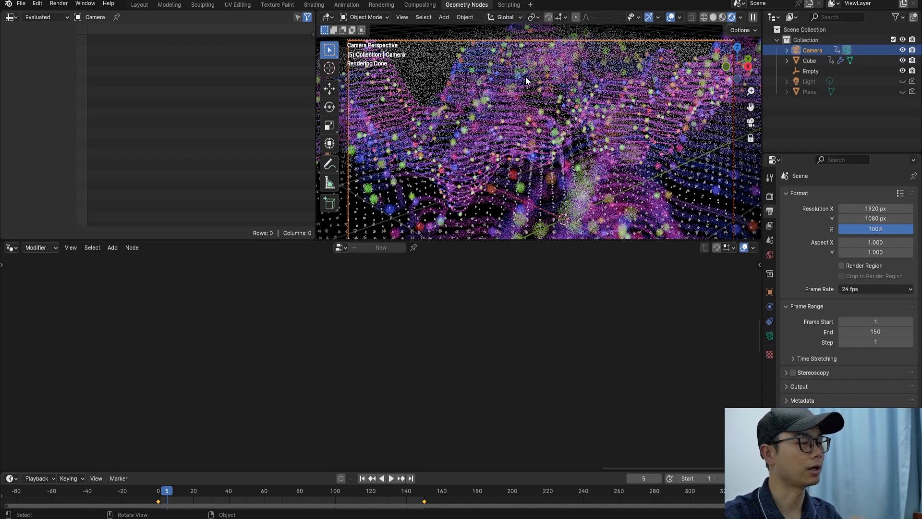
Step: Examine the finished glowing mountain-line scene up close, including the geometry node tree of its Cube object
middle_drag(527, 78, 517, 81)
scroll(499, 111, down, 4)
mouse_move(500, 112)
middle_down()
mouse_move(474, 111)
mouse_move(505, 114)
middle_up()
scroll(522, 172, up, 6)
click(499, 148)
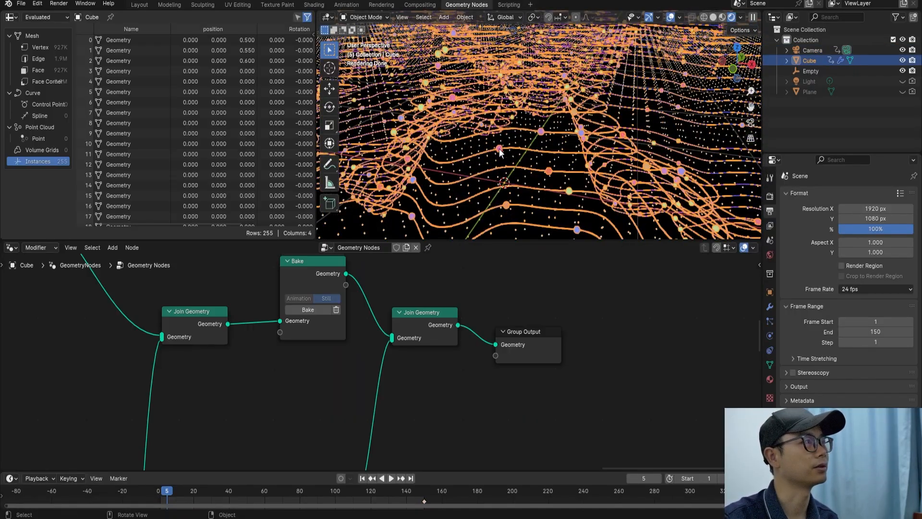
middle_drag(499, 149, 540, 181)
scroll(581, 133, up, 1)
key(KP_0)
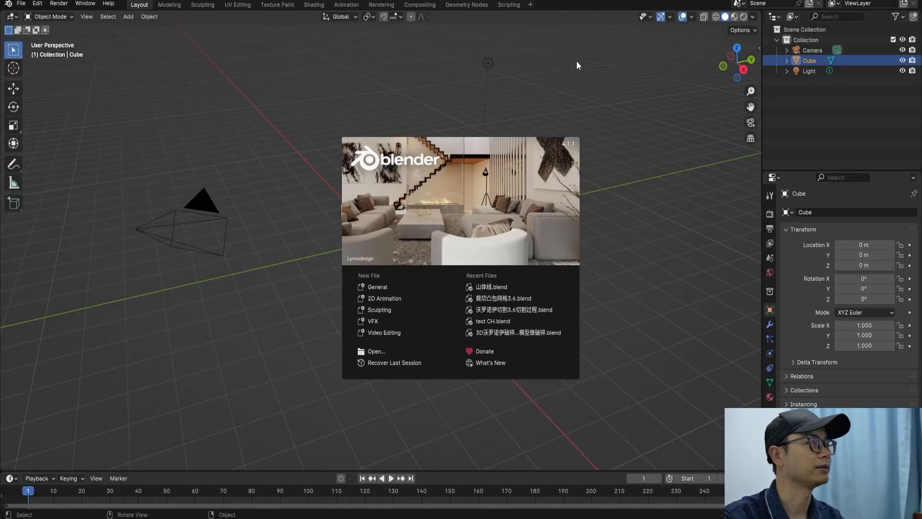
Step: Create a new geometry node tree on the default cube in the Geometry Nodes workspace and enlarge the node editor area
click(572, 61)
click(467, 4)
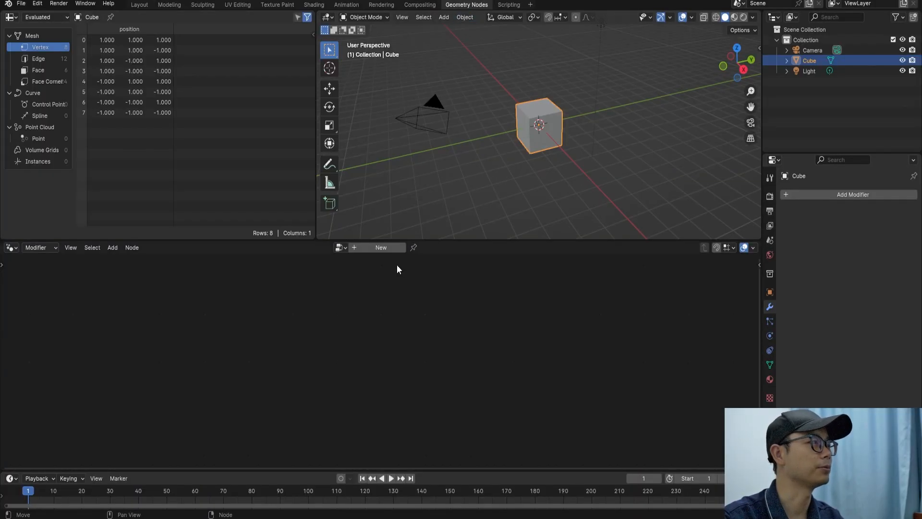
click(381, 246)
drag(482, 240, 484, 150)
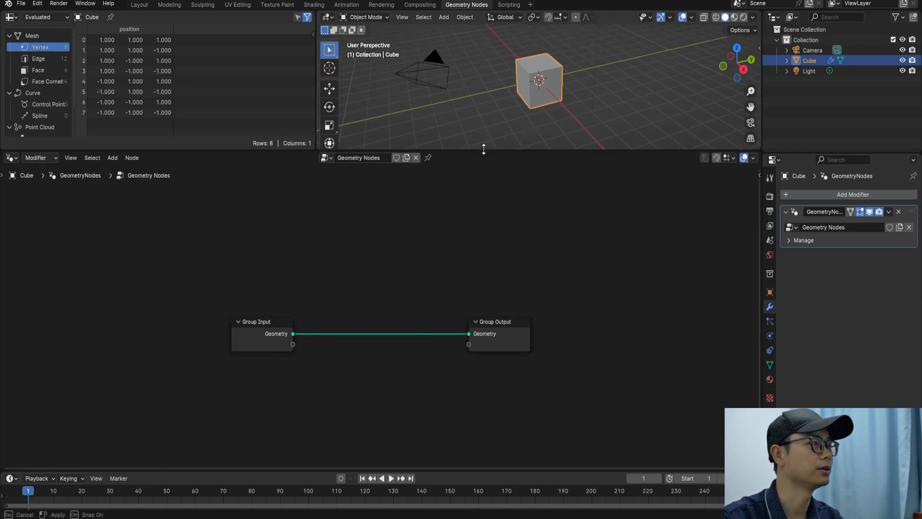
scroll(376, 289, up, 4)
middle_drag(365, 322, 253, 307)
scroll(423, 298, up, 4)
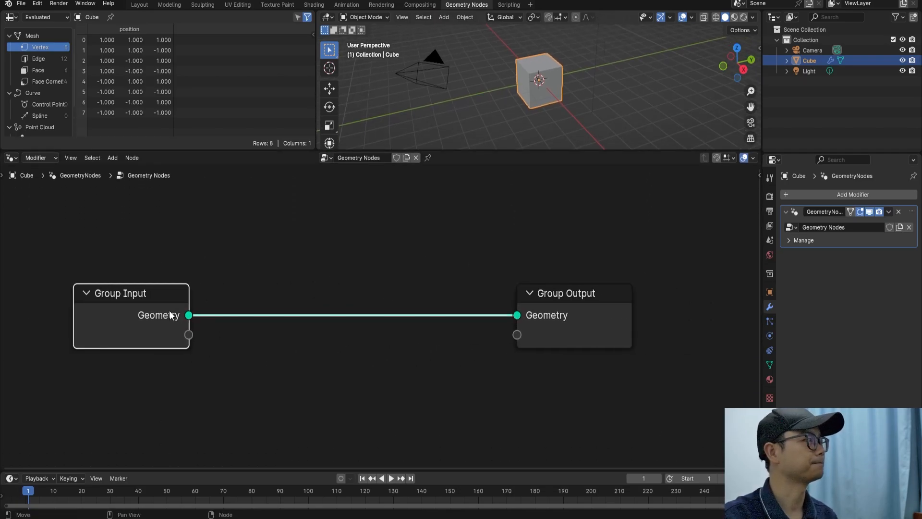
Step: Cut the link between Group Input and Group Output and move Group Input well away from the output
drag(171, 315, 60, 298)
scroll(305, 307, down, 4)
middle_drag(407, 309, 446, 307)
ctrl+right_drag(202, 329, 210, 288)
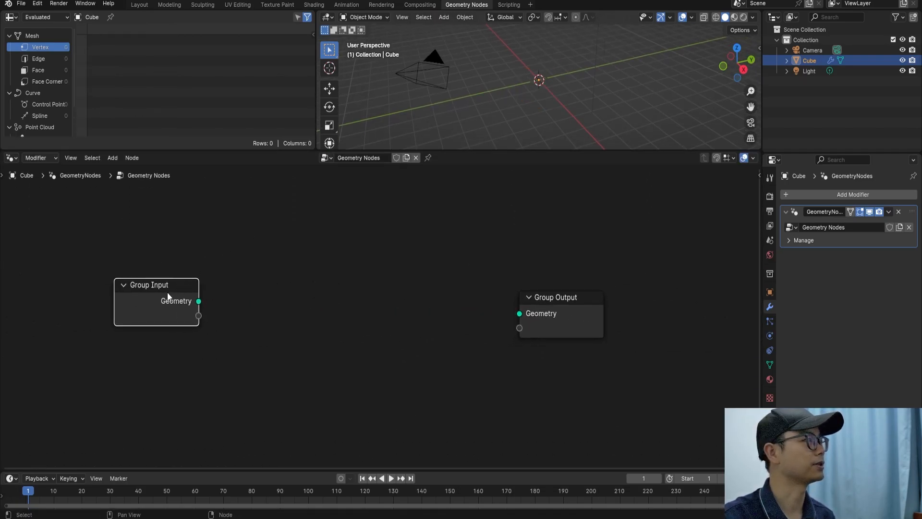
drag(167, 296, 3, 285)
scroll(218, 283, down, 2)
scroll(216, 281, up, 2)
Step: Add a Grid node and connect its Mesh output to the Group Output geometry
key(shift+a)
click(216, 276)
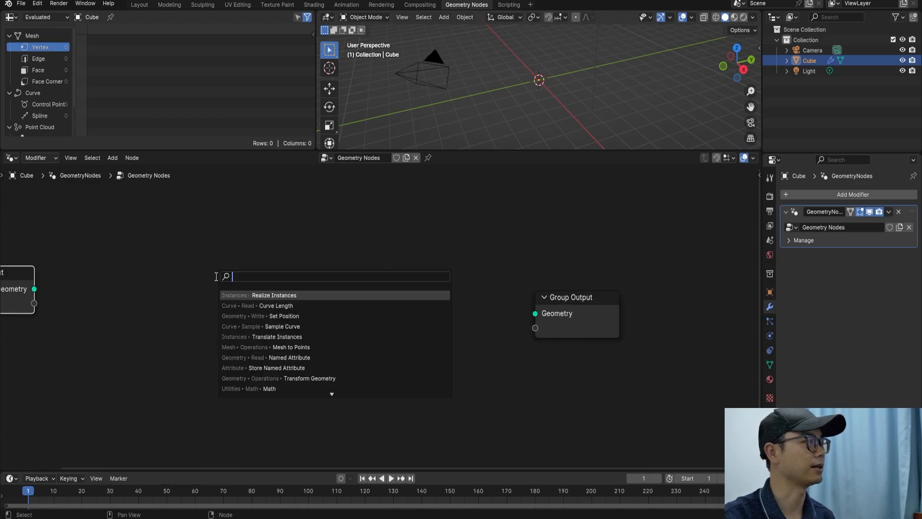
text(grid)
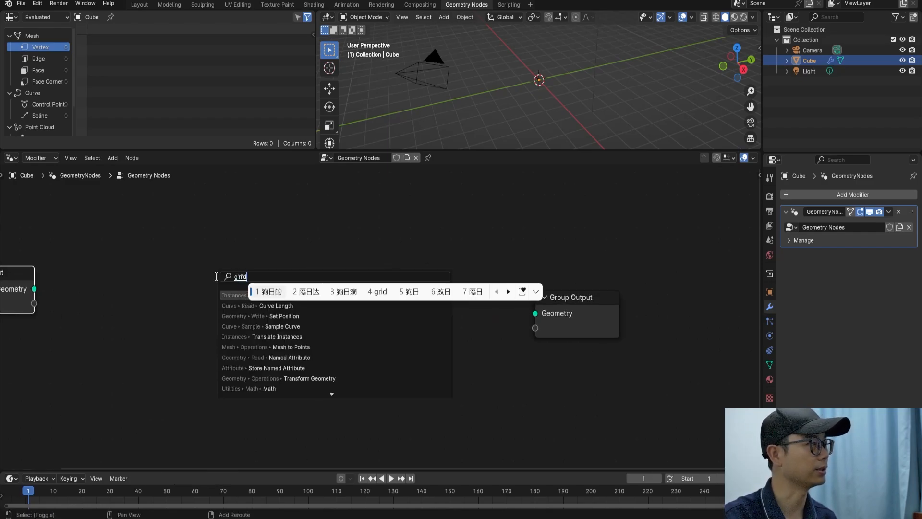
key(Return)
click(207, 268)
drag(268, 304, 701, 309)
middle_drag(281, 288, 247, 289)
key(shift+a)
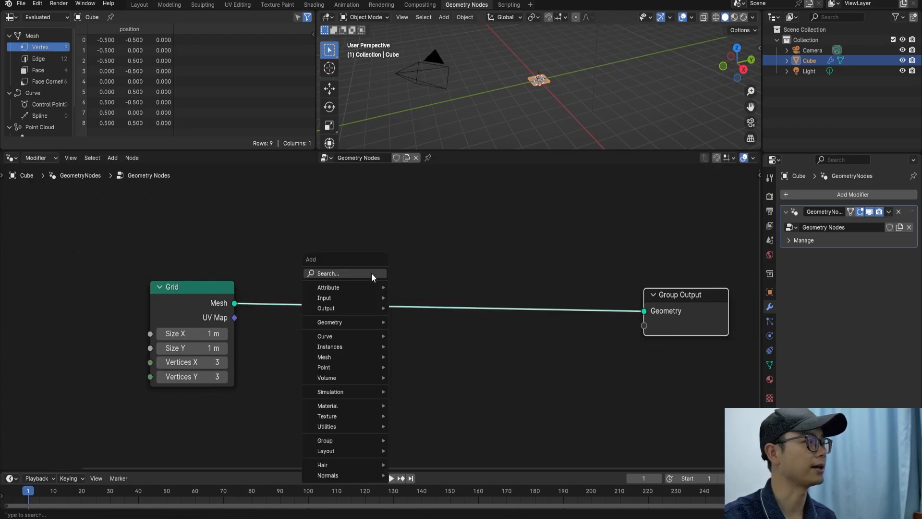
click(372, 274)
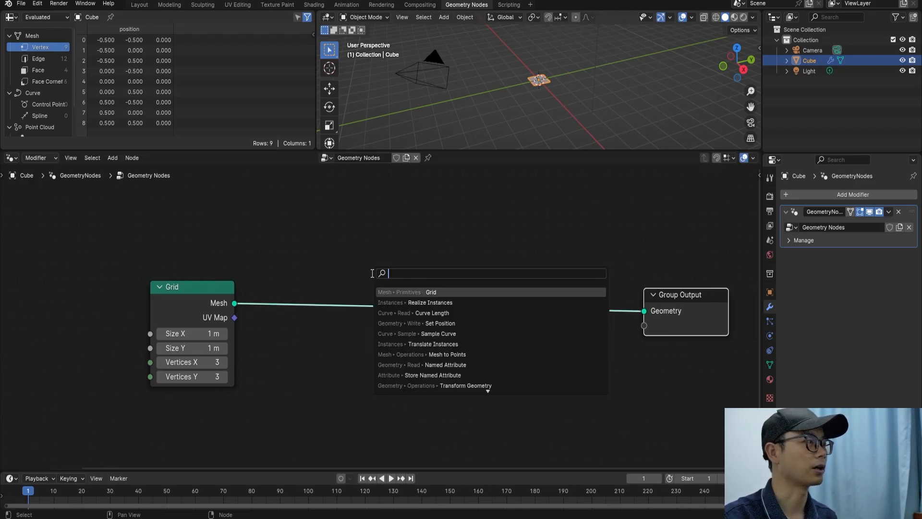
scroll(552, 86, up, 4)
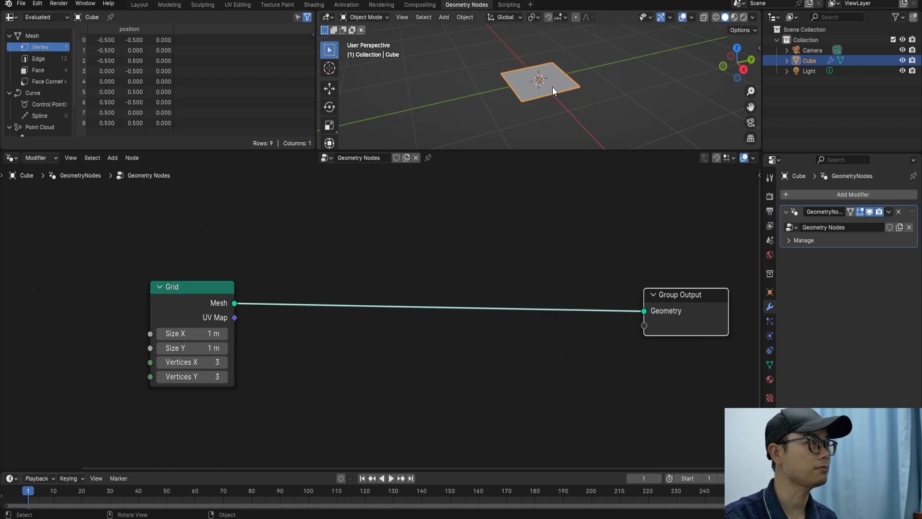
middle_drag(558, 74, 510, 108)
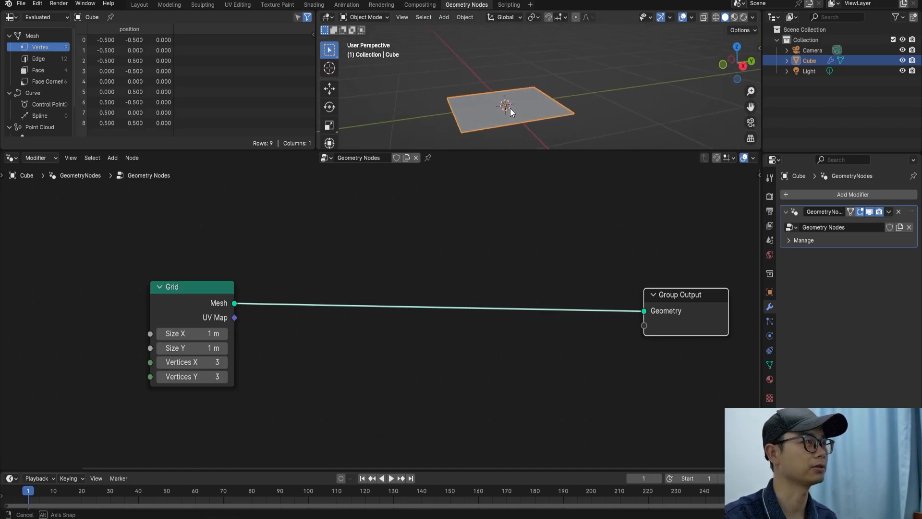
scroll(318, 330, down, 2)
Step: Insert a Set Position node between Grid and Group Output, spacing the nodes out to leave room
drag(253, 311, 243, 312)
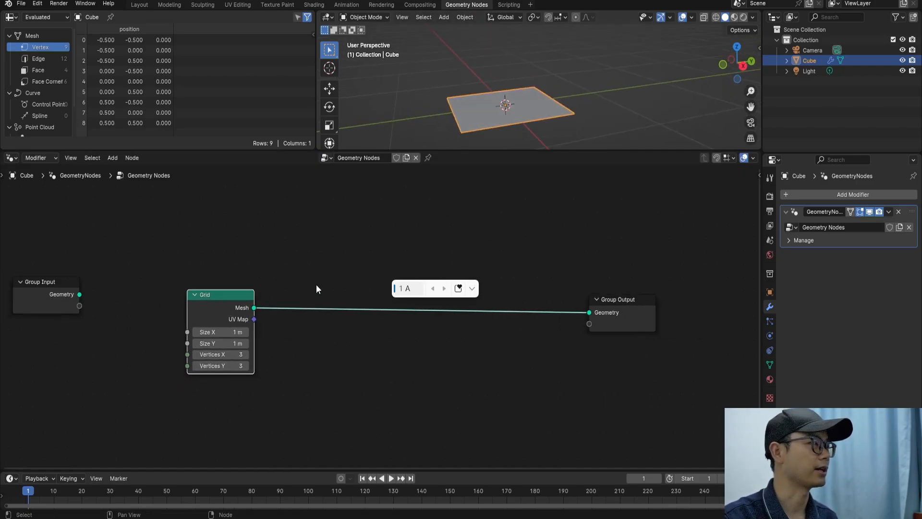
key(shift+a)
text(se)
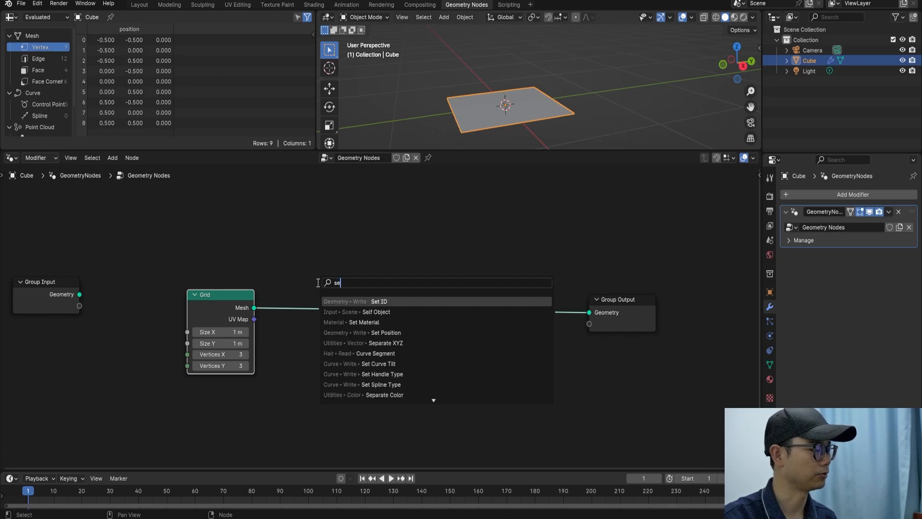
text(t po)
key(Return)
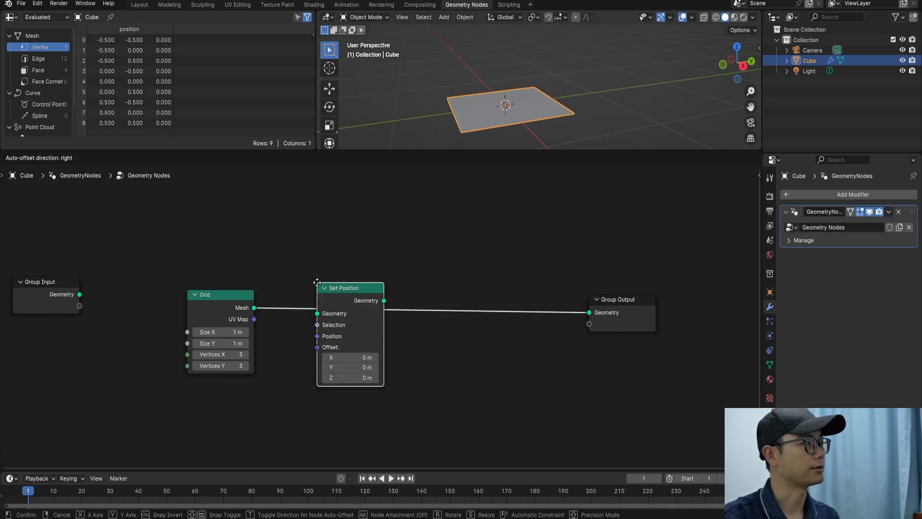
click(428, 302)
scroll(429, 302, down, 1)
drag(612, 298, 698, 299)
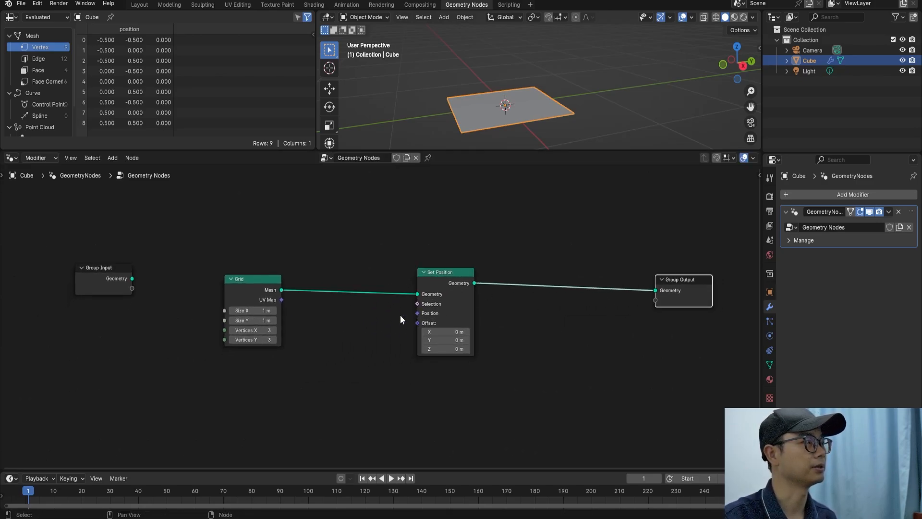
drag(446, 286, 505, 284)
Step: Add a Noise Texture whose Color output feeds the Set Position offset, and place it below the Grid node
scroll(504, 307, up, 1)
drag(494, 326, 459, 368)
text(noise)
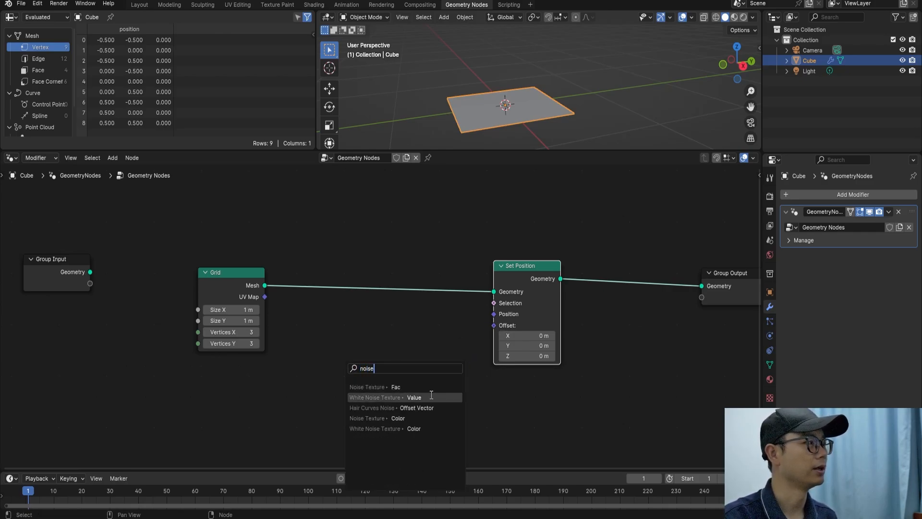
click(398, 417)
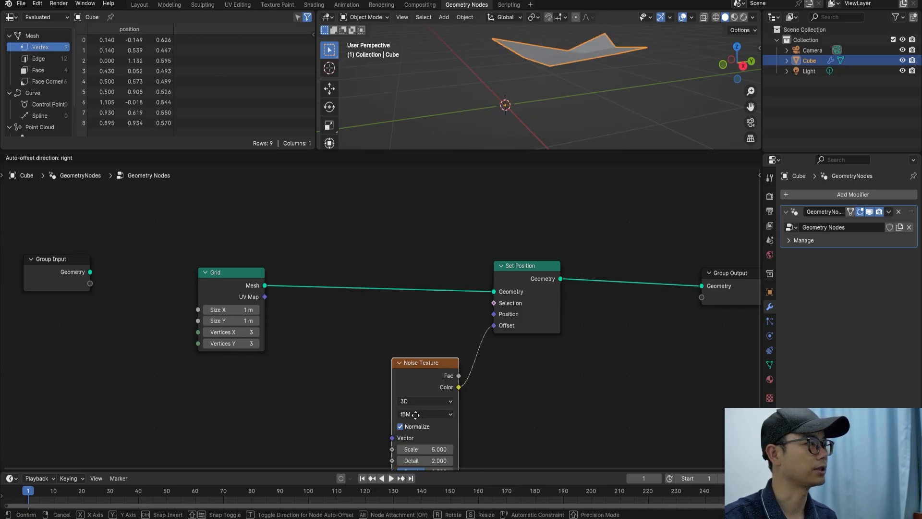
scroll(404, 386, down, 1)
middle_drag(405, 386, 402, 378)
middle_drag(580, 73, 552, 107)
drag(328, 361, 323, 413)
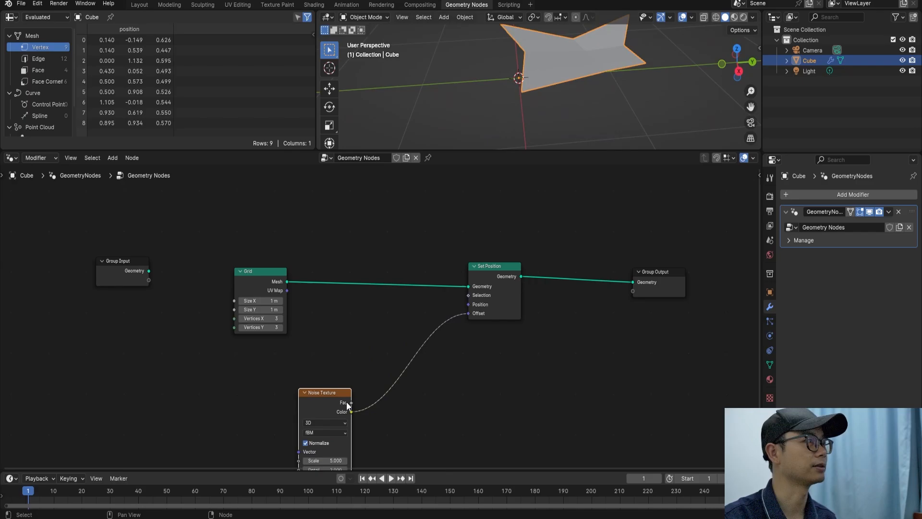
scroll(349, 406, up, 1)
middle_drag(346, 397, 360, 364)
drag(357, 364, 348, 373)
Step: Add a Map Range node in Vector mode and insert it between the Noise Texture color and the Set Position offset
key(shift+a)
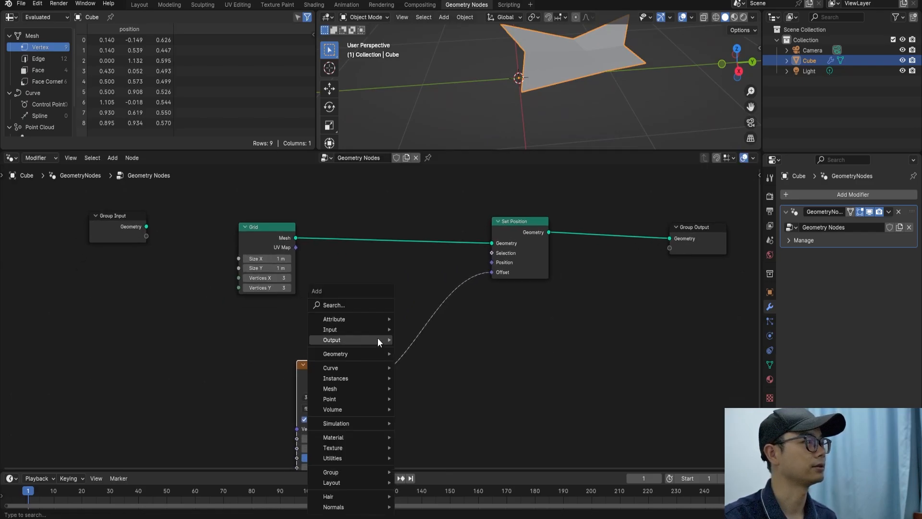
click(362, 295)
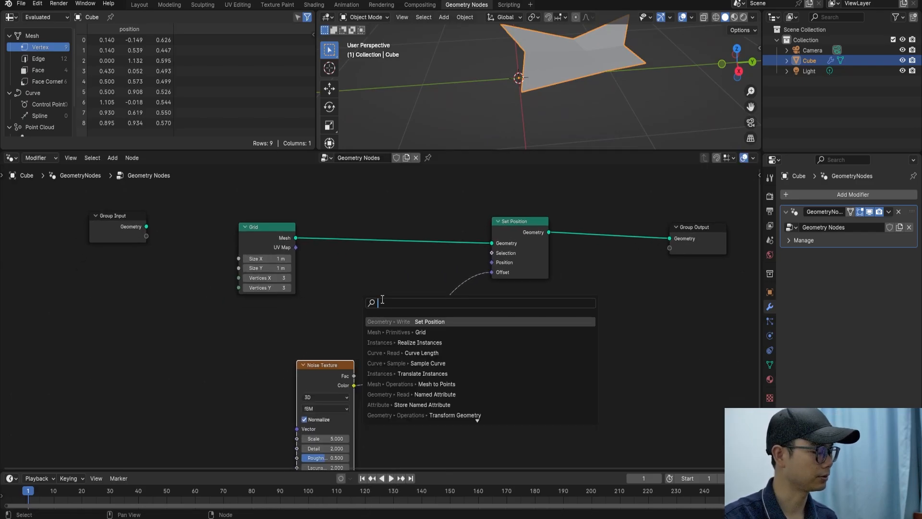
text(map r)
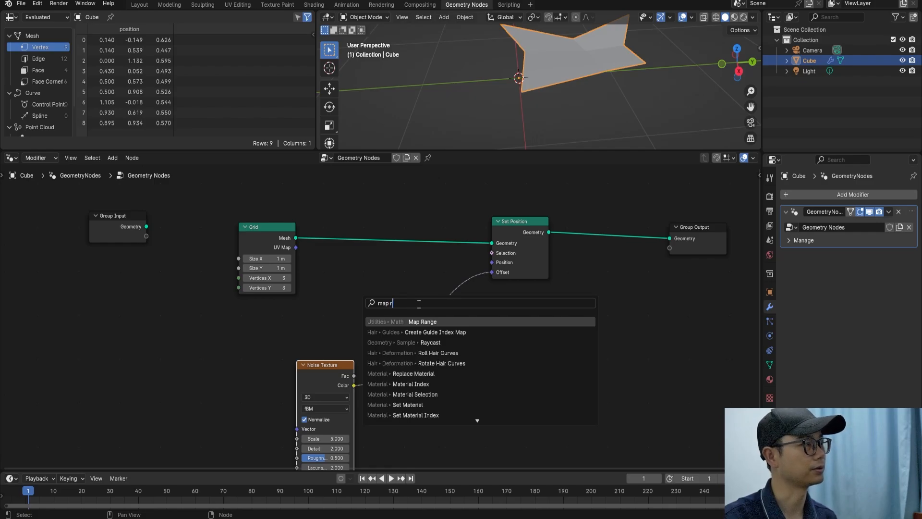
key(Return)
click(438, 362)
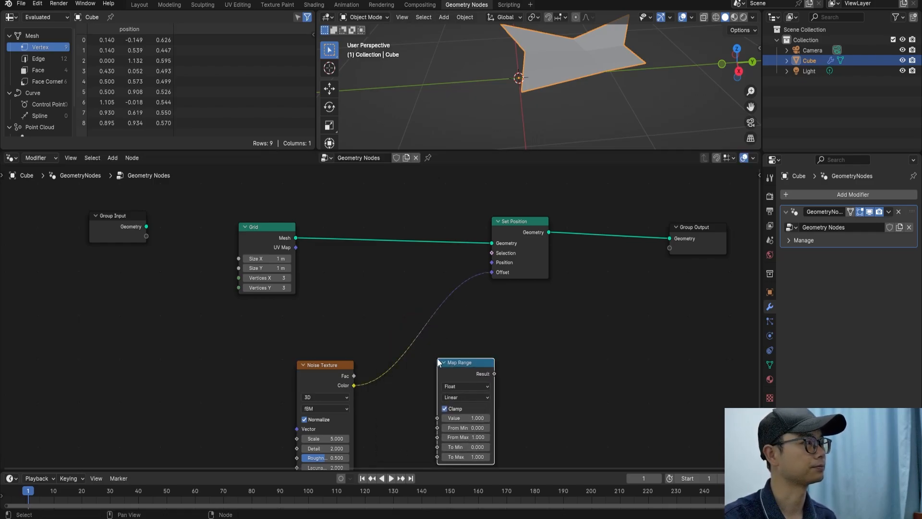
click(454, 385)
click(464, 415)
drag(468, 366, 408, 338)
key(KP_Decimal)
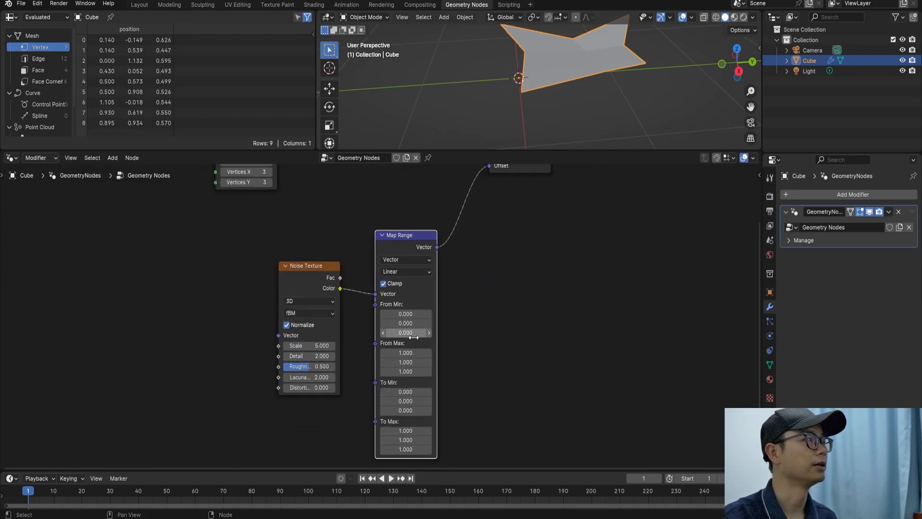
Step: Set all three To Min components of the Map Range node to -1
click(313, 281)
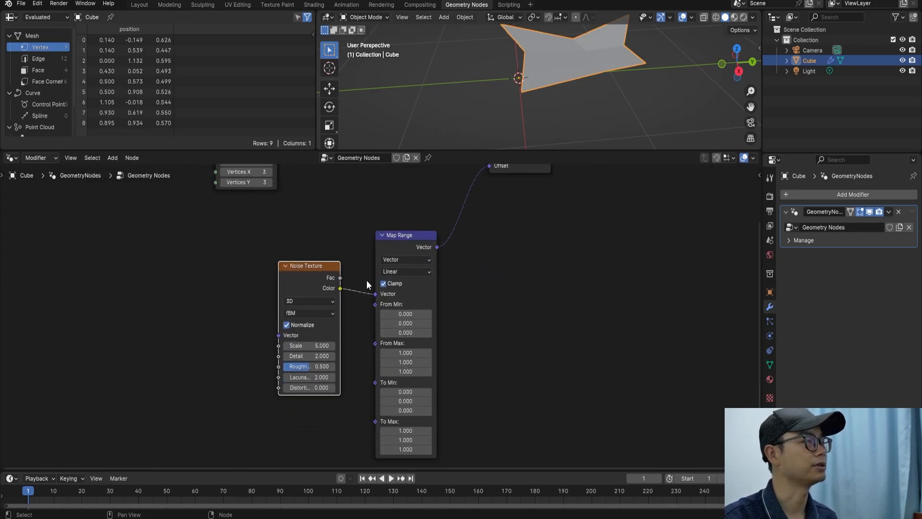
middle_drag(367, 281, 400, 255)
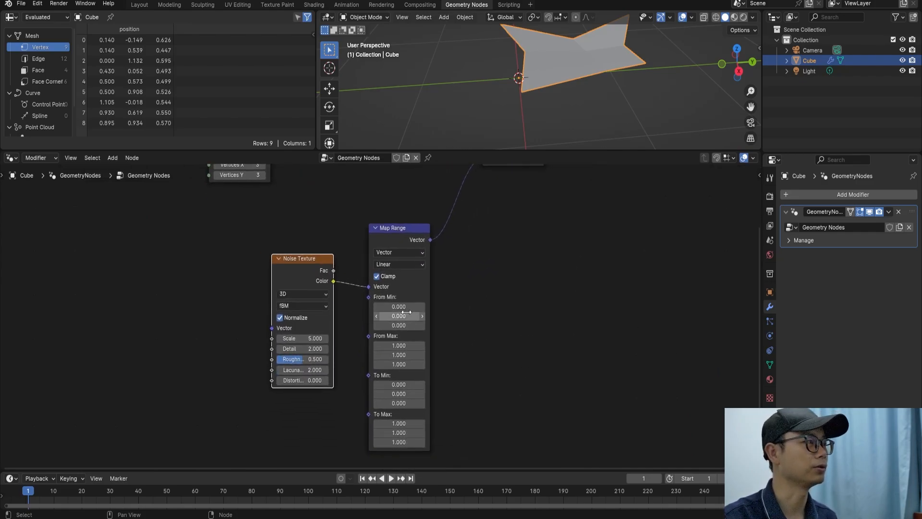
mouse_move(412, 387)
mouse_down()
mouse_move(411, 402)
mouse_move(411, 386)
mouse_up()
text(-)
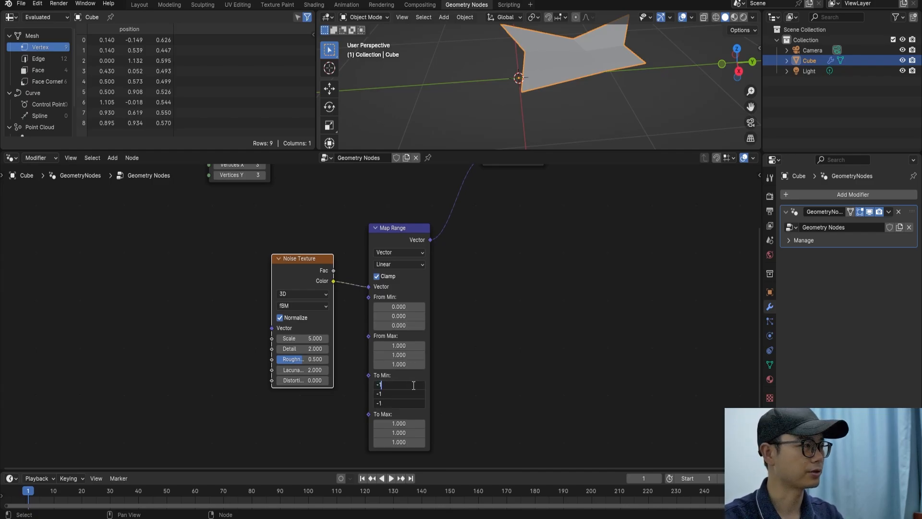
text(1)
key(Return)
middle_drag(491, 131, 542, 96)
Step: Save the project as "test EN" in the 山体线 folder
key(ctrl+s)
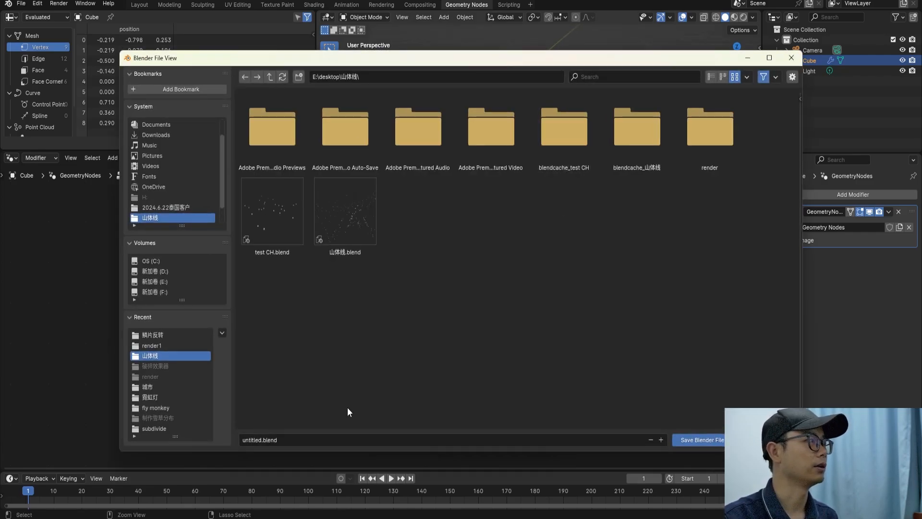
click(293, 440)
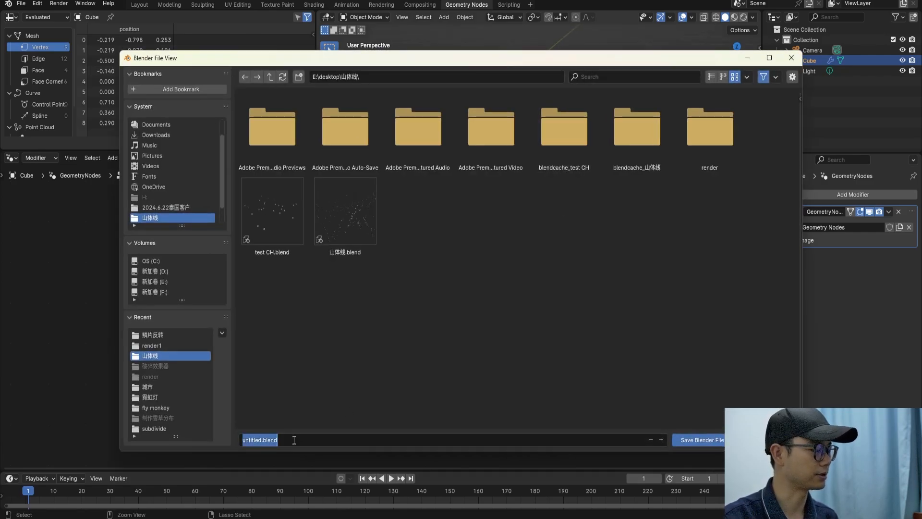
text(stest EN)
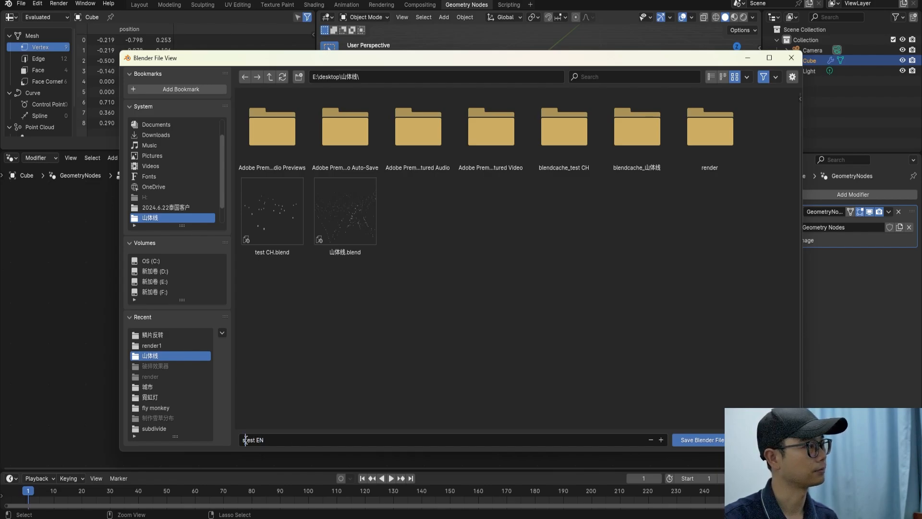
key(BackSpace)
key(Return)
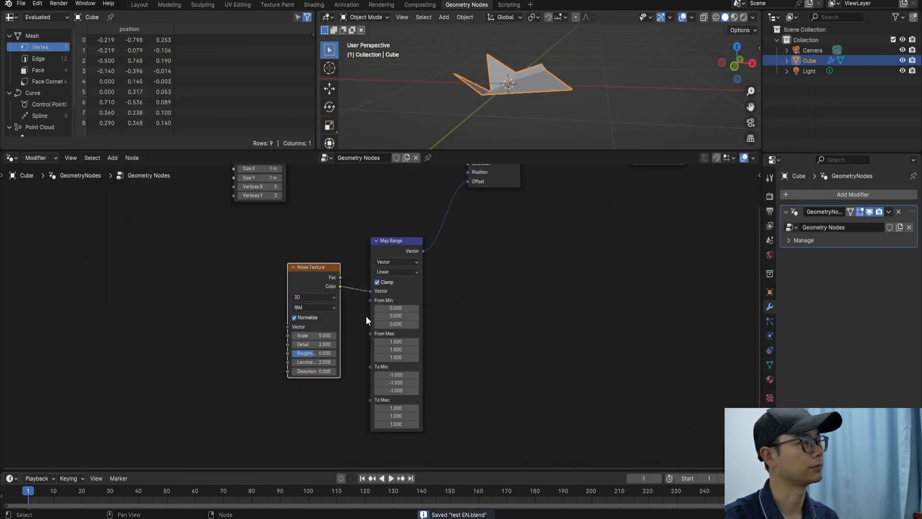
Step: Align Map Range beside the Noise Texture and shift Set Position towards Group Output to tidy the node layout
middle_drag(418, 268, 397, 321)
drag(386, 289, 368, 317)
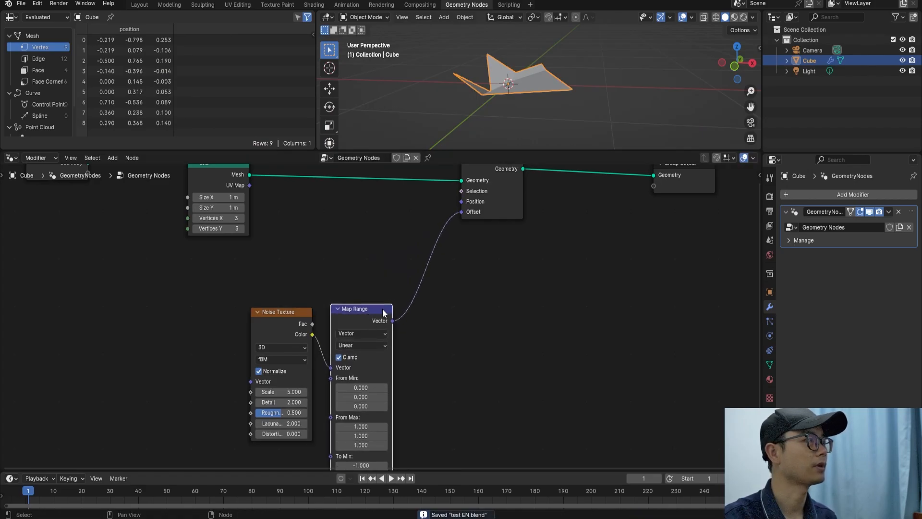
drag(515, 194, 570, 188)
middle_drag(532, 79, 524, 69)
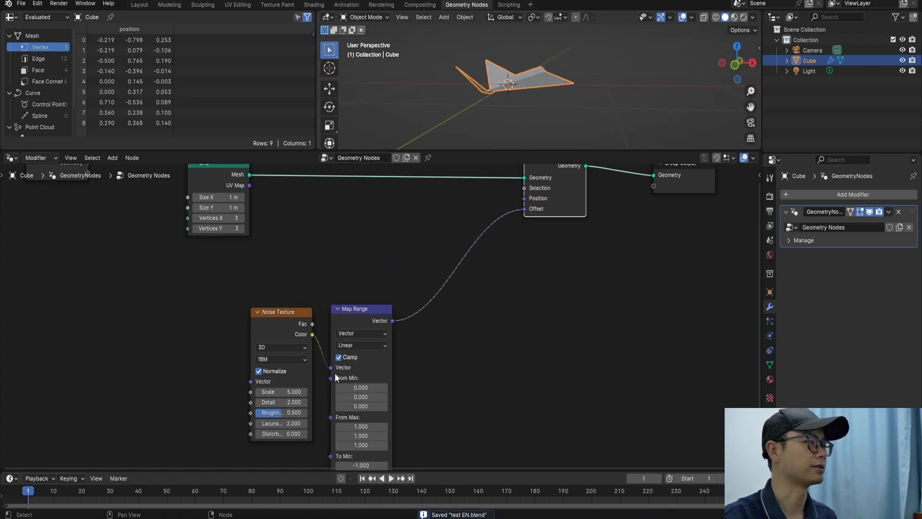
middle_drag(358, 332, 356, 270)
scroll(364, 246, down, 2)
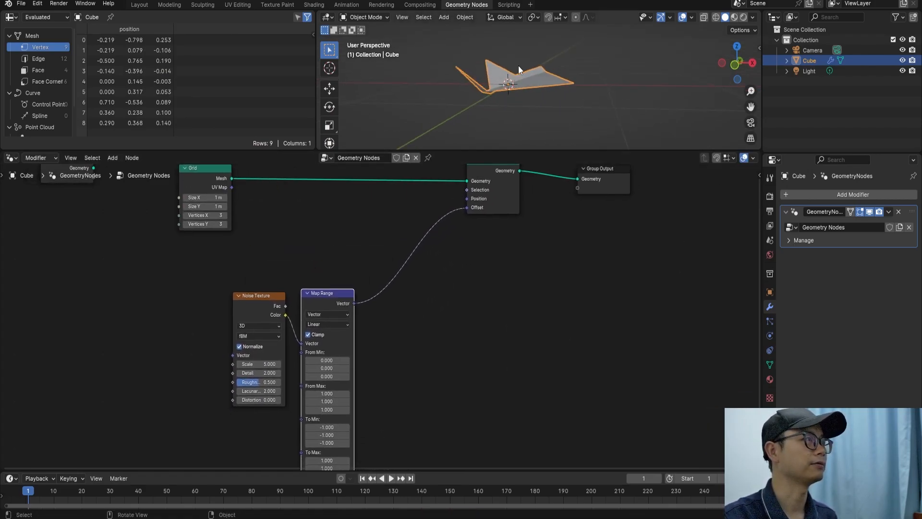
middle_drag(518, 65, 576, 77)
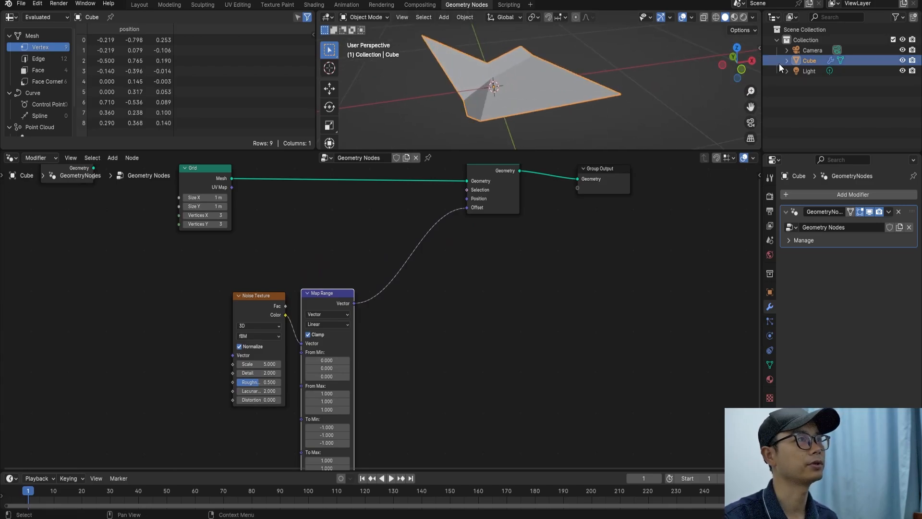
Step: Move the Group Output and Set Position nodes further along to free space after the Map Range node
drag(505, 199, 532, 191)
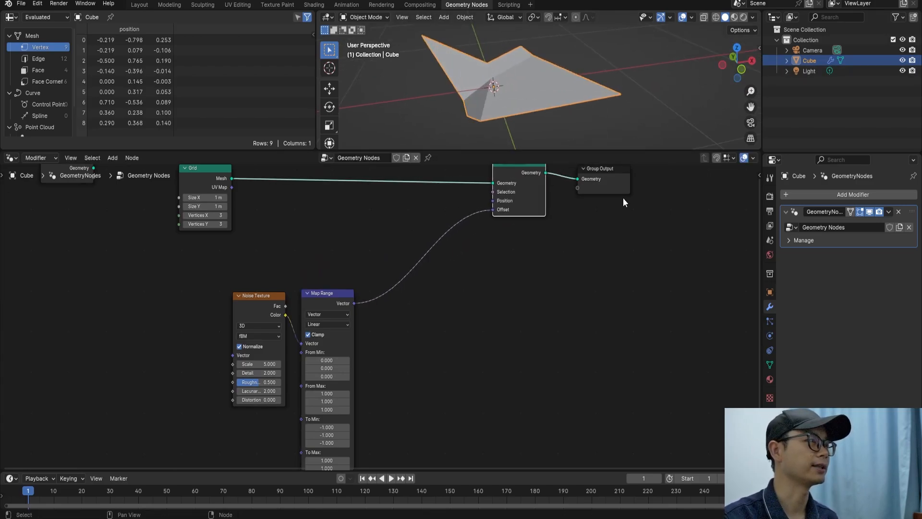
drag(616, 188, 676, 188)
drag(527, 187, 562, 186)
Step: Add a Vector Math node and insert it between the Map Range output and the Set Position offset
scroll(383, 279, up, 2)
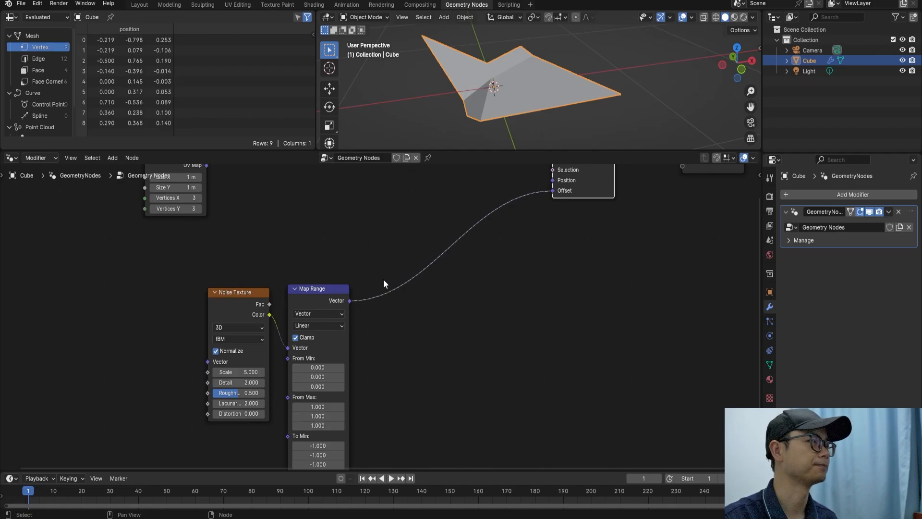
key(shift+a)
click(379, 278)
text(math v)
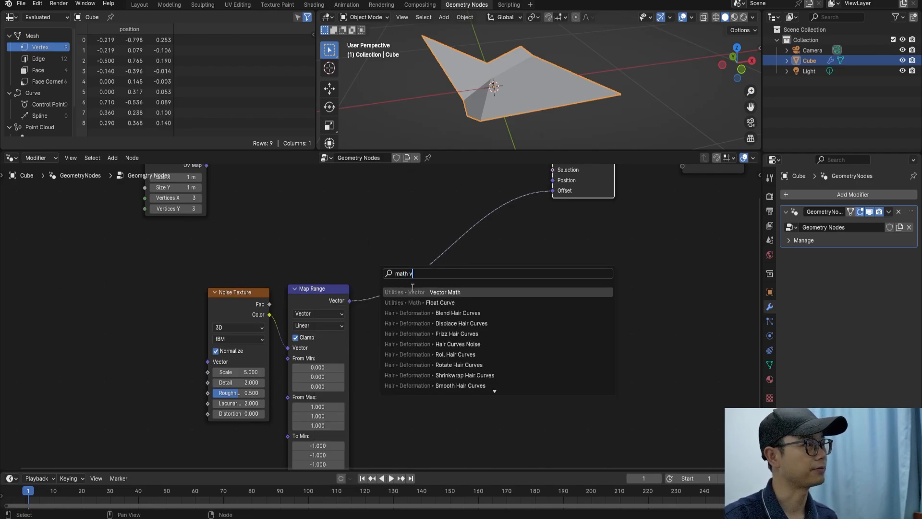
key(Return)
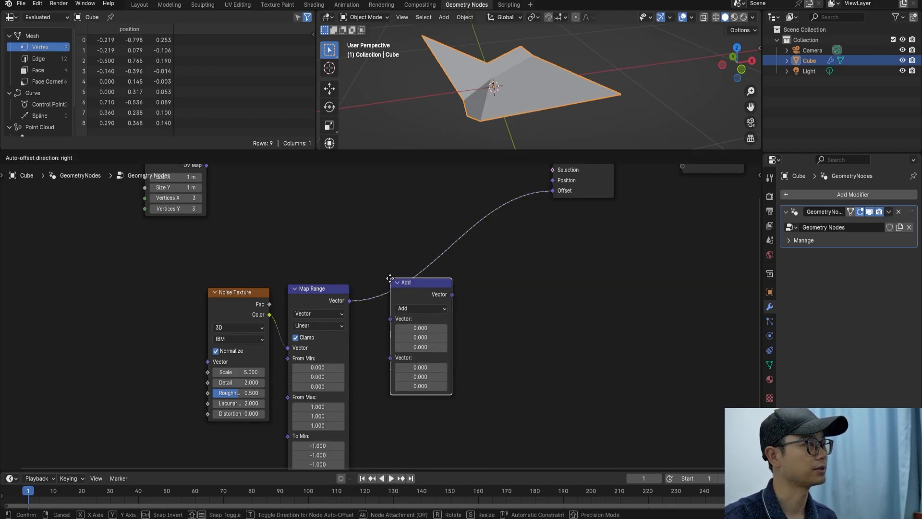
click(425, 290)
Step: Switch the Vector Math operation to Scale and set its scale factor to 0.2
scroll(426, 291, up, 1)
click(426, 297)
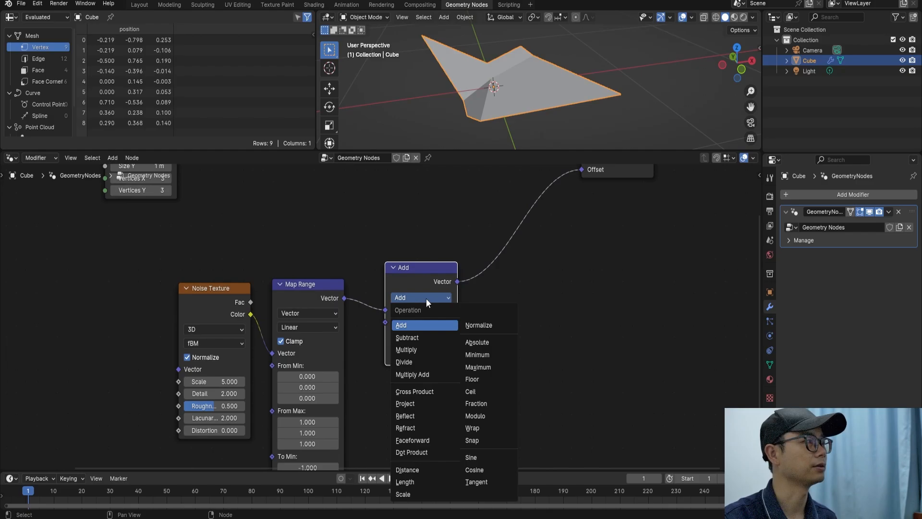
click(408, 494)
drag(425, 274, 425, 285)
drag(422, 335, 446, 328)
scroll(445, 329, down, 4)
middle_drag(484, 125, 472, 102)
Step: Add a Subdivide Mesh node and insert it between the Grid and Set Position
key(shift+a)
click(320, 209)
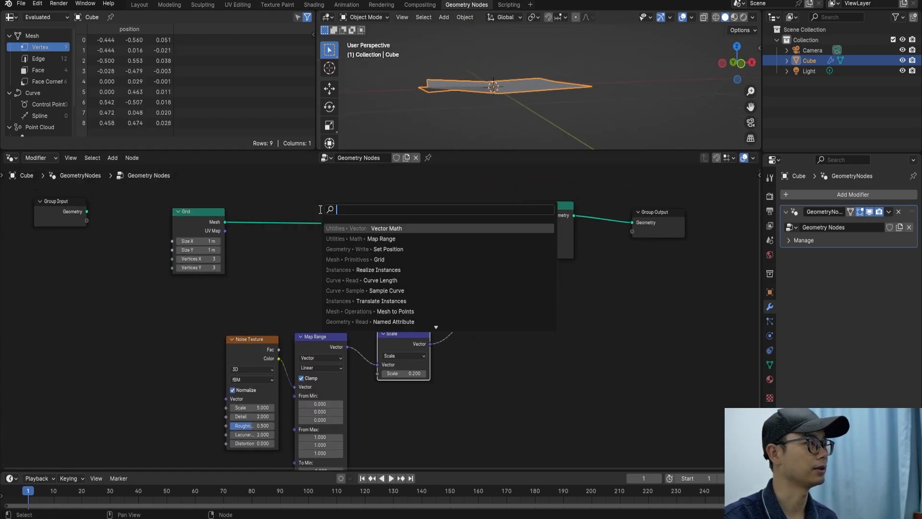
text(sub)
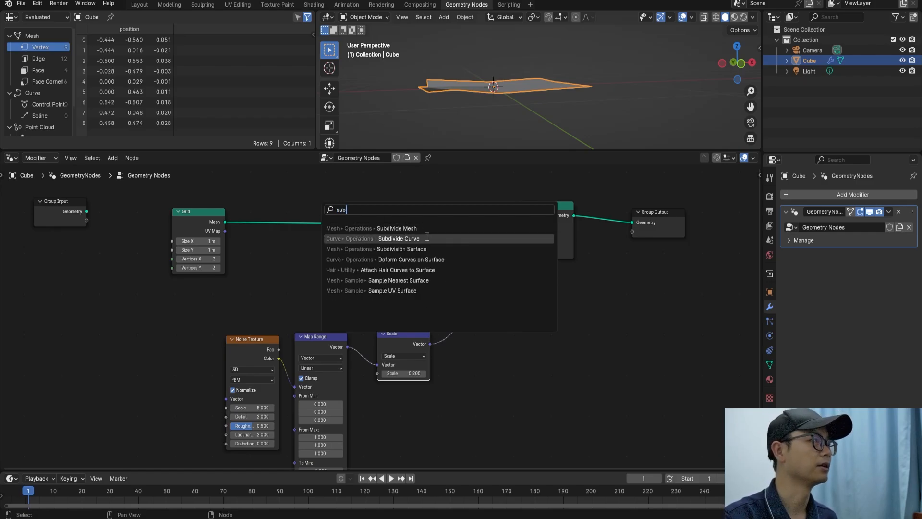
click(414, 229)
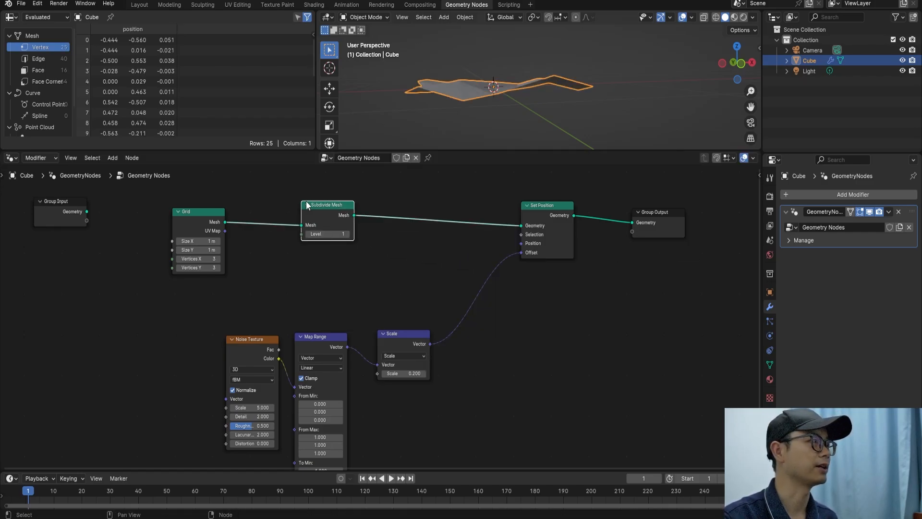
click(337, 210)
Step: Set the Subdivide Mesh level to 5 and save the project
drag(350, 236, 364, 236)
click(350, 236)
text(5)
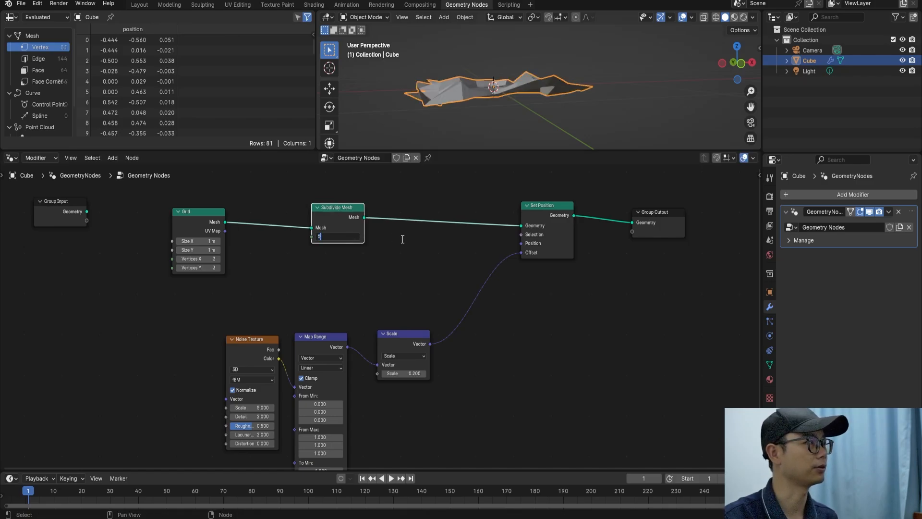
key(Return)
middle_drag(448, 123, 436, 19)
scroll(523, 81, up, 2)
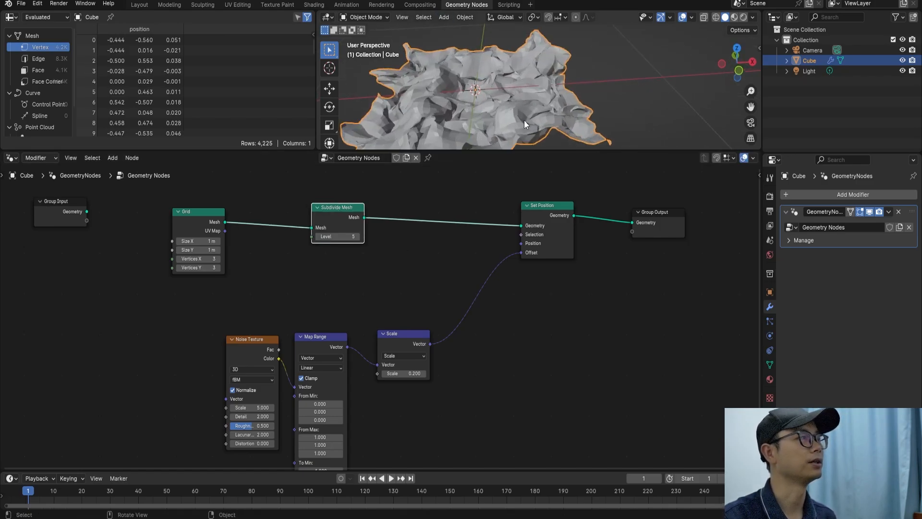
key(ctrl+s)
middle_drag(525, 96, 548, 105)
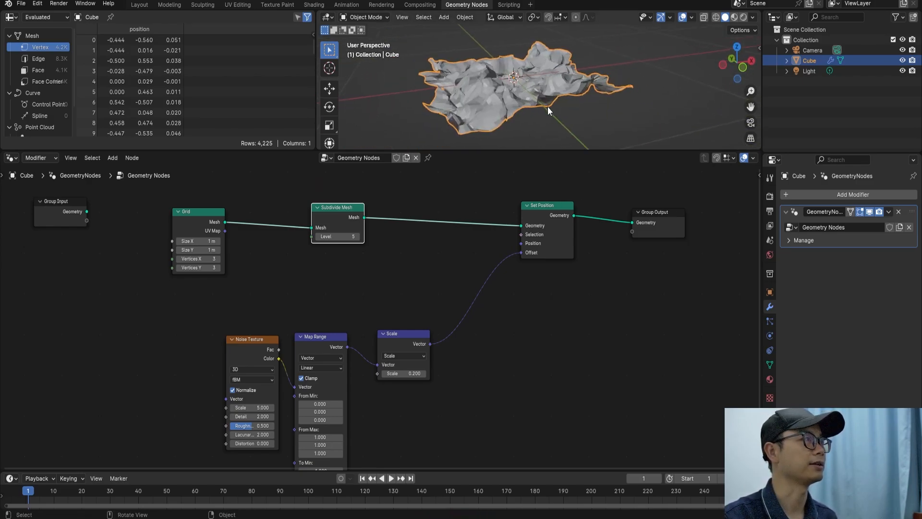
scroll(548, 105, up, 3)
Step: Widen the gap between the Scale and Set Position nodes by moving them apart
drag(549, 232, 566, 232)
click(394, 336)
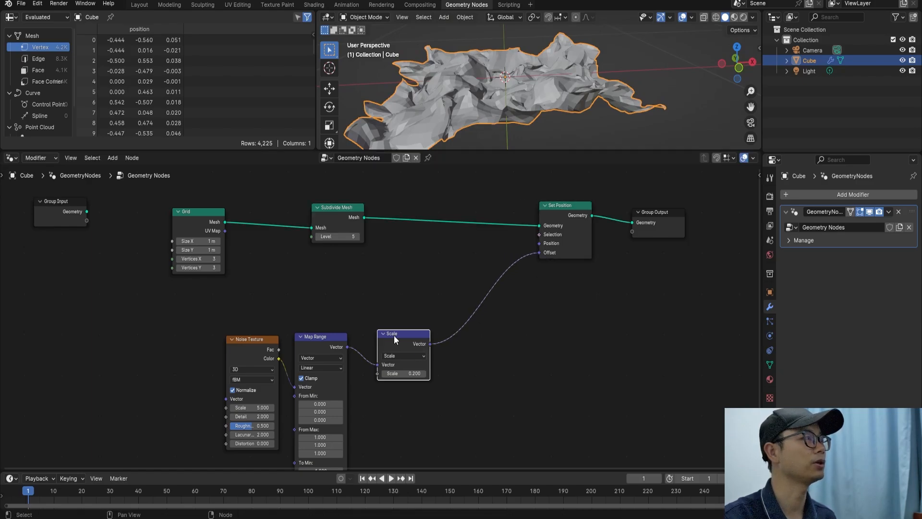
drag(394, 335, 381, 338)
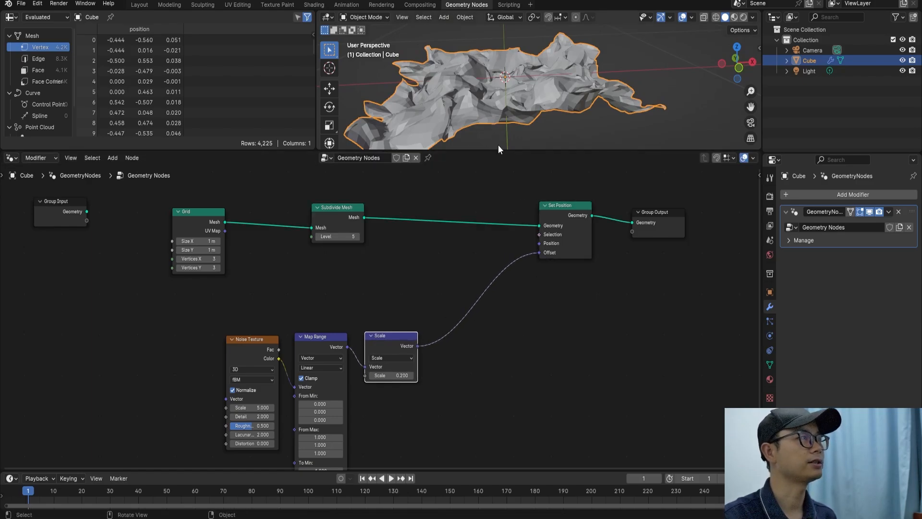
Step: Add a Combine XYZ node and insert it between the Scale node and the Set Position offset
key(shift+a)
text(com)
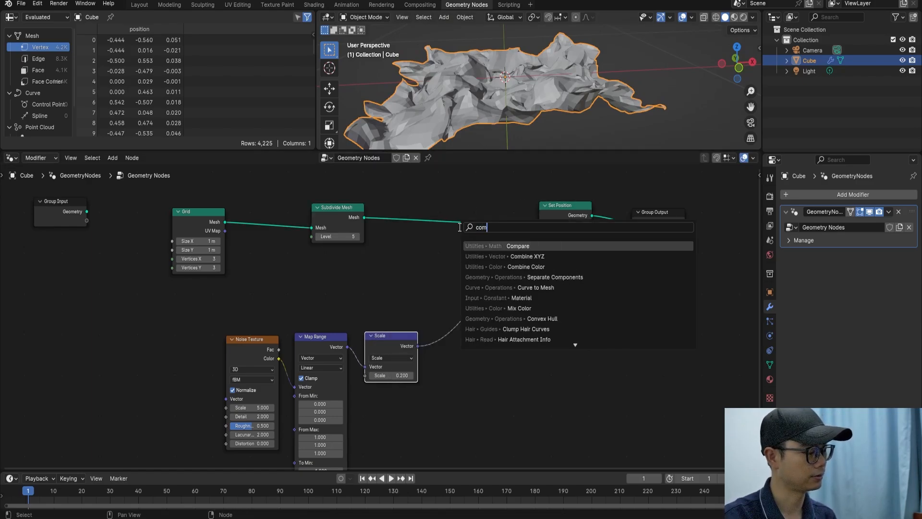
click(523, 257)
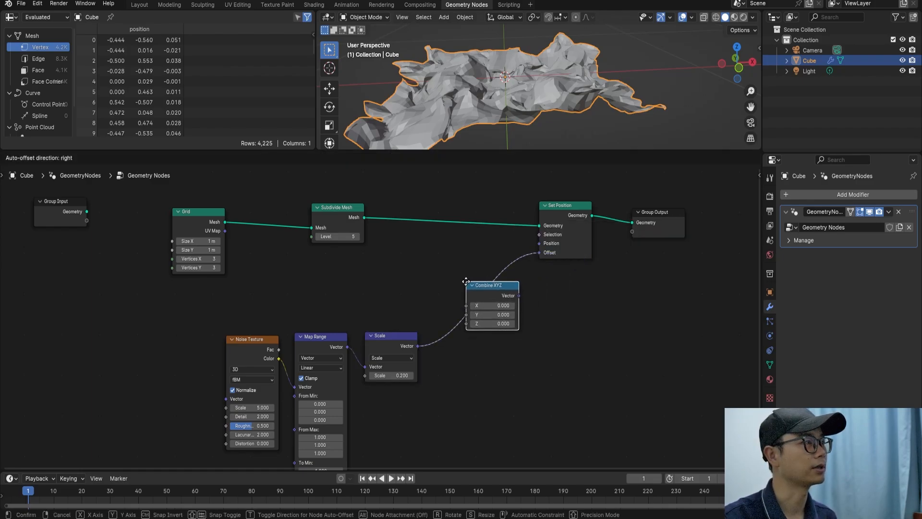
click(469, 277)
drag(469, 277, 494, 308)
Step: Add a Separate XYZ node and insert it between the Scale and Combine XYZ nodes
key(shift+a)
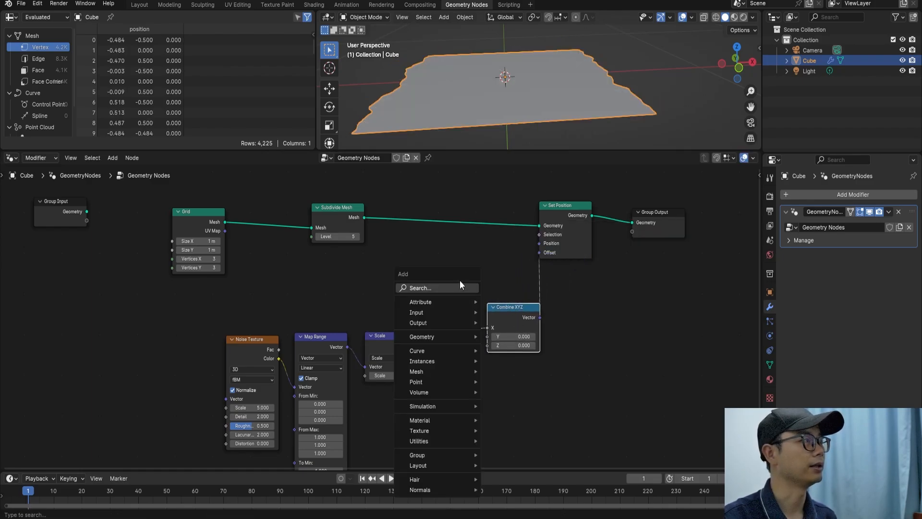
text(sep)
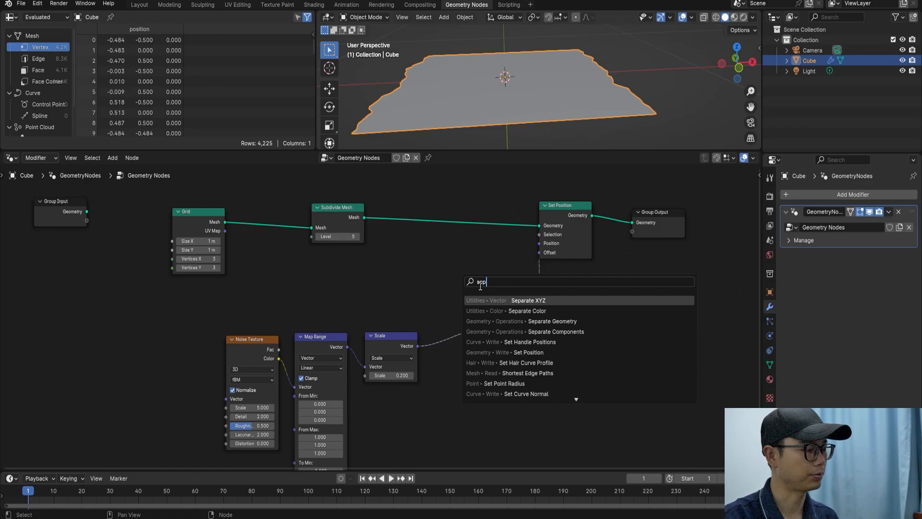
key(Return)
click(544, 320)
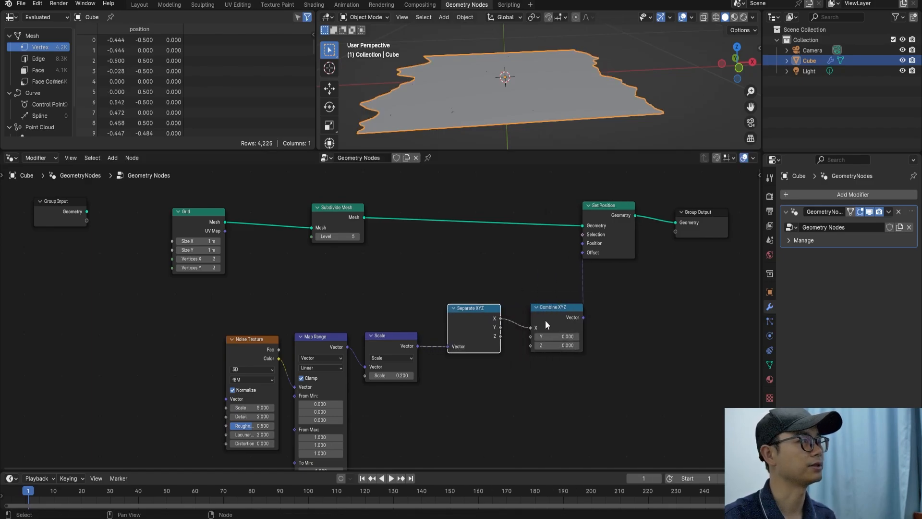
Step: Cut the X link between Separate XYZ and Combine XYZ, connect Z to Z instead, and save the project
scroll(542, 322, up, 1)
ctrl+right_drag(537, 331, 531, 313)
drag(489, 308, 479, 317)
drag(511, 348, 557, 350)
middle_drag(528, 144, 551, 135)
key(ctrl+s)
scroll(493, 291, down, 2)
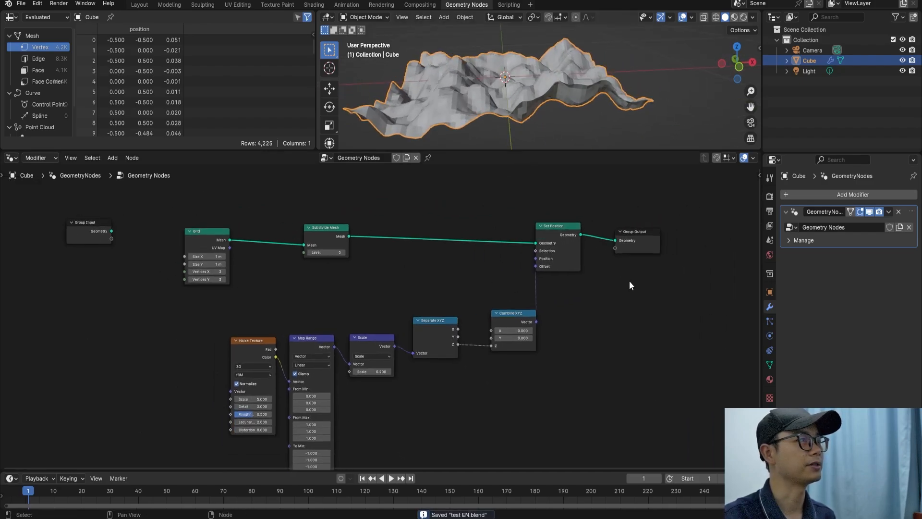
Step: Move Group Output and Set Position further from Combine XYZ to spread out the node layout
drag(630, 283, 619, 238)
drag(640, 237, 692, 242)
drag(556, 235, 585, 249)
scroll(342, 252, up, 1)
click(325, 220)
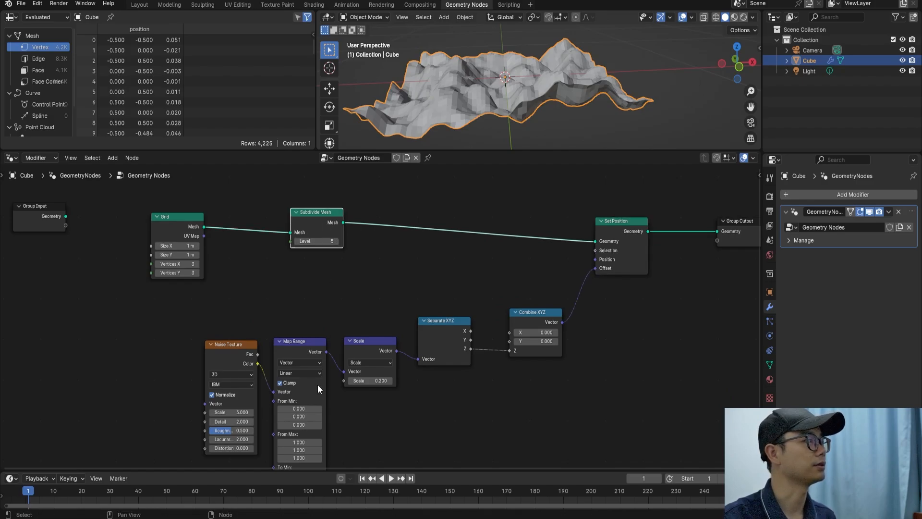
Step: Realign the Noise Texture, Map Range, Scale, Separate XYZ and Combine XYZ nodes into a compact row
middle_drag(277, 379, 307, 344)
scroll(307, 344, up, 2)
drag(271, 256, 415, 349)
drag(414, 303, 439, 269)
drag(506, 283, 543, 279)
drag(280, 255, 460, 332)
Step: Set the Noise Texture scale to 3 and view the terrain from another angle
drag(278, 353, 294, 357)
text(3)
key(Return)
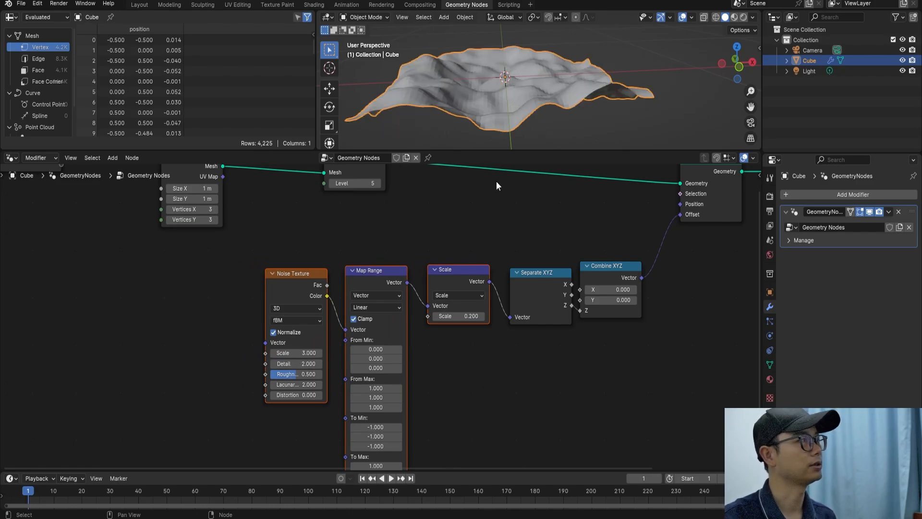
scroll(292, 365, up, 2)
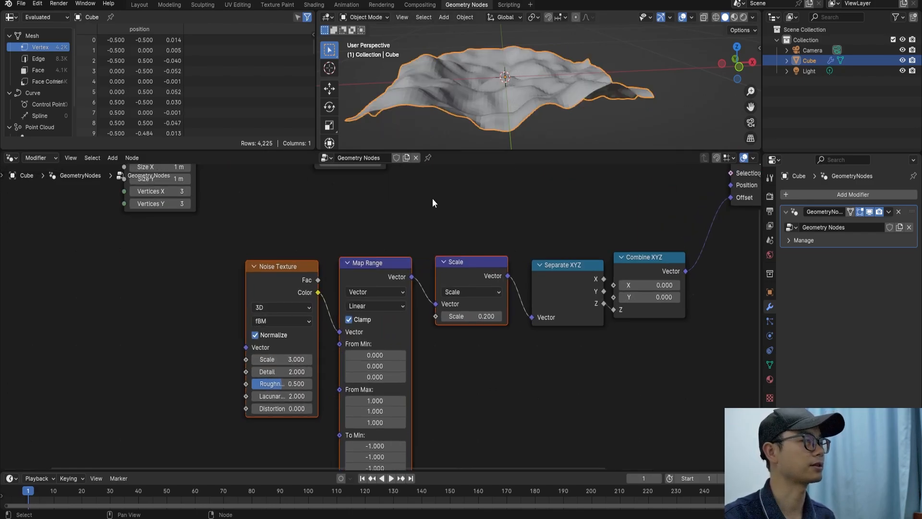
middle_drag(520, 62, 529, 92)
scroll(453, 267, down, 2)
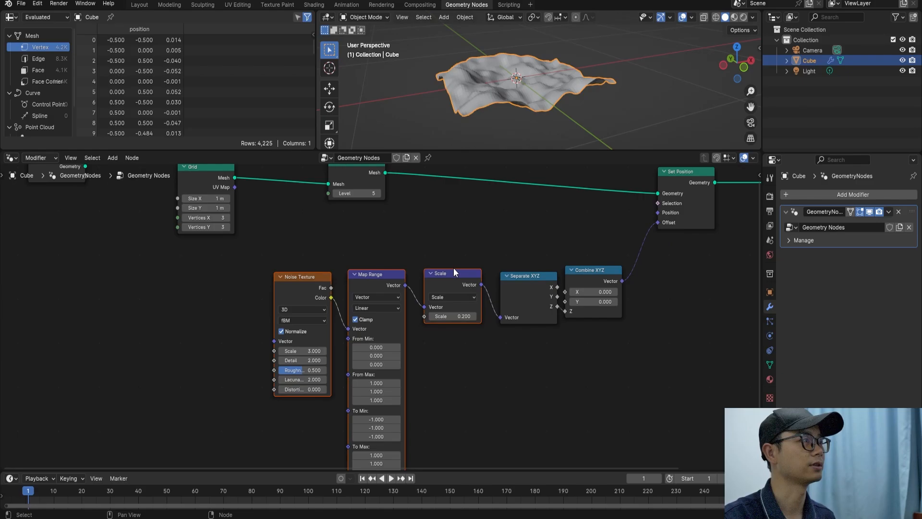
Step: Set the factor of the vector Scale node to 0.5 and save the project
scroll(434, 308, up, 1)
click(417, 343)
text(0.5)
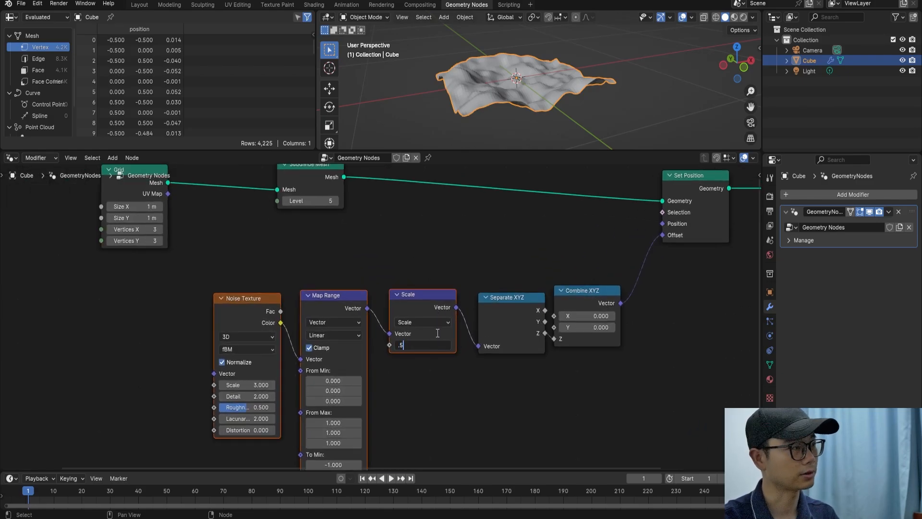
key(Return)
mouse_move(547, 79)
middle_down()
mouse_move(526, 54)
mouse_move(561, 62)
mouse_move(549, 74)
middle_up()
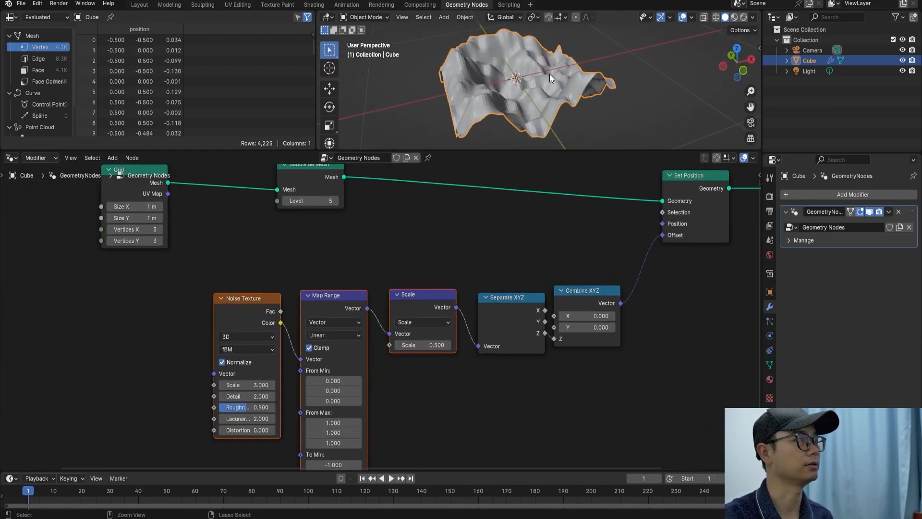
key(ctrl+s)
scroll(538, 339, up, 2)
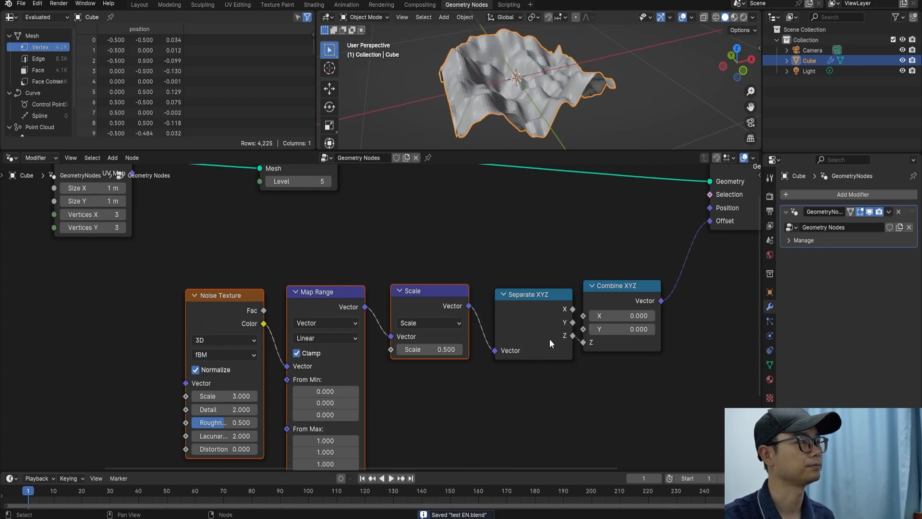
middle_drag(494, 336, 469, 342)
Step: Set the factor of the vector Scale node to -0.5 to invert the terrain, and save the project
click(402, 357)
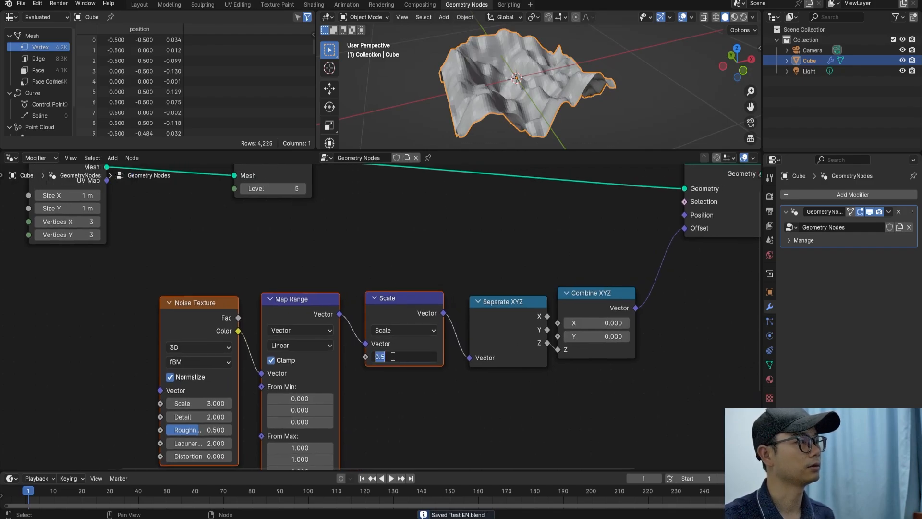
text(-0.5)
key(Return)
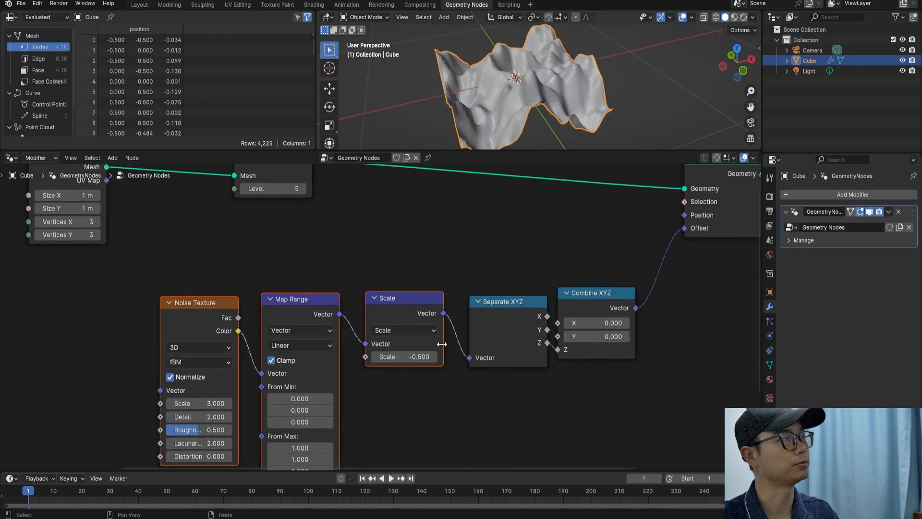
middle_drag(557, 65, 538, 256)
key(ctrl+s)
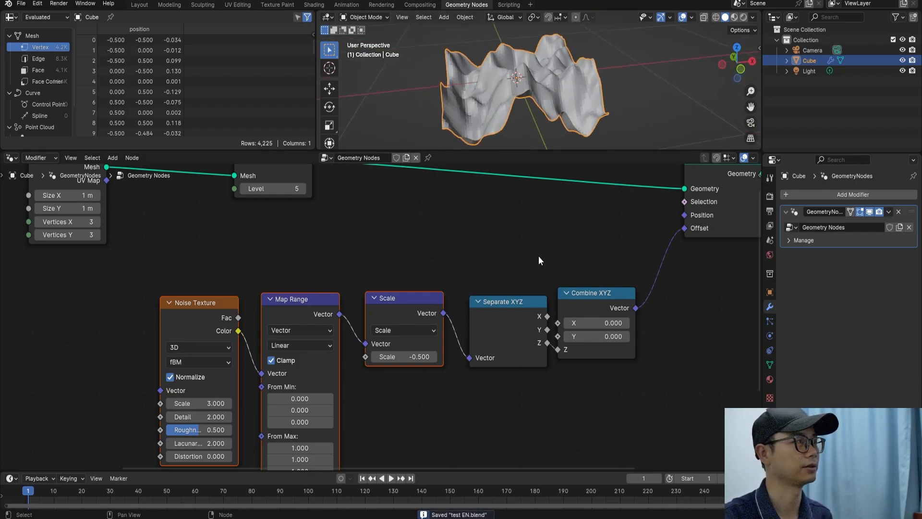
Step: Set the Noise Texture scale to 4
scroll(541, 319, down, 2)
scroll(541, 319, up, 2)
click(212, 396)
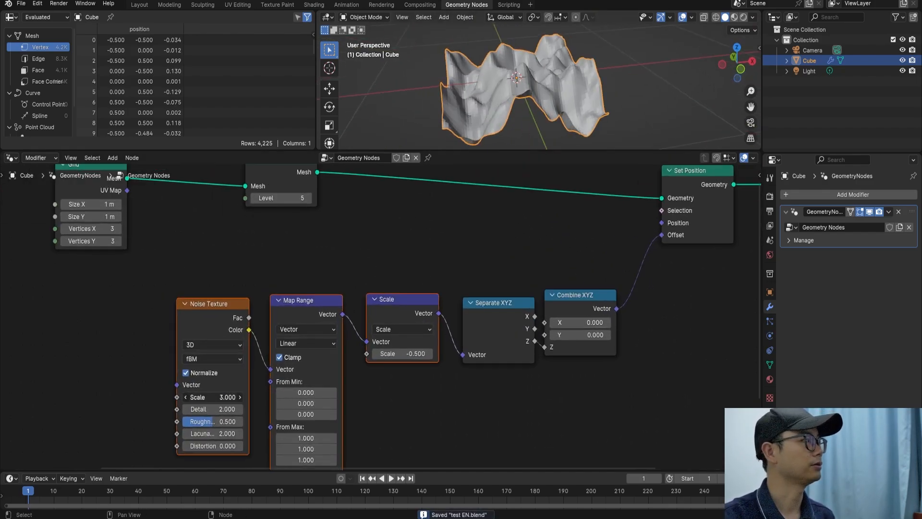
text(4)
key(Return)
middle_drag(529, 102, 552, 94)
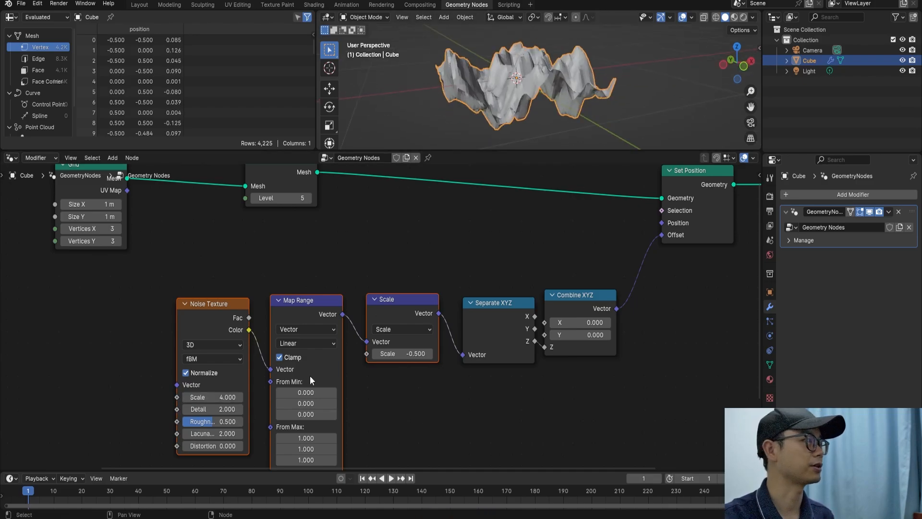
Step: Try a Noise Texture scale of 5, and undo the change
click(210, 397)
text(5)
key(Return)
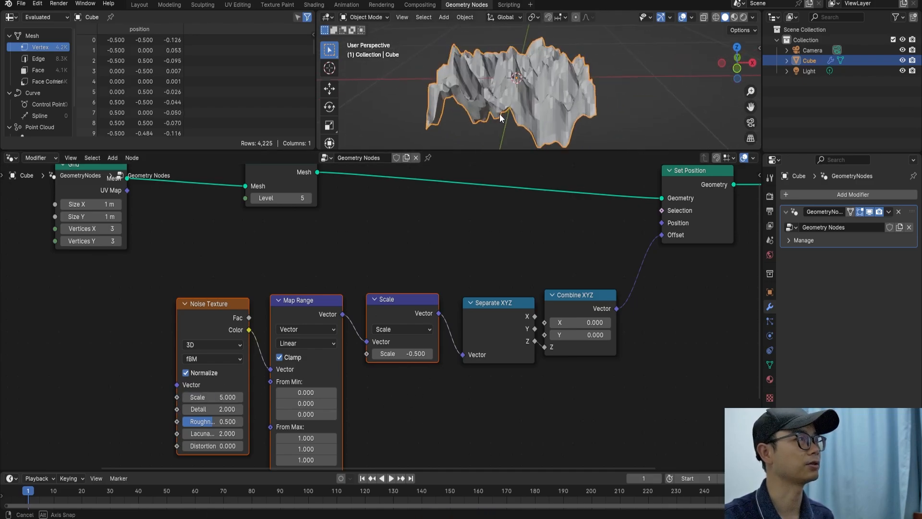
key(ctrl+z)
Step: Select the node chain from Noise Texture to Combine XYZ and move it closer beneath Set Position
key(Home)
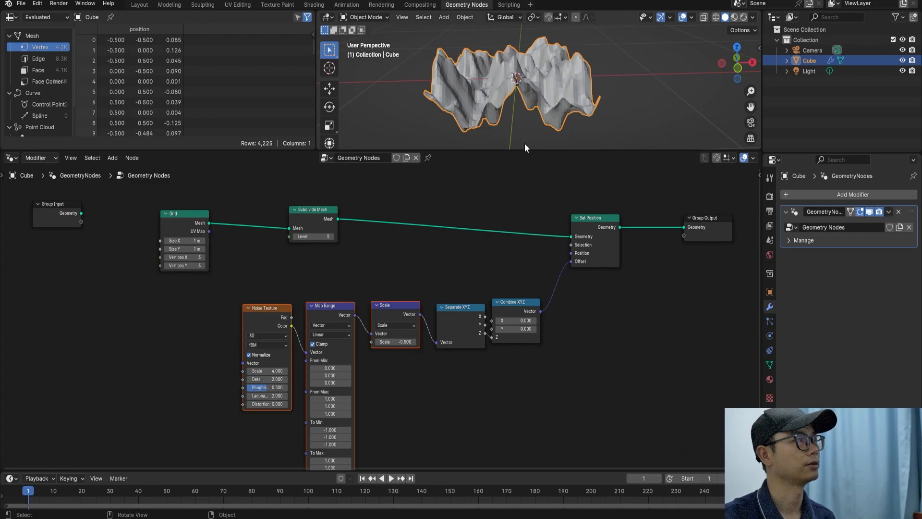
middle_drag(547, 278, 390, 281)
drag(62, 311, 396, 376)
key(alt+a)
drag(110, 292, 392, 416)
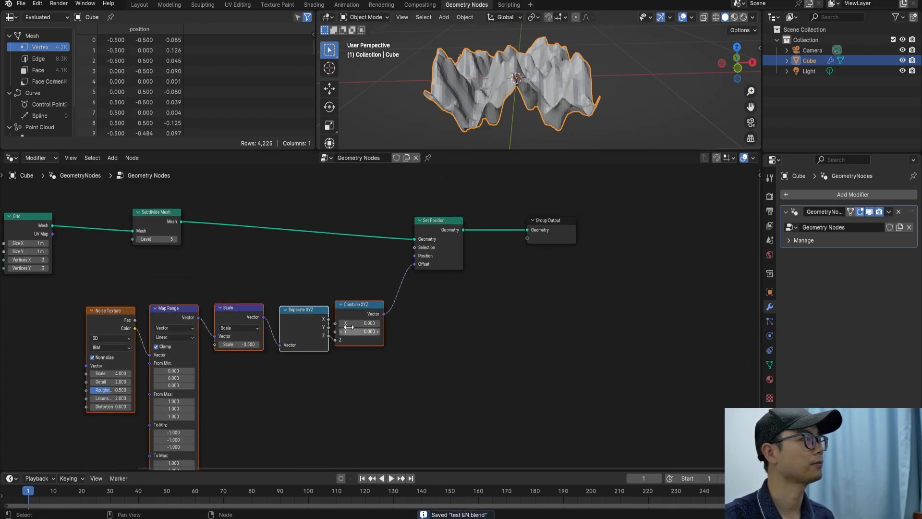
drag(350, 304, 407, 310)
Step: Move the Grid and Subdivide Mesh nodes next to Set Position to compact the geometry row
drag(226, 282, 249, 239)
click(383, 235)
drag(384, 235, 347, 233)
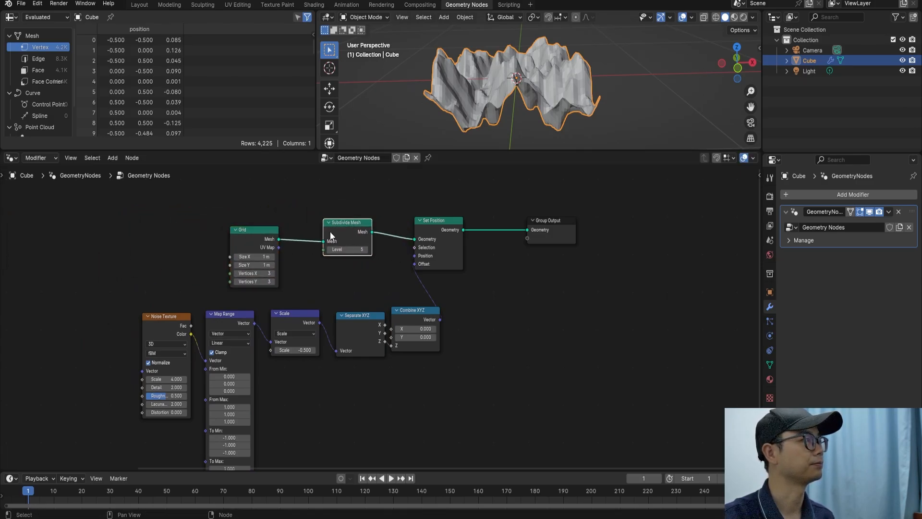
Step: Enclose the terrain nodes from Noise Texture to Set Position in a new frame, leaving out Group Output
scroll(330, 231, down, 1)
drag(144, 206, 451, 441)
key(ctrl+j)
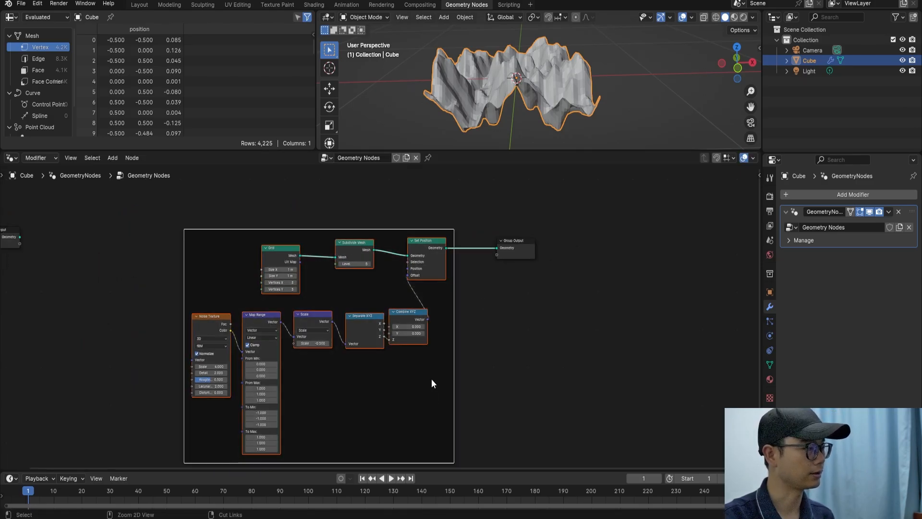
Step: Label the frame around the terrain nodes "Basic mountain"
scroll(375, 317, up, 1)
right_click(344, 249)
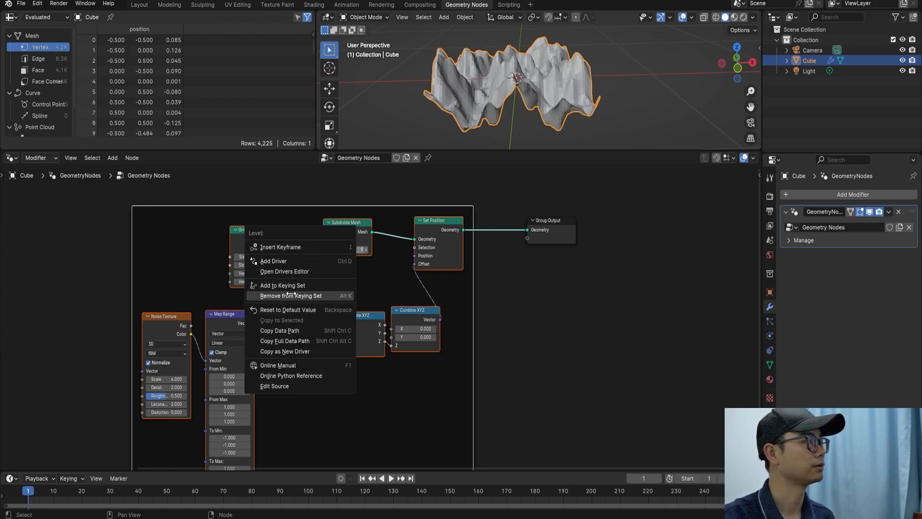
right_click(199, 226)
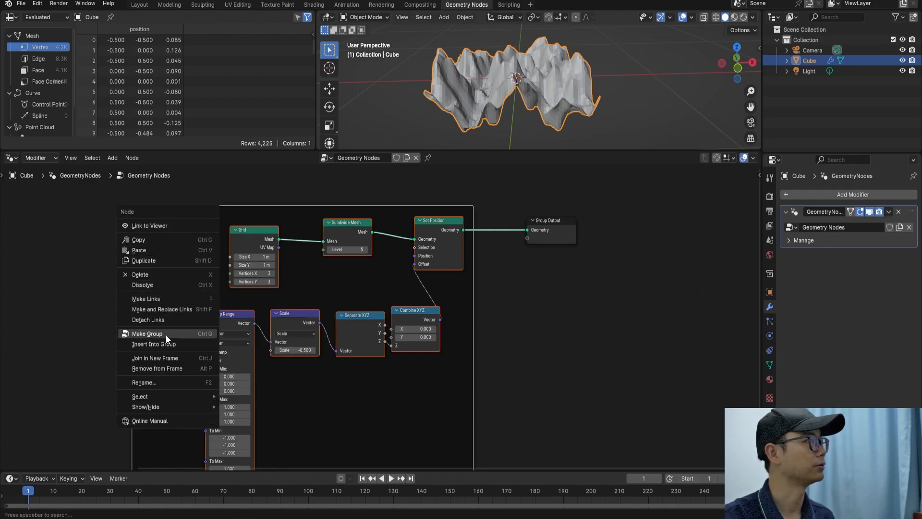
click(163, 384)
text(Basi)
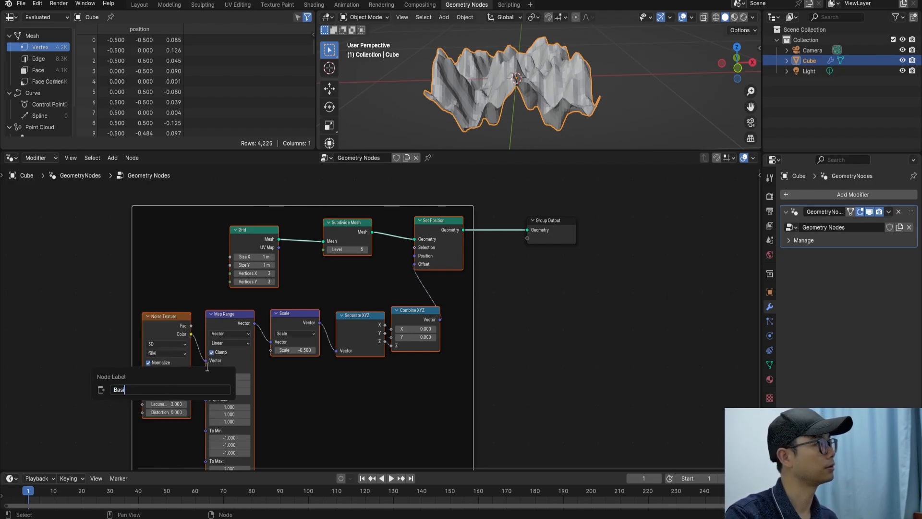
text(c mountain)
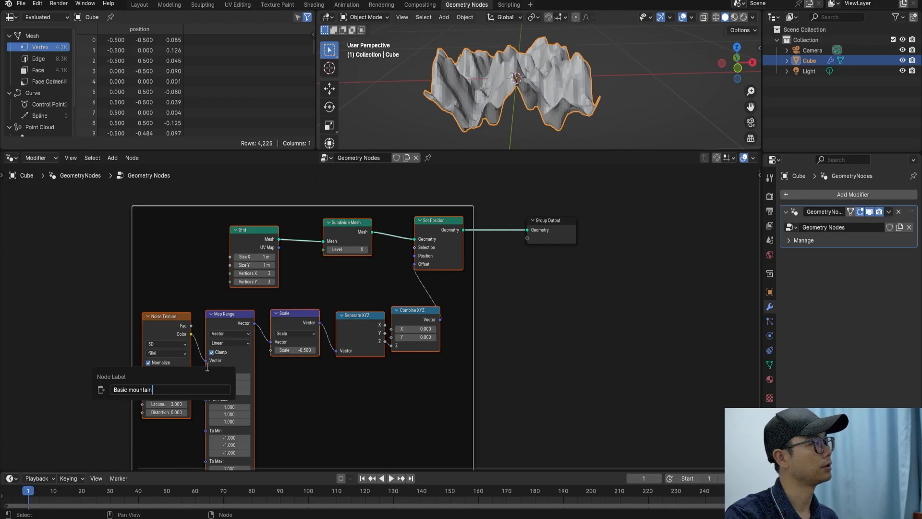
key(Return)
Step: Move the Group Output node well away from the Basic mountain frame to make room for more nodes
scroll(203, 304, up, 2)
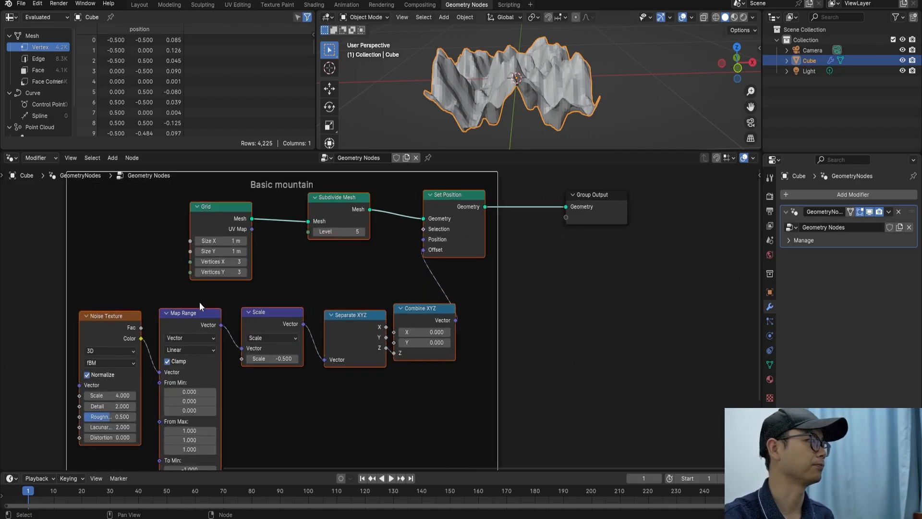
middle_drag(505, 290, 376, 272)
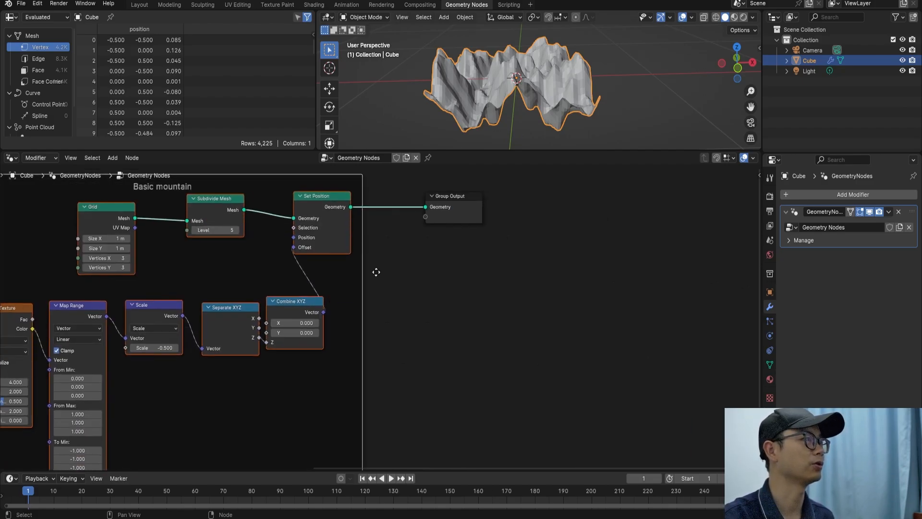
drag(463, 212, 648, 208)
scroll(253, 309, down, 3)
middle_drag(253, 309, 307, 312)
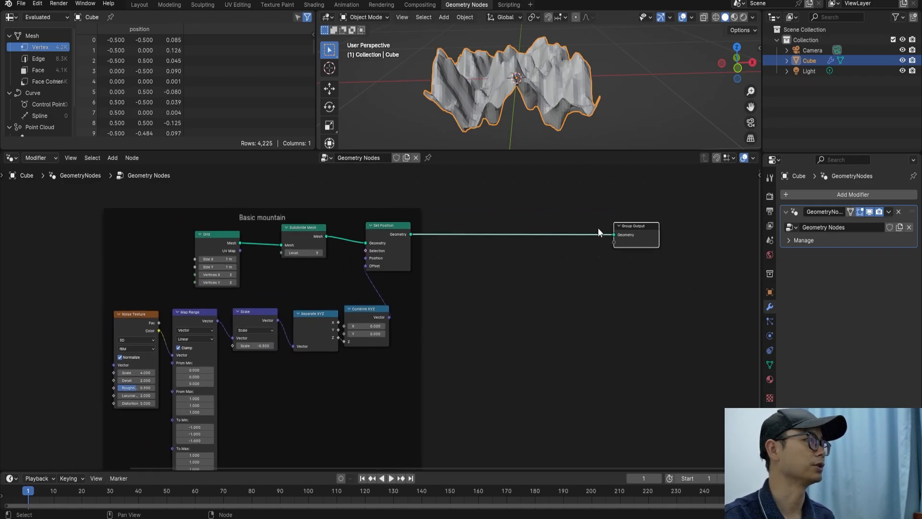
scroll(552, 280, up, 1)
middle_drag(552, 280, 481, 287)
drag(582, 232, 620, 234)
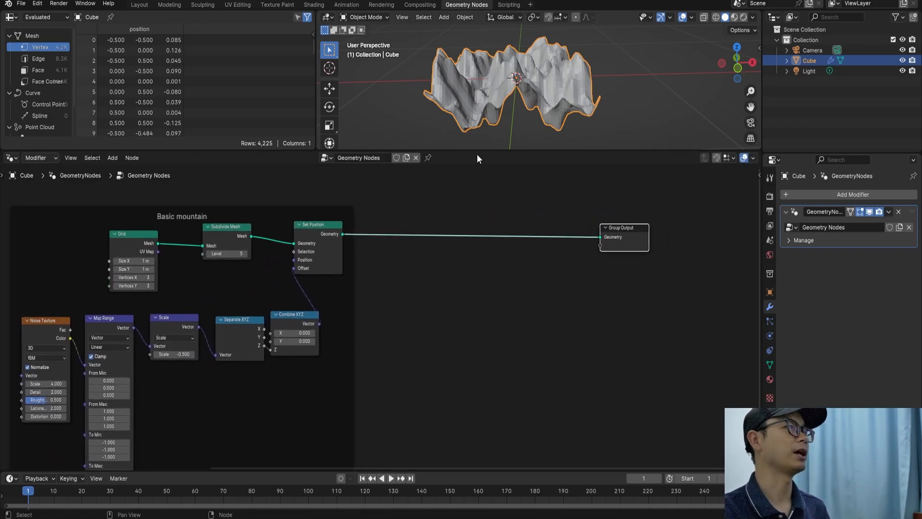
scroll(413, 244, up, 1)
middle_drag(477, 253, 434, 256)
drag(600, 243, 664, 251)
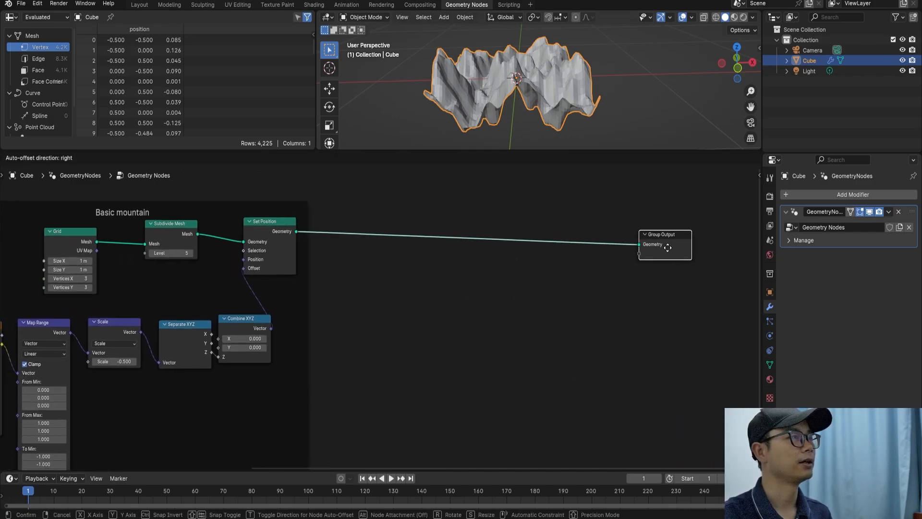
Step: Insert a Mesh Boolean node between Set Position and Group Output, with the mountain feeding Mesh 1
key(shift+a)
click(466, 231)
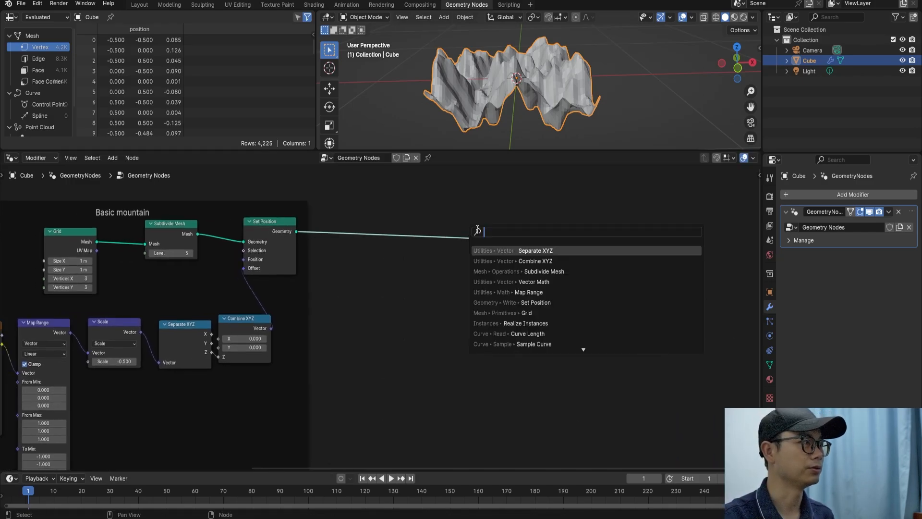
text(bool)
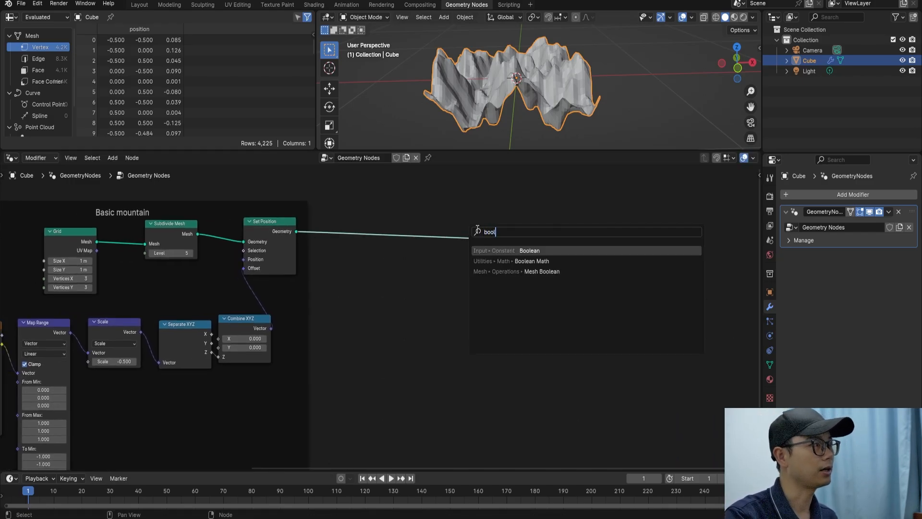
click(566, 271)
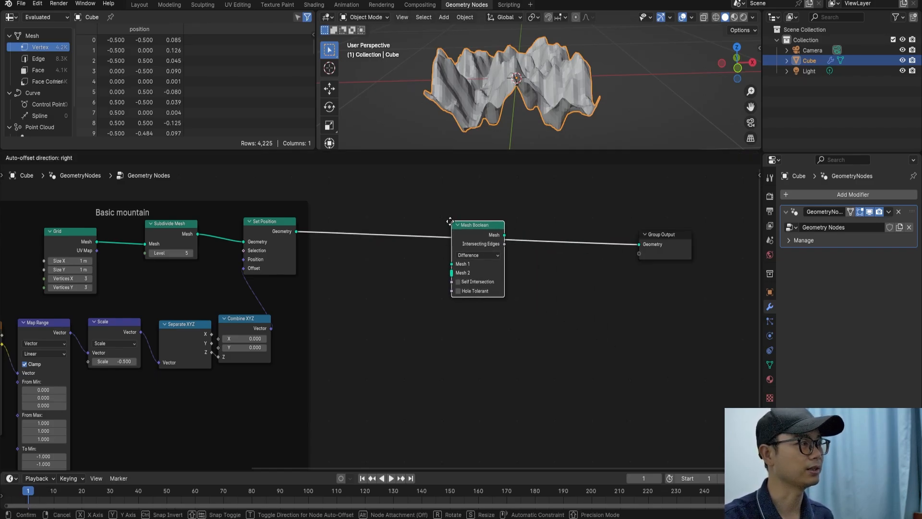
click(450, 219)
scroll(515, 227, up, 2)
drag(490, 210, 564, 207)
scroll(524, 215, down, 2)
middle_drag(524, 215, 468, 229)
Step: Add a second Grid node below the link between Set Position and Mesh Boolean
key(shift+a)
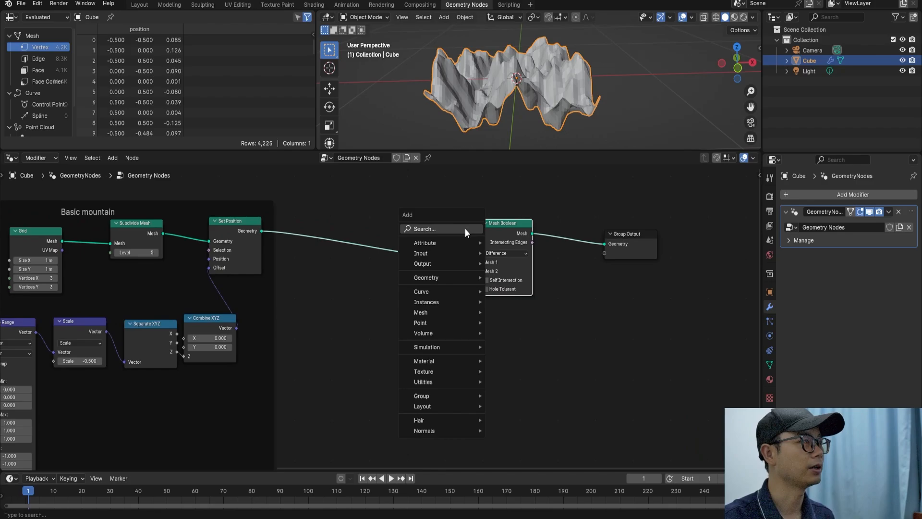
click(464, 229)
text(grid)
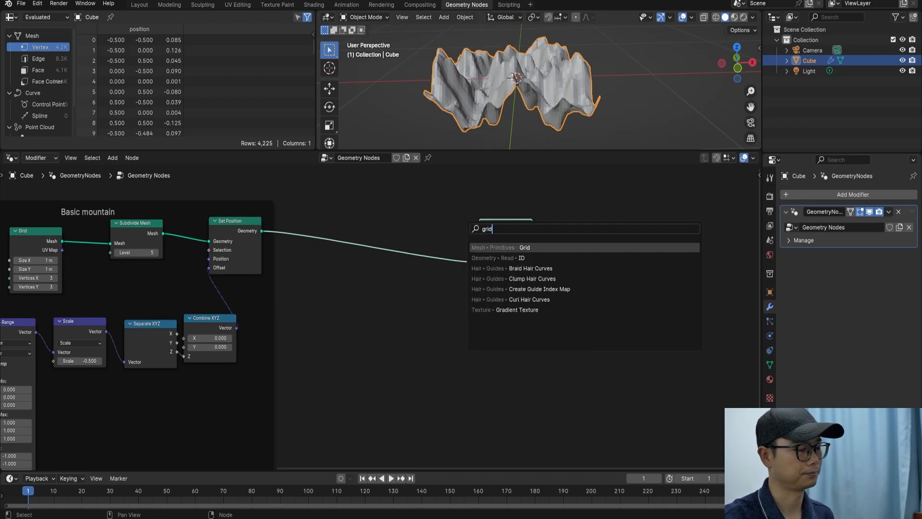
key(Return)
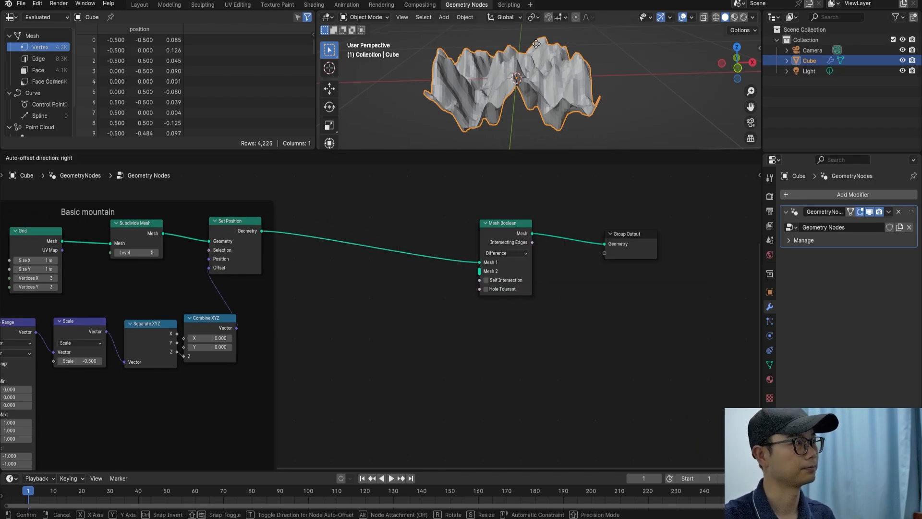
click(406, 308)
Step: Insert a Join Geometry node between Mesh Boolean and Group Output and link the new Grid's mesh into it
key(shift+a)
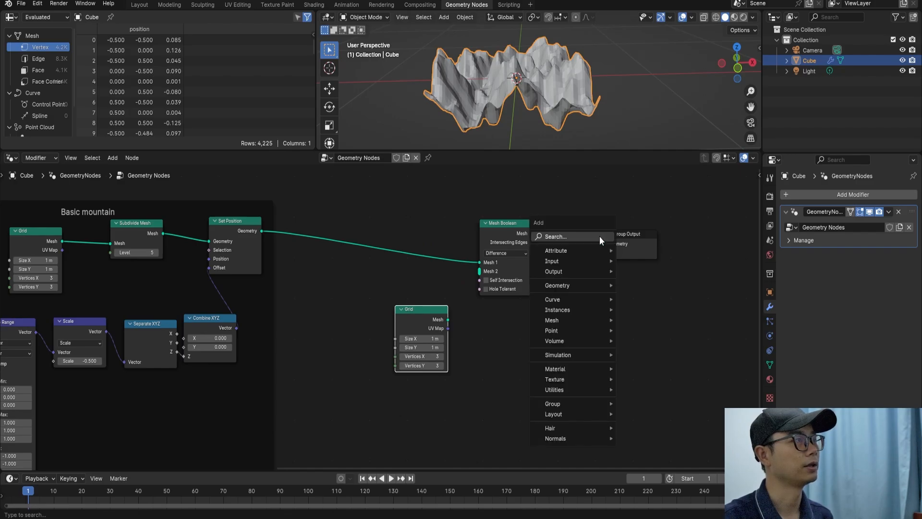
text(join)
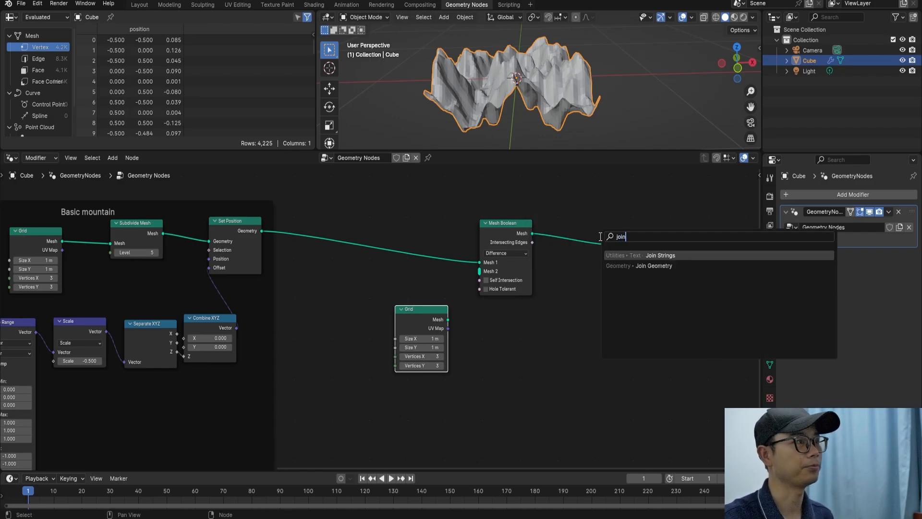
key(Down)
key(Return)
click(593, 238)
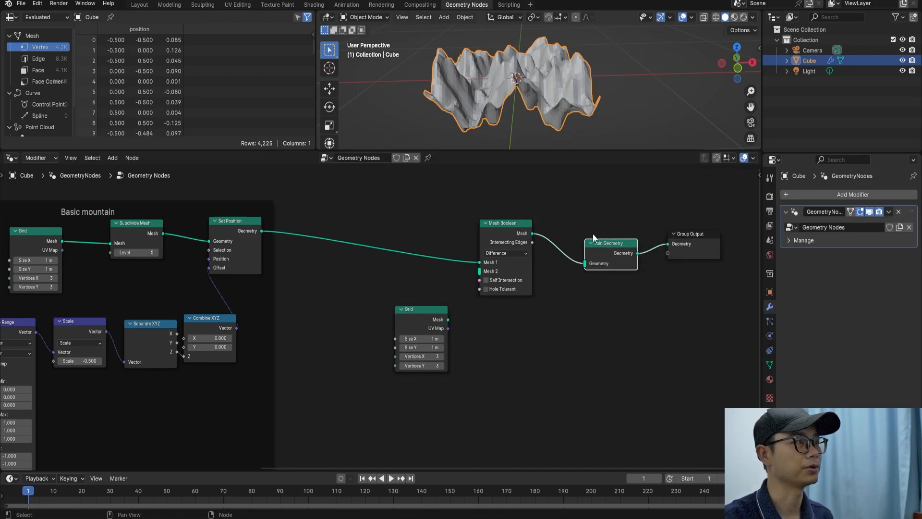
drag(594, 238, 627, 255)
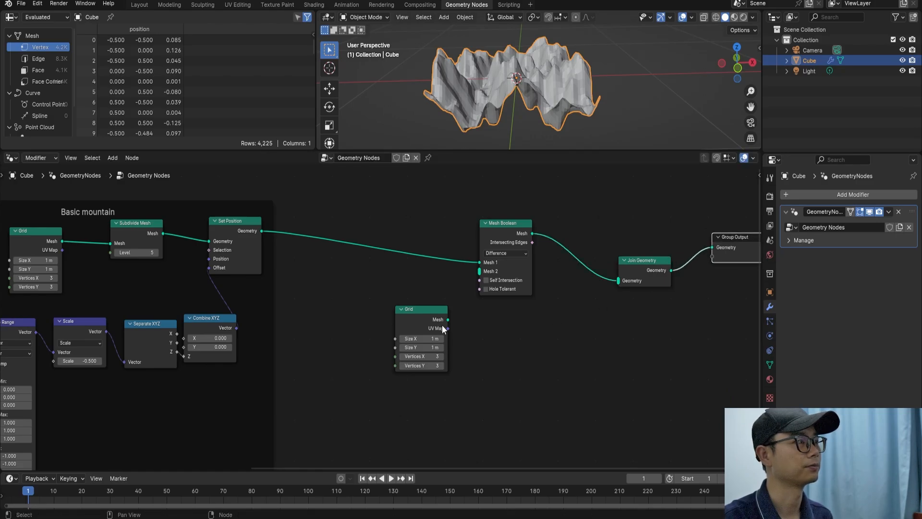
drag(447, 319, 618, 281)
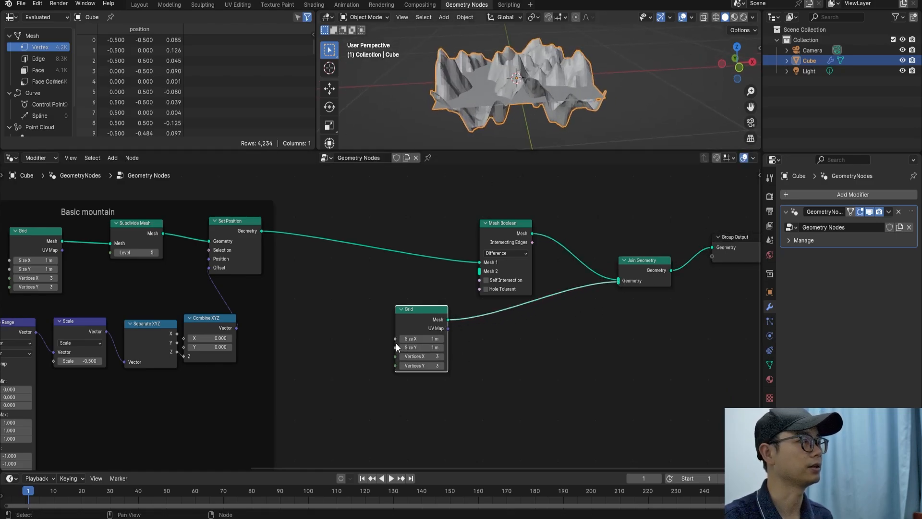
Step: Add a Value node and link it to both Size X and Size Y of the new Grid
click(376, 339)
key(shift+a)
text(vbak)
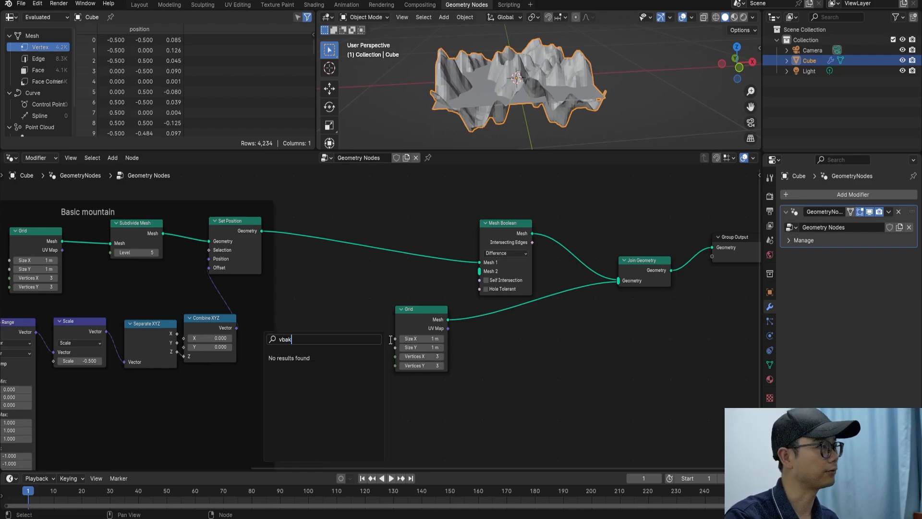
key(BackSpace)
key(BackSpace)
key(BackSpace)
text(a)
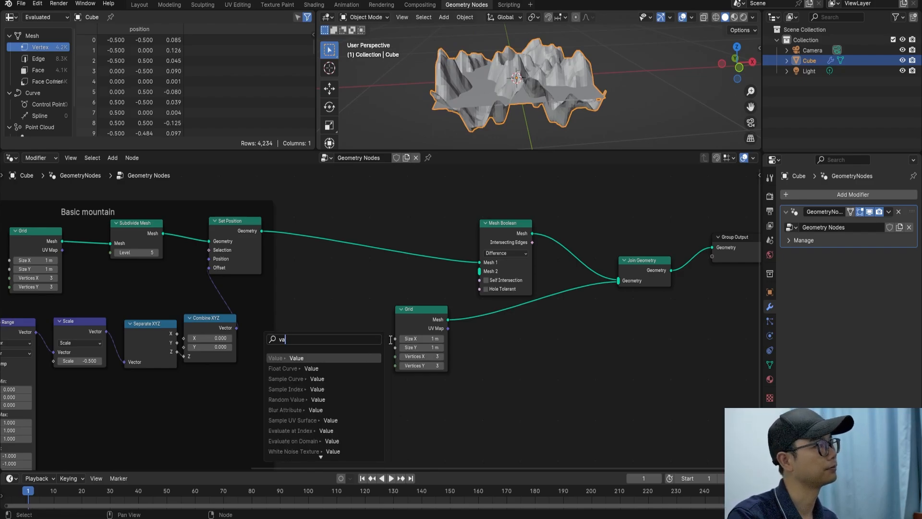
key(Return)
click(390, 339)
scroll(390, 350, up, 3)
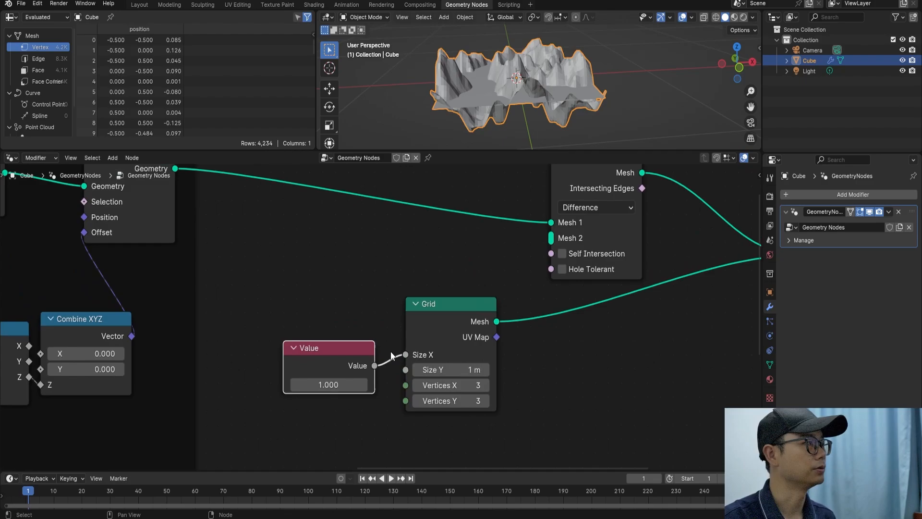
drag(374, 365, 405, 370)
Step: Set the Value node driving the new Grid's size to 2
scroll(419, 363, up, 1)
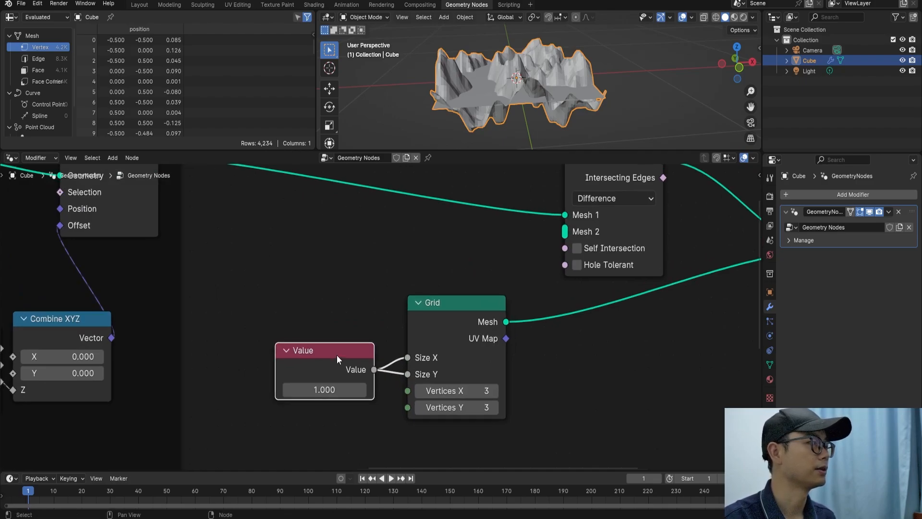
drag(336, 356, 333, 352)
click(319, 388)
text(2)
key(Return)
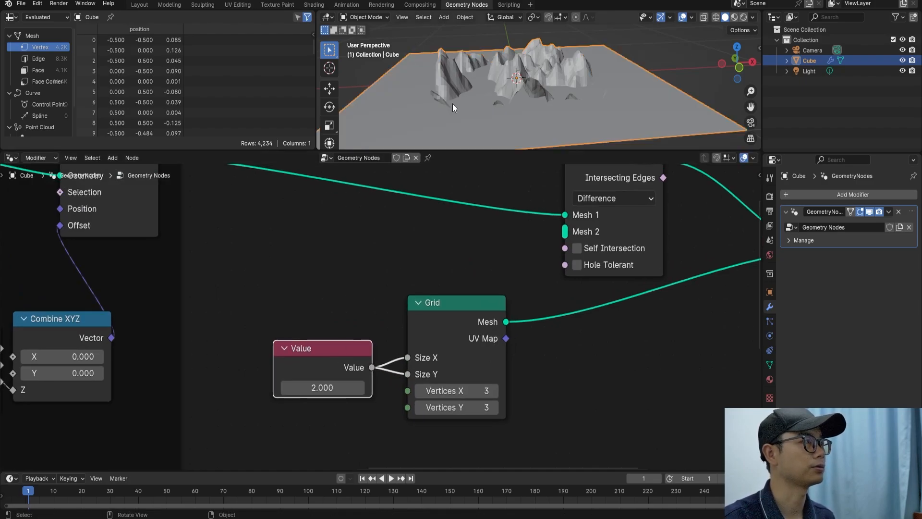
Step: Spread the Mesh Boolean, the new Grid and its Value node further apart to free space between them
scroll(457, 298, down, 2)
scroll(456, 298, down, 2)
click(425, 310)
middle_drag(509, 125, 534, 120)
middle_drag(542, 78, 536, 84)
scroll(523, 293, down, 1)
drag(505, 244, 556, 234)
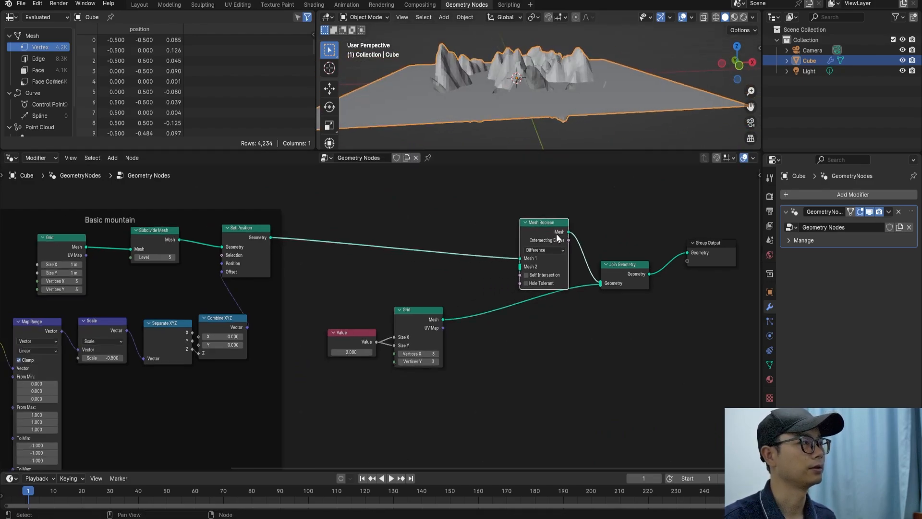
drag(425, 318, 424, 333)
click(343, 336)
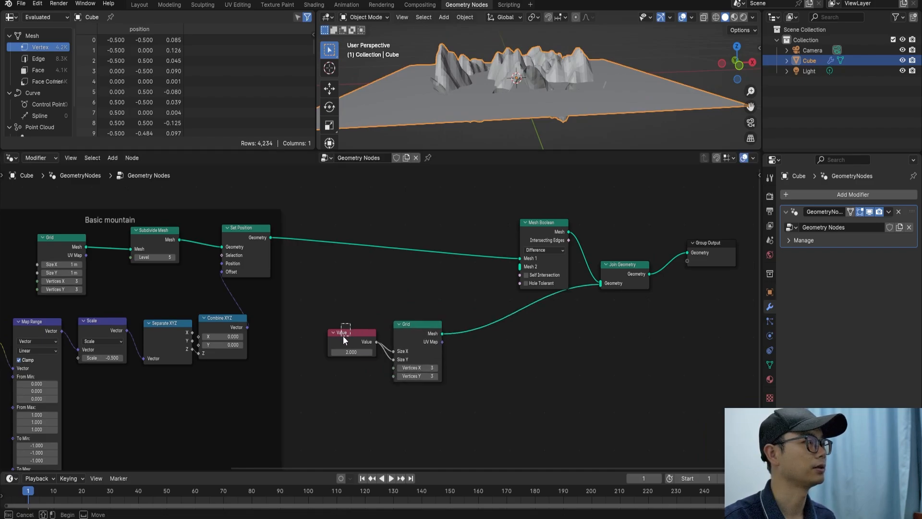
mouse_move(357, 336)
mouse_down()
mouse_move(372, 346)
mouse_move(359, 347)
mouse_up()
middle_drag(456, 317, 453, 307)
Step: Add a Curve Line node beneath the new Grid and link its curve into Join Geometry
key(shift+a)
click(461, 292)
text(in)
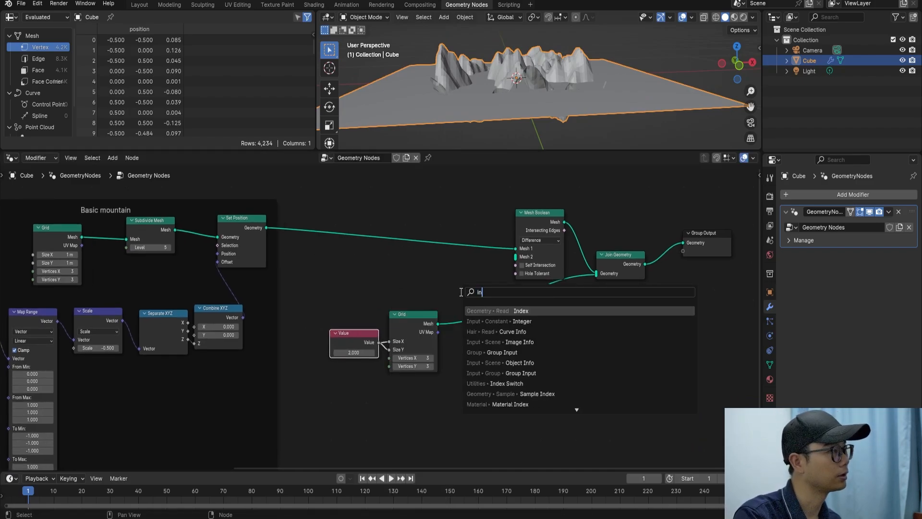
key(BackSpace)
key(BackSpace)
text(curl)
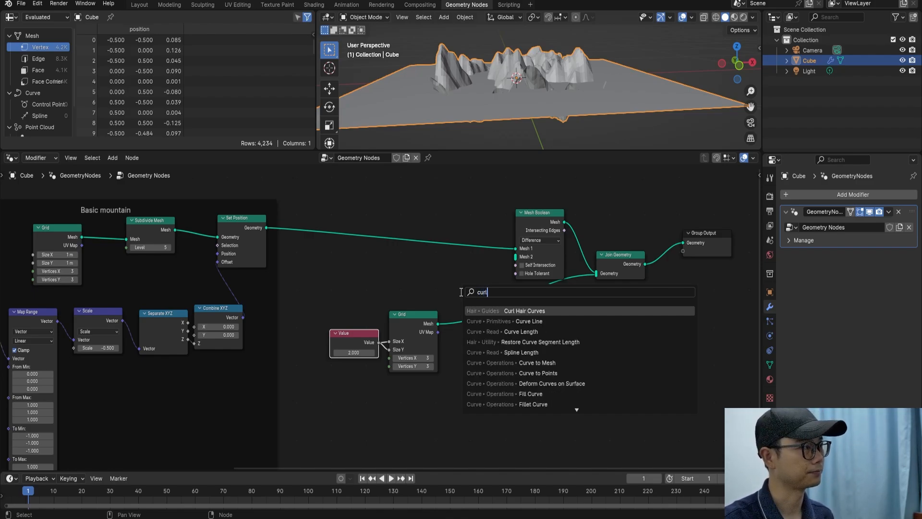
key(BackSpace)
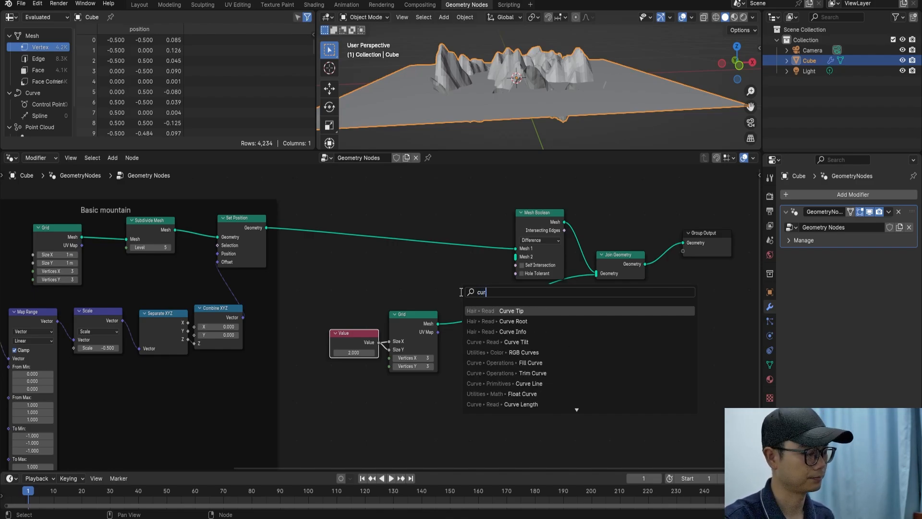
text(lin)
key(Return)
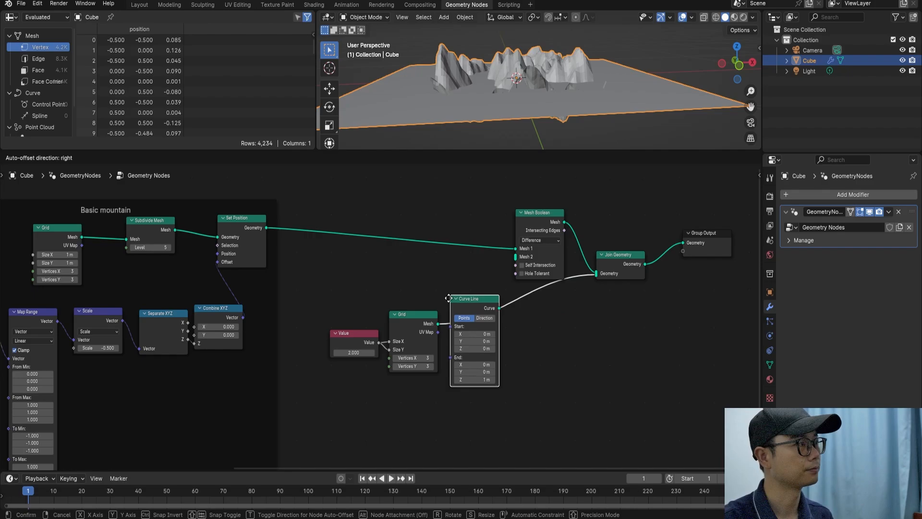
click(482, 354)
drag(494, 371, 755, 247)
Step: Set the Z value of the Curve Line's end point to 0.1 m
middle_drag(505, 113, 522, 120)
scroll(523, 120, down, 8)
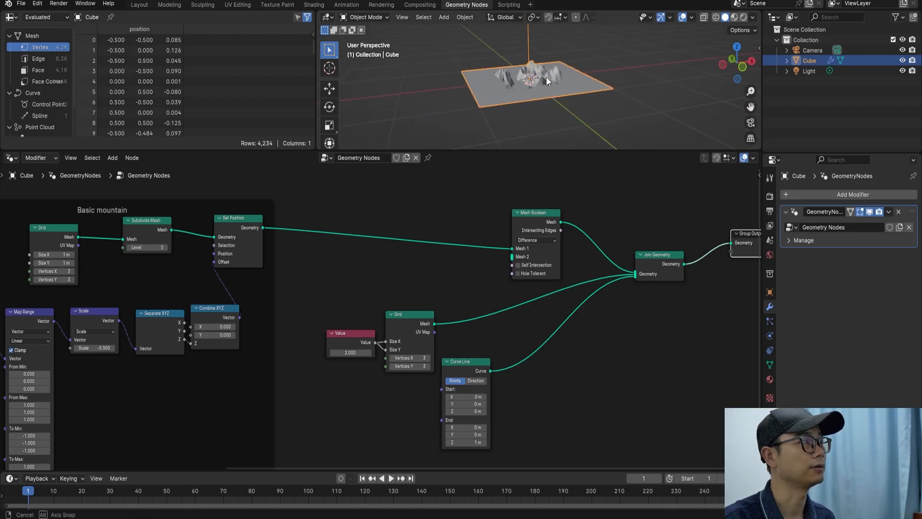
scroll(547, 85, up, 6)
scroll(538, 426, up, 2)
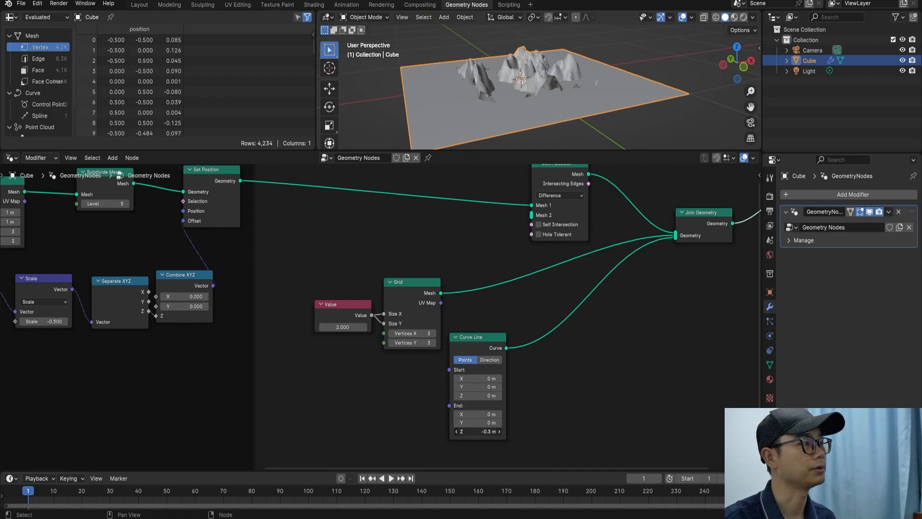
click(482, 431)
drag(482, 433, 390, 432)
text(.1)
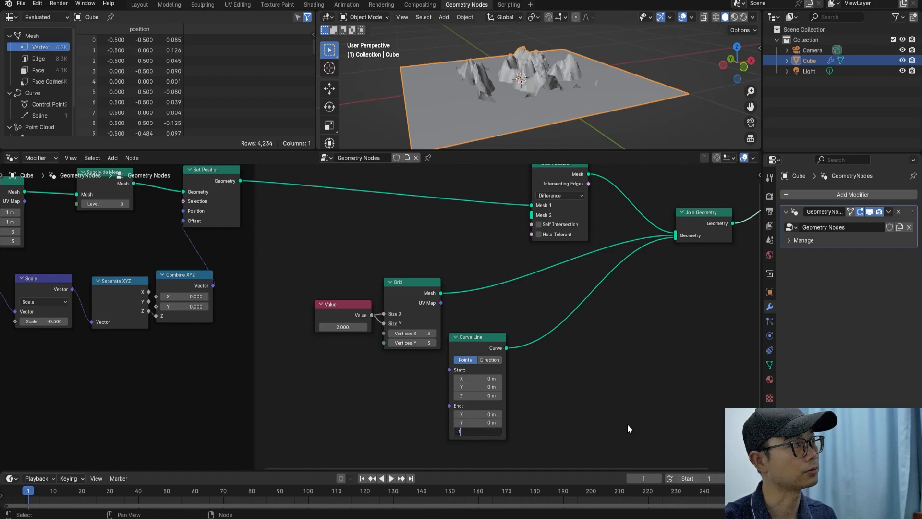
key(Return)
Step: Set the Z value of the Curve Line's end point to 0.3 m
click(481, 431)
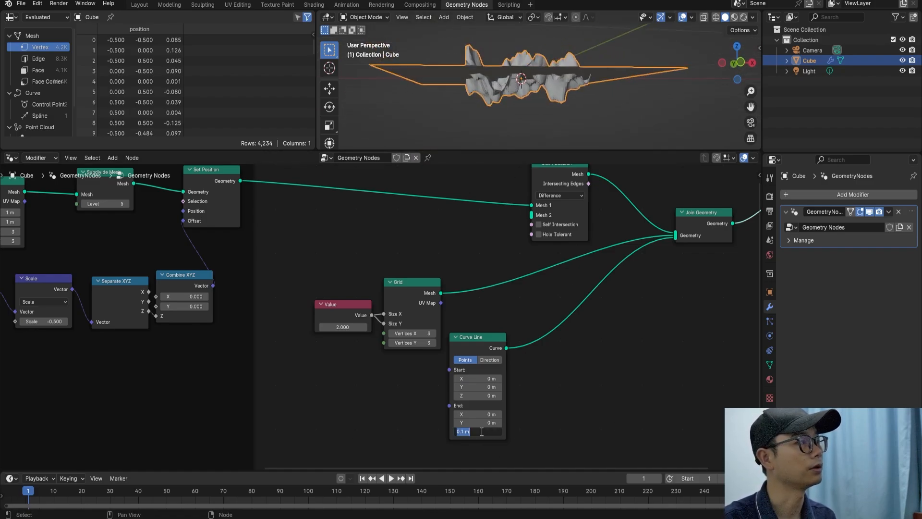
key(BackSpace)
text(.3)
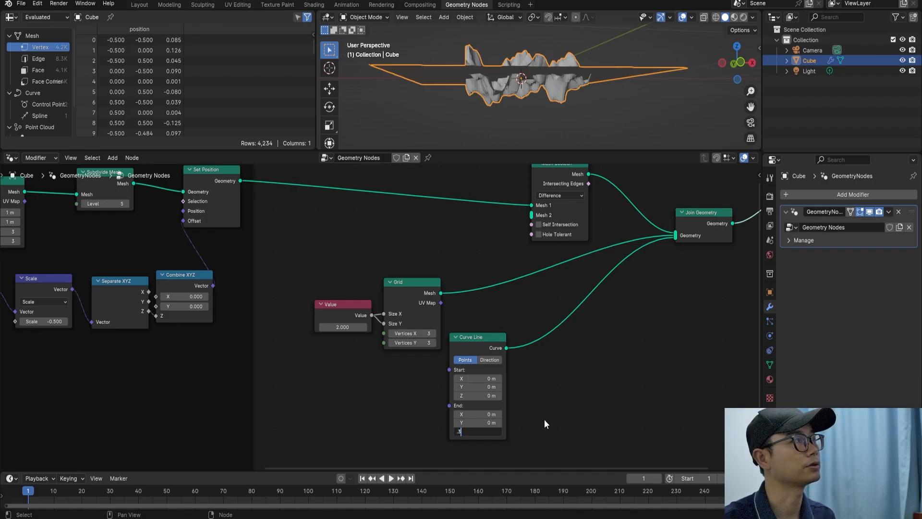
key(Return)
middle_drag(504, 142, 530, 40)
scroll(452, 410, up, 2)
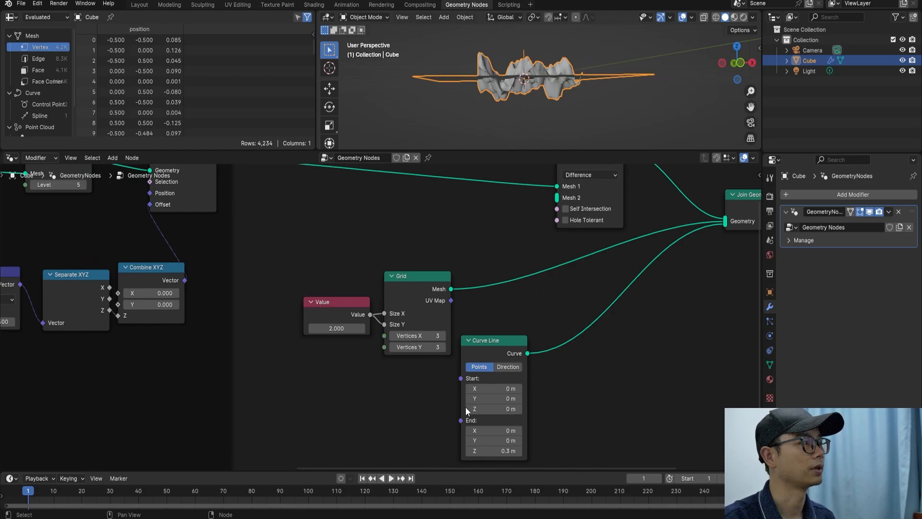
Step: Insert a Transform Geometry node between the Curve Line and Join Geometry
key(shift+a)
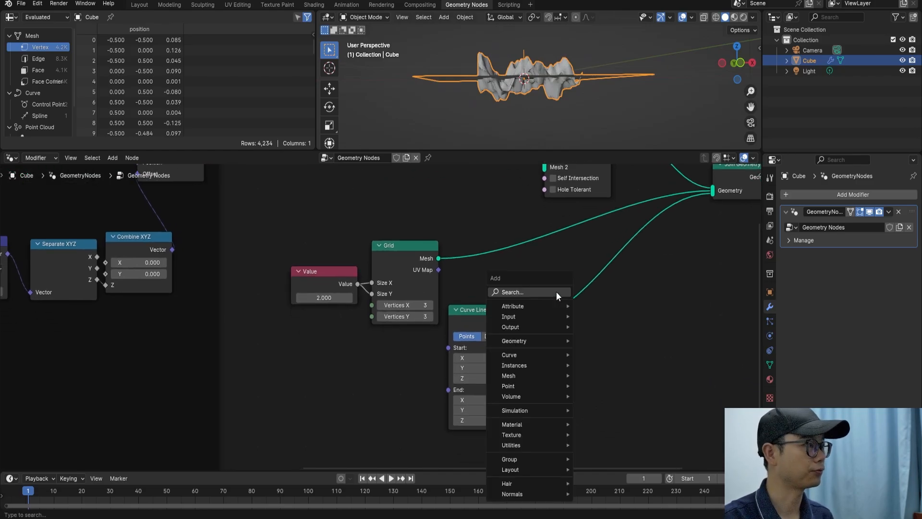
text(transf)
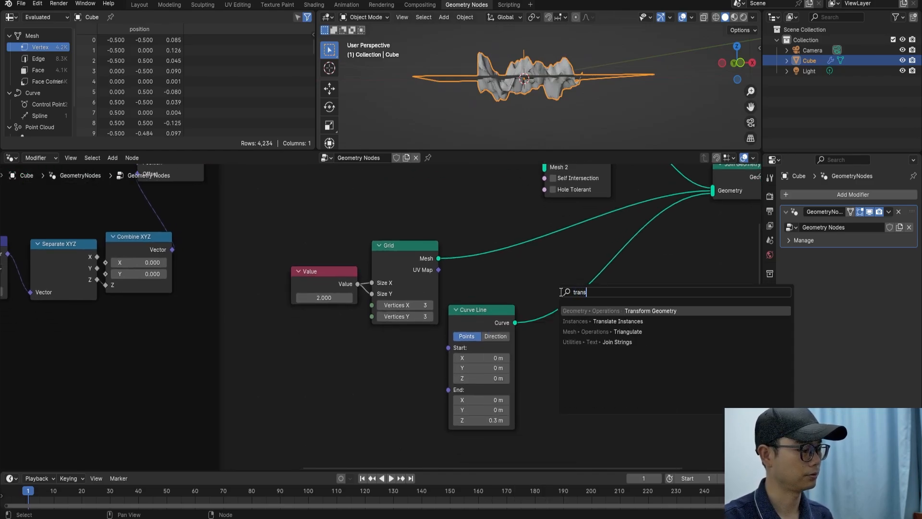
key(Return)
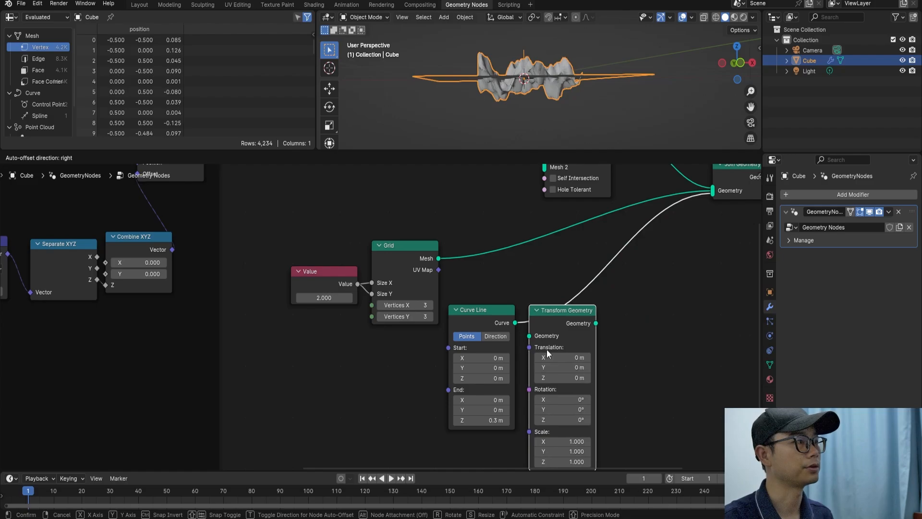
click(529, 305)
middle_drag(577, 376, 519, 315)
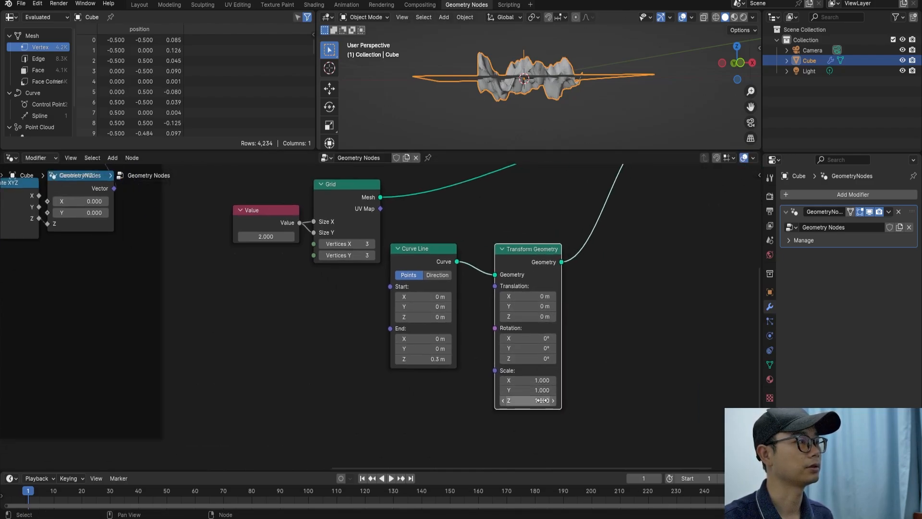
drag(541, 400, 542, 400)
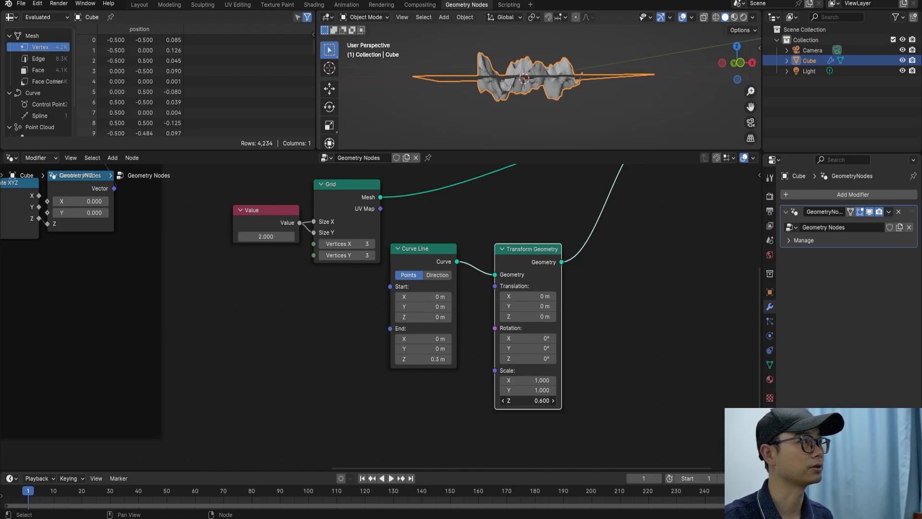
ctrl+drag(542, 400, 565, 401)
click(593, 402)
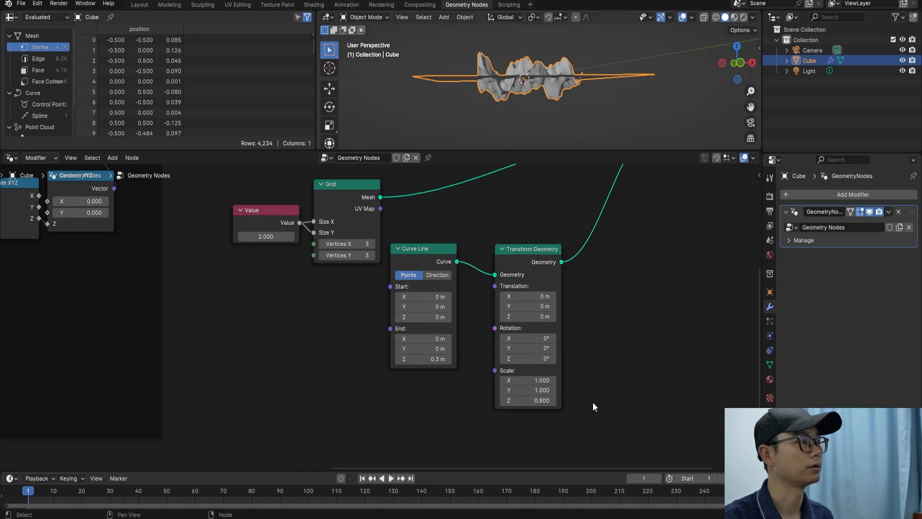
click(542, 400)
click(539, 384)
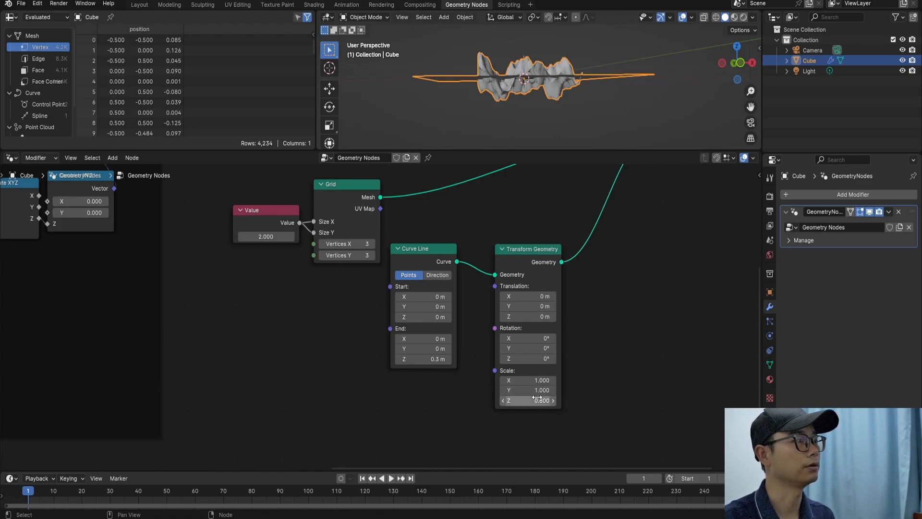
click(534, 399)
text(0)
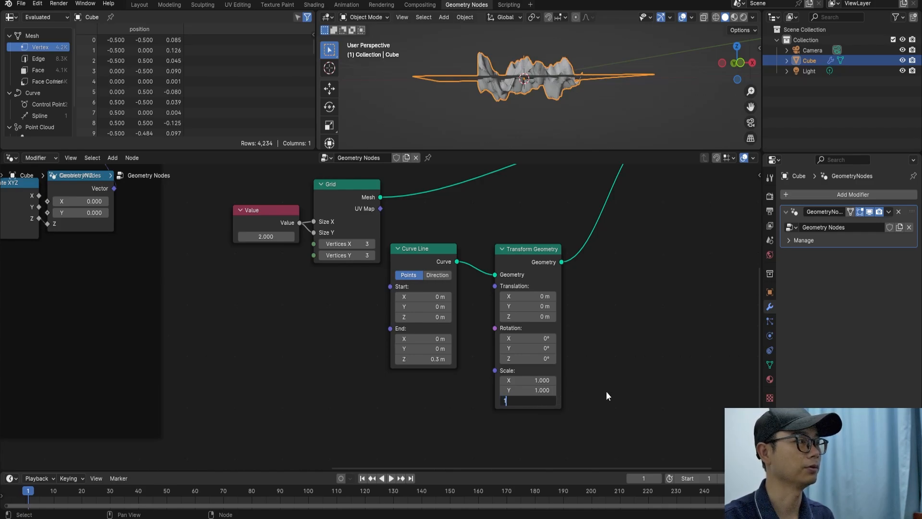
key(Escape)
Step: Try Z translations of 0.5 m and -0.5 m in the Transform Geometry node
click(535, 315)
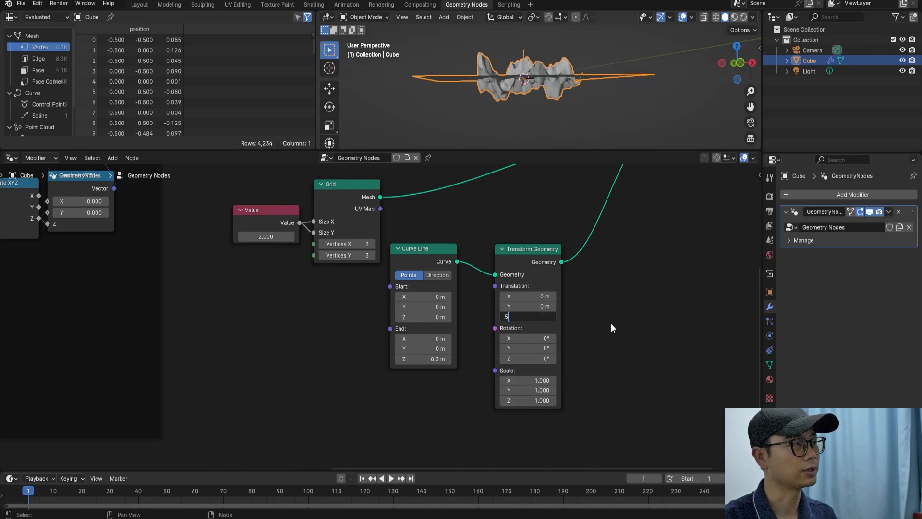
key(Return)
click(535, 316)
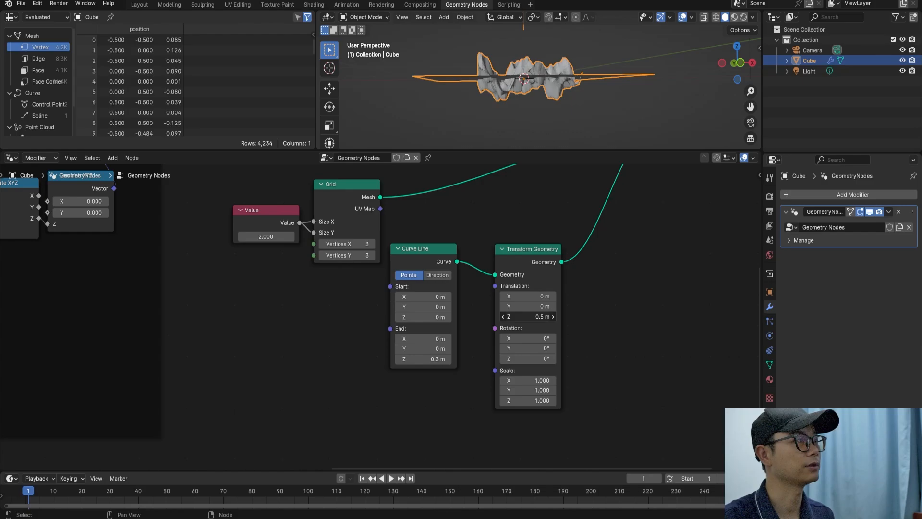
click(505, 317)
text(-)
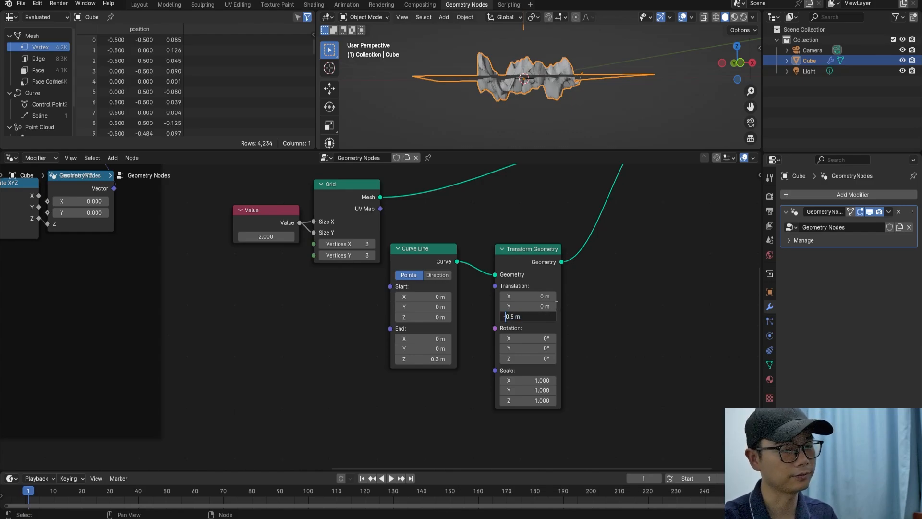
key(Return)
middle_drag(549, 97, 538, 99)
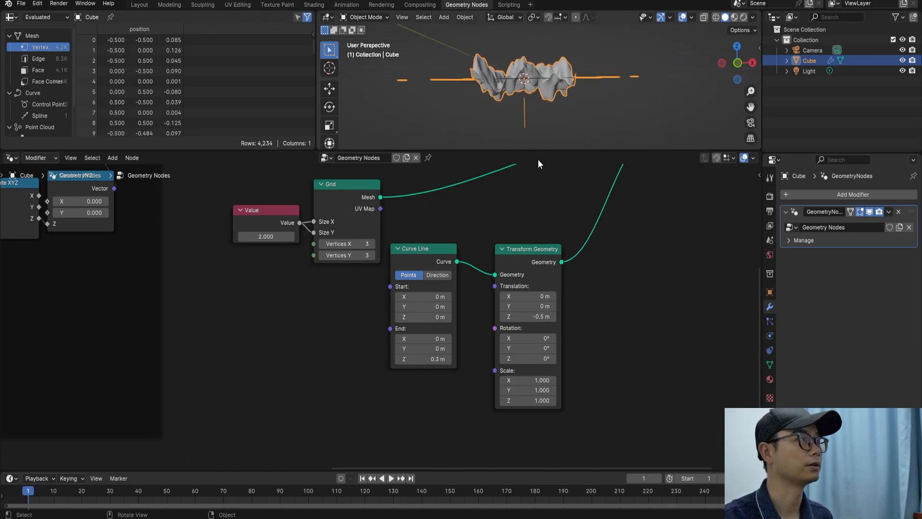
Step: Set the Transform Geometry node's Z translation to -0.2 m
click(527, 316)
drag(515, 317, 511, 316)
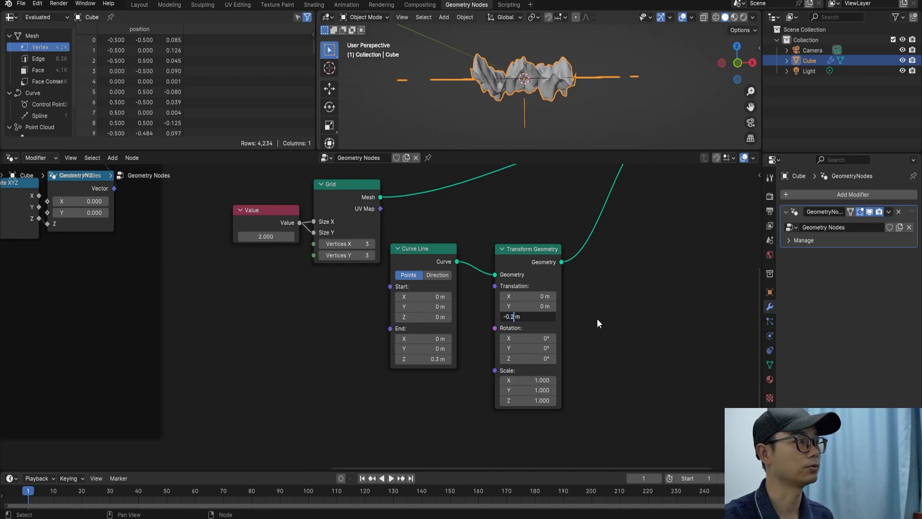
text(2)
key(Return)
middle_drag(583, 88, 576, 124)
scroll(517, 266, down, 2)
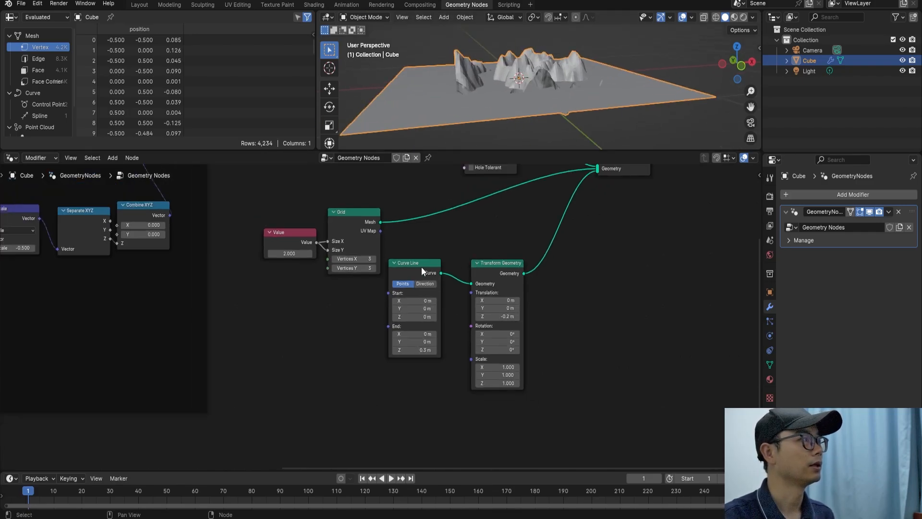
Step: Arrange the Value, second Grid, Curve Line and Transform Geometry nodes in a compact row well before Join Geometry
drag(421, 266, 439, 271)
drag(434, 241, 506, 319)
mouse_move(504, 276)
mouse_down()
mouse_move(493, 284)
mouse_move(502, 270)
mouse_up()
click(346, 221)
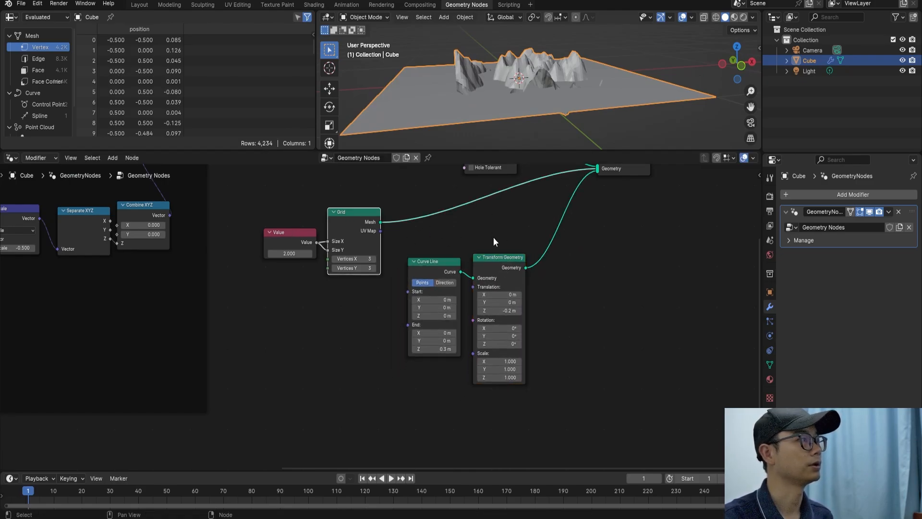
scroll(494, 237, down, 3)
drag(403, 259, 467, 298)
click(474, 272)
scroll(330, 239, up, 1)
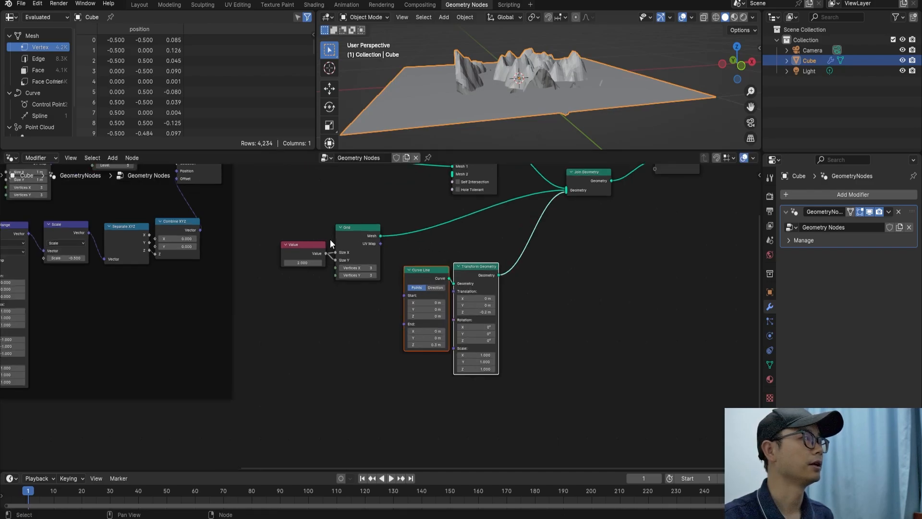
scroll(474, 277, up, 1)
drag(306, 206, 339, 258)
drag(353, 224, 311, 281)
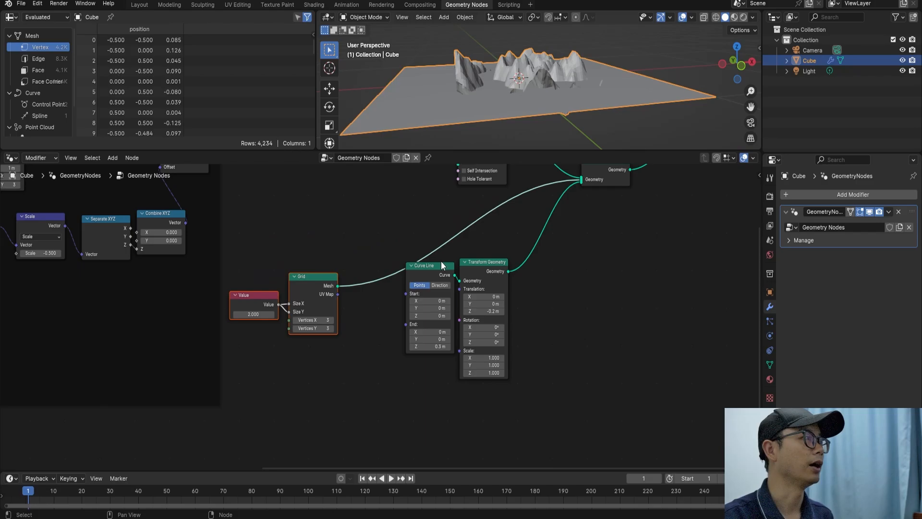
middle_drag(442, 274, 442, 244)
drag(435, 244, 382, 276)
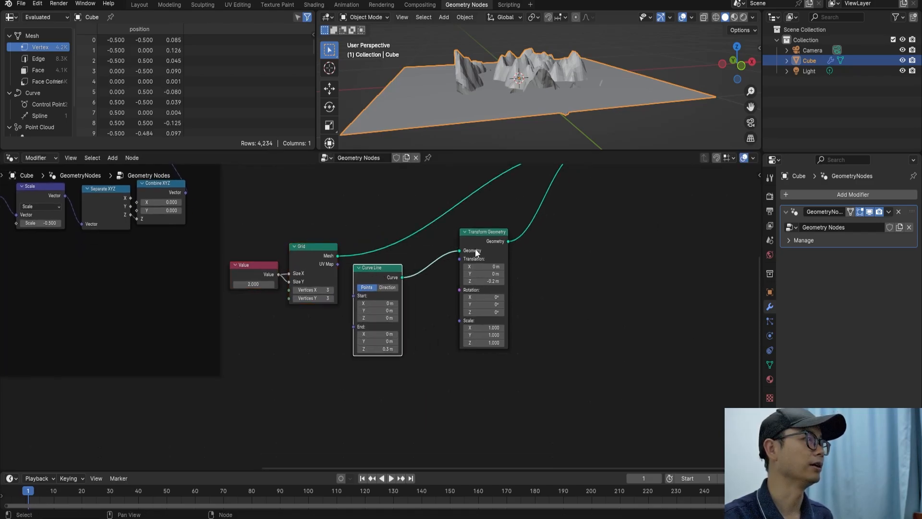
drag(491, 243, 450, 284)
Step: Add an Instance on Points node and insert it between Transform Geometry and Join Geometry
key(shift+a)
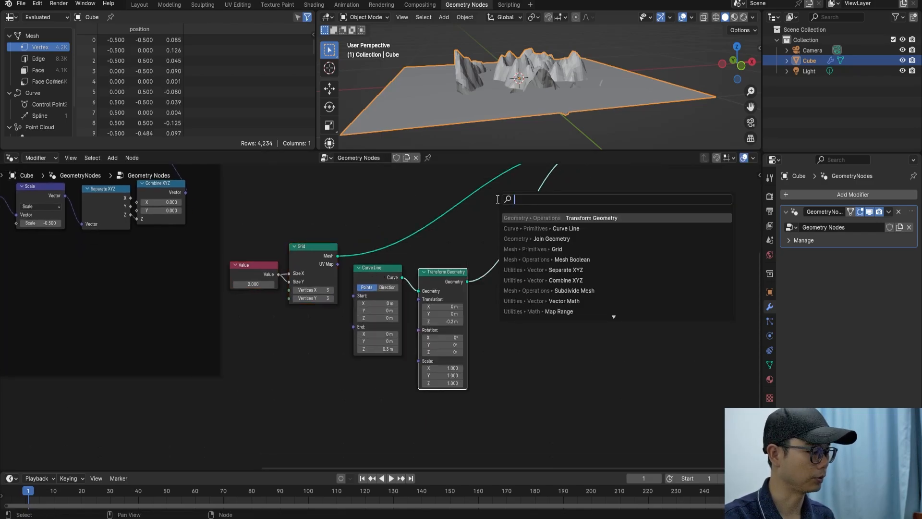
text(insta )
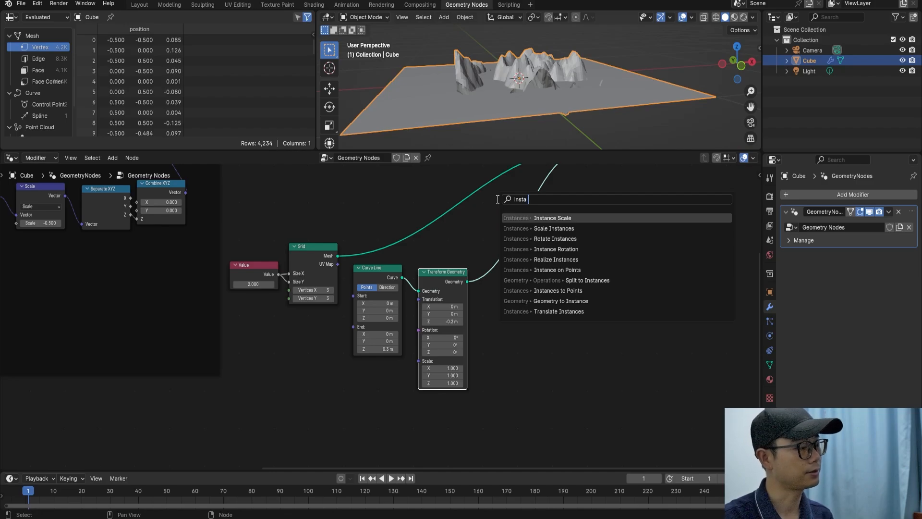
text(ob)
key(BackSpace)
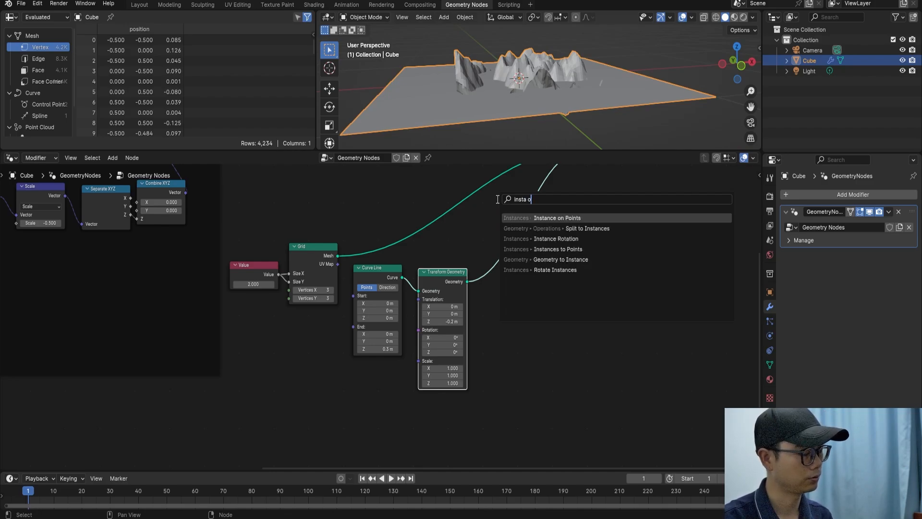
text(n p)
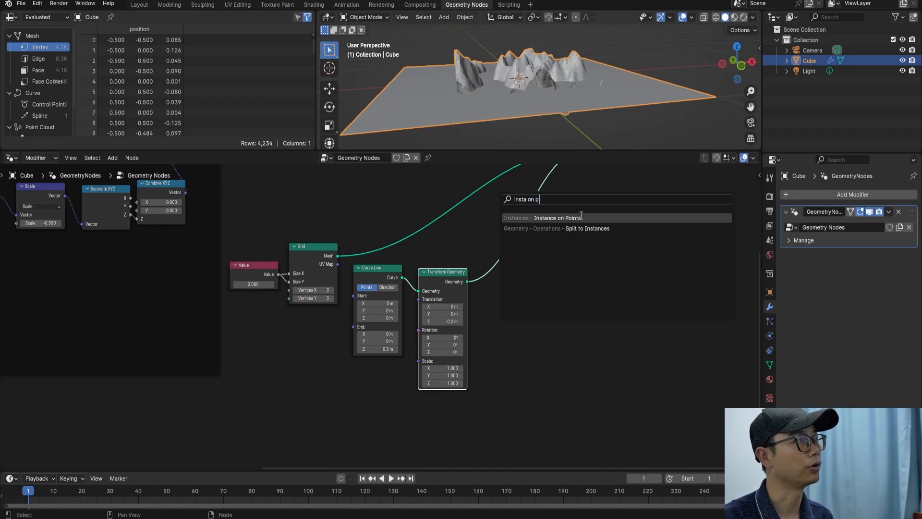
click(557, 217)
scroll(589, 310, down, 2)
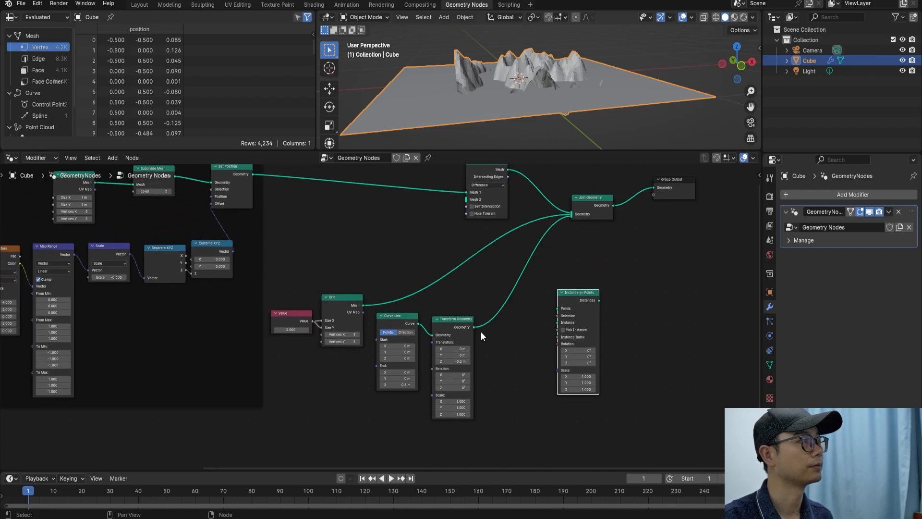
drag(568, 293, 510, 287)
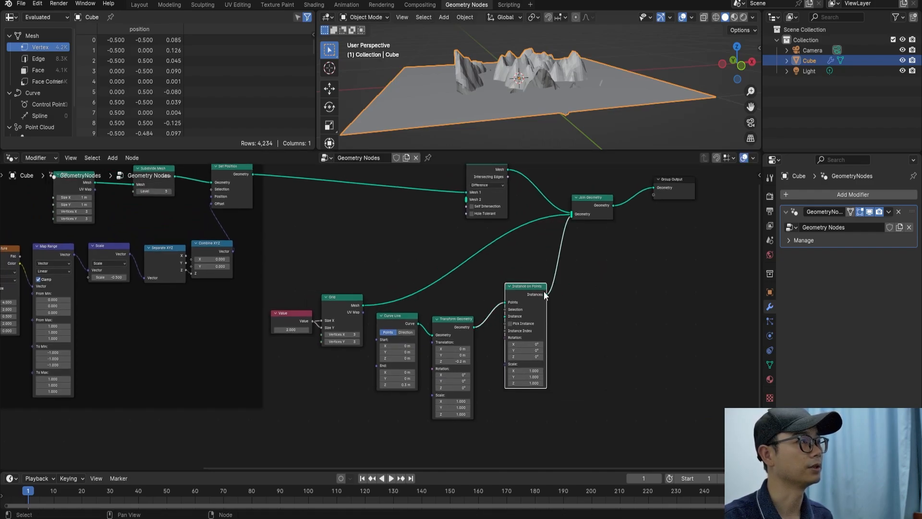
Step: Link the second Grid's mesh to the Instance input and move the Curve Line, Transform Geometry and Instance on Points nodes up together
scroll(394, 311, up, 1)
drag(363, 305, 390, 318)
click(390, 316)
shift+click(454, 319)
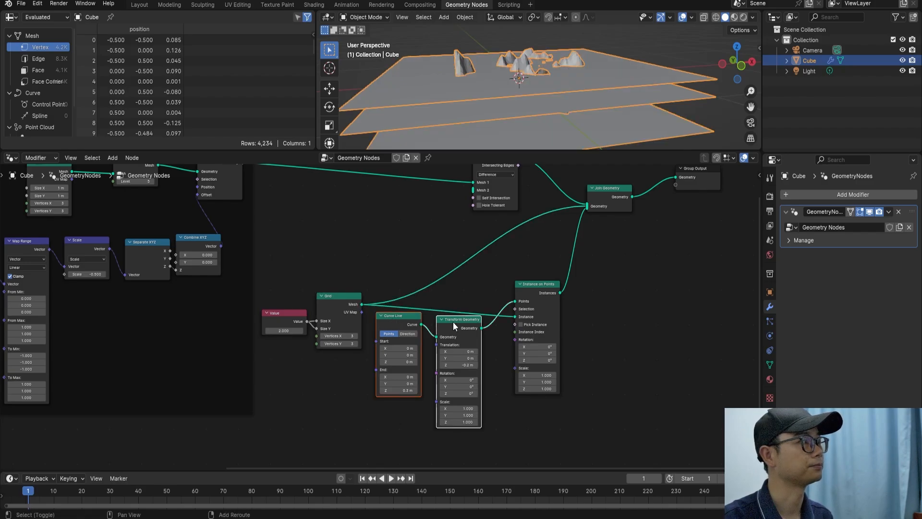
shift+click(531, 288)
drag(531, 288, 496, 236)
Step: Move the second Grid and its Value node beneath Transform Geometry and cut the Grid's direct link to Join Geometry
mouse_move(284, 287)
mouse_down()
mouse_move(321, 338)
mouse_move(432, 400)
mouse_up()
scroll(543, 266, up, 1)
mouse_move(541, 270)
ctrl+right_down()
mouse_move(594, 280)
mouse_move(555, 264)
mouse_move(562, 260)
ctrl+right_up()
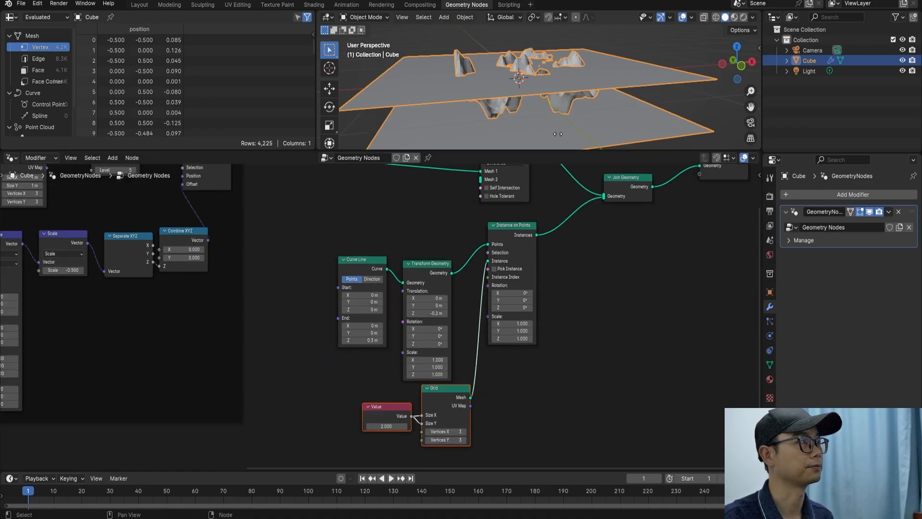
middle_drag(557, 134, 548, 117)
scroll(482, 354, up, 3)
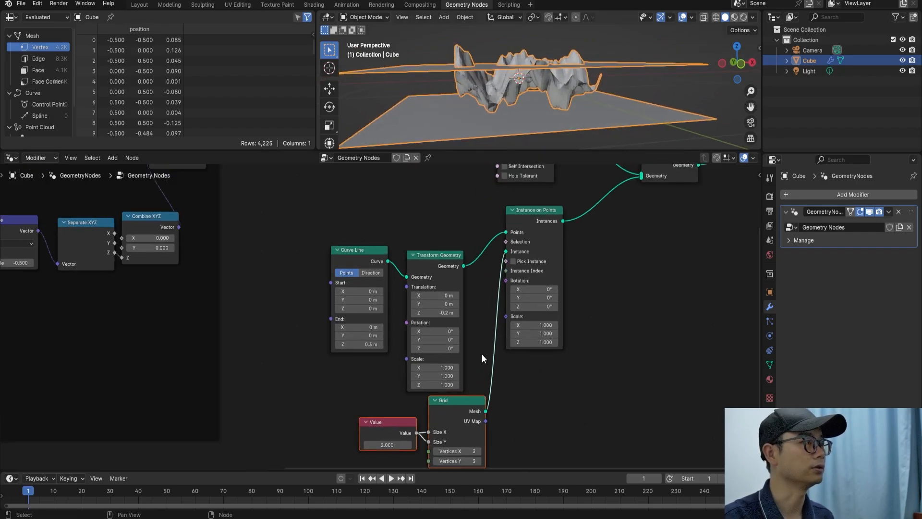
Step: Shift the second Grid with its Value node aside and move the Curve Line away from Transform Geometry to free space between them
drag(456, 421, 454, 424)
drag(456, 428, 427, 435)
scroll(377, 345, up, 1)
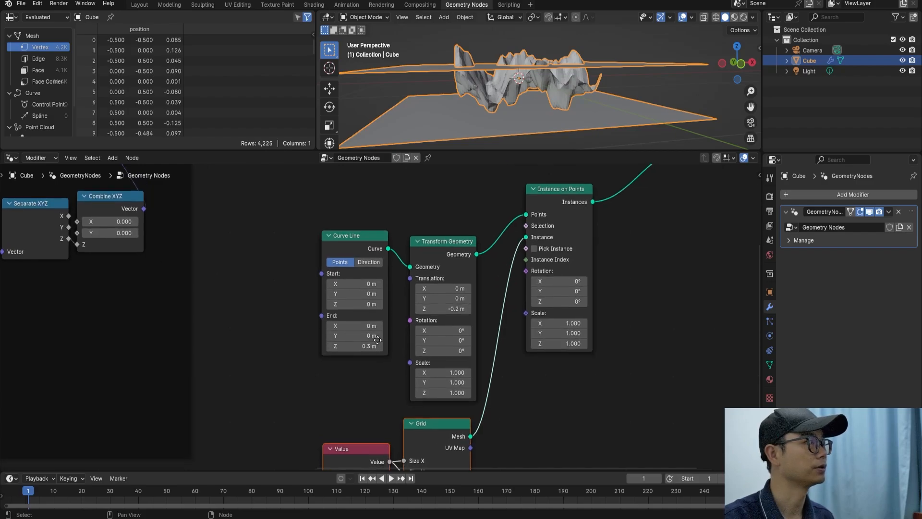
drag(360, 232, 268, 229)
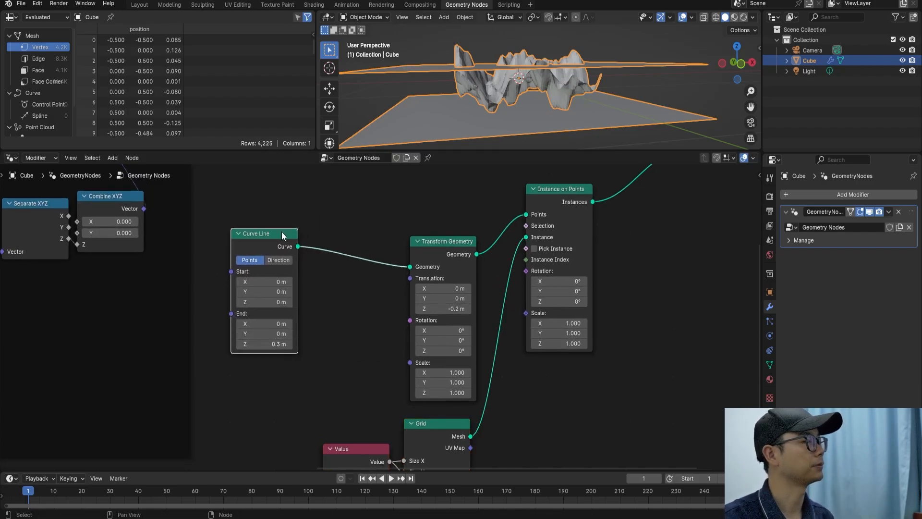
Step: Add a Mesh Line node and insert it before Transform Geometry so that it replaces the Curve Line as the geometry input
drag(284, 234, 281, 234)
click(317, 207)
key(shift+a)
key(shift+a)
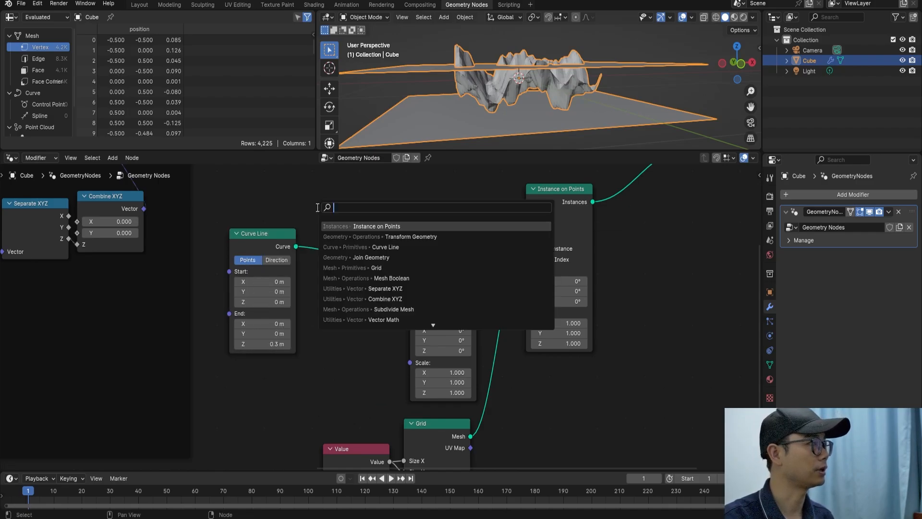
text(mesh)
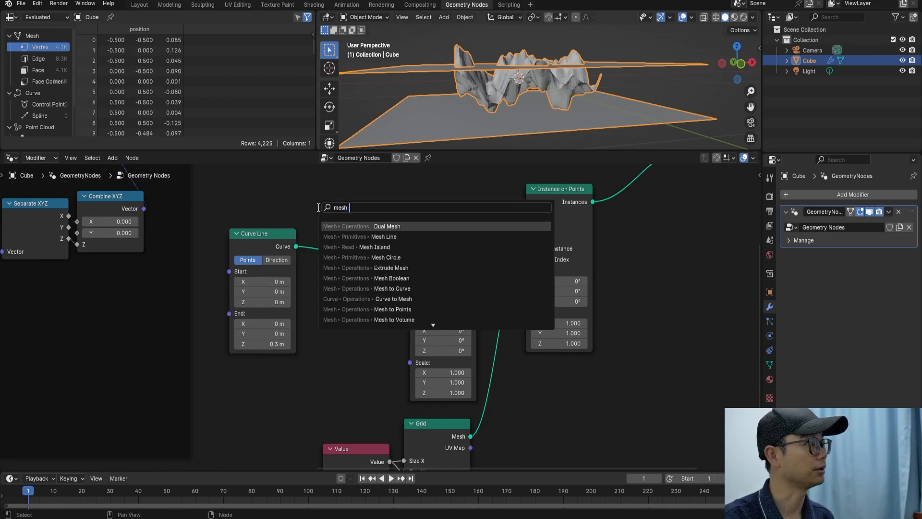
click(385, 237)
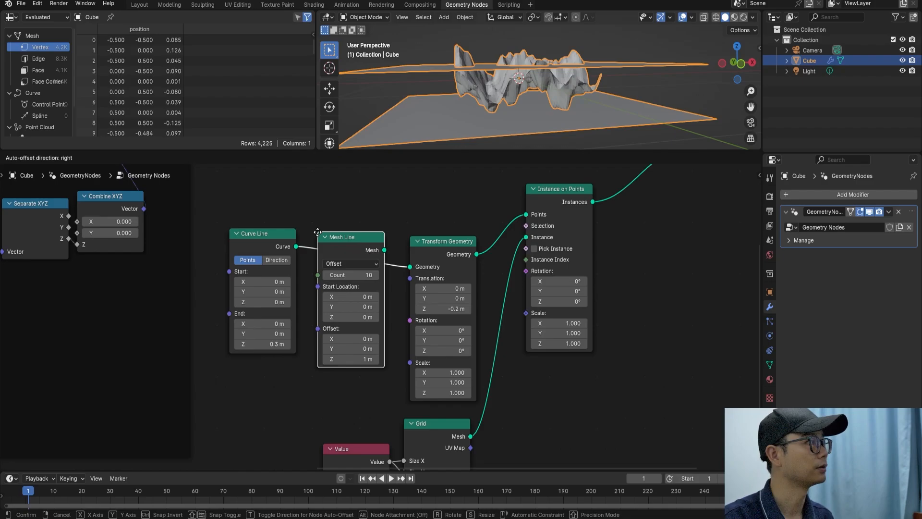
click(318, 232)
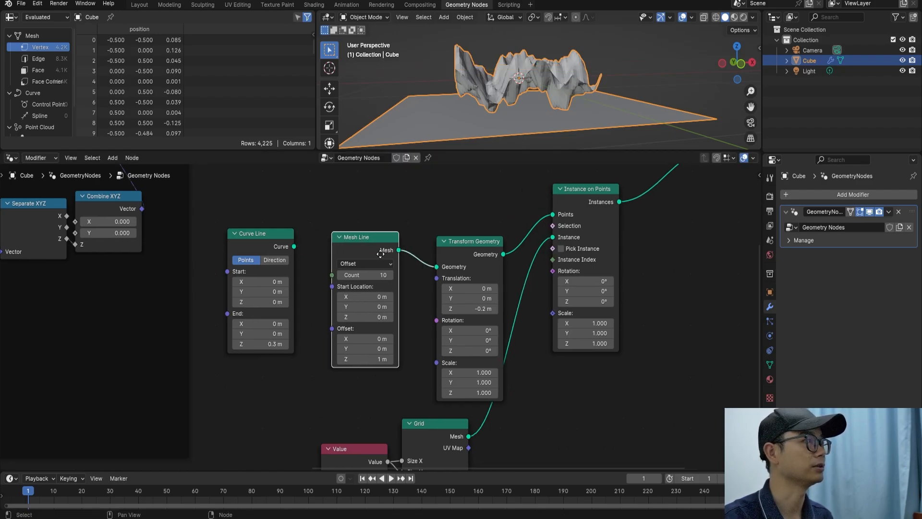
Step: Set the Mesh Line's Z offset to 0.5 m and view the spacing of the instanced planes
middle_drag(405, 287, 383, 284)
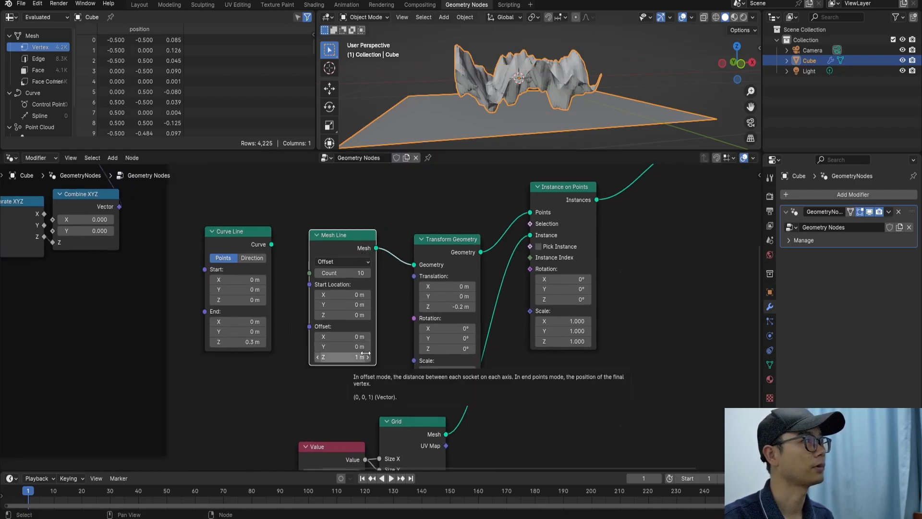
scroll(524, 108, down, 3)
scroll(523, 108, down, 2)
scroll(532, 74, down, 1)
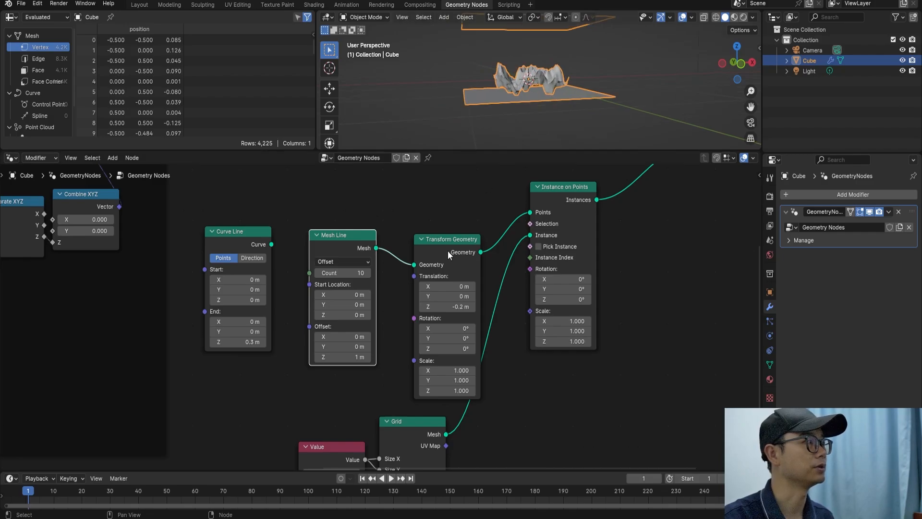
click(352, 357)
text(.5)
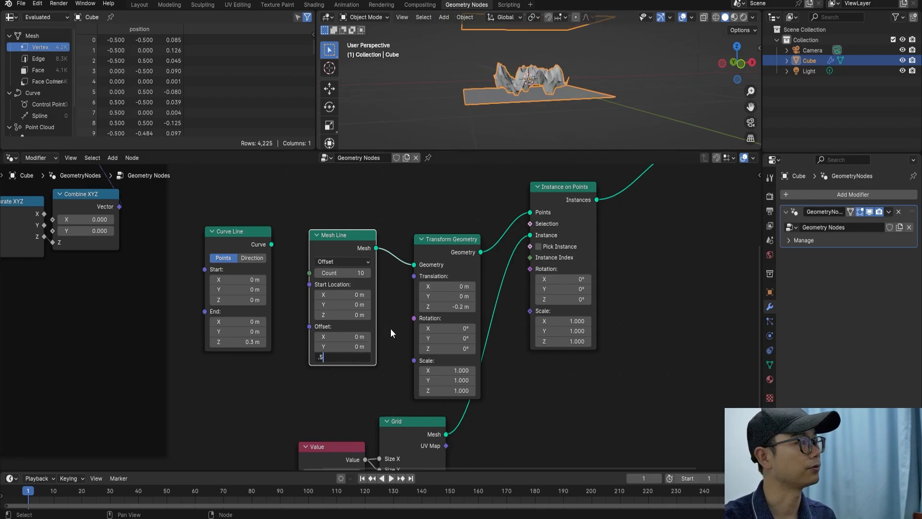
key(Return)
scroll(387, 343, up, 1)
scroll(526, 92, down, 2)
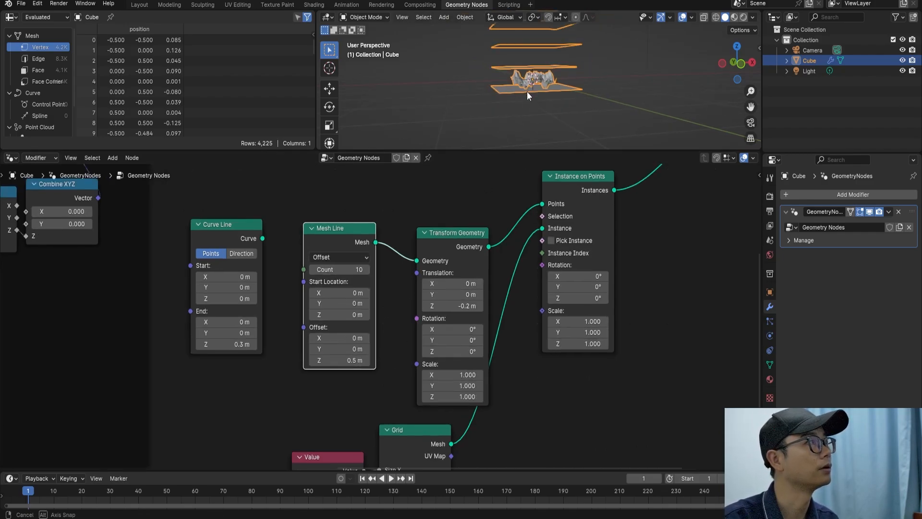
right_click(538, 104)
middle_drag(584, 54, 552, 76)
scroll(553, 80, up, 5)
Step: Set the Mesh Line's Z offset to 0.1 m
click(355, 360)
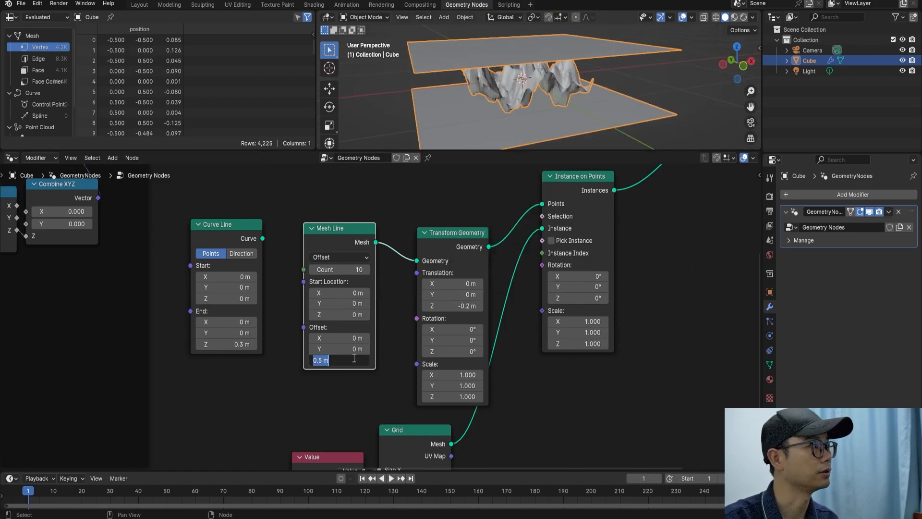
key(BackSpace)
text(.1)
key(Return)
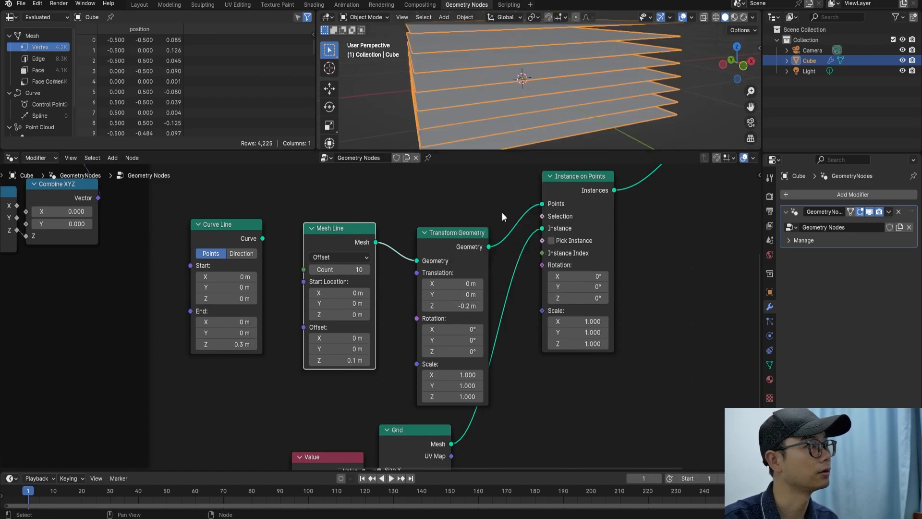
mouse_move(552, 105)
middle_down()
mouse_move(549, 86)
mouse_move(542, 98)
middle_up()
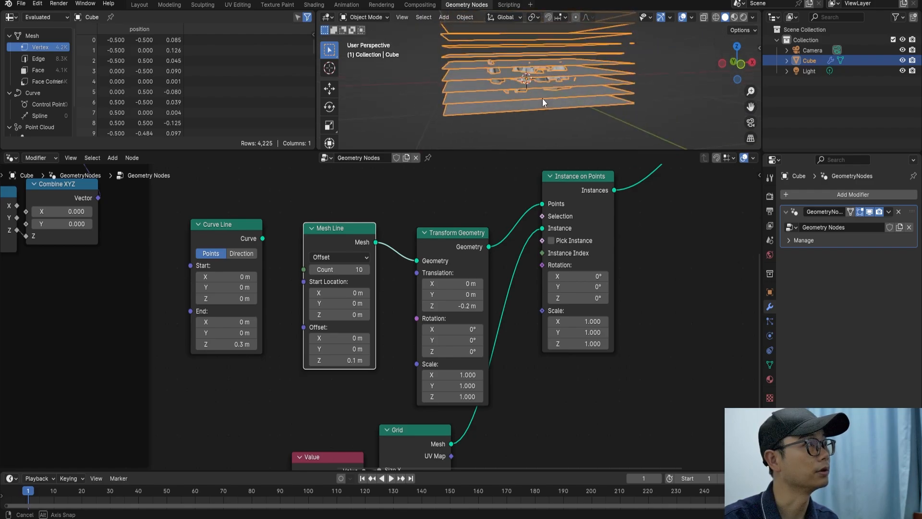
Step: Set the Mesh Line's Z offset to 0.03 m for tightly stacked planes
click(359, 349)
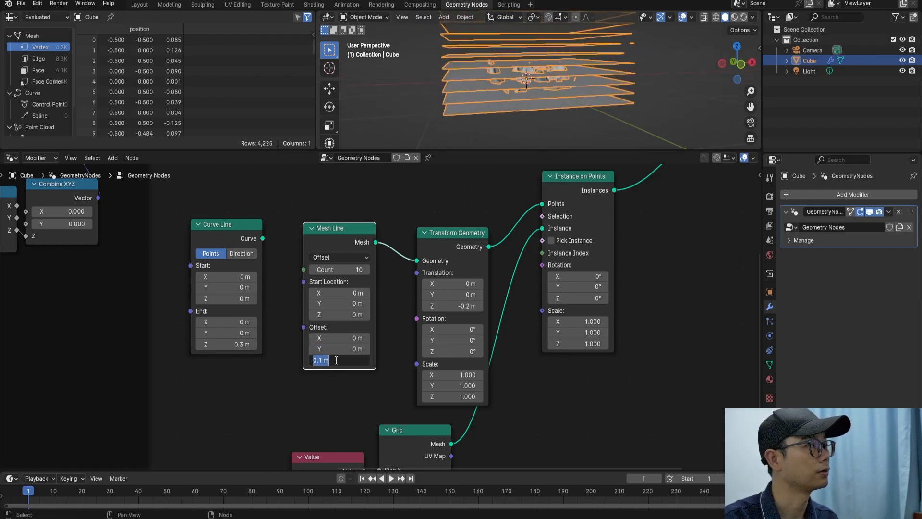
click(336, 360)
key(BackSpace)
text(.0)
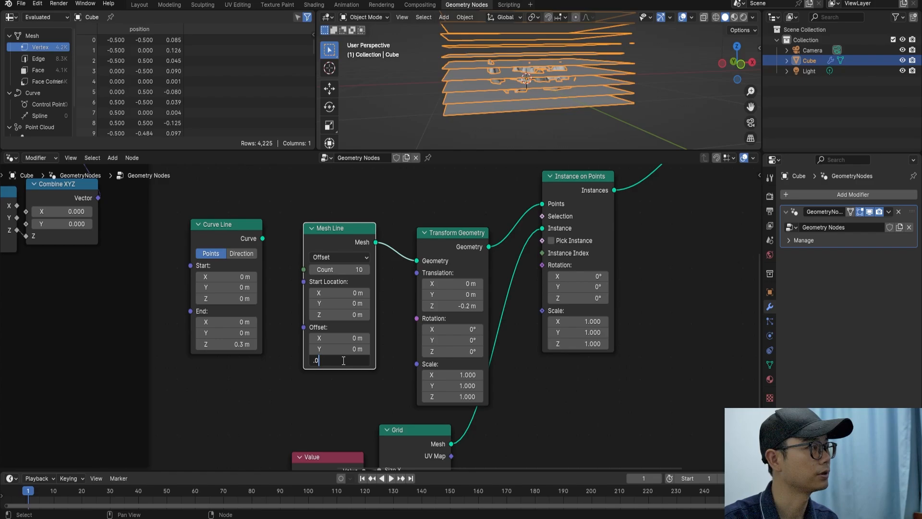
text(3)
key(Return)
middle_drag(566, 78, 565, 80)
click(352, 360)
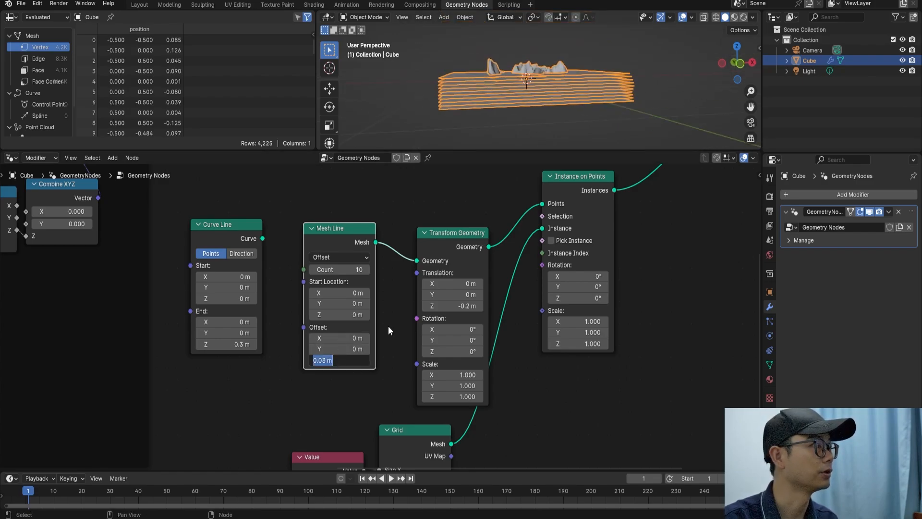
Step: Set the Mesh Line's count to 15 and view the plane stack from above
click(358, 265)
text(15)
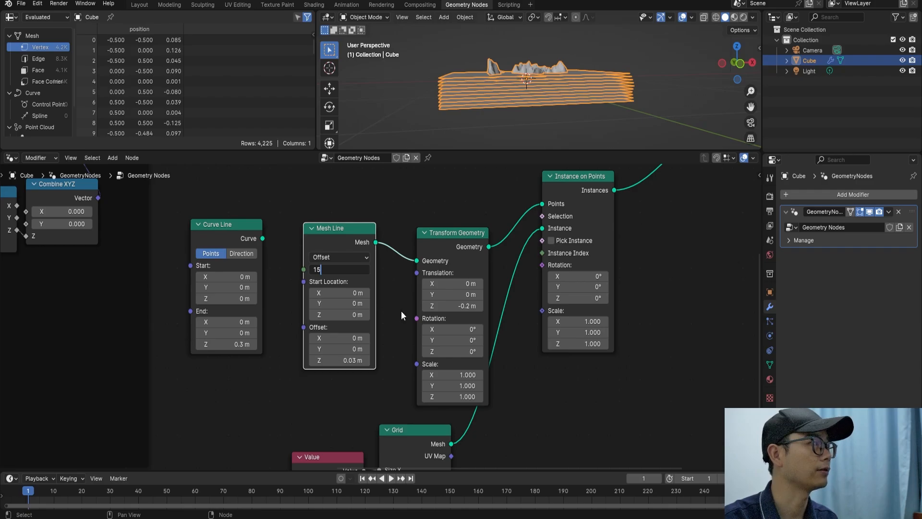
key(Return)
middle_drag(542, 66, 533, 85)
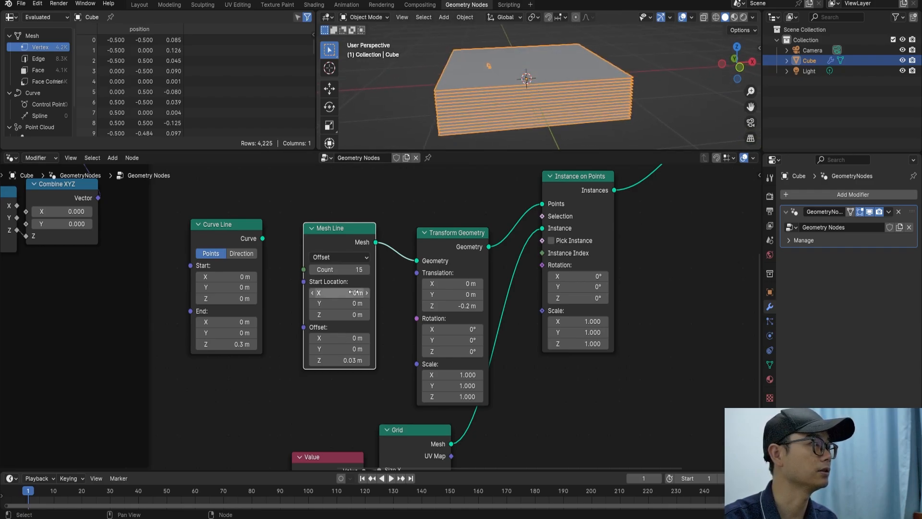
Step: Set the Mesh Line's count to 17 and save the file
click(362, 270)
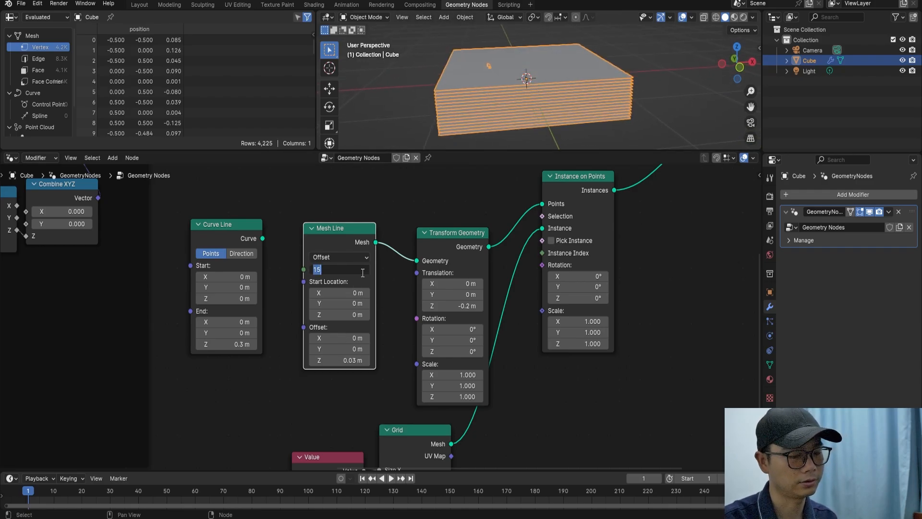
text(1)
key(Return)
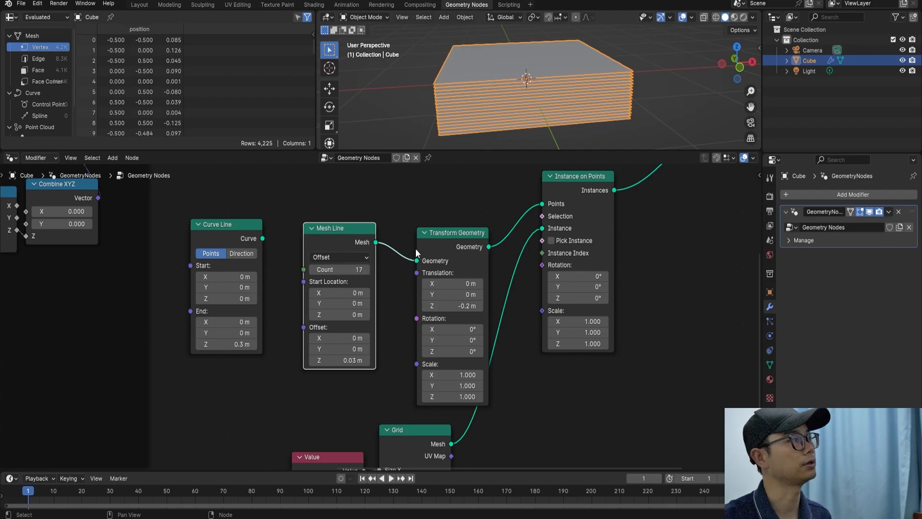
scroll(415, 248, down, 1)
middle_drag(503, 120, 551, 104)
key(ctrl+s)
scroll(512, 337, down, 2)
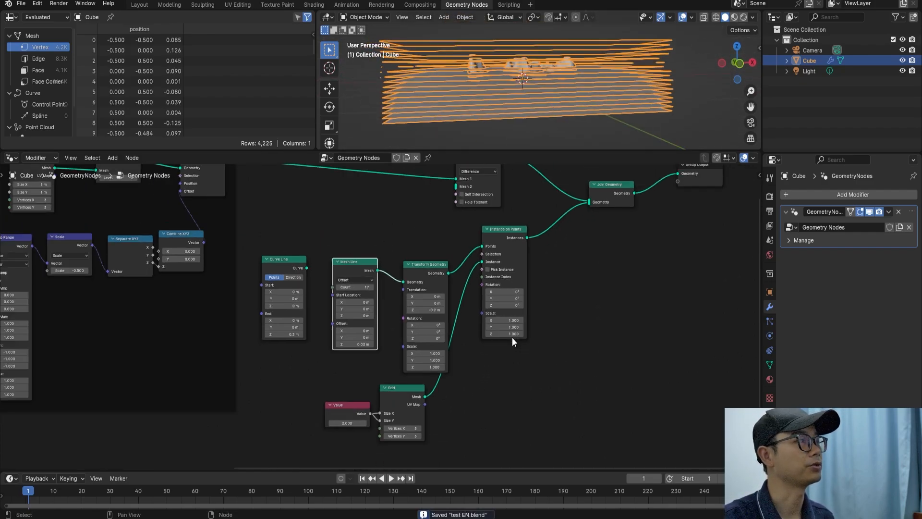
Step: Move the Mesh Line, Transform Geometry, Instance on Points, Value and second Grid nodes into a compact group below the Mesh Boolean
drag(361, 252, 475, 419)
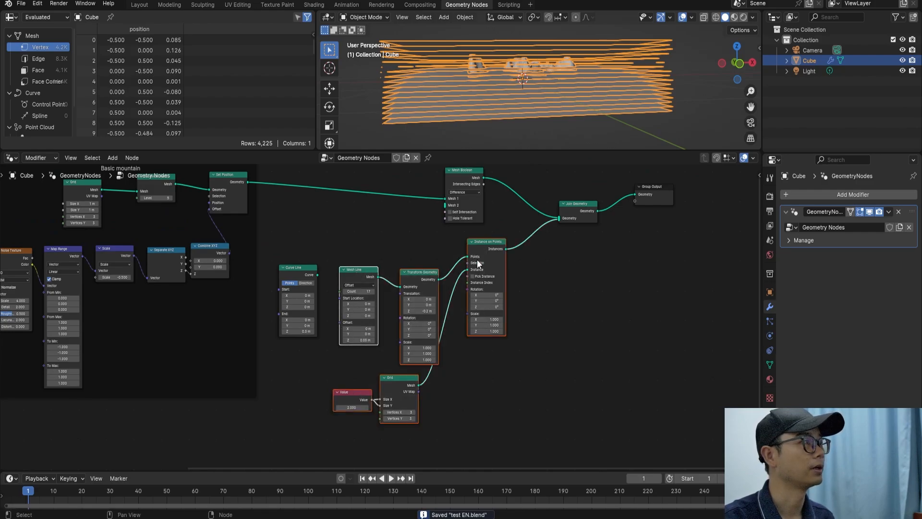
drag(477, 259, 473, 284)
drag(344, 406, 403, 417)
drag(357, 280, 411, 336)
drag(407, 318, 417, 296)
drag(354, 392, 406, 451)
drag(403, 414, 414, 394)
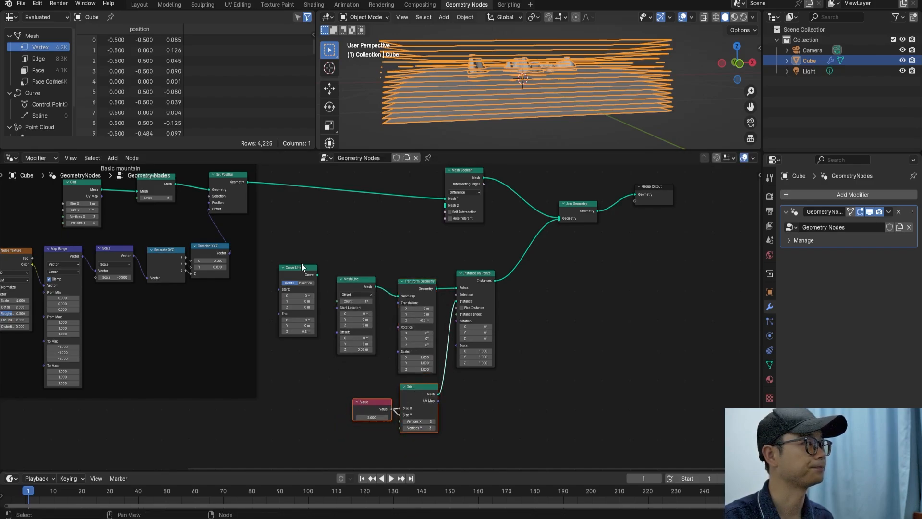
Step: Delete the unused Curve Line node
click(302, 263)
click(299, 268)
key(Delete)
Step: Add a Realize Instances node and insert it between Instance on Points and Join Geometry
scroll(522, 289, up, 2)
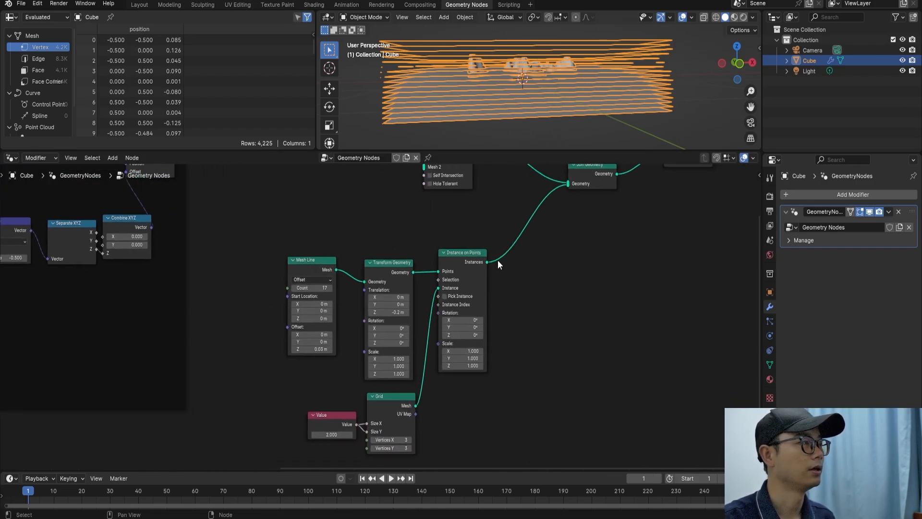
key(shift+a)
click(491, 257)
text(real)
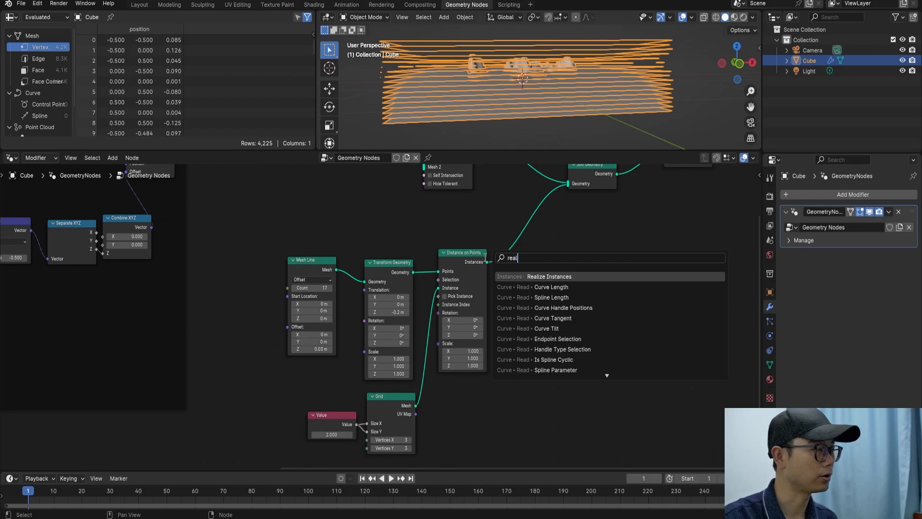
click(563, 275)
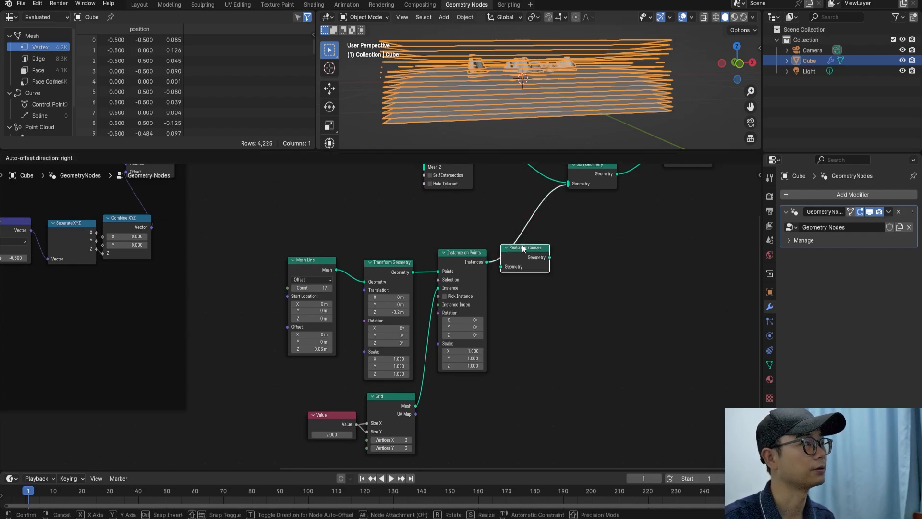
click(522, 244)
Step: Move Join Geometry and Group Output farther along the tree and shift the Mesh Boolean toward them
scroll(526, 254, down, 4)
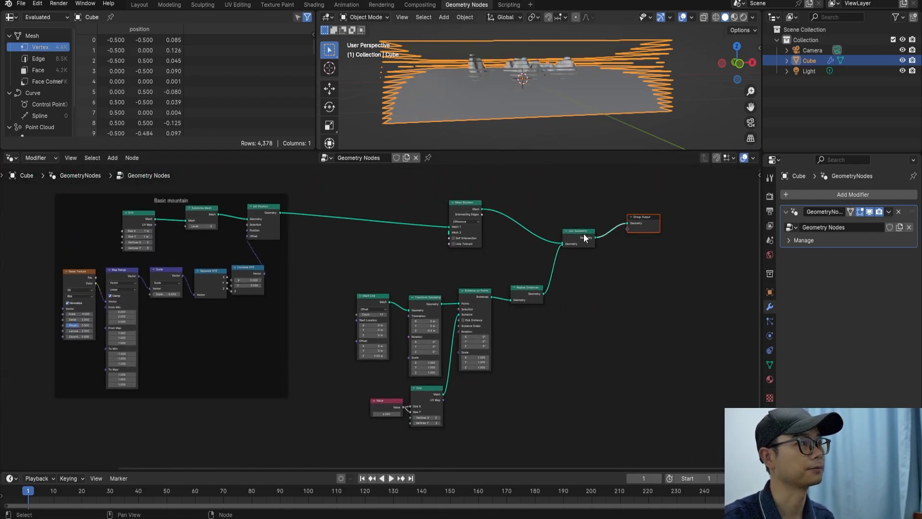
drag(630, 260, 696, 238)
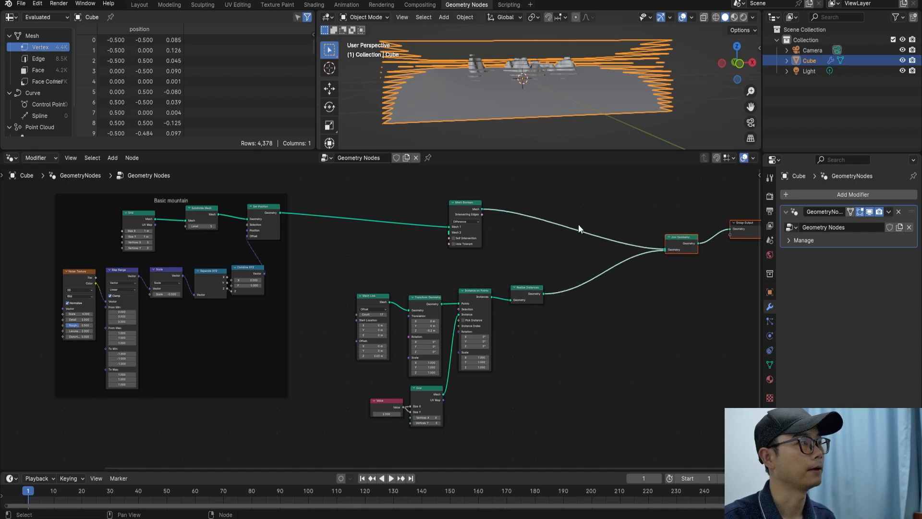
drag(468, 218, 574, 229)
Step: Reroute the Realize Instances output from Join Geometry to the Mesh Boolean's Mesh 2 input and save the file
scroll(551, 255, up, 3)
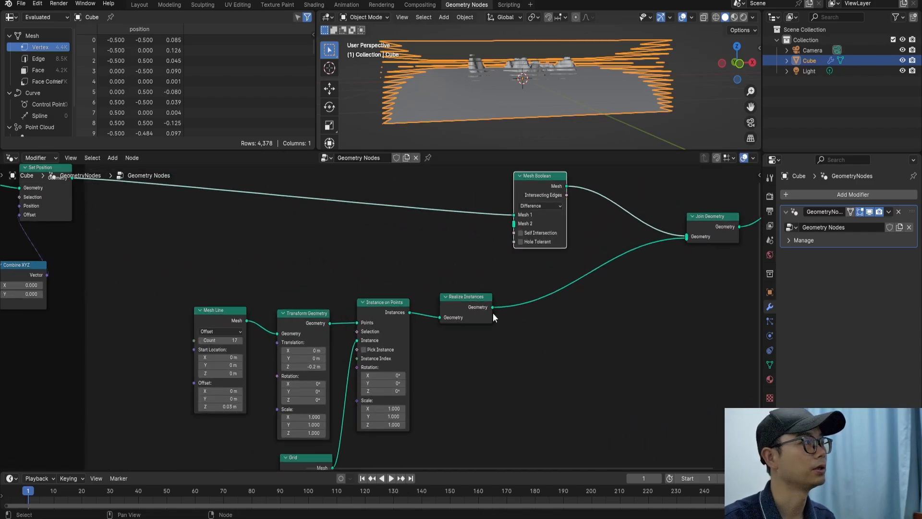
mouse_move(529, 316)
ctrl+right_down()
mouse_move(526, 269)
mouse_move(533, 276)
ctrl+right_up()
scroll(533, 277, up, 1)
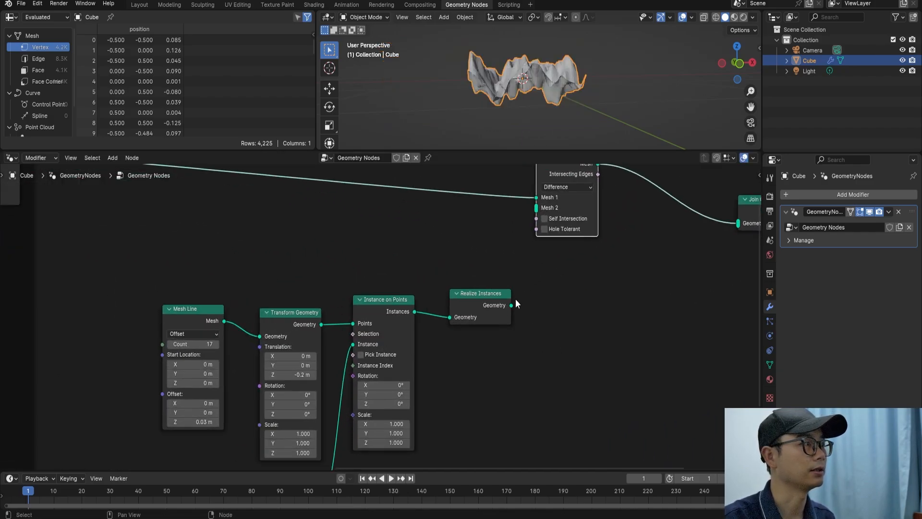
drag(512, 305, 533, 208)
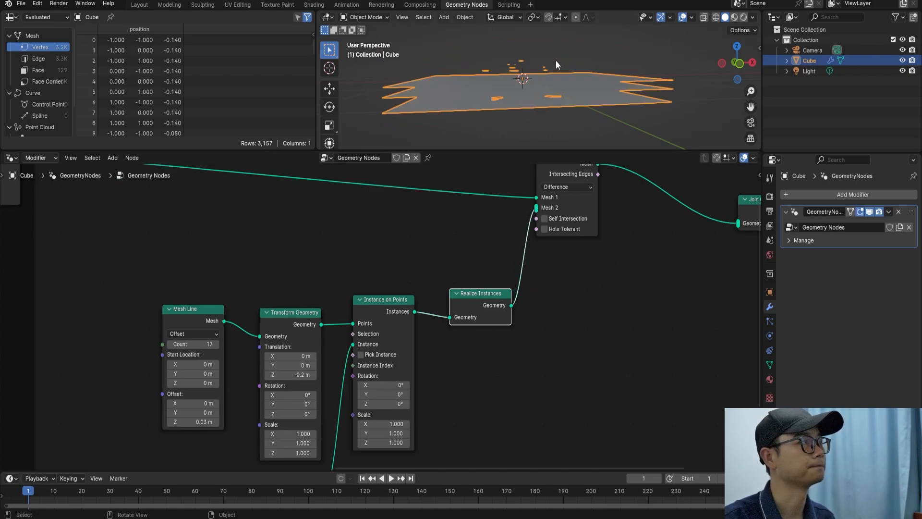
mouse_move(555, 59)
middle_down()
mouse_move(526, 78)
mouse_move(522, 129)
mouse_move(521, 77)
mouse_move(550, 73)
middle_up()
key(ctrl+s)
Step: Enable Self Intersection and Hole Tolerant on the Mesh Boolean node
scroll(521, 173, down, 2)
scroll(523, 86, down, 2)
scroll(520, 72, up, 5)
scroll(519, 86, down, 5)
scroll(540, 225, up, 3)
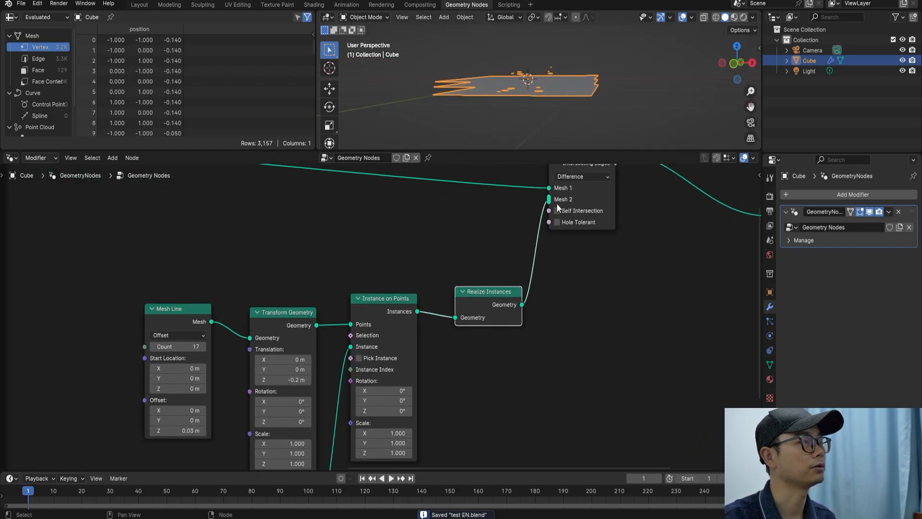
middle_drag(557, 203, 446, 246)
scroll(477, 252, up, 1)
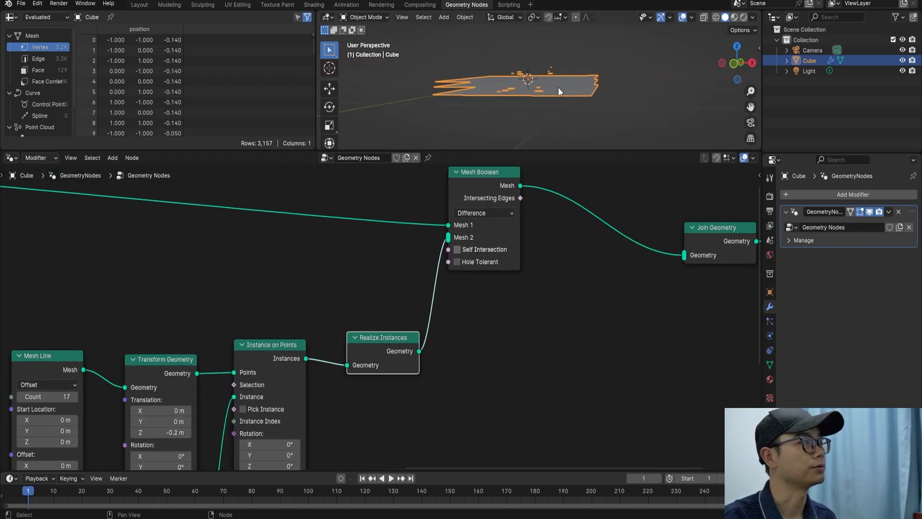
middle_drag(540, 78, 495, 96)
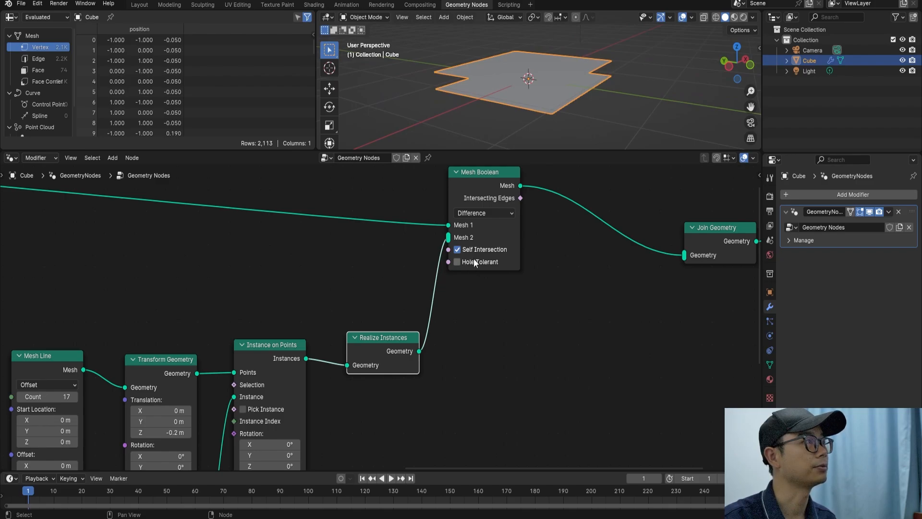
click(459, 262)
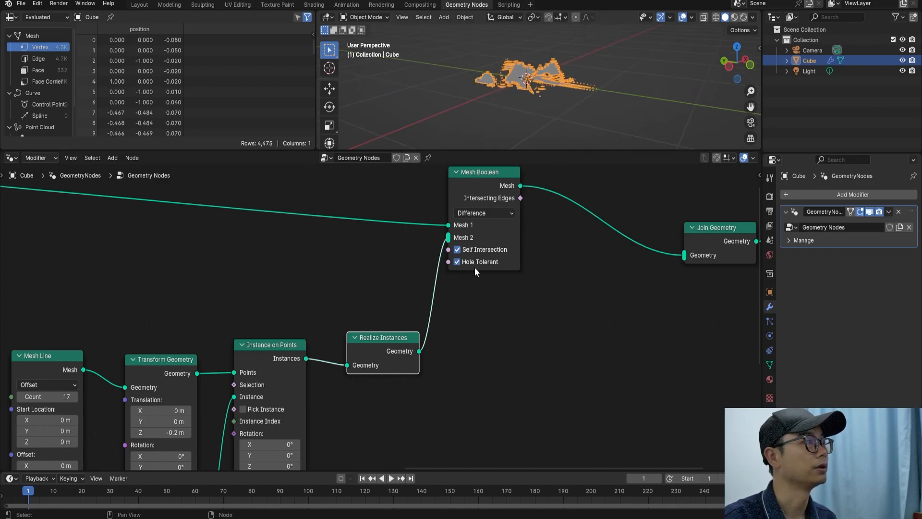
Step: Inspect the sliced mountain up close and move the Mesh Boolean node to just above Realize Instances
middle_drag(554, 68, 534, 75)
scroll(582, 71, up, 2)
middle_drag(509, 190, 482, 208)
drag(459, 197, 365, 205)
scroll(462, 206, down, 2)
scroll(462, 206, up, 2)
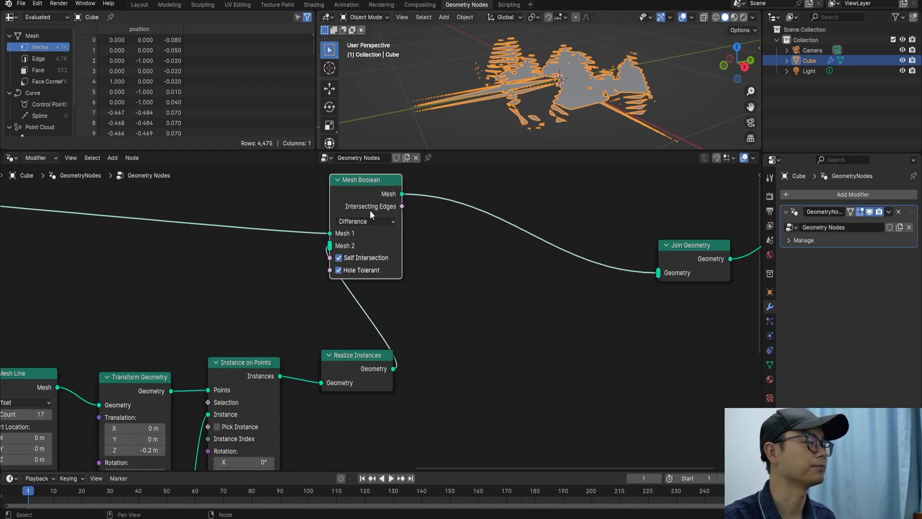
middle_drag(375, 213, 470, 225)
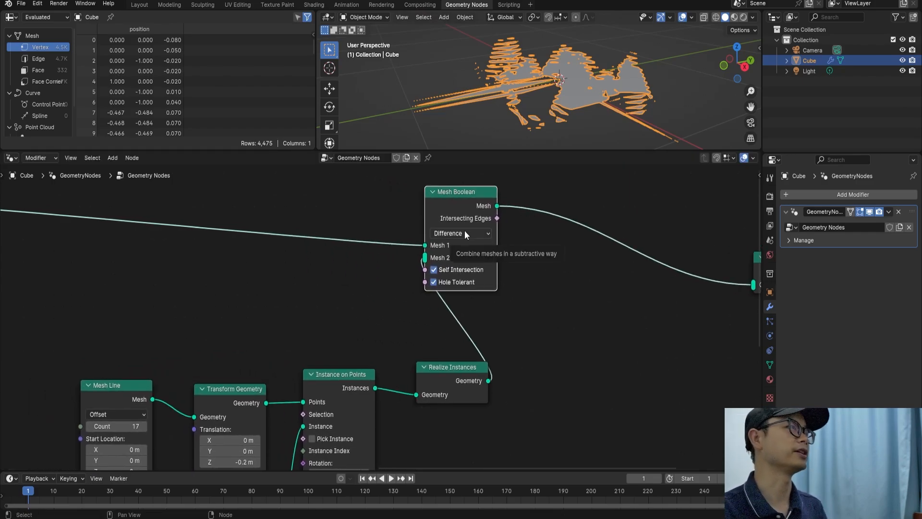
Step: Try a Z offset of 0.04 m on the Mesh Line node, check the slices, and undo the change
middle_drag(570, 76, 589, 83)
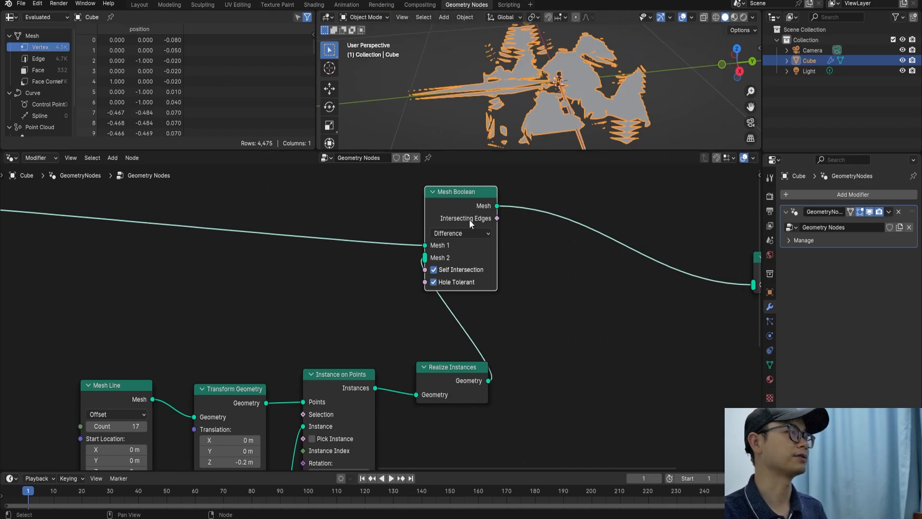
middle_drag(323, 385, 347, 336)
scroll(347, 336, down, 4)
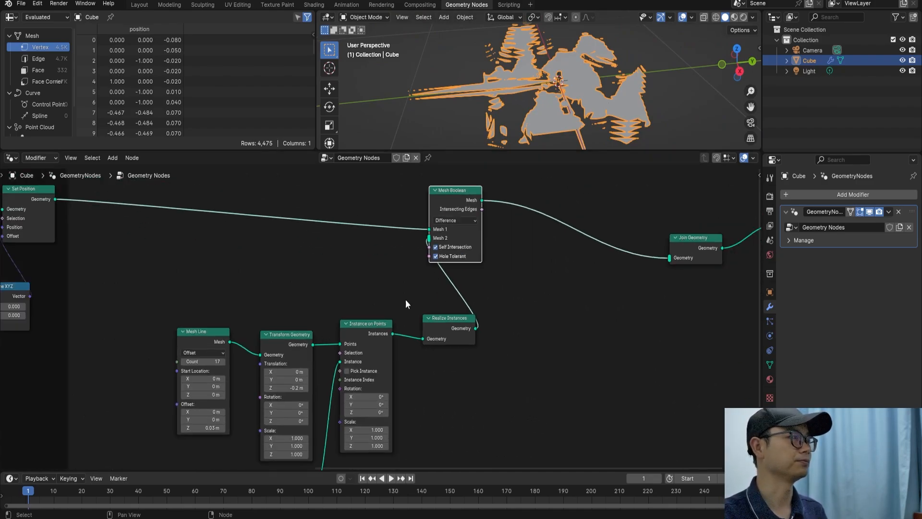
middle_drag(393, 312, 397, 278)
scroll(404, 324, up, 1)
middle_drag(416, 336, 436, 288)
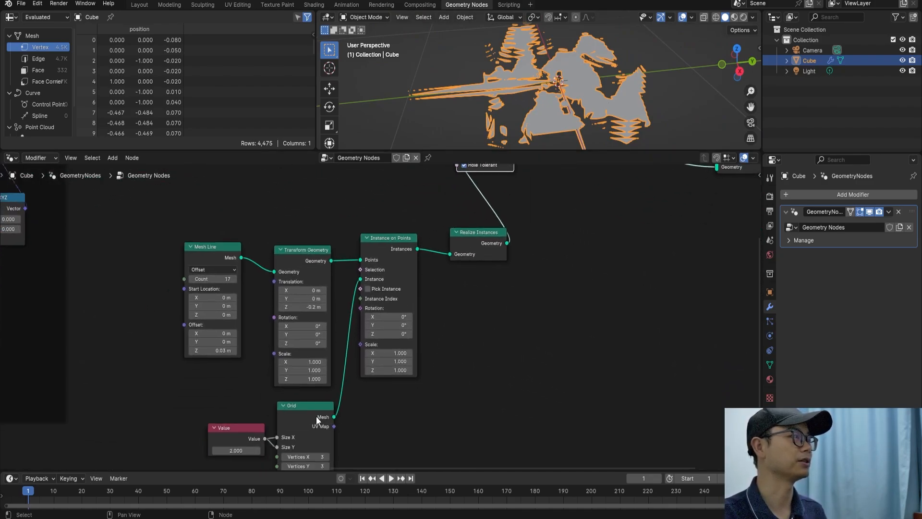
scroll(276, 446, up, 1)
middle_drag(274, 444, 297, 416)
middle_drag(258, 319, 255, 351)
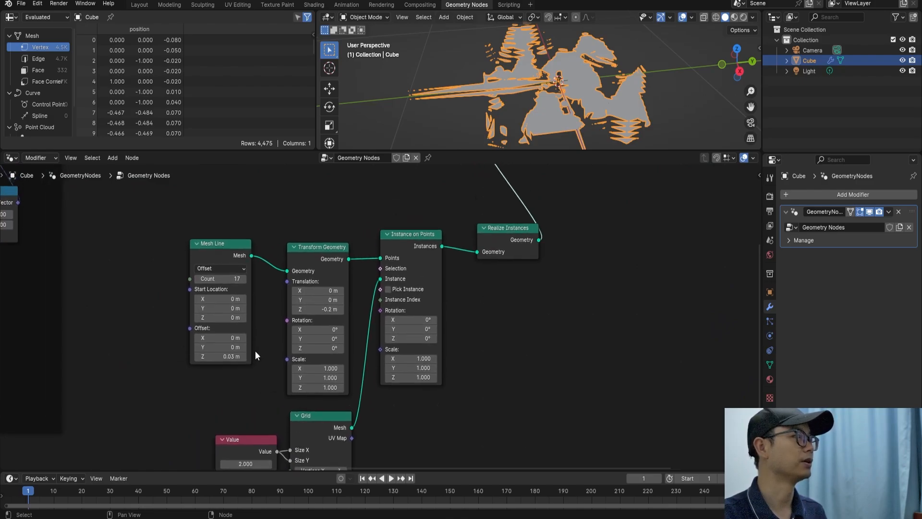
scroll(255, 351, up, 1)
double_click(197, 360)
drag(195, 360, 191, 361)
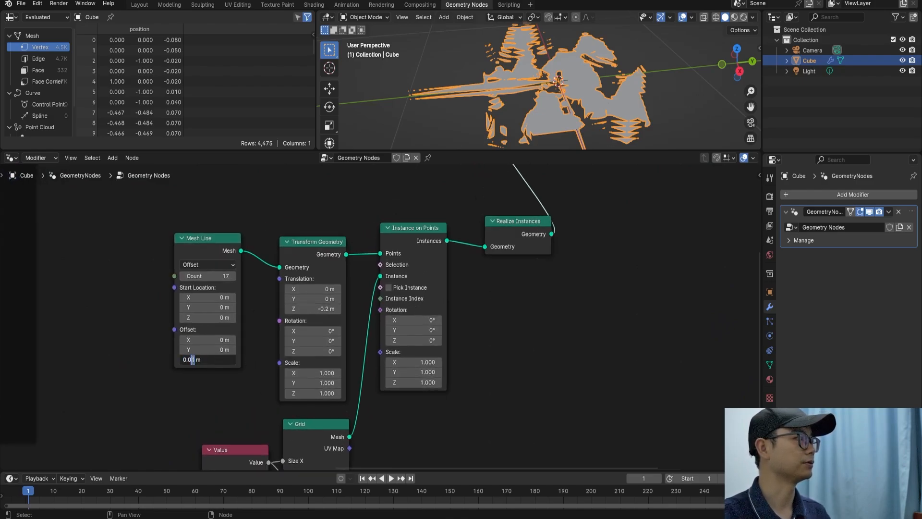
text(4)
key(Return)
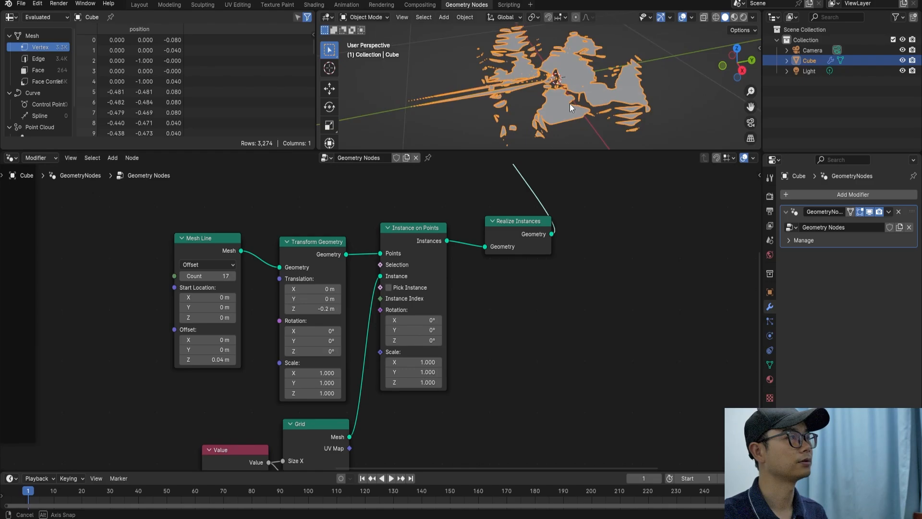
middle_drag(569, 104, 571, 126)
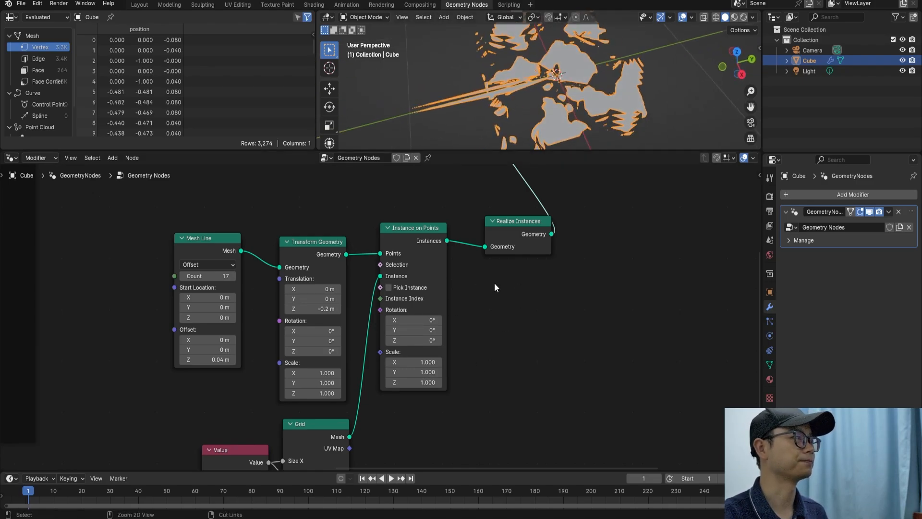
key(ctrl+z)
middle_drag(550, 201, 451, 332)
scroll(463, 327, down, 1)
middle_drag(479, 289, 434, 338)
scroll(461, 300, up, 3)
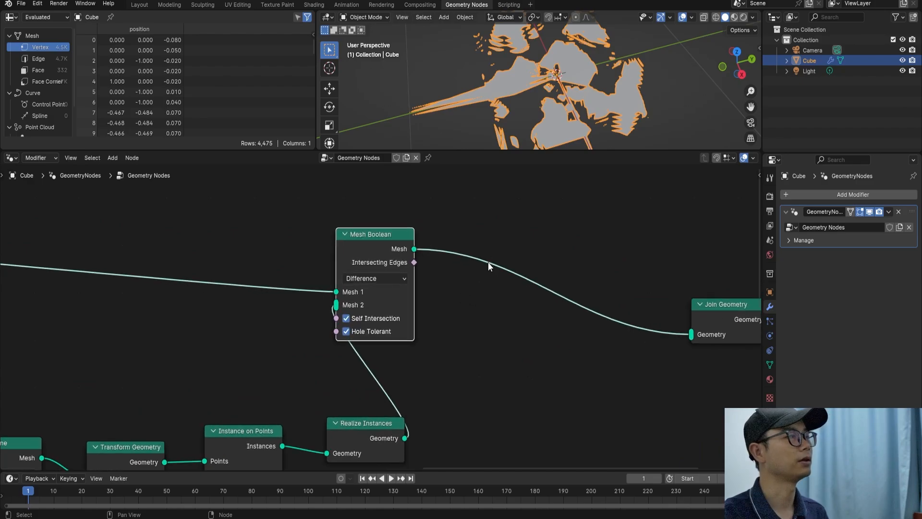
key(shift+a)
click(520, 201)
Step: Inspect the sliced mountain up close and in wireframe shading, ending back in solid shading
middle_drag(567, 96, 578, 62)
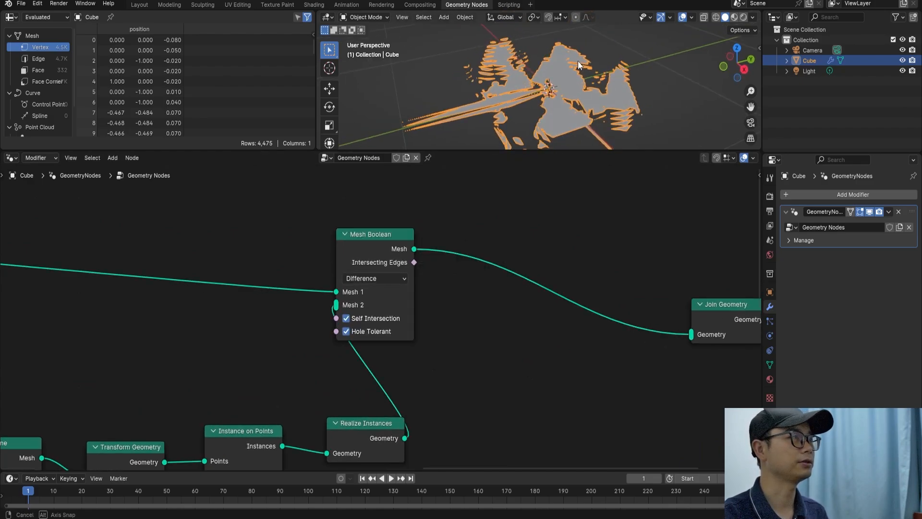
scroll(499, 237, down, 1)
middle_drag(500, 238, 515, 219)
mouse_move(566, 108)
middle_down()
mouse_move(569, 92)
mouse_move(570, 102)
mouse_move(550, 102)
middle_up()
scroll(549, 102, up, 4)
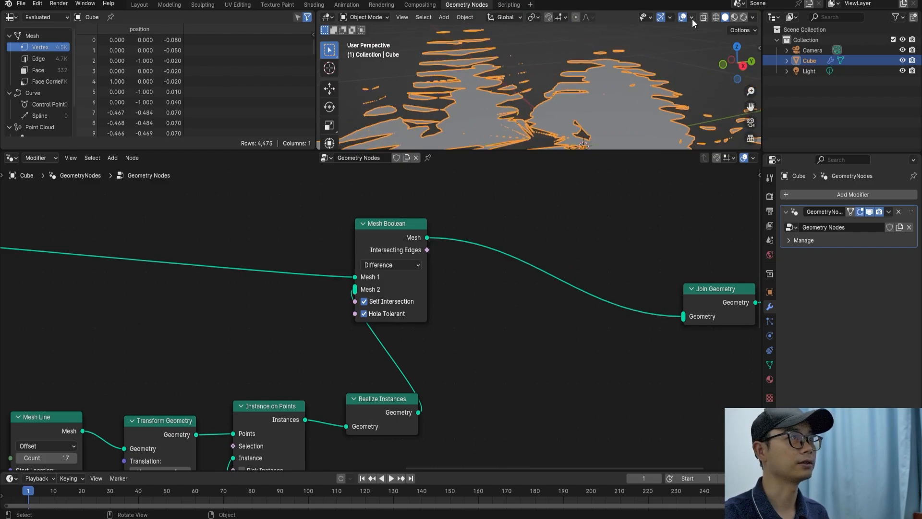
click(715, 17)
mouse_move(590, 61)
middle_down()
mouse_move(574, 104)
mouse_move(554, 90)
mouse_move(525, 114)
mouse_move(553, 110)
mouse_move(566, 85)
mouse_move(555, 108)
mouse_move(620, 67)
middle_up()
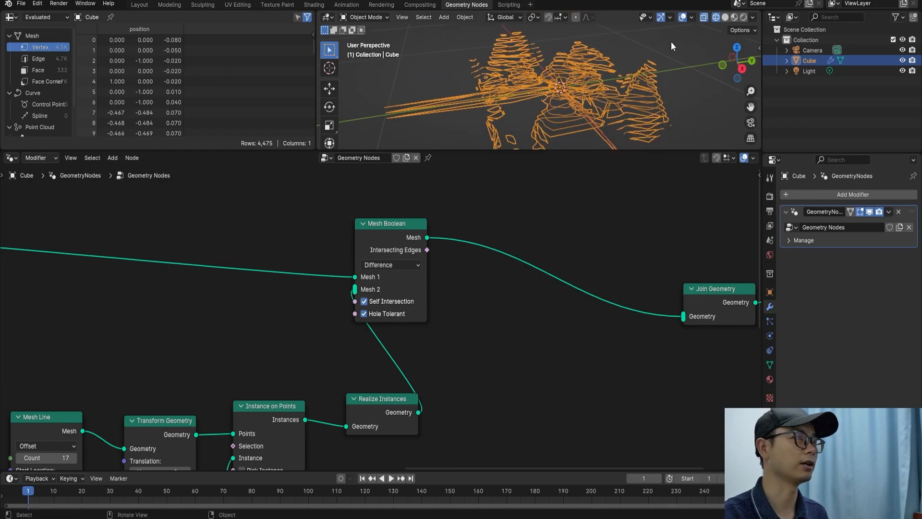
click(724, 18)
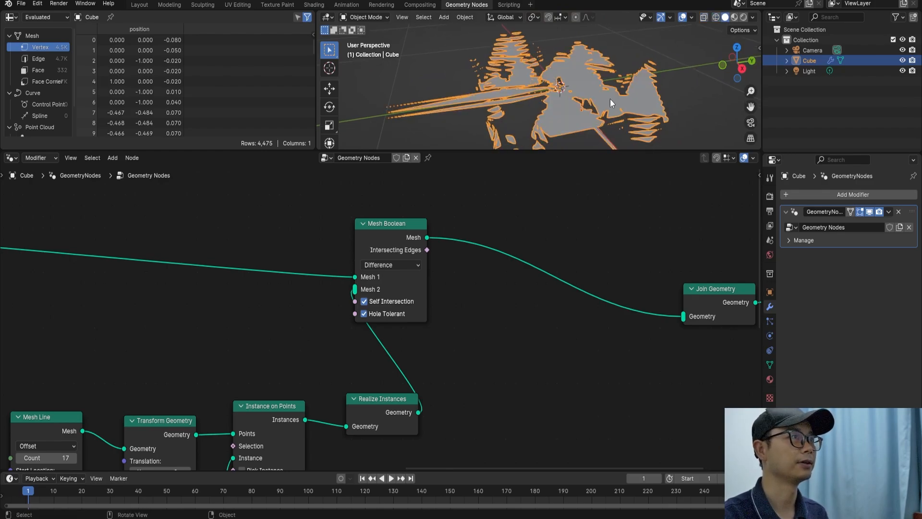
Step: Insert a Mesh to Curve node on the link between Mesh Boolean and Join Geometry
key(shift+a)
click(484, 210)
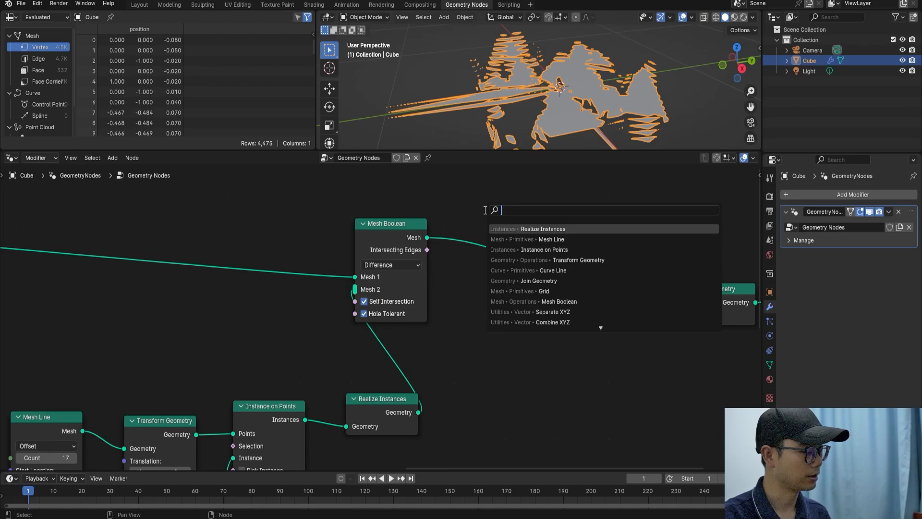
text(me)
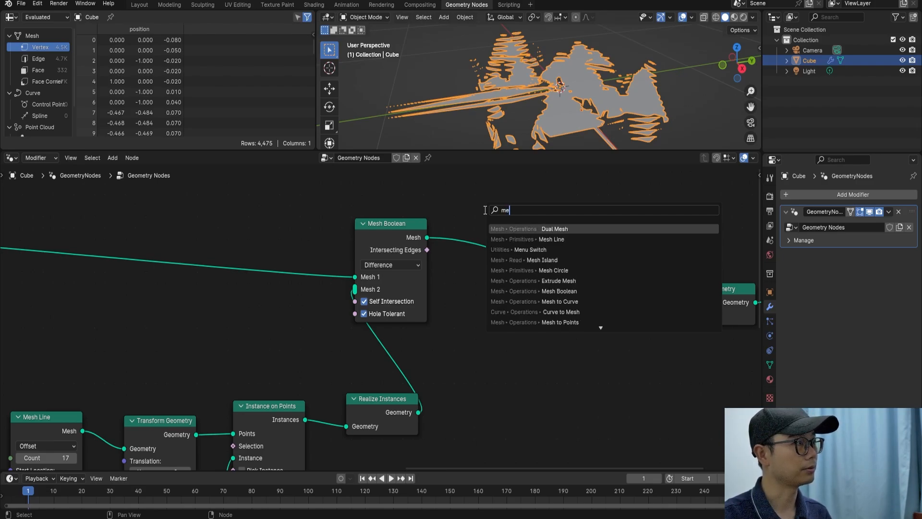
text(sh to)
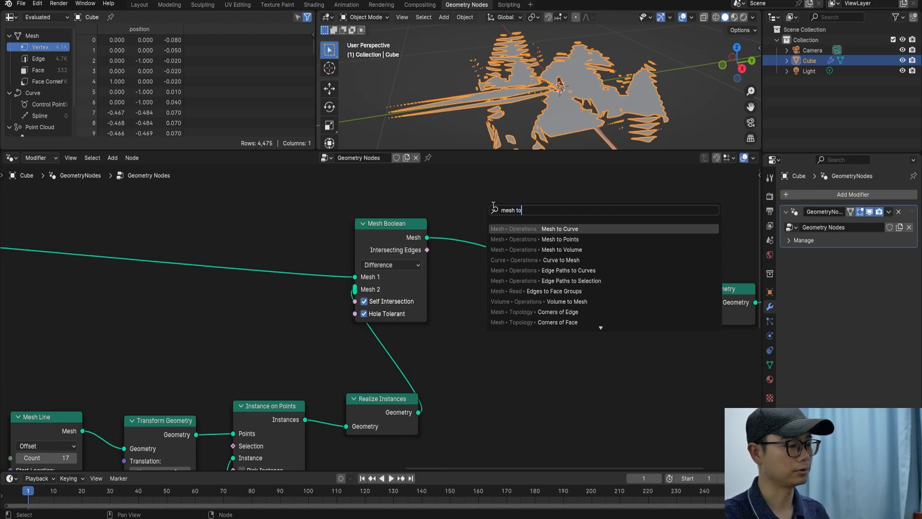
key(Return)
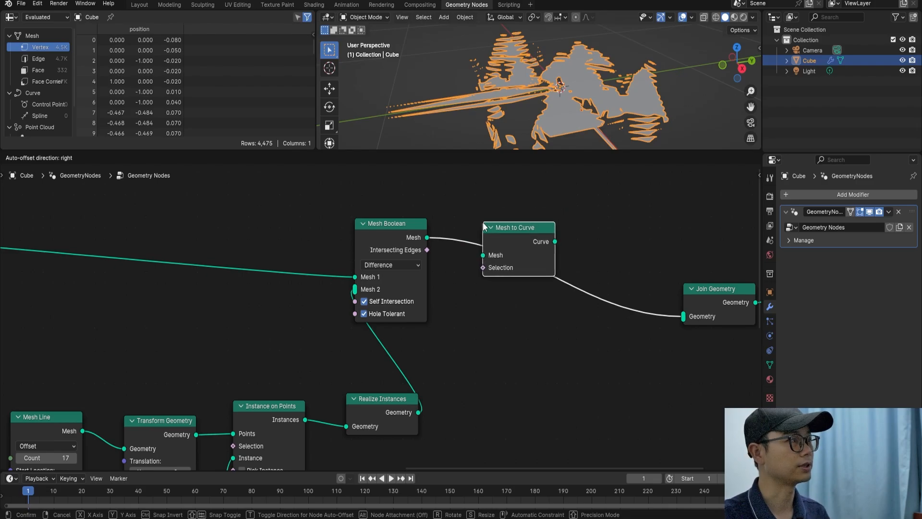
click(482, 212)
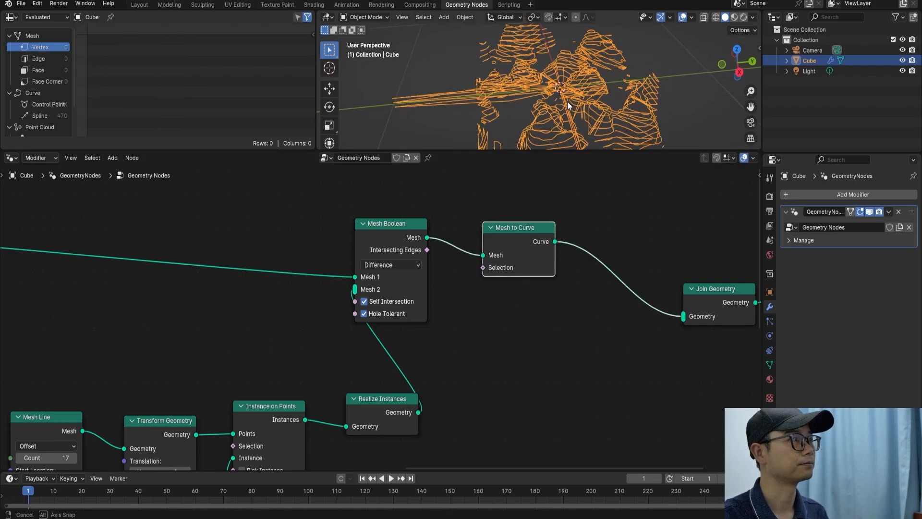
mouse_move(576, 102)
middle_down()
mouse_move(570, 109)
mouse_move(580, 83)
mouse_move(572, 102)
middle_up()
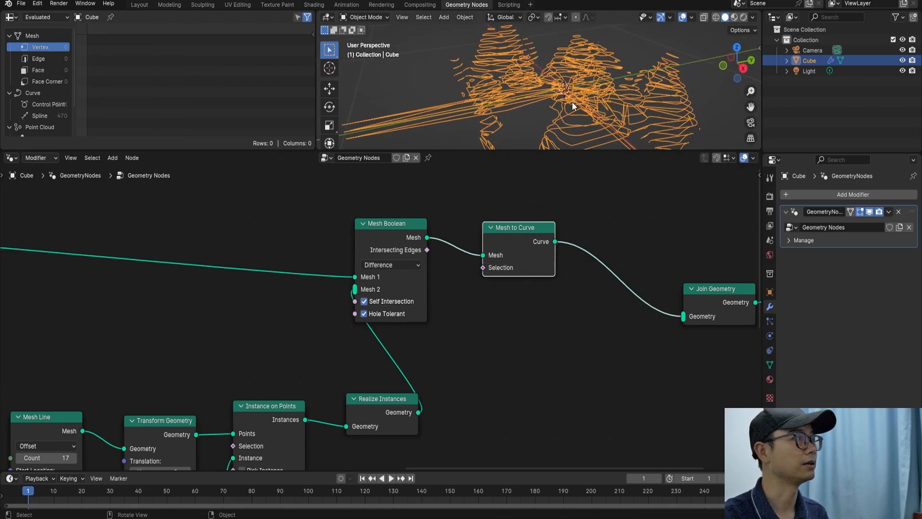
Step: Connect the Mesh Boolean's Intersecting Edges output to the Mesh to Curve's Selection input and save the file
drag(427, 250, 482, 269)
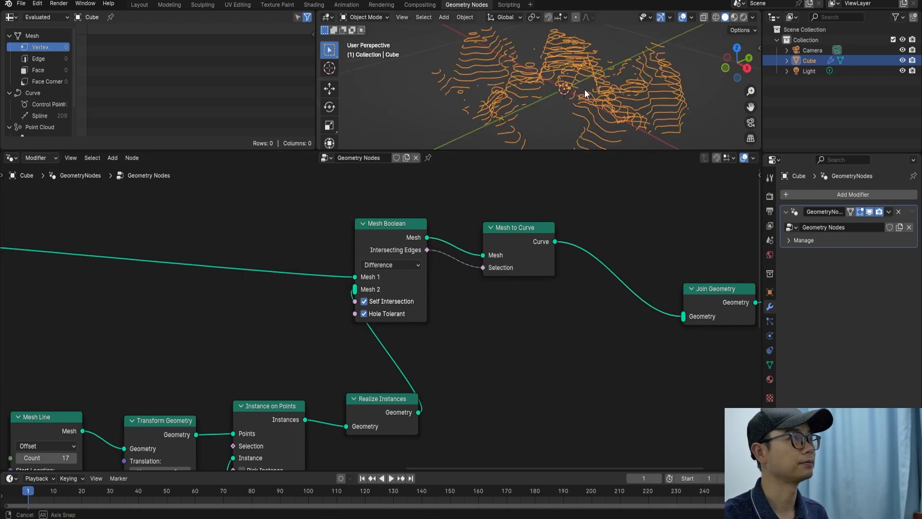
middle_drag(564, 90, 537, 87)
mouse_move(515, 122)
middle_down()
mouse_move(517, 103)
mouse_move(561, 99)
mouse_move(490, 93)
mouse_move(468, 108)
mouse_move(547, 104)
mouse_move(506, 76)
mouse_move(514, 91)
mouse_move(538, 85)
middle_up()
key(ctrl+s)
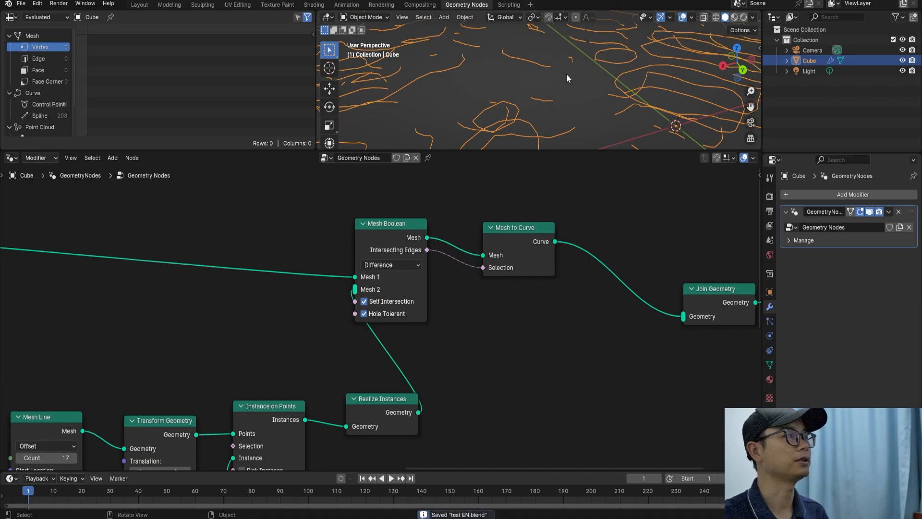
Step: Preview the Mesh Boolean's output through a Viewer node and undo the preview
click(400, 223)
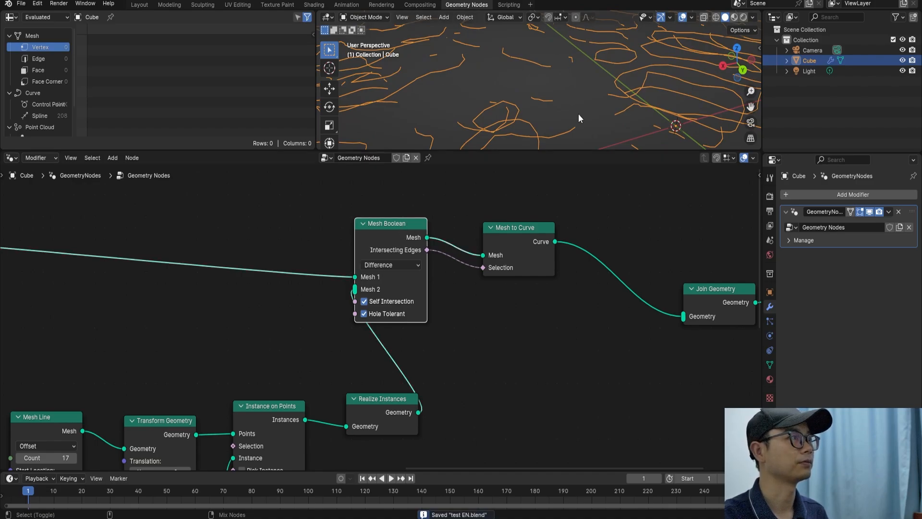
ctrl+shift+click(396, 259)
middle_drag(538, 79, 542, 130)
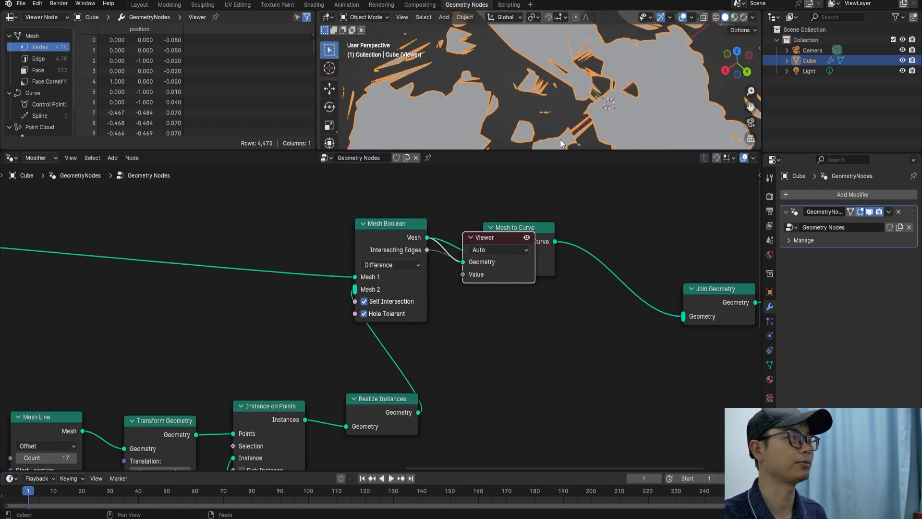
key(ctrl+z)
middle_drag(546, 80, 590, 91)
Step: Move the Mesh Boolean and Mesh to Curve nodes back above the Transform Geometry and Instance on Points nodes
scroll(377, 301, down, 4)
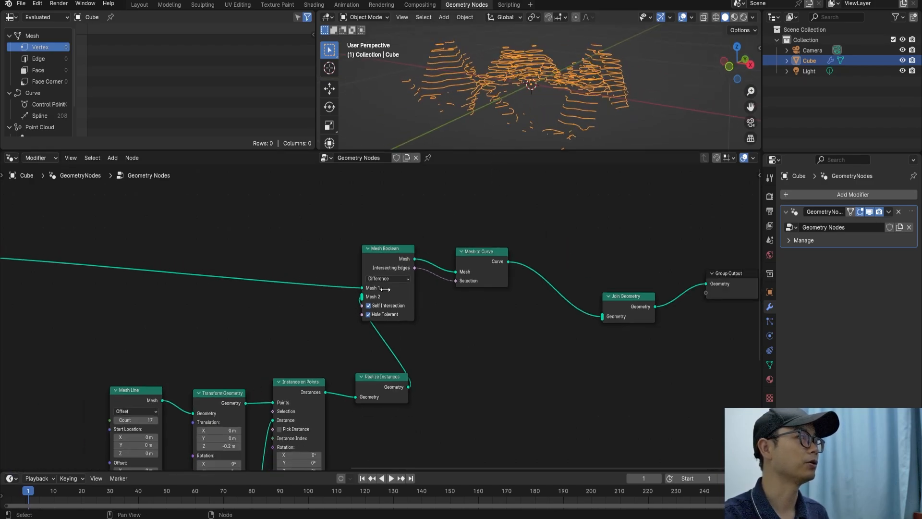
middle_drag(230, 318, 260, 277)
scroll(511, 276, down, 2)
scroll(262, 278, up, 1)
middle_drag(404, 271, 540, 240)
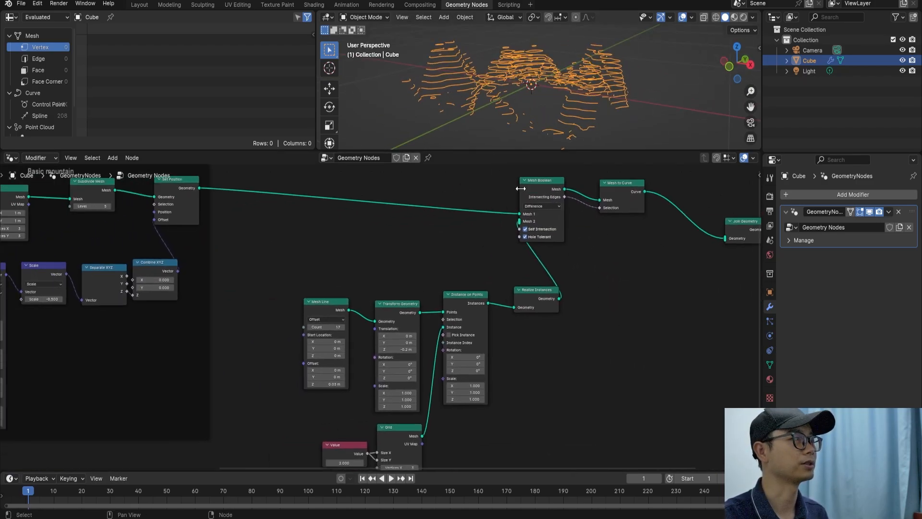
scroll(522, 185, down, 1)
drag(522, 181, 580, 236)
drag(512, 183, 464, 223)
Step: Group the Mesh Boolean, Mesh to Curve and grid-instancing nodes in a frame labelled "contour line"
scroll(436, 279, down, 1)
middle_drag(436, 284, 444, 266)
drag(325, 183, 529, 444)
scroll(416, 277, up, 1)
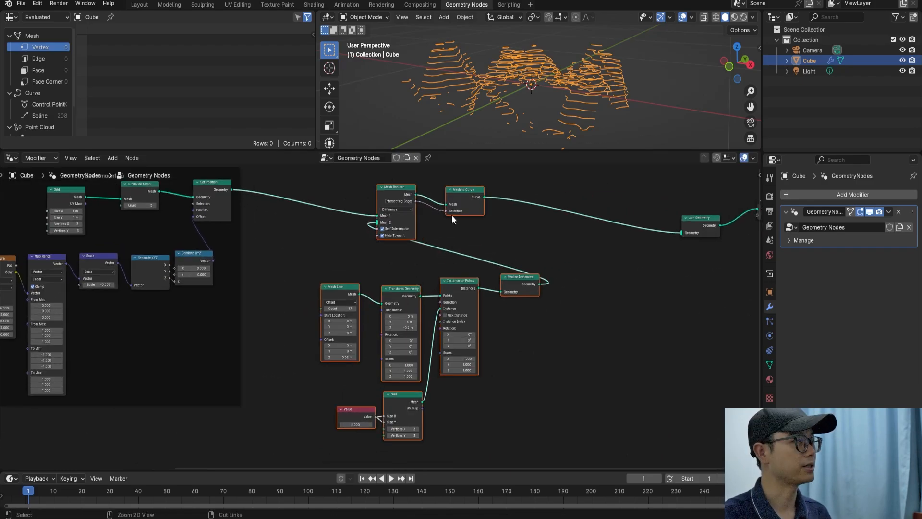
scroll(449, 214, up, 3)
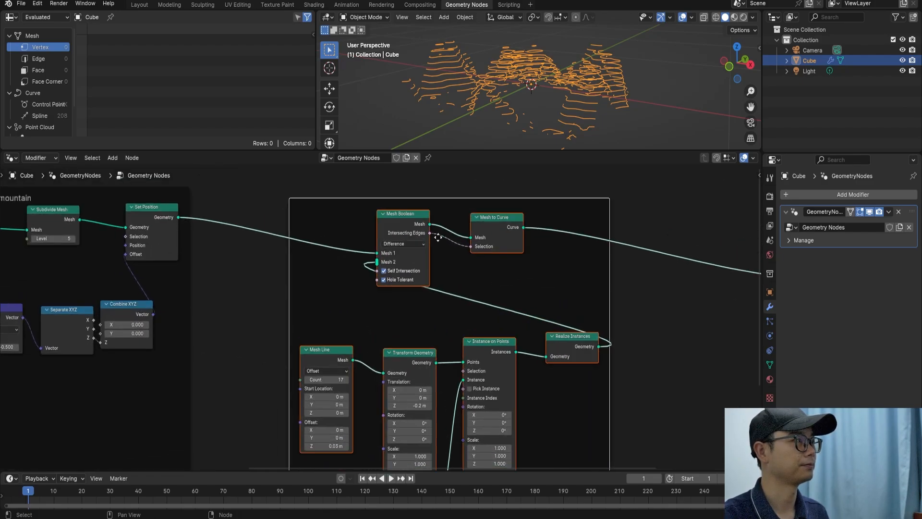
right_click(457, 192)
click(456, 192)
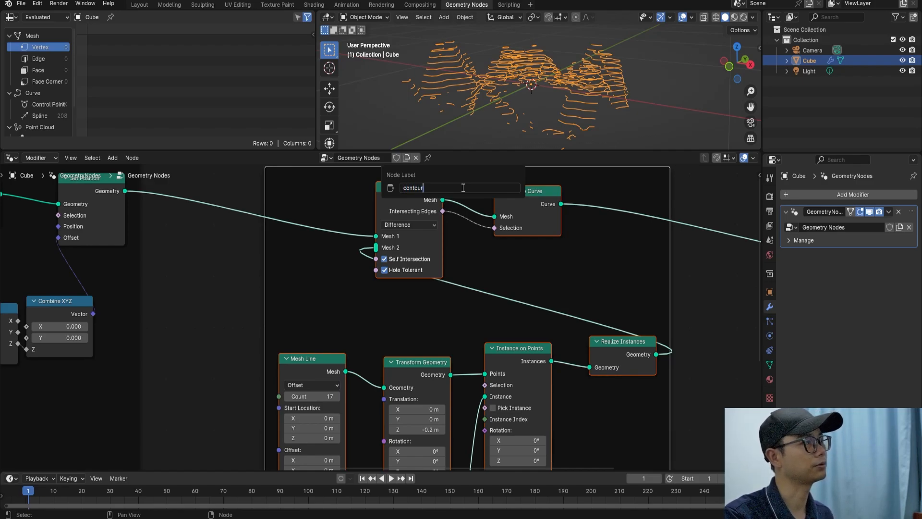
key(Return)
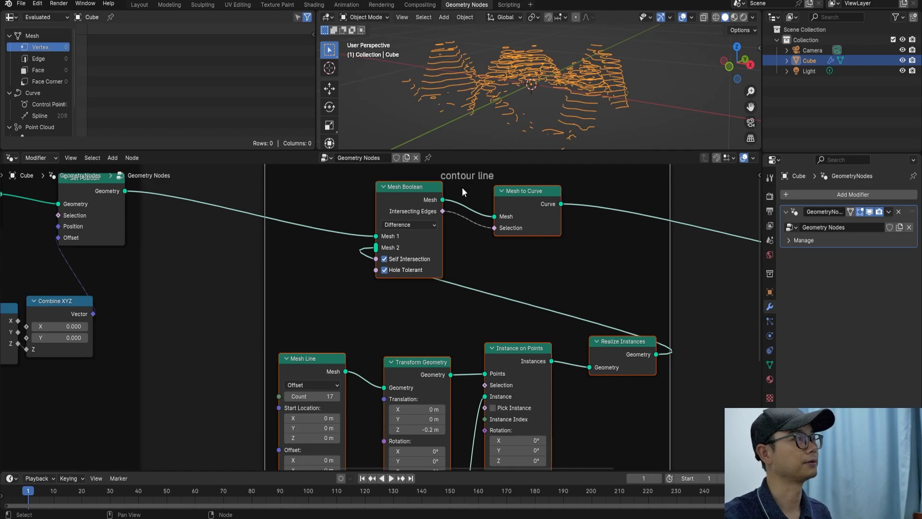
Step: Move Join Geometry and Group Output farther from the contour line frame and shift that frame slightly upward
scroll(439, 193, down, 5)
drag(669, 282, 575, 196)
drag(580, 243, 696, 237)
click(696, 237)
scroll(538, 246, down, 1)
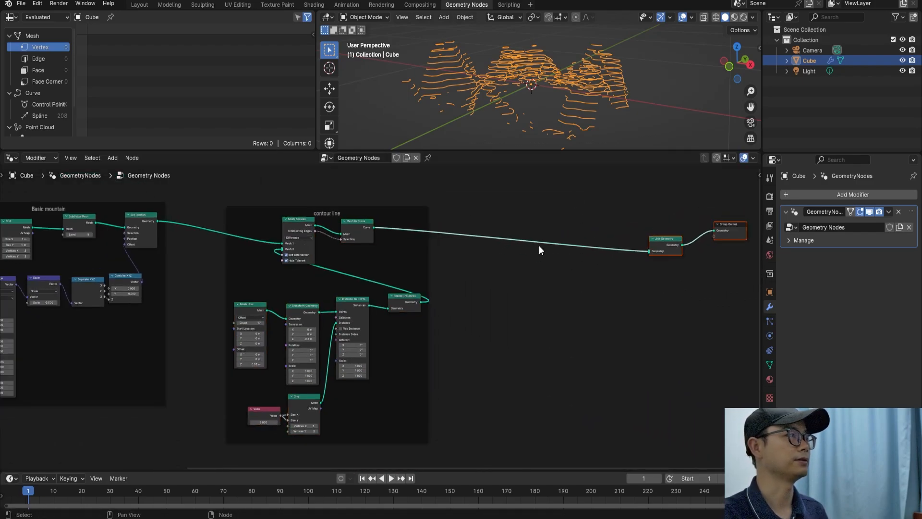
drag(440, 208, 438, 199)
middle_drag(491, 64, 514, 135)
scroll(494, 266, down, 2)
middle_drag(493, 265, 491, 232)
scroll(445, 208, up, 1)
scroll(445, 207, up, 1)
key(shift+a)
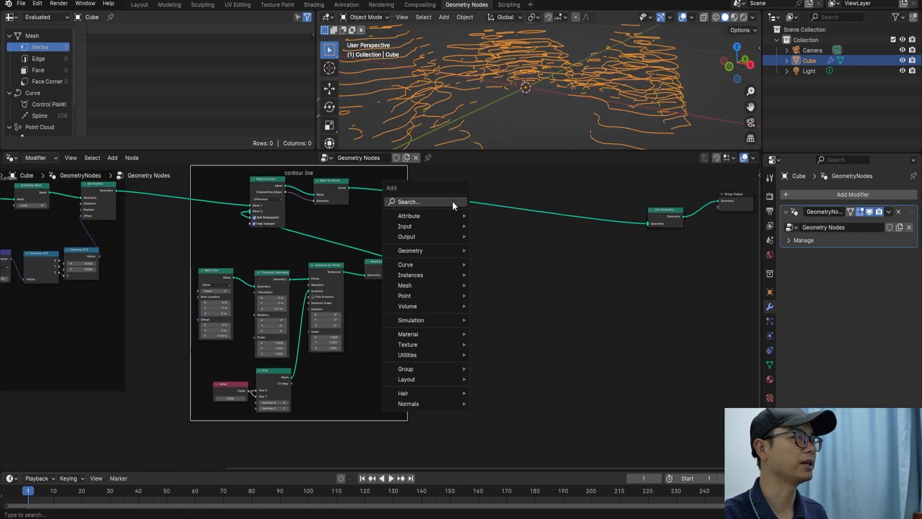
click(452, 201)
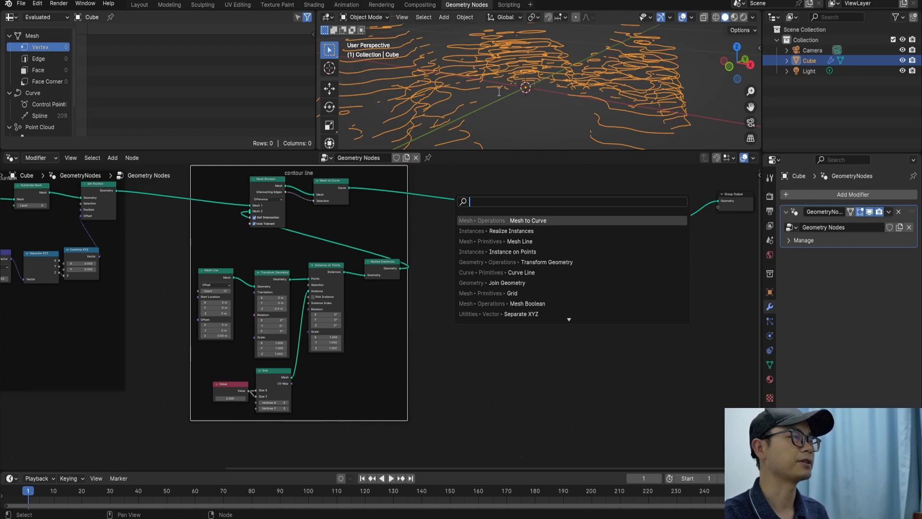
middle_drag(488, 80, 487, 119)
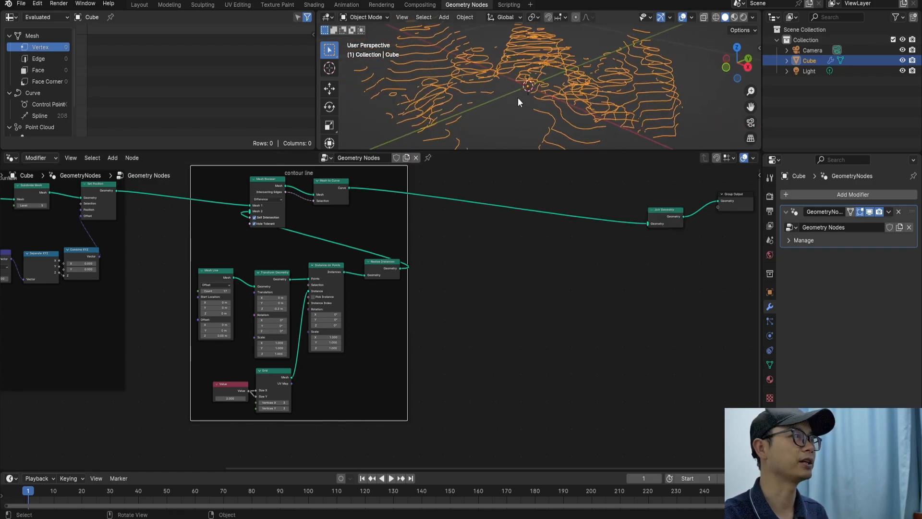
Step: Insert a Bake node between Mesh to Curve and Join Geometry and bake the contour curves as a still
key(shift+a)
click(453, 198)
text(b)
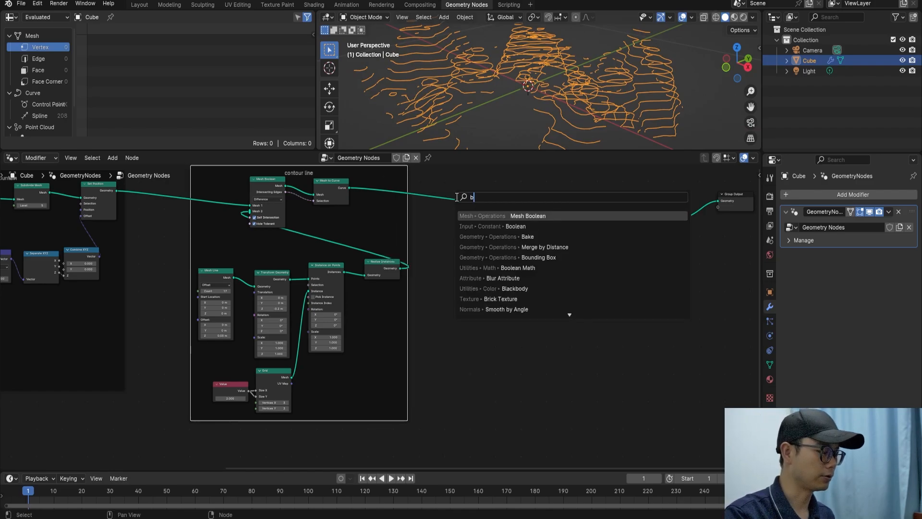
text(ake)
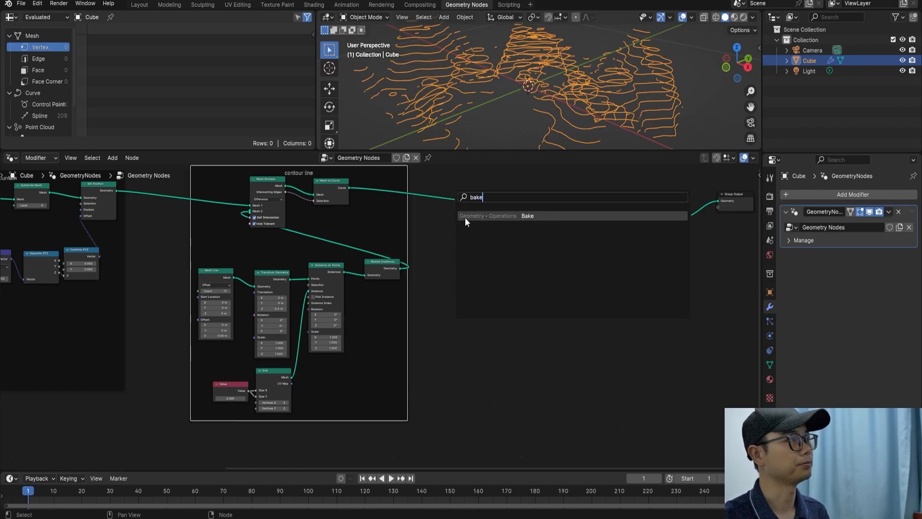
key(Return)
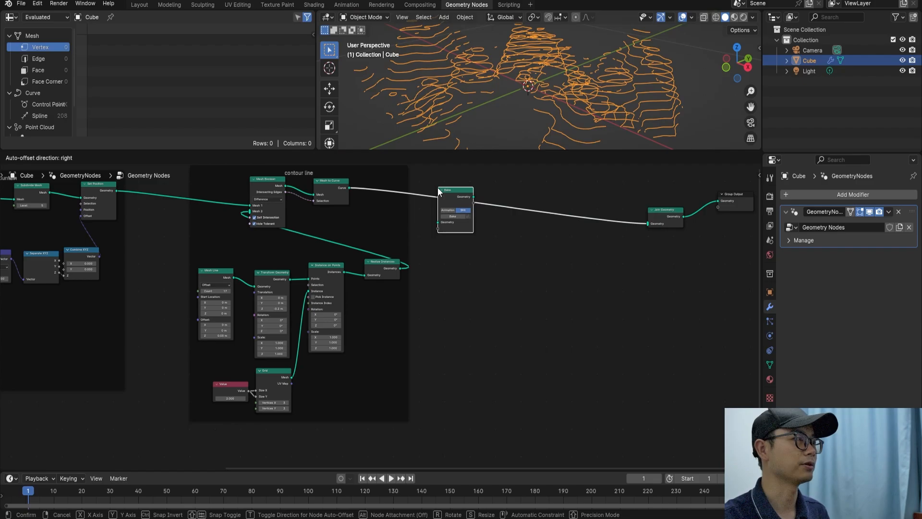
click(454, 191)
scroll(448, 209, up, 4)
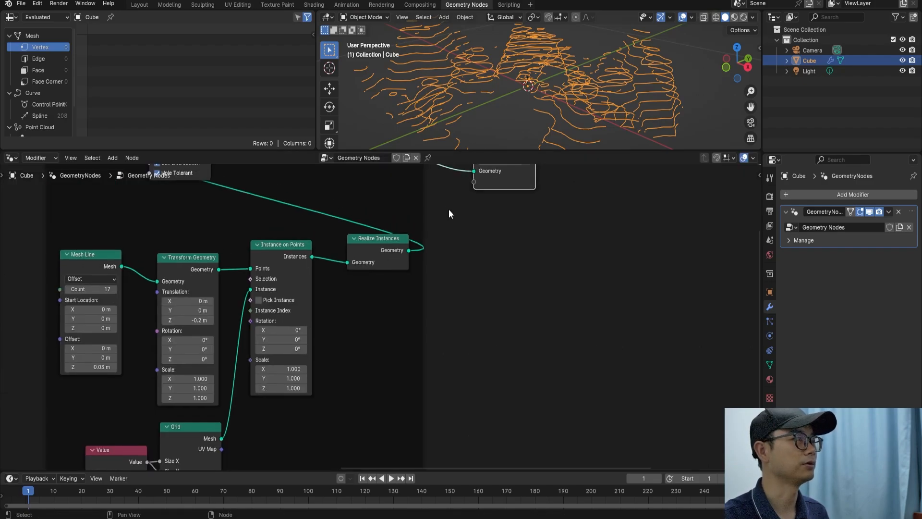
click(487, 272)
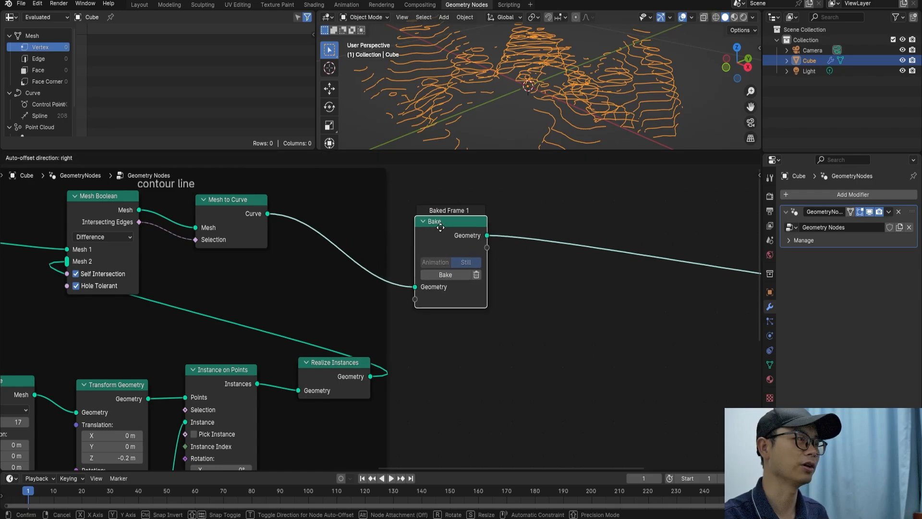
Step: Move Join Geometry and Group Output farther from the Bake node and save the file
scroll(439, 229, down, 2)
scroll(439, 229, down, 1)
middle_drag(440, 229, 414, 221)
scroll(360, 266, down, 1)
middle_drag(461, 275, 385, 265)
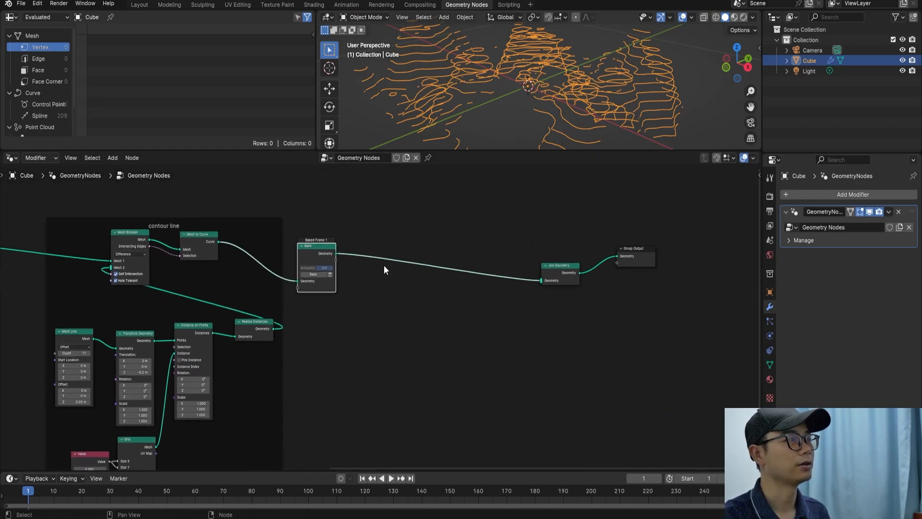
drag(612, 321, 534, 257)
drag(557, 268, 582, 260)
drag(638, 257, 666, 256)
click(588, 260)
key(ctrl+s)
Step: Insert an Instance on Points node on the link between Bake and Join Geometry
scroll(456, 239, up, 1)
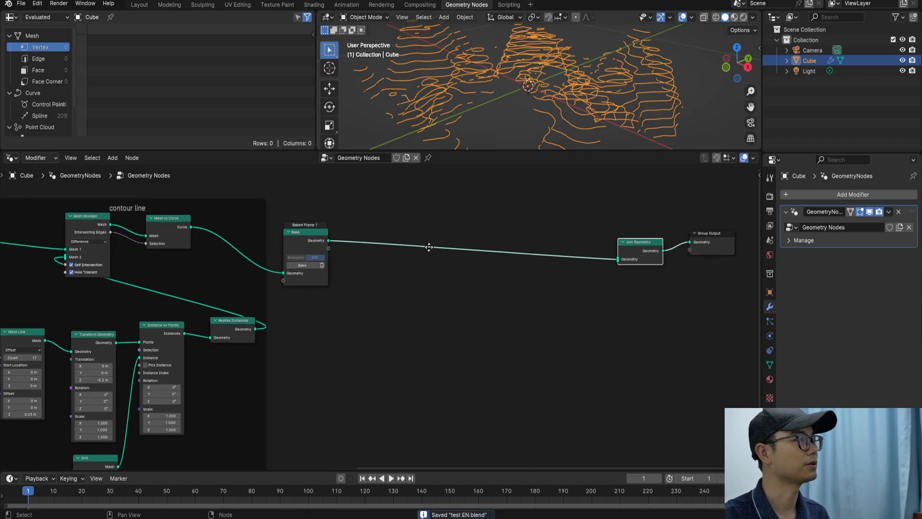
key(shift+a)
click(427, 233)
text(ins)
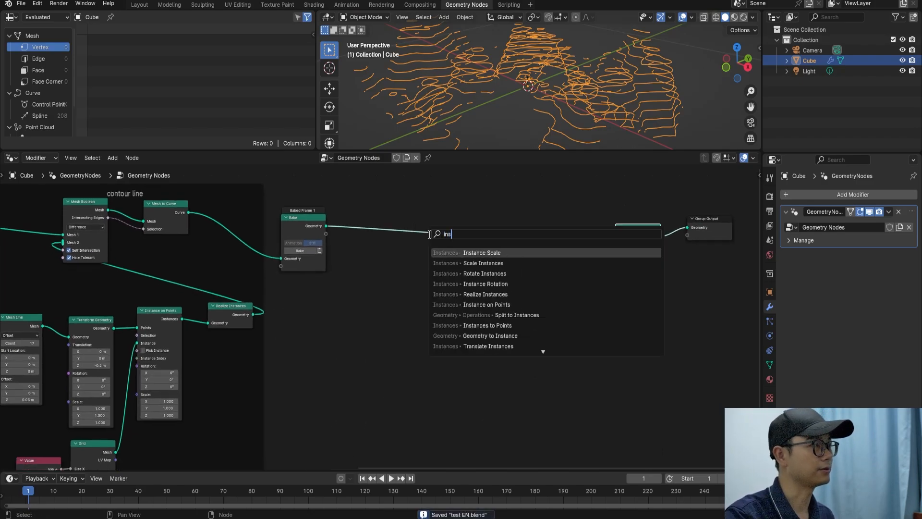
text(ta on)
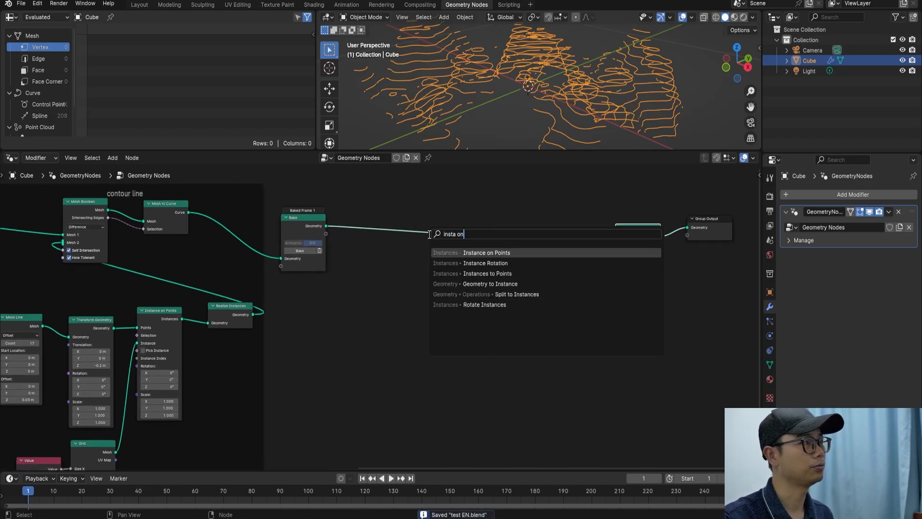
key(Return)
click(482, 215)
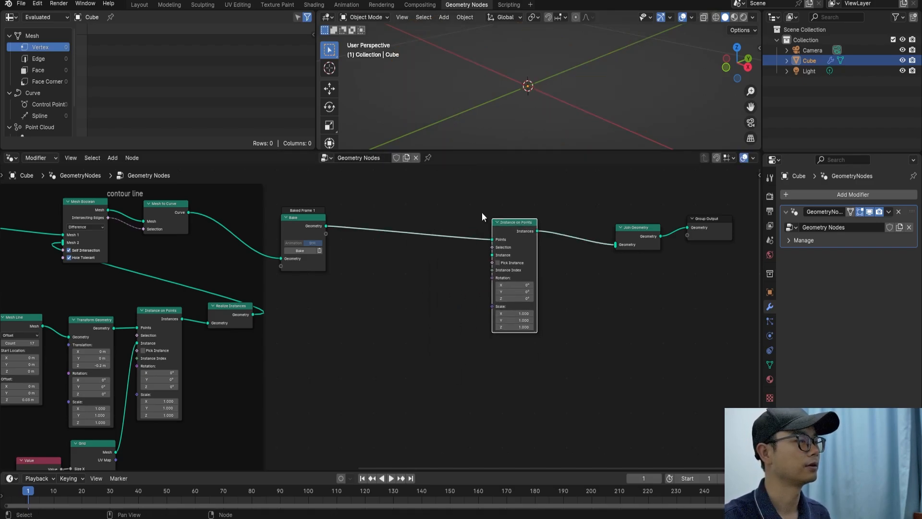
Step: Add a UV Sphere node connected to the Instance input of the new Instance on Points node
scroll(482, 216, up, 1)
key(shift+a)
text(s)
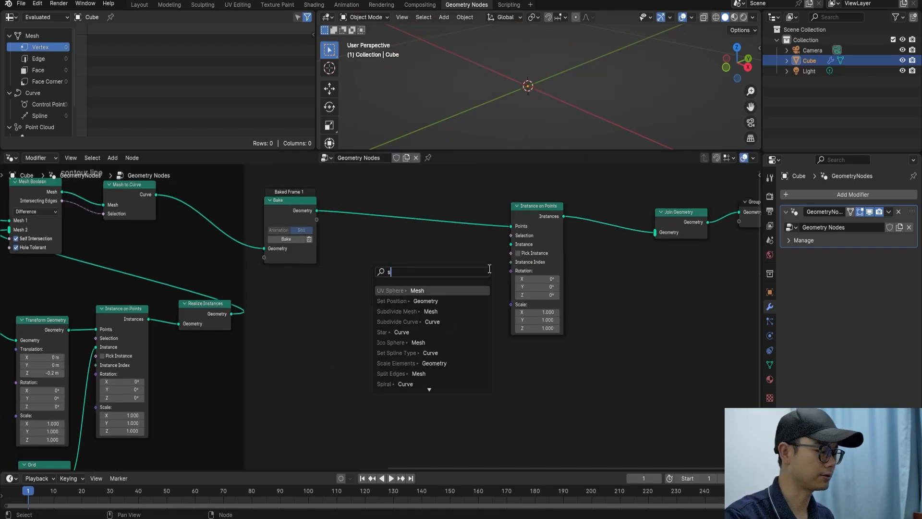
text(pi)
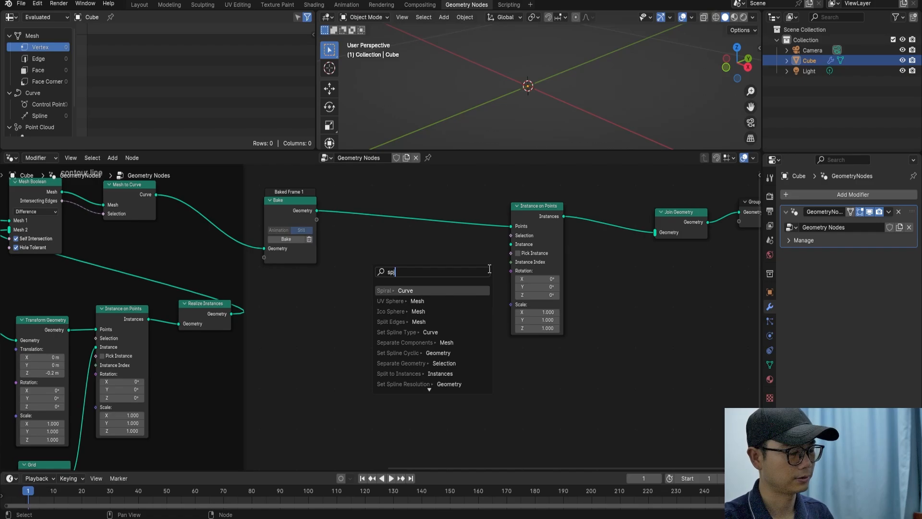
key(BackSpace)
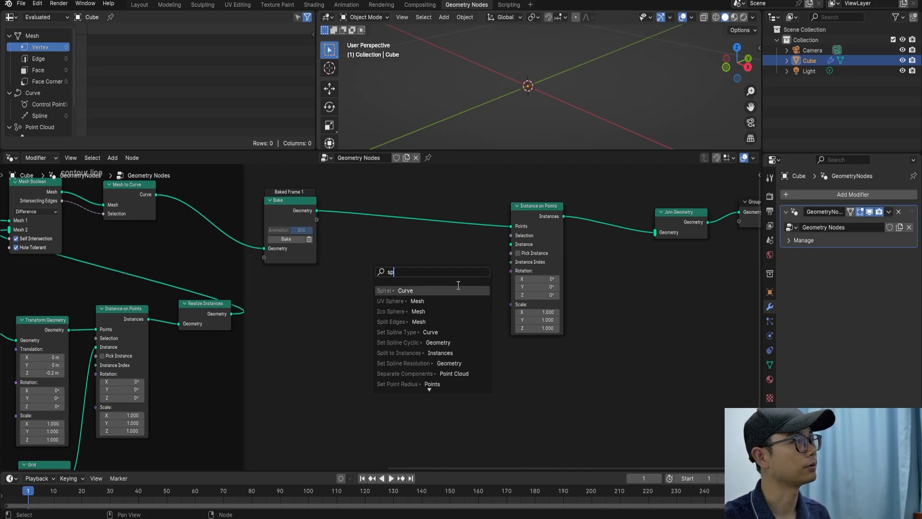
click(452, 301)
click(454, 285)
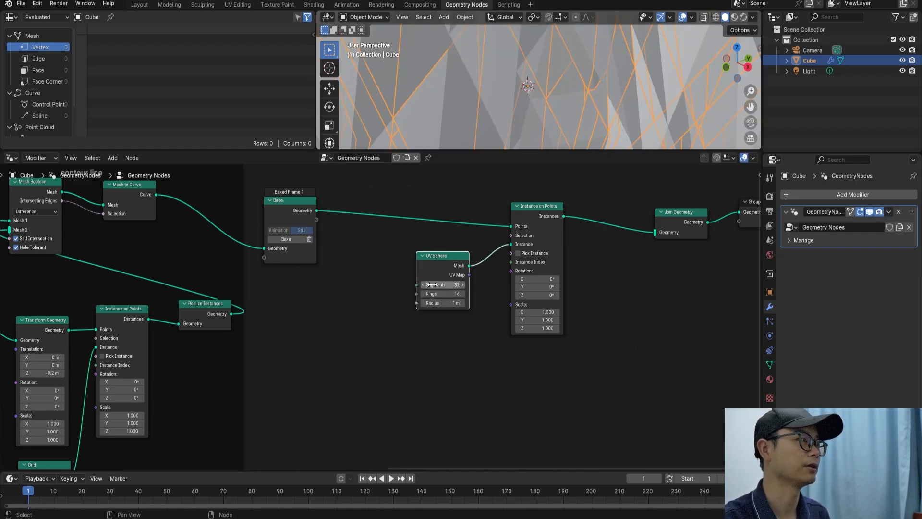
Step: Try a UV Sphere radius of 0.02 m and reduce it to 0.005 m
click(460, 302)
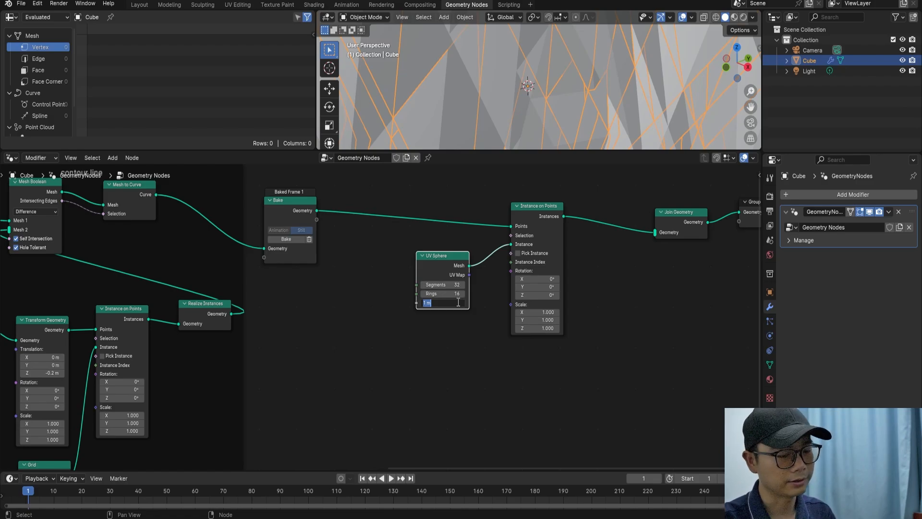
text(.02)
key(Return)
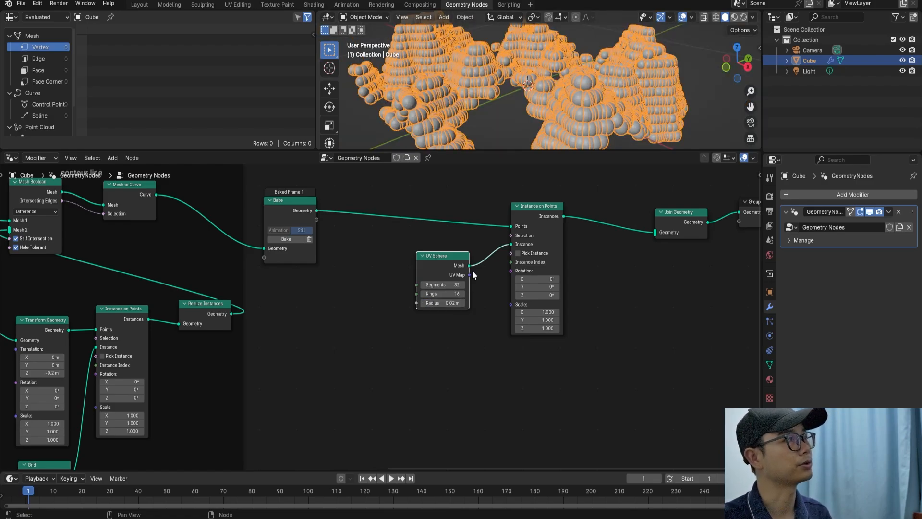
click(434, 303)
click(429, 303)
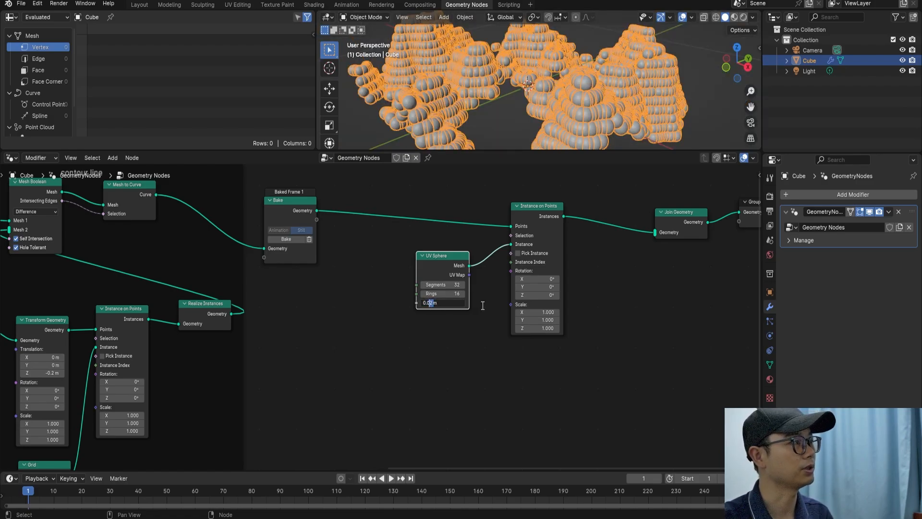
text(5)
key(Return)
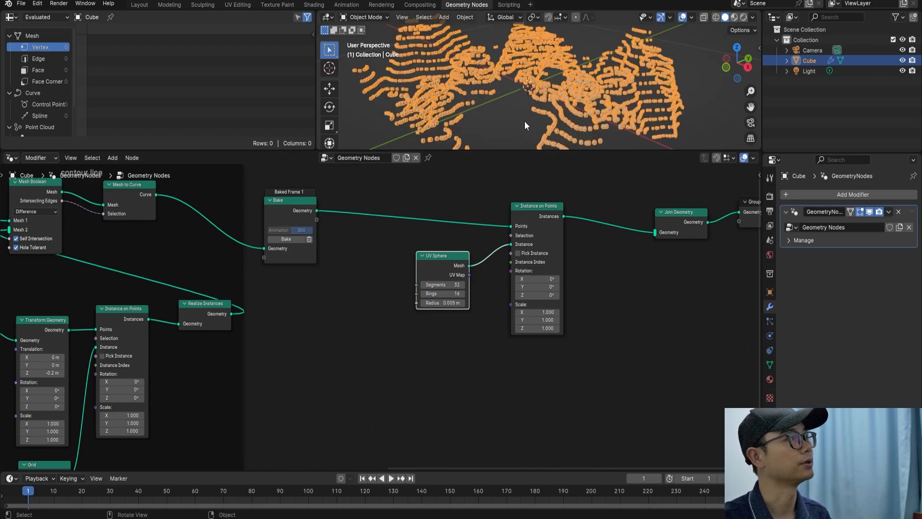
Step: Deselect the cube and save the file
click(514, 111)
middle_drag(514, 109, 531, 115)
key(ctrl+s)
Step: Bring the UV Sphere closer to Instance on Points and move both nodes below the Bake and Join Geometry row
scroll(531, 115, up, 1)
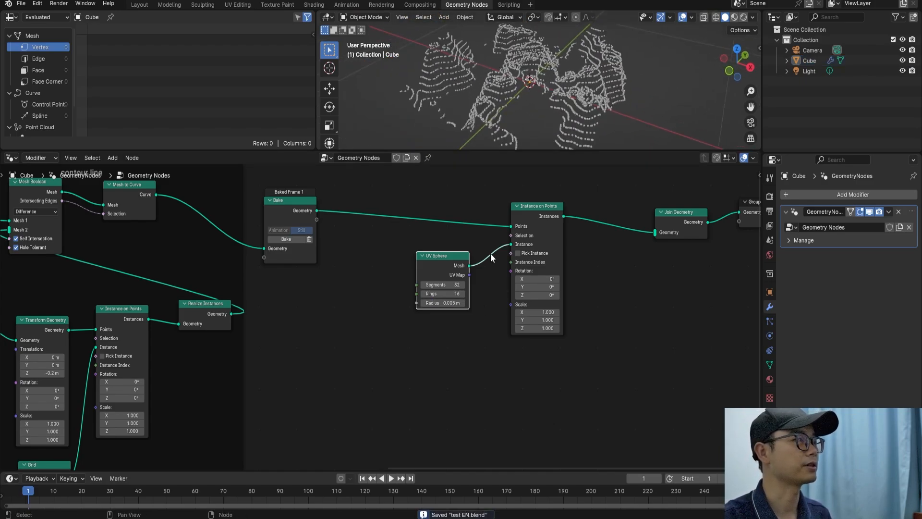
drag(444, 266, 467, 260)
shift+click(547, 221)
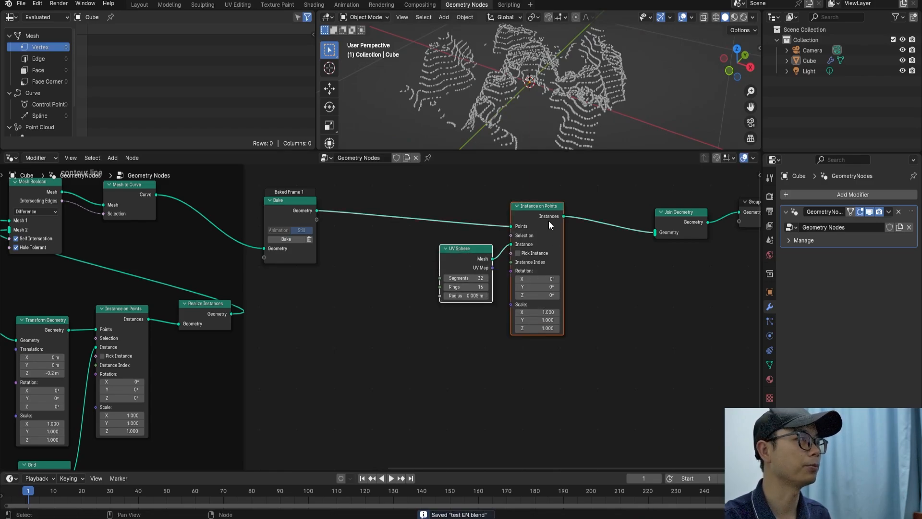
drag(548, 221, 544, 355)
Step: Lower the UV Sphere relative to Instance on Points and shift both nodes slightly toward Join Geometry
middle_drag(493, 286, 499, 278)
middle_drag(481, 374, 486, 325)
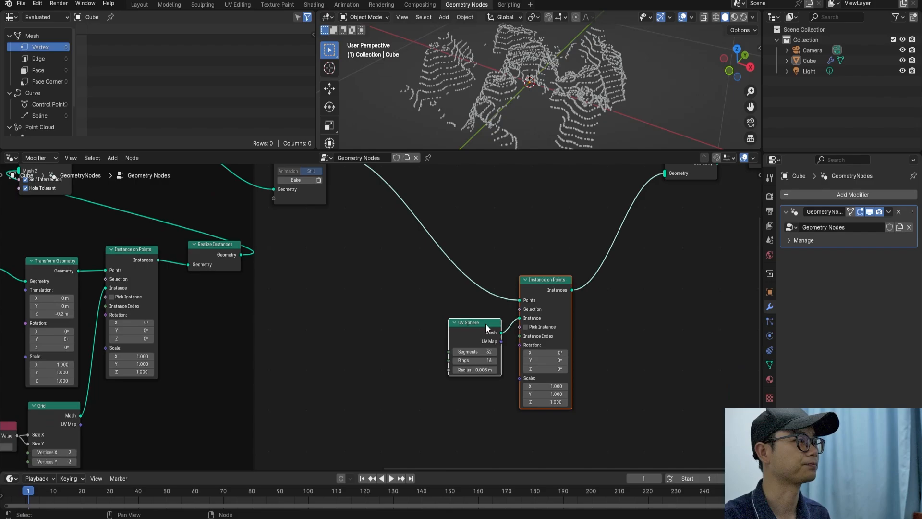
click(485, 325)
drag(484, 329, 488, 354)
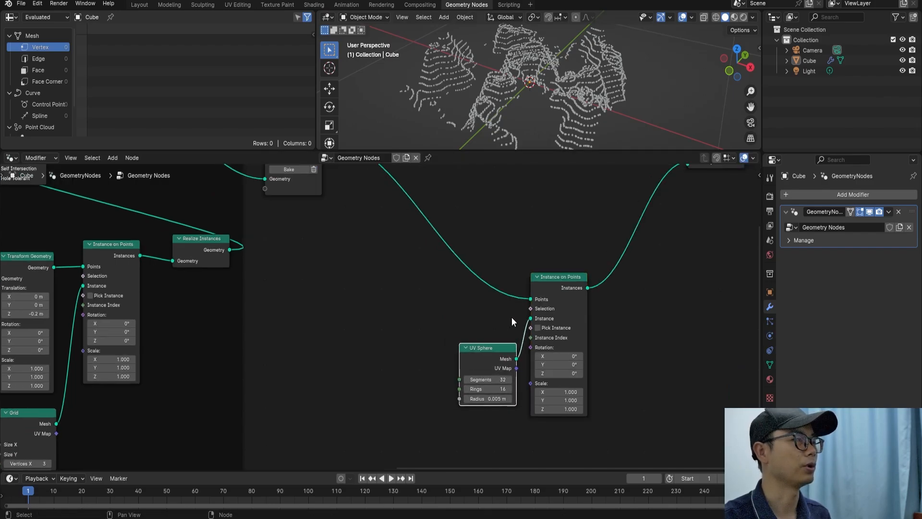
scroll(511, 317, up, 1)
scroll(496, 331, down, 2)
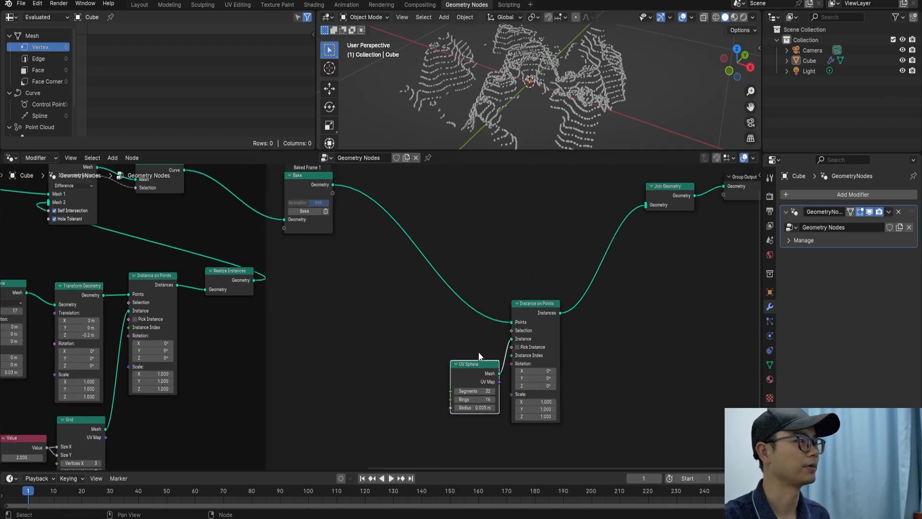
drag(479, 361, 487, 365)
click(546, 315)
drag(545, 315, 555, 316)
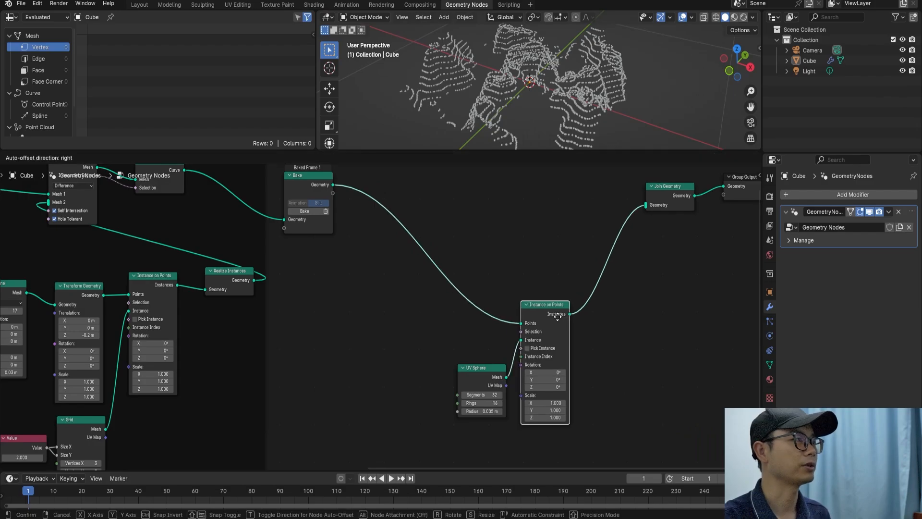
drag(491, 373, 492, 373)
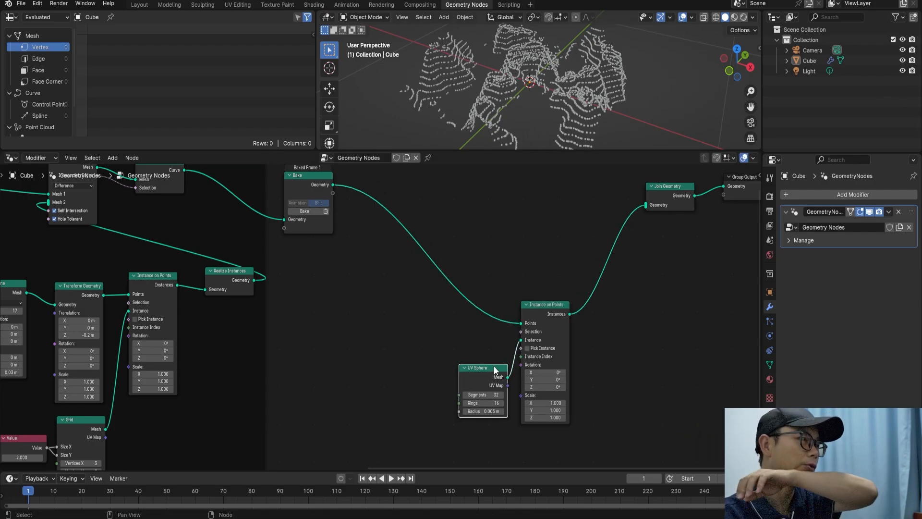
Step: Add an Index node feeding the Selection input of the sphere's Instance on Points node
scroll(519, 326, up, 2)
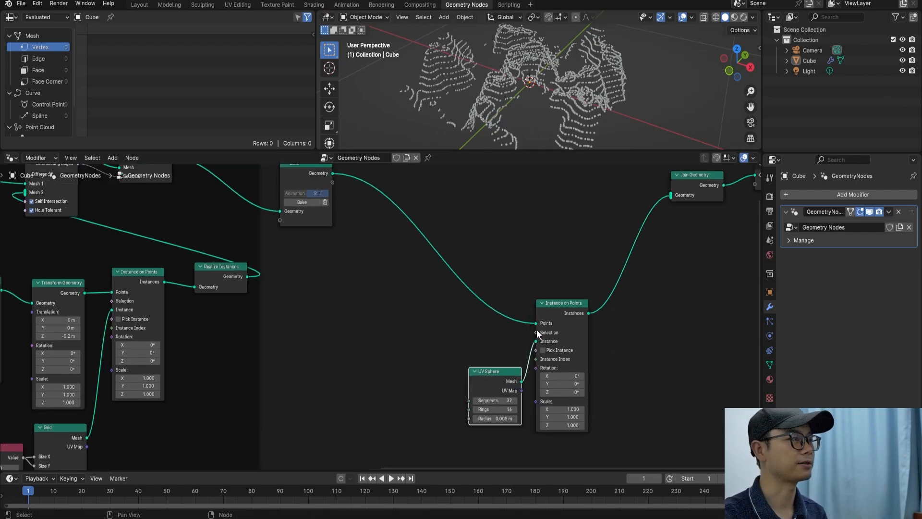
drag(536, 331, 415, 316)
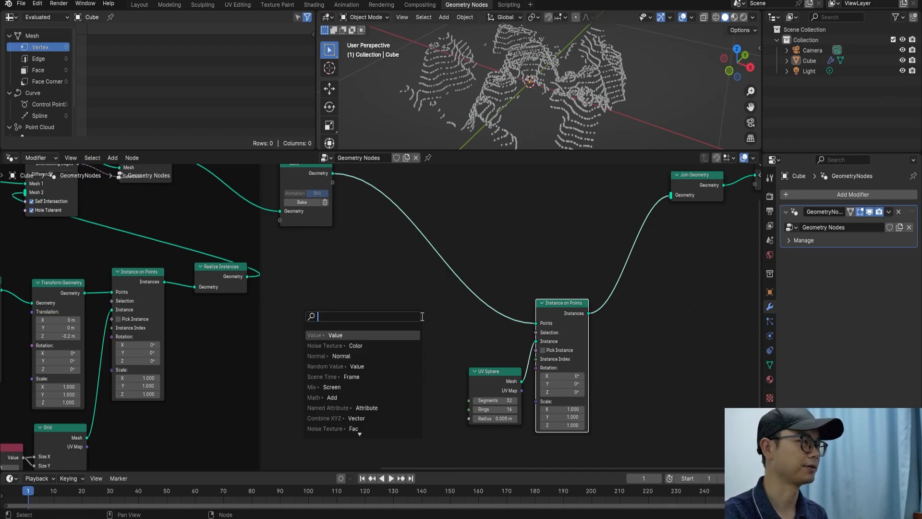
text(inde)
key(Return)
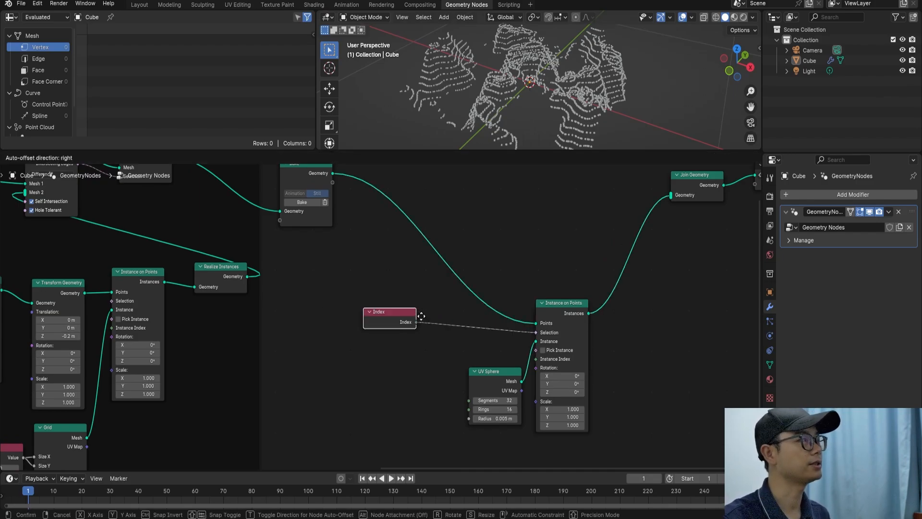
click(371, 328)
Step: Insert a Compare node between Index and the Selection input
key(shift+a)
text(c)
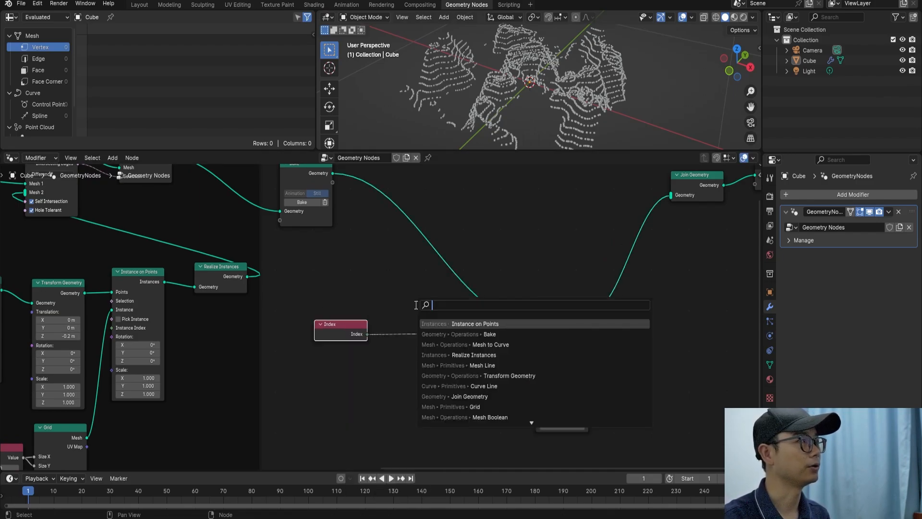
text(om[p)
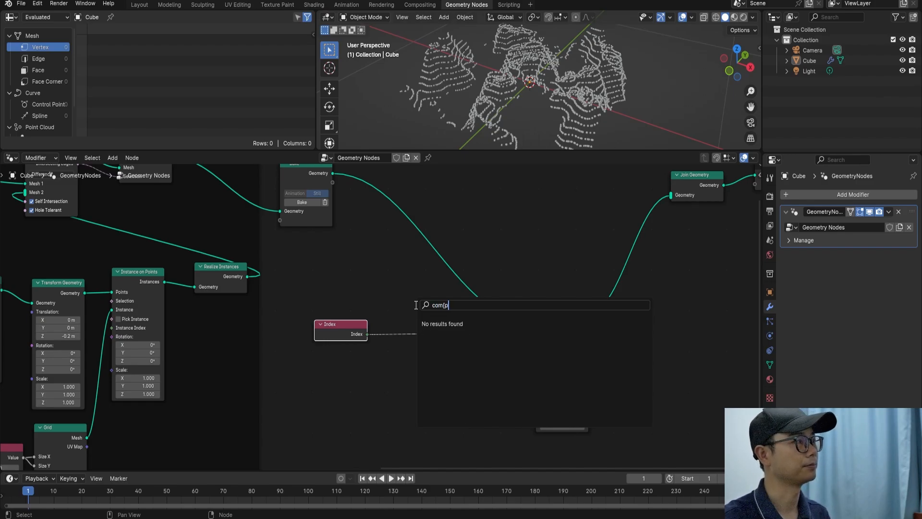
key(BackSpace)
key(BackSpace)
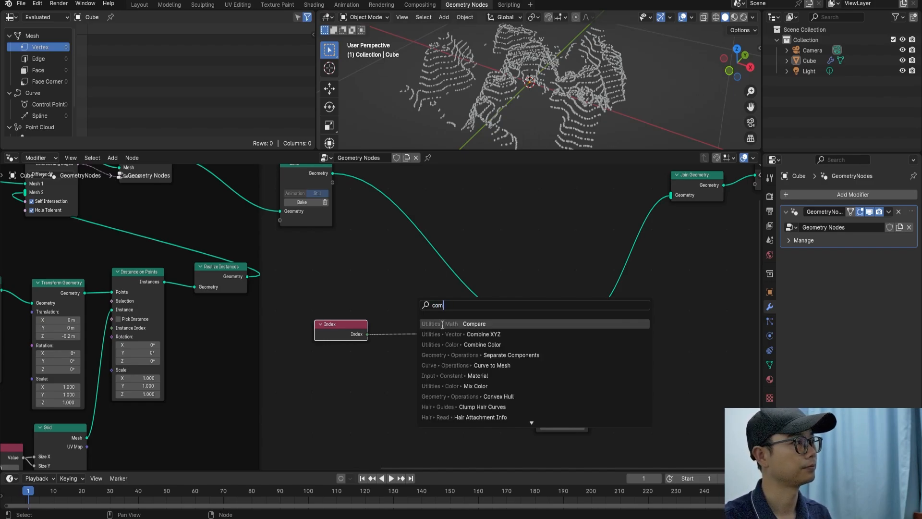
click(442, 325)
click(411, 321)
Step: Switch the Compare node to Integer and connect Index to its A input
scroll(471, 340, up, 2)
click(473, 357)
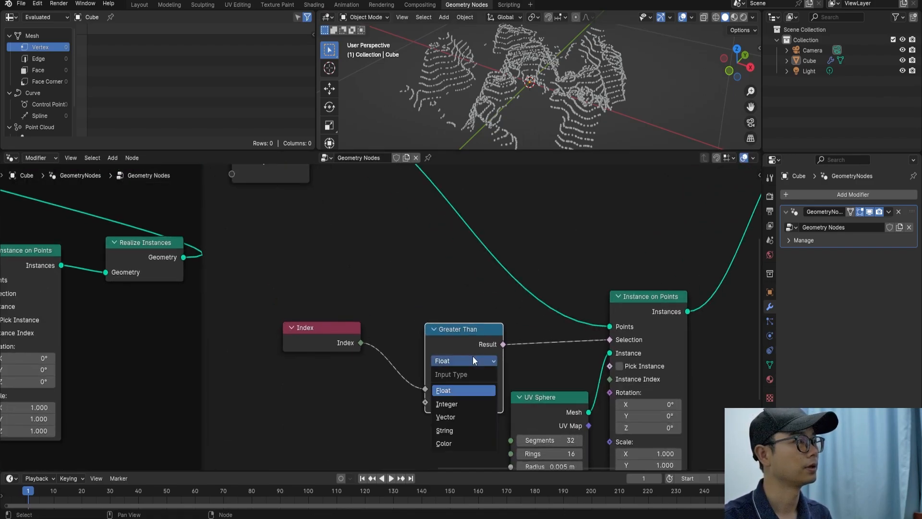
click(459, 405)
drag(466, 334, 461, 323)
drag(361, 343, 422, 377)
Step: Set the comparison operation of the Compare node fed by Index to Equal
click(490, 388)
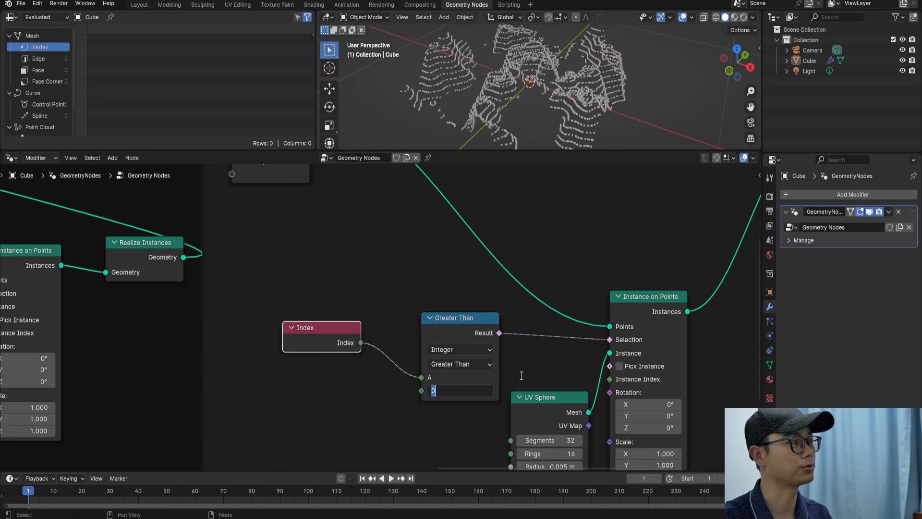
click(476, 366)
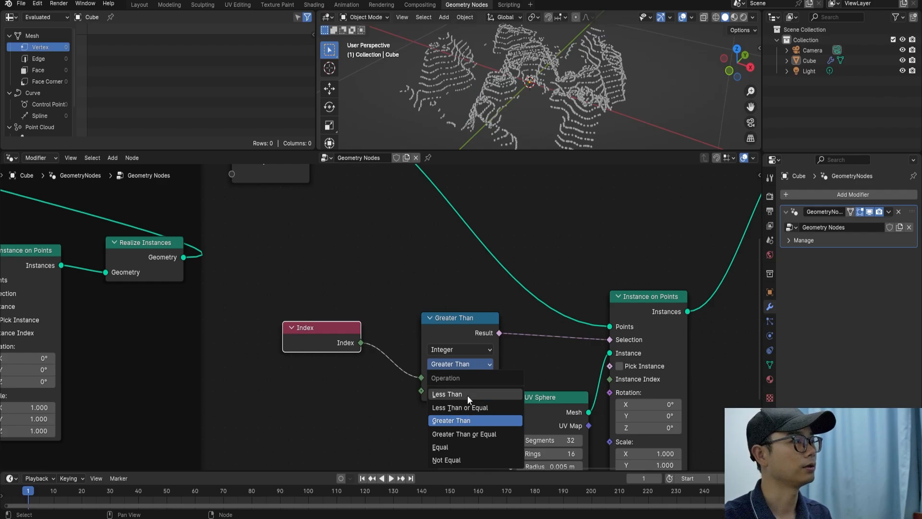
click(459, 444)
Step: Set the Equal node's B value to 1 and raise it gradually to 829, moving the selected sphere along the curve points
click(479, 390)
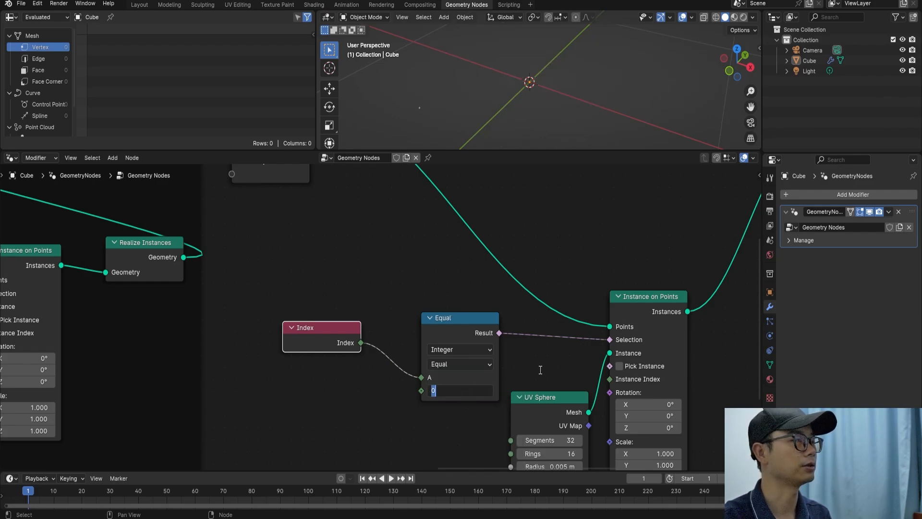
middle_drag(509, 116, 470, 104)
click(465, 392)
text(1)
key(Return)
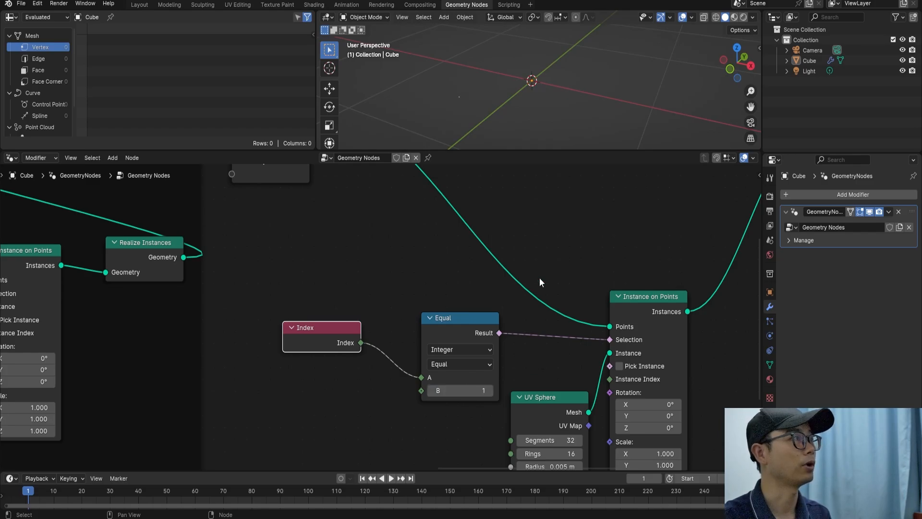
drag(472, 390, 487, 390)
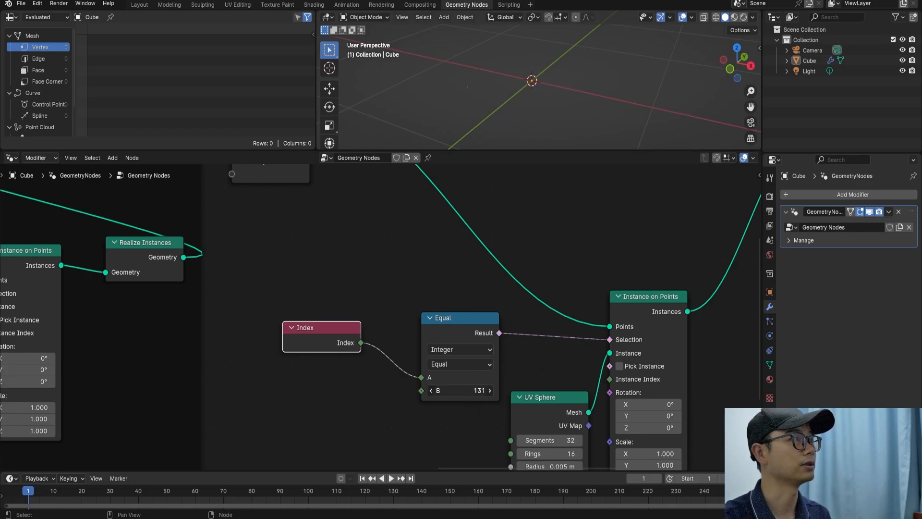
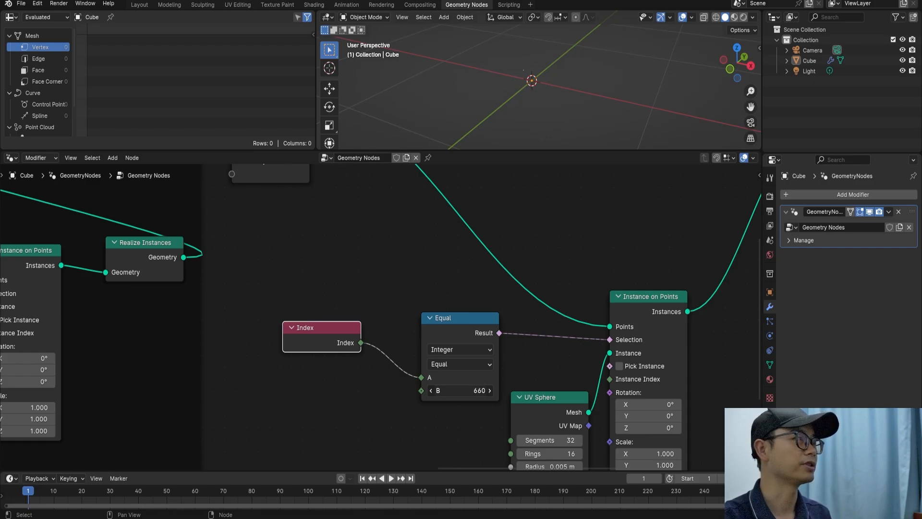
drag(460, 390, 457, 390)
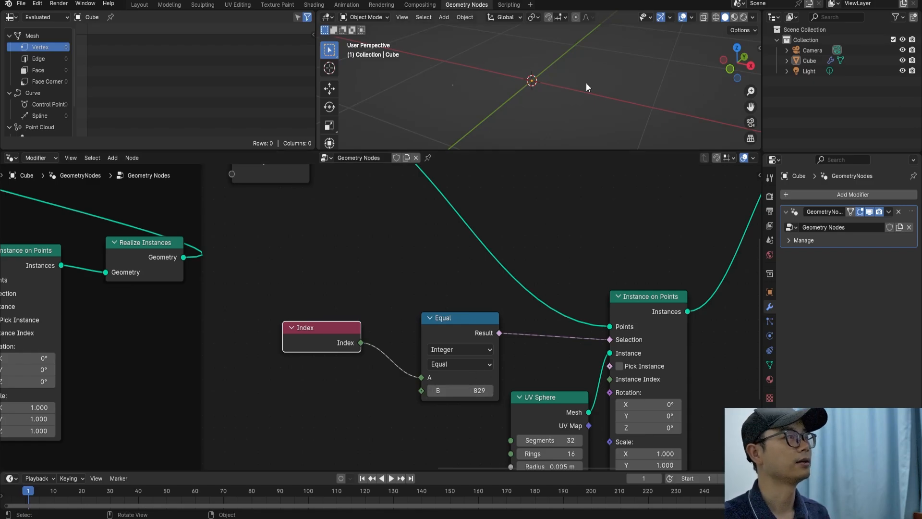
Step: Move the Index node closer to the Equal node and save the file
scroll(540, 100, down, 1)
middle_drag(497, 315, 463, 316)
scroll(464, 321, down, 1)
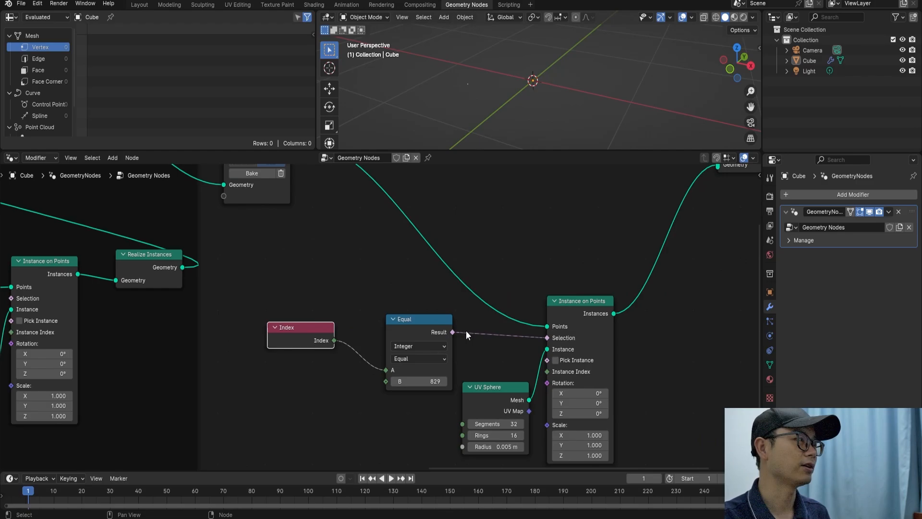
drag(328, 332, 352, 333)
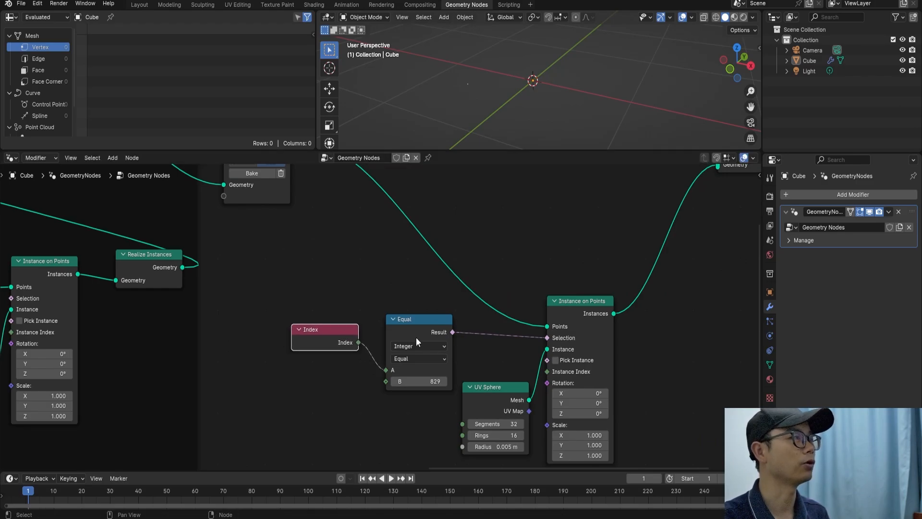
middle_drag(552, 88, 540, 82)
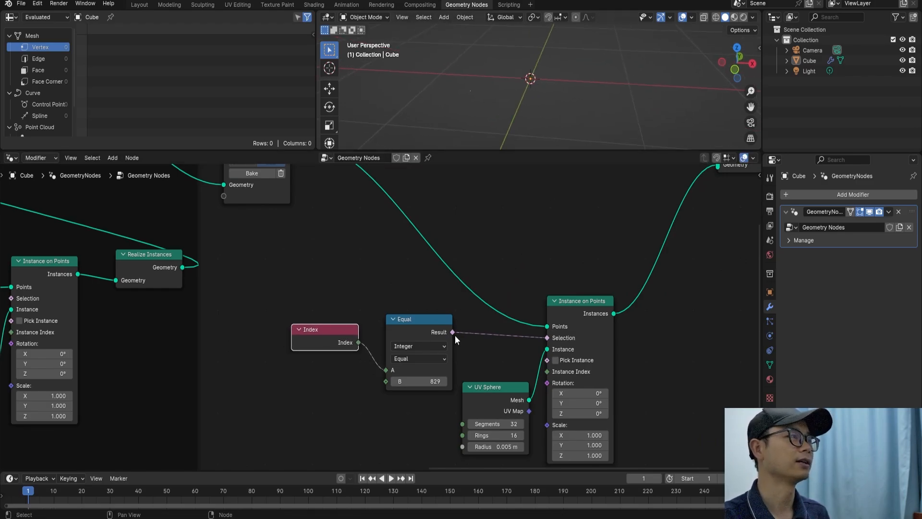
click(439, 332)
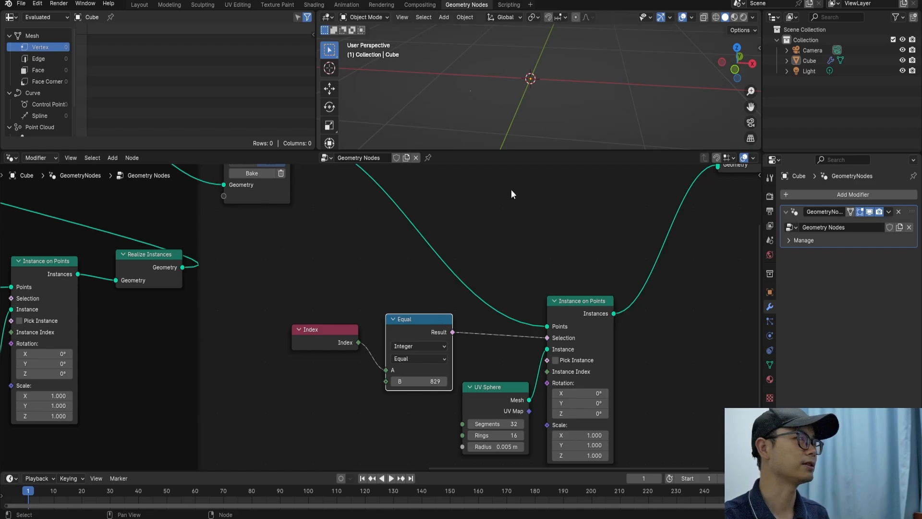
key(ctrl+s)
scroll(431, 232, down, 1)
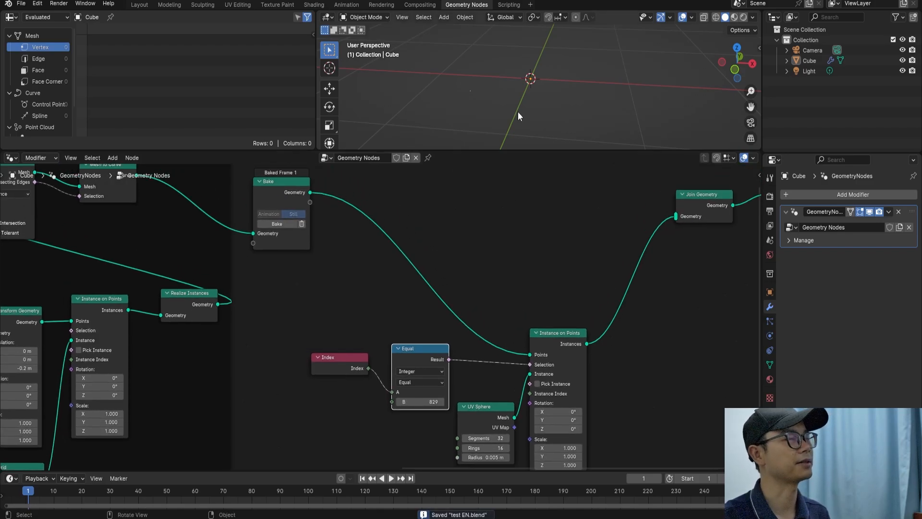
Step: Bring the Index node closer to Equal and shift both nodes slightly away from the sphere's Instance on Points node
scroll(401, 371, up, 1)
drag(345, 364, 355, 359)
scroll(413, 365, up, 1)
middle_drag(414, 365, 411, 326)
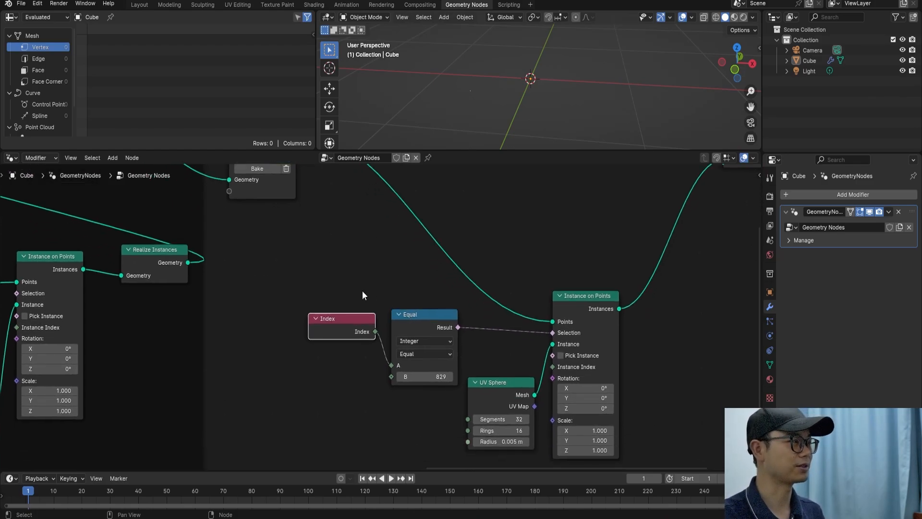
drag(362, 290, 418, 361)
drag(413, 317, 406, 319)
scroll(448, 371, down, 1)
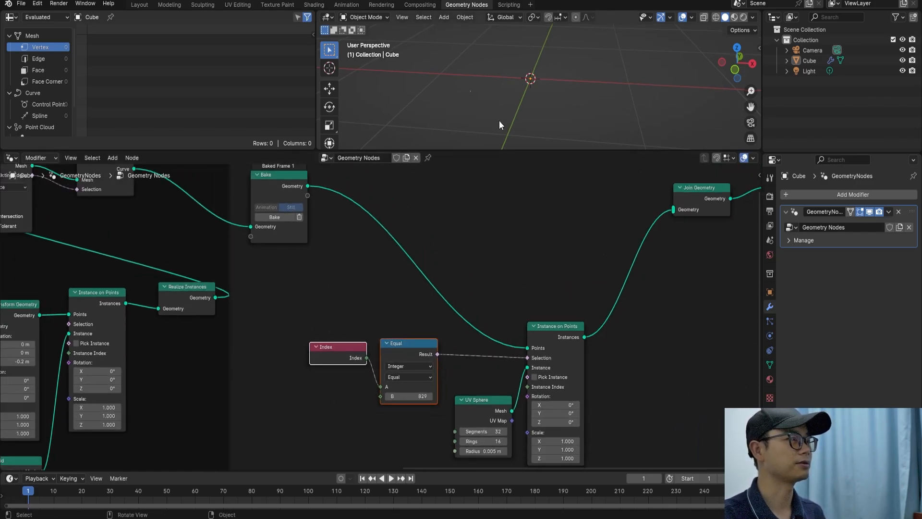
Step: Connect the Bake node's Geometry output directly to Join Geometry alongside the sphere instances
middle_drag(656, 223, 597, 268)
drag(253, 228, 615, 253)
middle_drag(484, 97, 542, 105)
scroll(349, 294, down, 1)
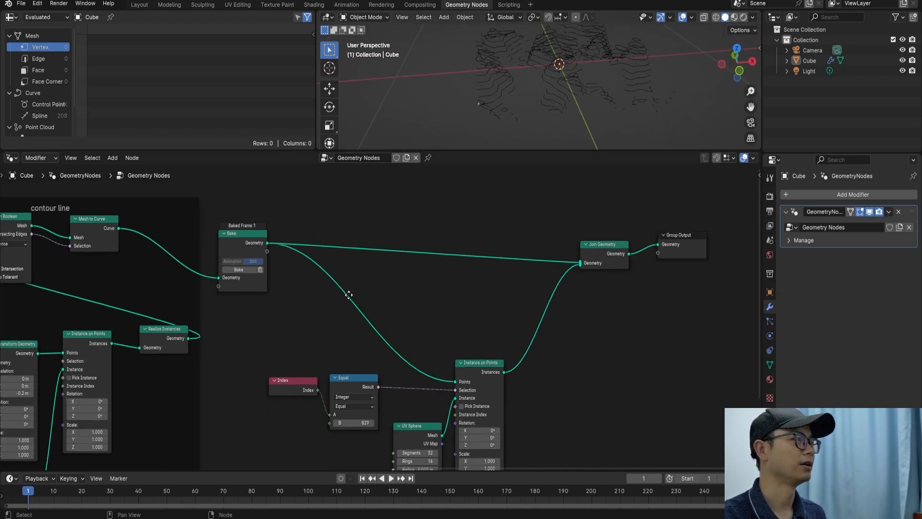
Step: Insert a Split to Instances node on the link between Bake and the sphere's Instance on Points, placed just after Bake
middle_drag(349, 294, 353, 280)
key(shift)
key(shift+a)
click(374, 258)
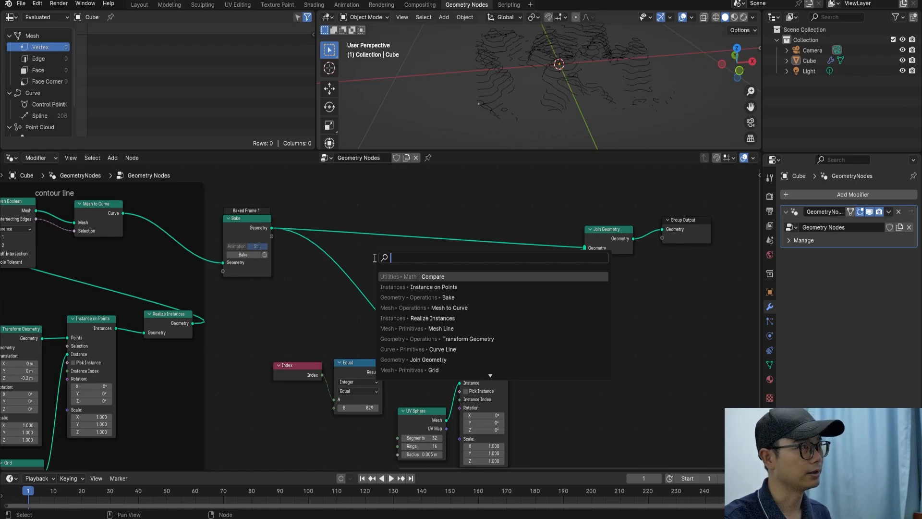
text(split)
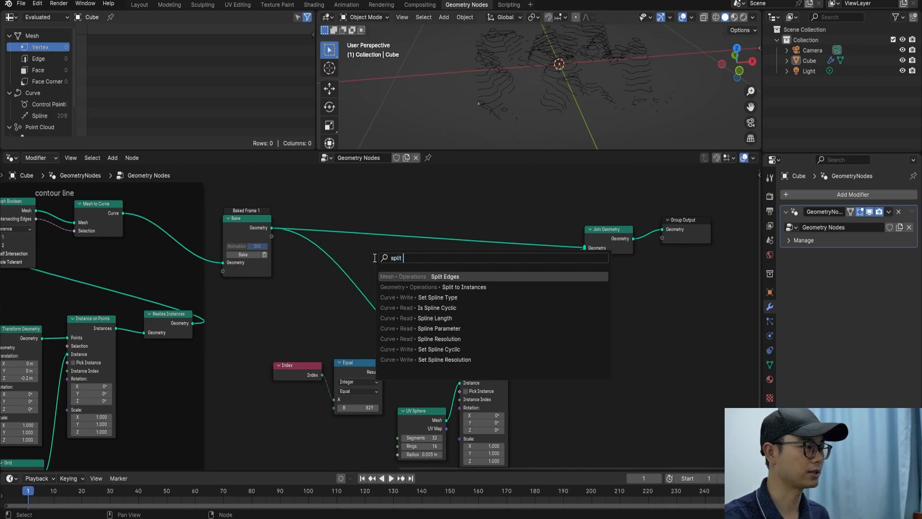
text( into)
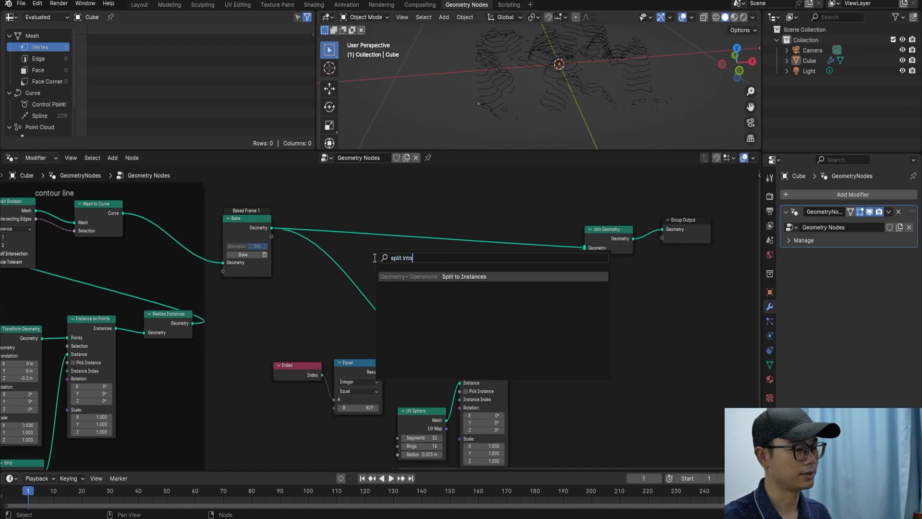
key(Return)
click(333, 256)
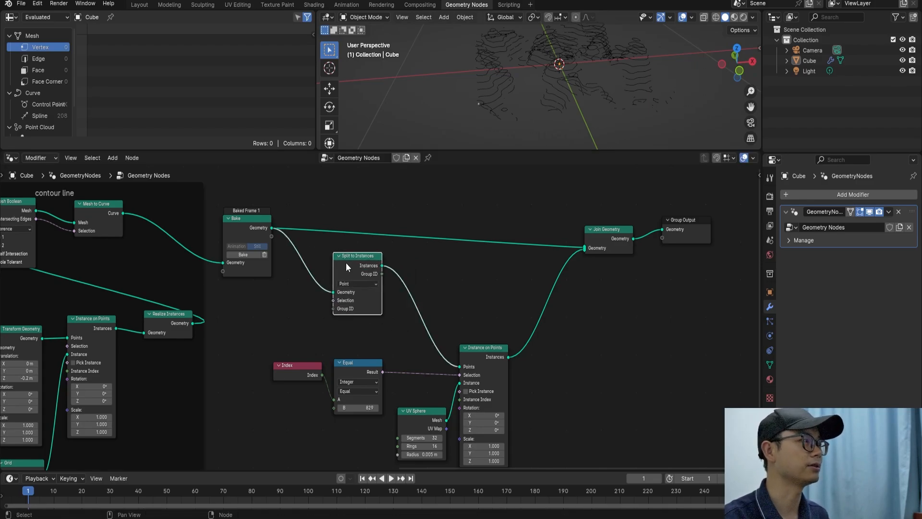
middle_drag(511, 96, 488, 115)
scroll(350, 308, up, 2)
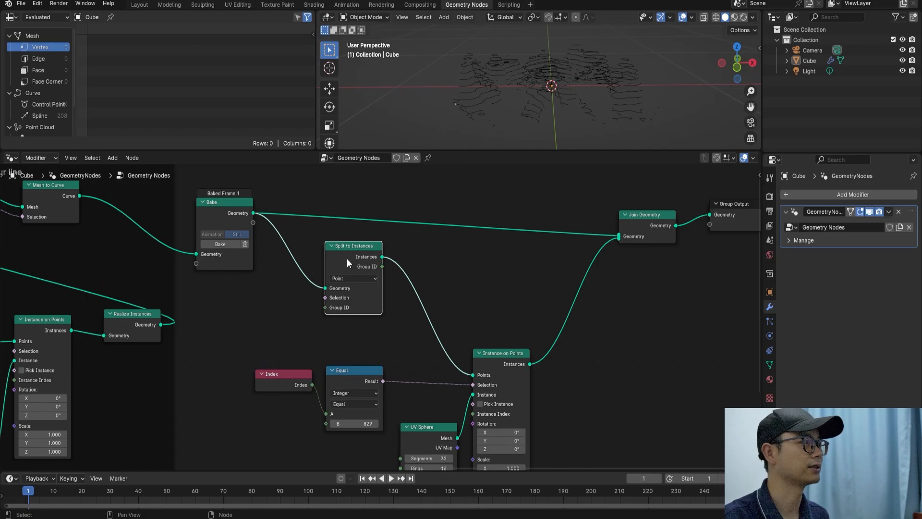
drag(347, 259, 333, 256)
Step: Preview the Bake node's output with a Viewer placed above it and examine its Spline data in the spreadsheet
click(229, 212)
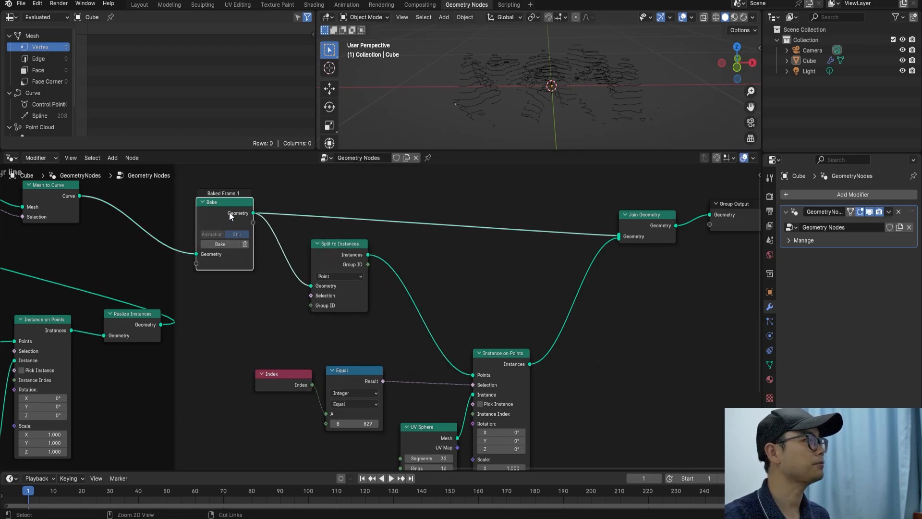
ctrl+shift+click(230, 212)
drag(312, 212, 353, 181)
scroll(40, 124, down, 3)
click(58, 71)
click(66, 80)
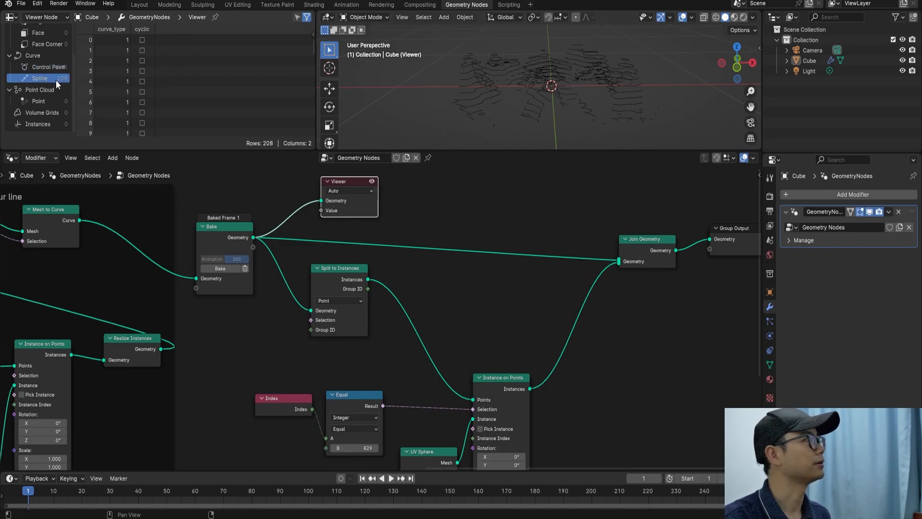
Step: Preview the Split to Instances output in the Viewer and examine its Instances data in the spreadsheet
click(335, 284)
middle_drag(350, 274, 347, 280)
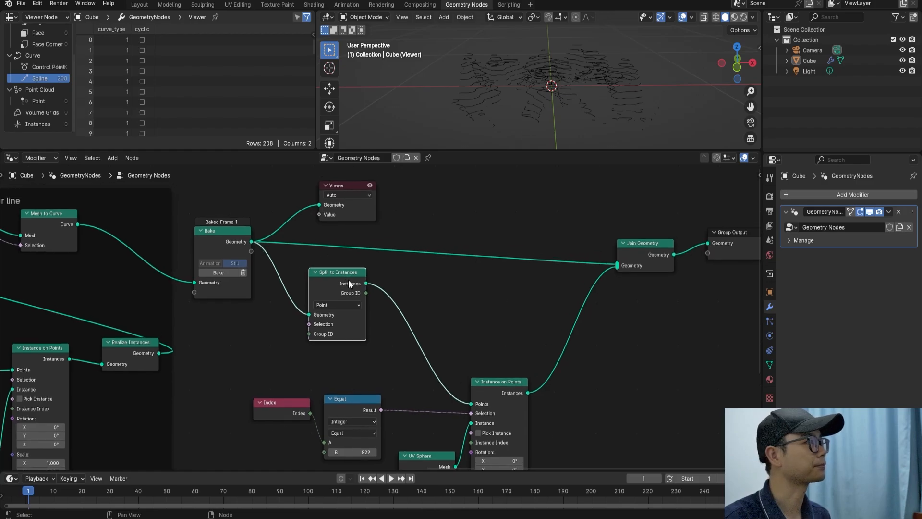
ctrl+shift+click(349, 284)
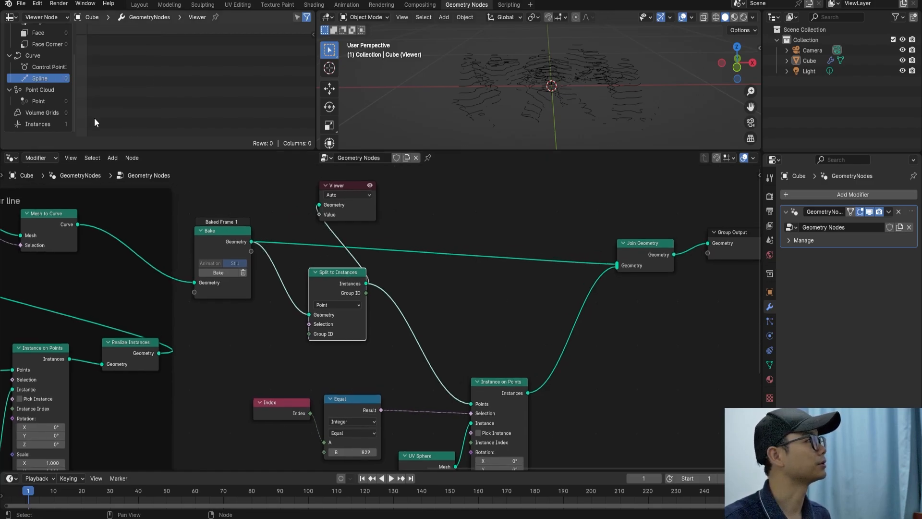
click(56, 123)
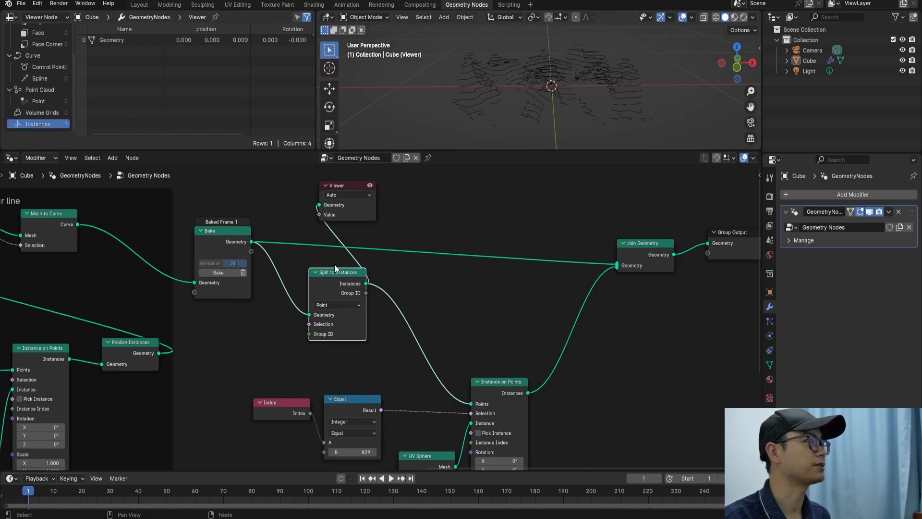
scroll(346, 339, up, 1)
scroll(346, 339, up, 1)
middle_drag(347, 339, 361, 355)
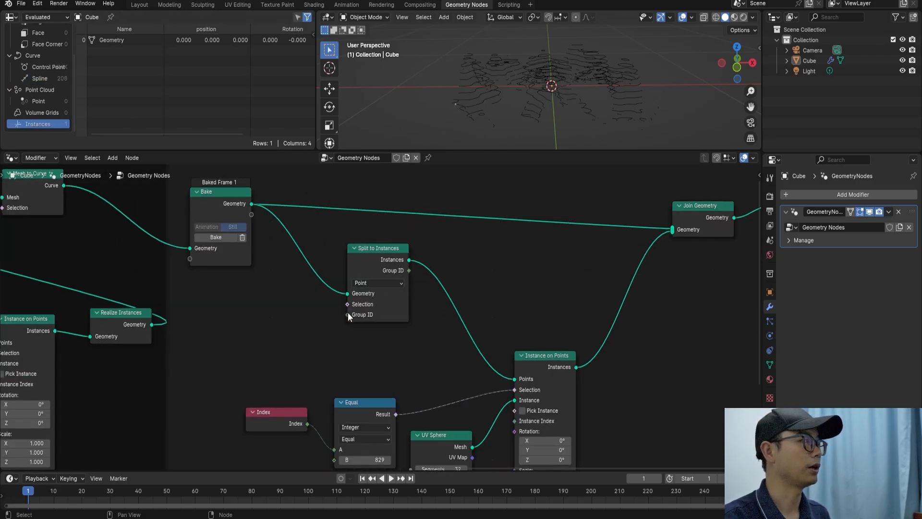
Step: Feed the Split to Instances node's Group ID from a new Mesh Island node's Island Index, placed just below it
drag(347, 314, 335, 321)
text(is)
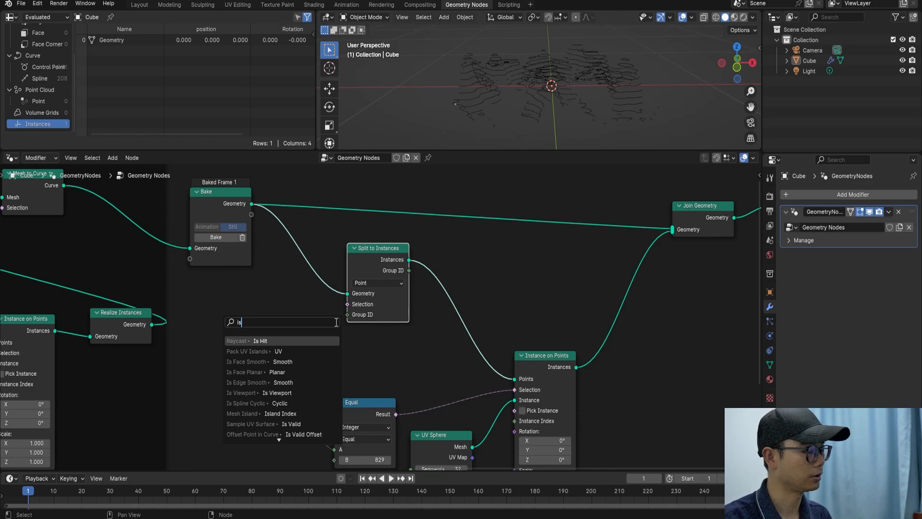
text(an)
double_click(240, 322)
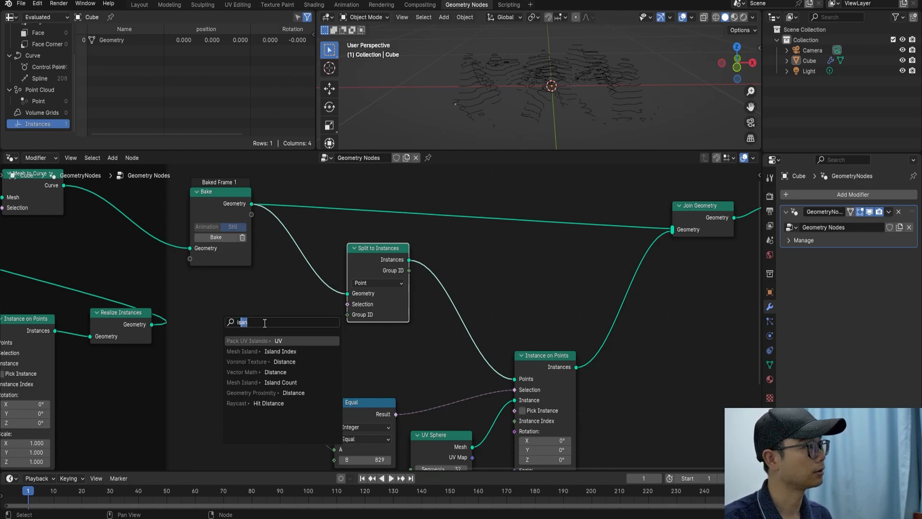
text(sl)
click(290, 349)
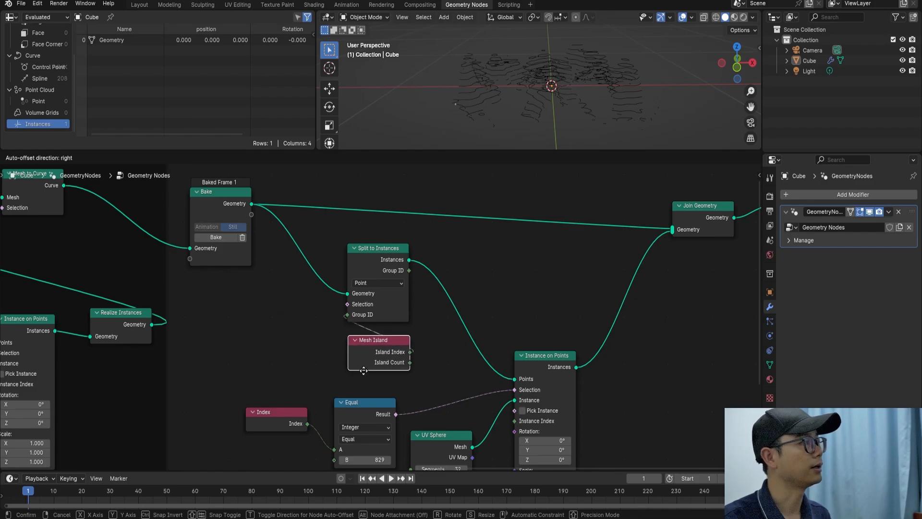
click(357, 363)
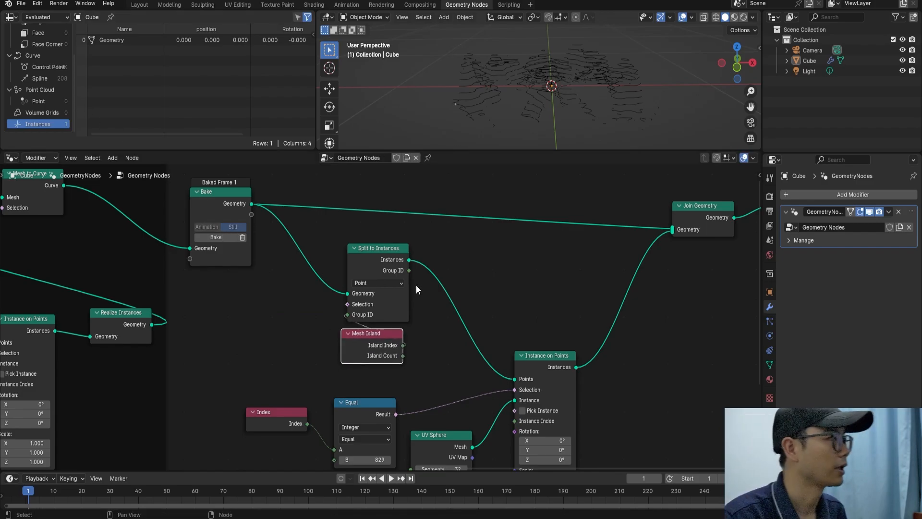
Step: Shift the Split to Instances and Mesh Island nodes slightly away from the Bake node
scroll(365, 275, up, 1)
middle_drag(379, 278, 385, 280)
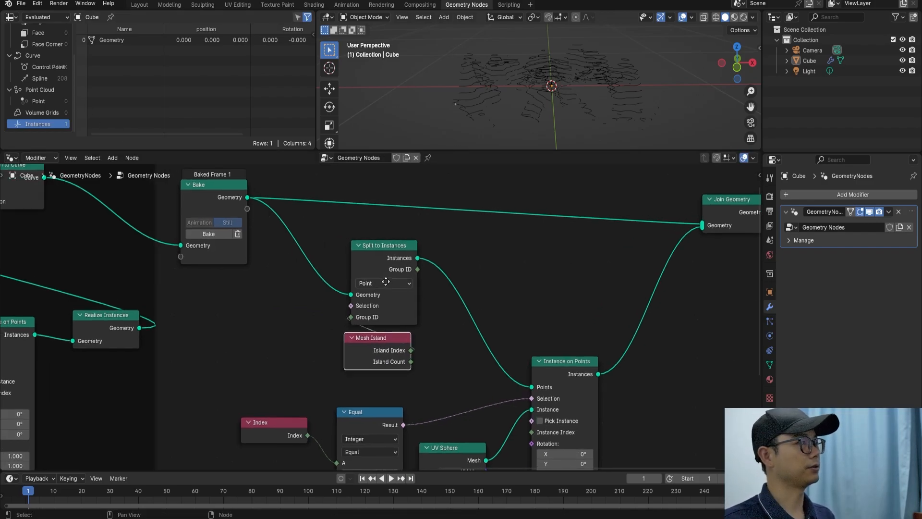
drag(378, 356, 390, 362)
click(385, 261)
drag(385, 260, 378, 301)
scroll(322, 266, down, 2)
drag(386, 279, 401, 284)
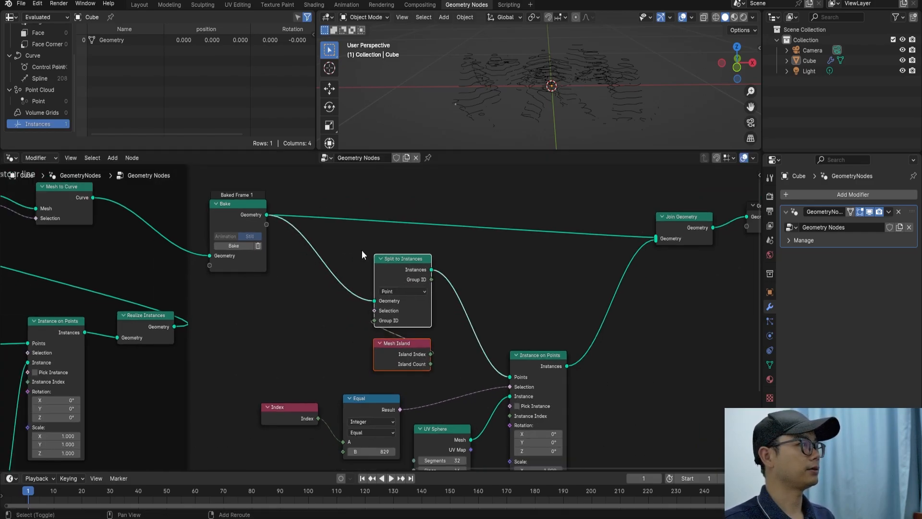
Step: Insert a Curve to Mesh node between Bake and Split to Instances, and align Mesh Island beneath Split to Instances
key(shift+a)
click(341, 240)
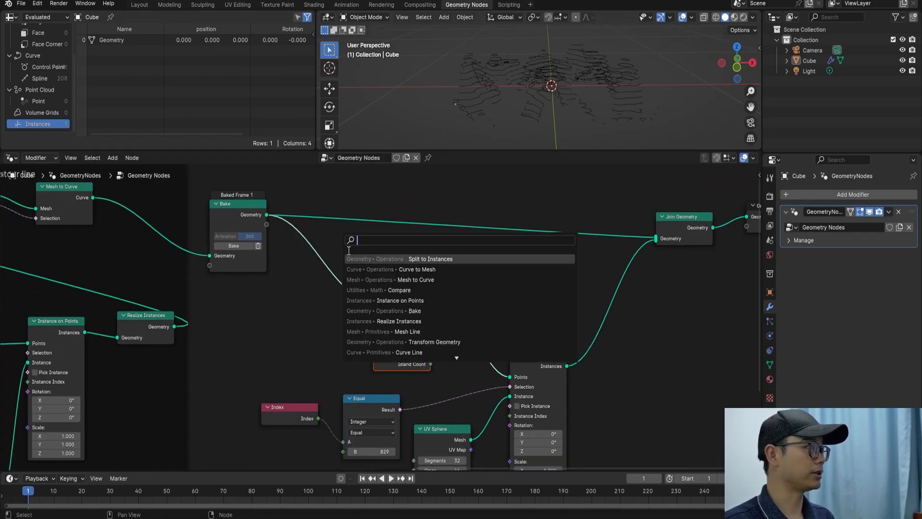
text(cu)
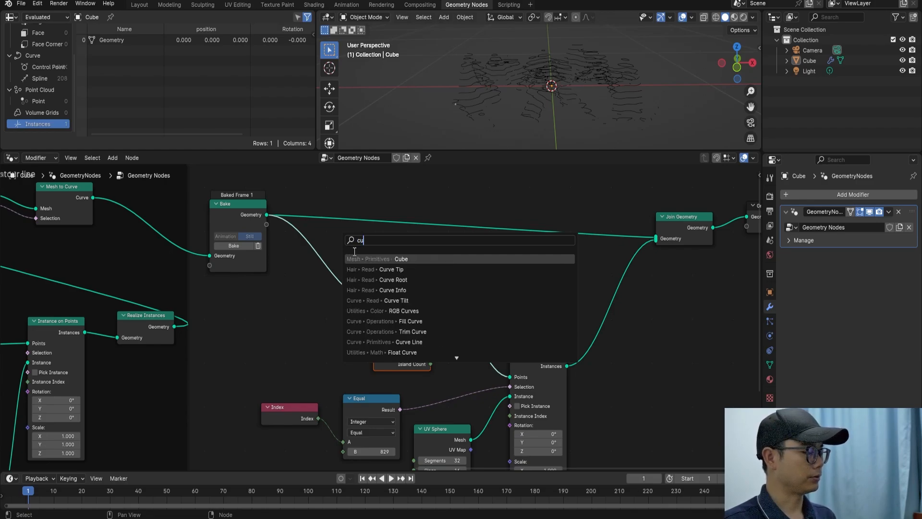
text(rv)
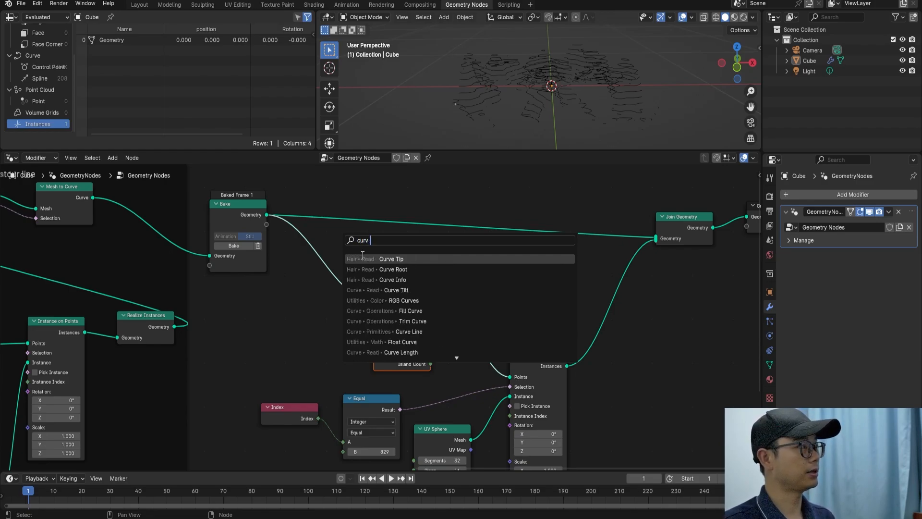
text( t m)
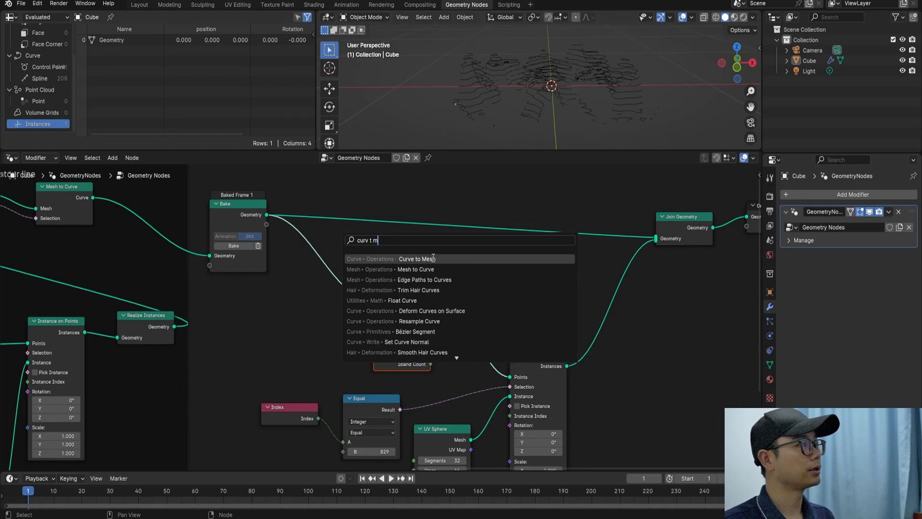
click(433, 258)
click(337, 253)
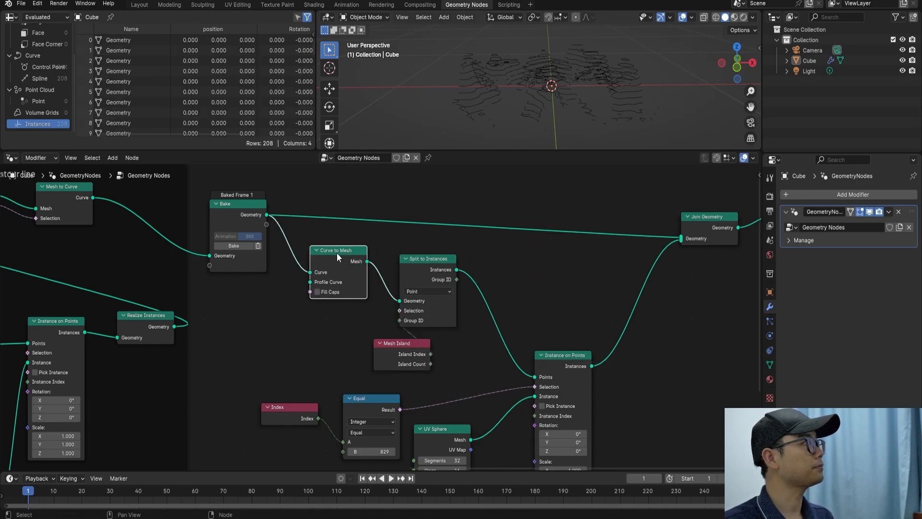
drag(328, 261, 320, 270)
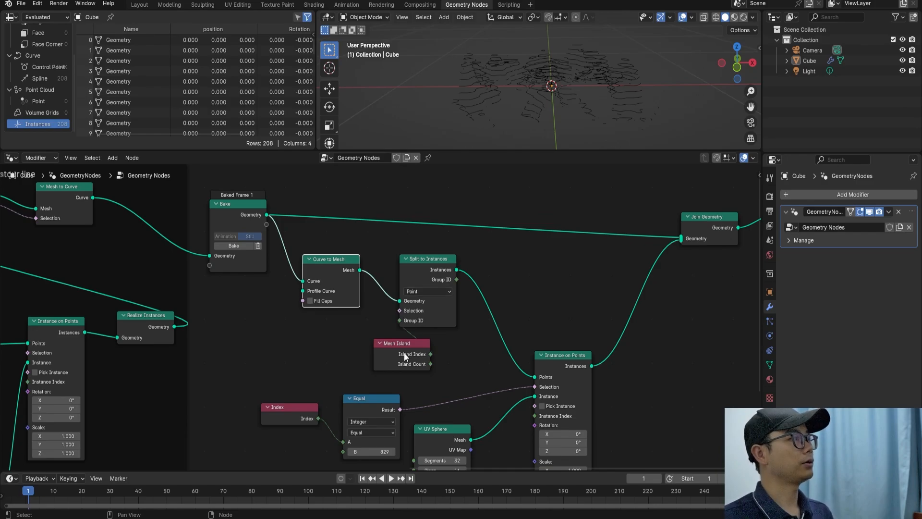
drag(404, 353, 430, 348)
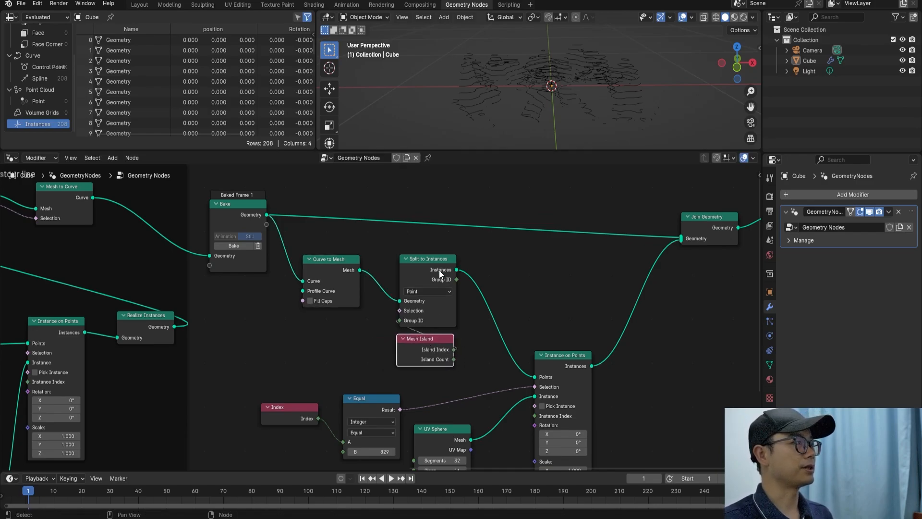
Step: Check the Split to Instances domain options and inspect its output through a temporary Viewer node, deleting the Viewer when done
click(420, 272)
scroll(423, 289, up, 2)
click(433, 287)
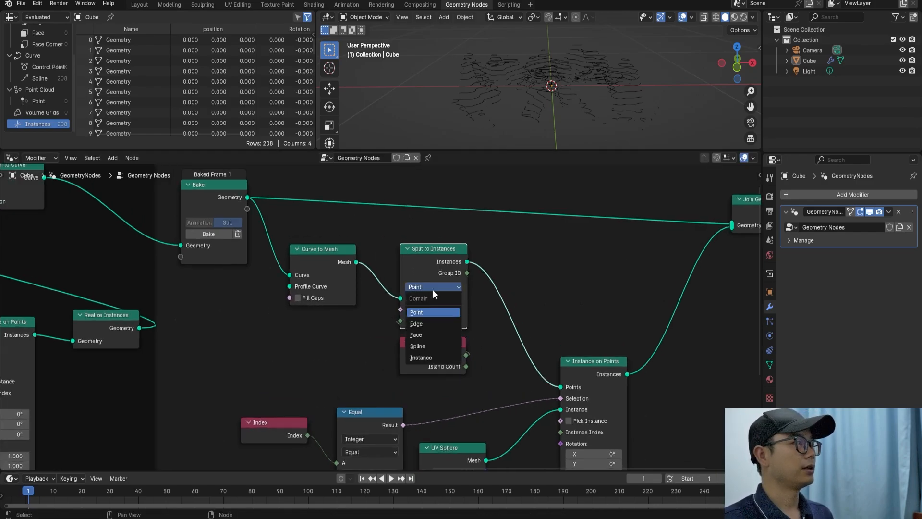
click(433, 289)
click(439, 346)
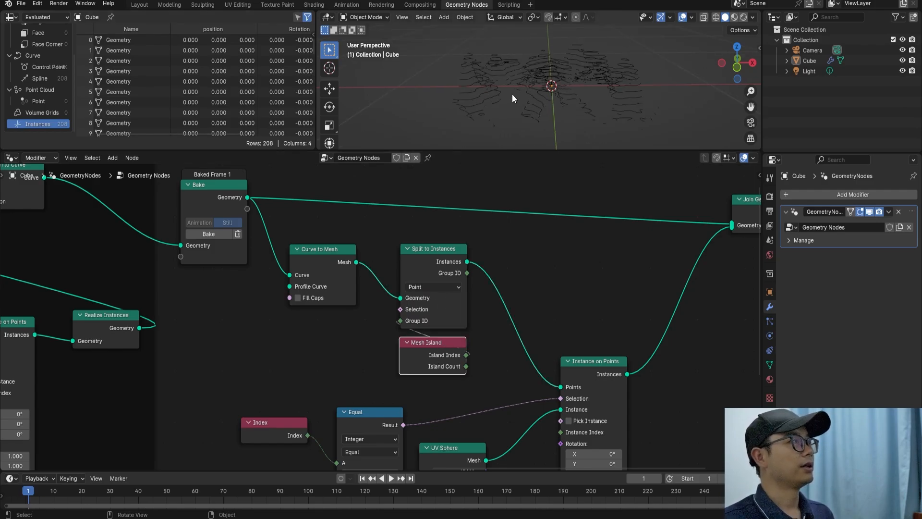
ctrl+shift+click(439, 254)
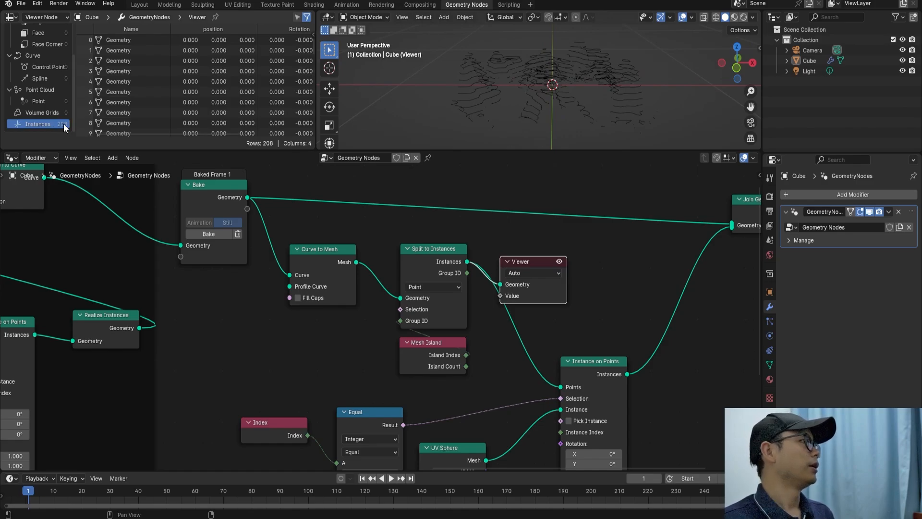
key(x)
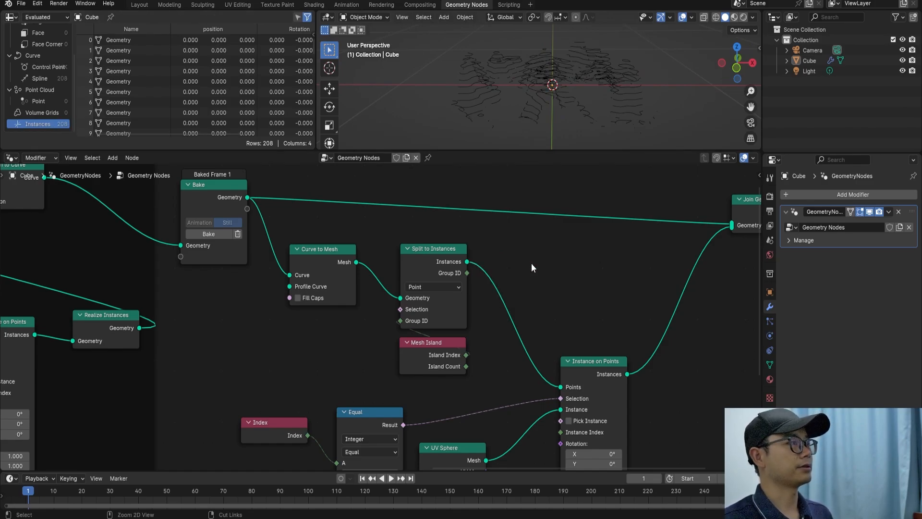
Step: Set the Equal node's B value to 1 and arrange the Index and Equal nodes beside Instance on Points
scroll(531, 263, down, 3)
middle_drag(486, 312, 483, 286)
scroll(463, 344, up, 1)
right_click(396, 396)
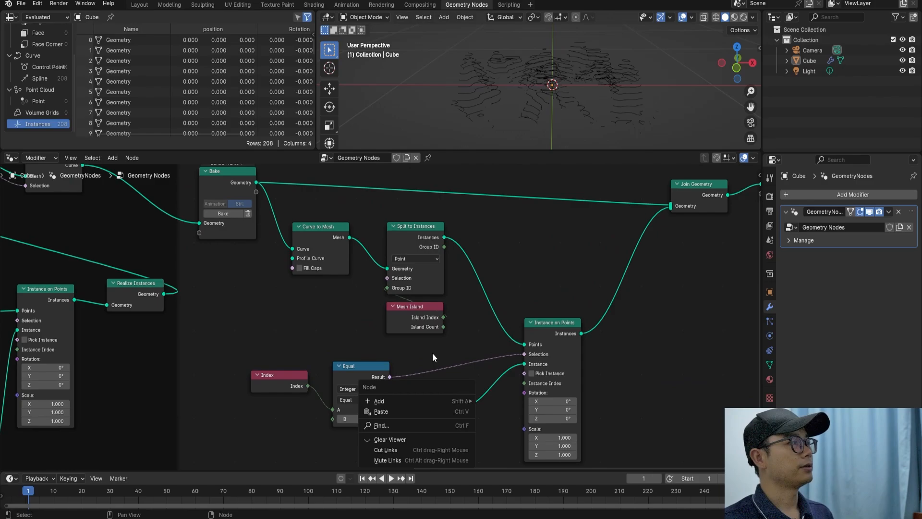
middle_drag(428, 362, 428, 310)
drag(432, 355, 434, 396)
scroll(422, 365, up, 2)
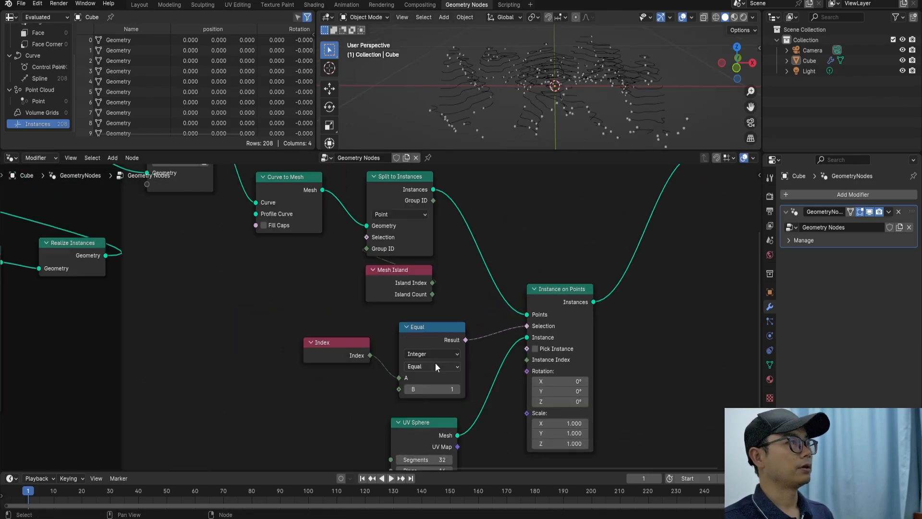
scroll(435, 362, up, 1)
drag(446, 400, 423, 399)
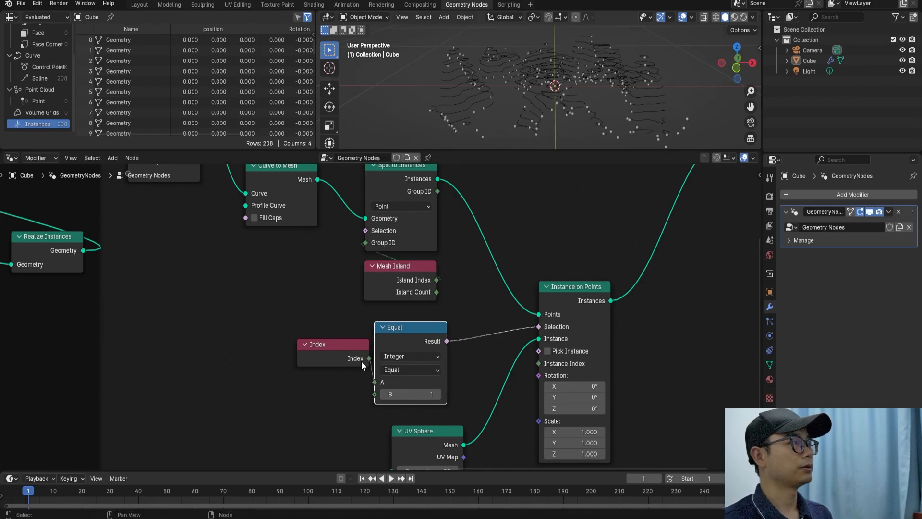
drag(361, 361, 343, 355)
Step: Sweep the Equal node's B value through different indices, such as -47 and 20, and finish at 10
double_click(405, 390)
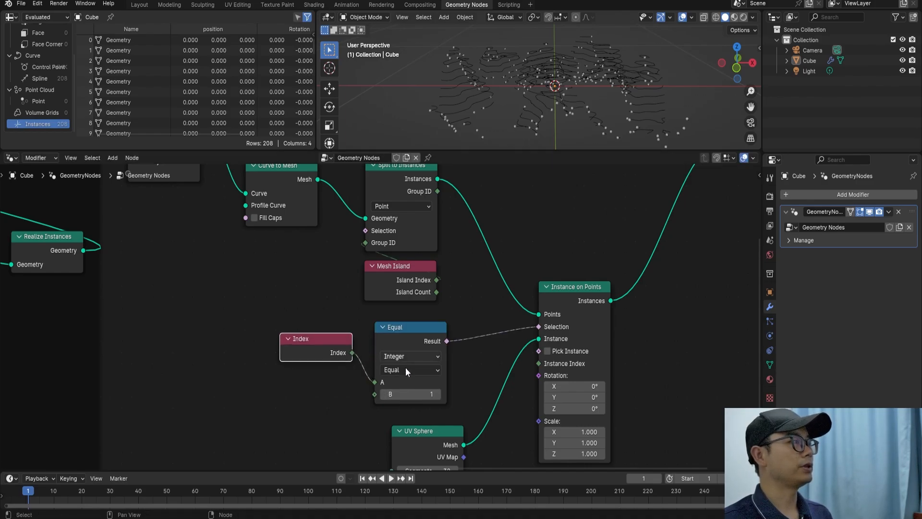
text(27)
key(Return)
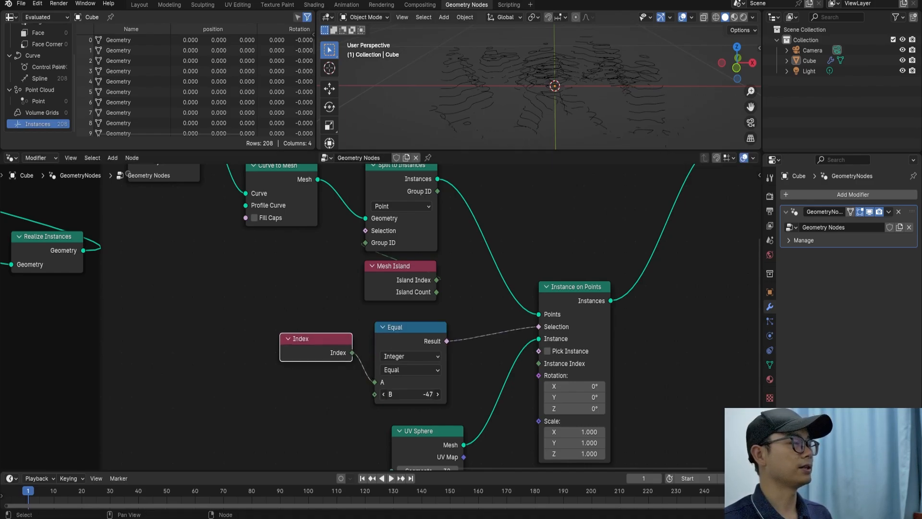
drag(411, 394, 425, 394)
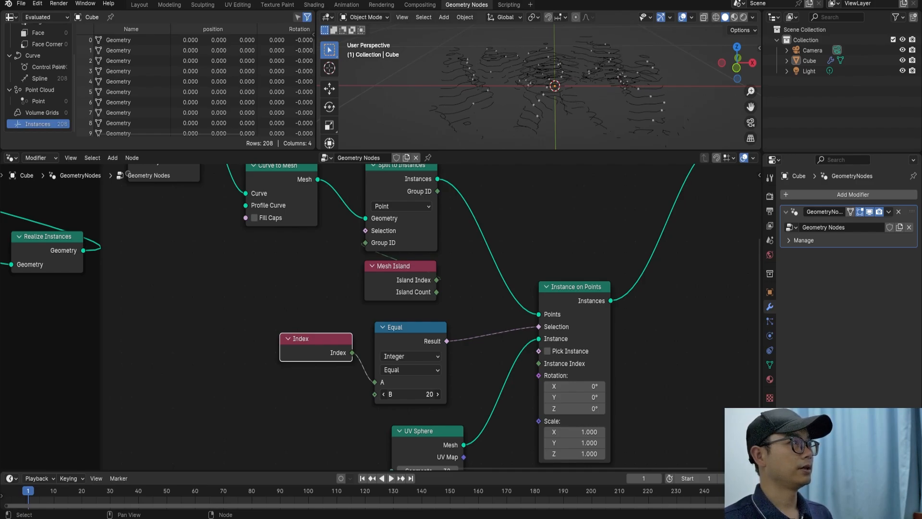
drag(425, 394, 411, 394)
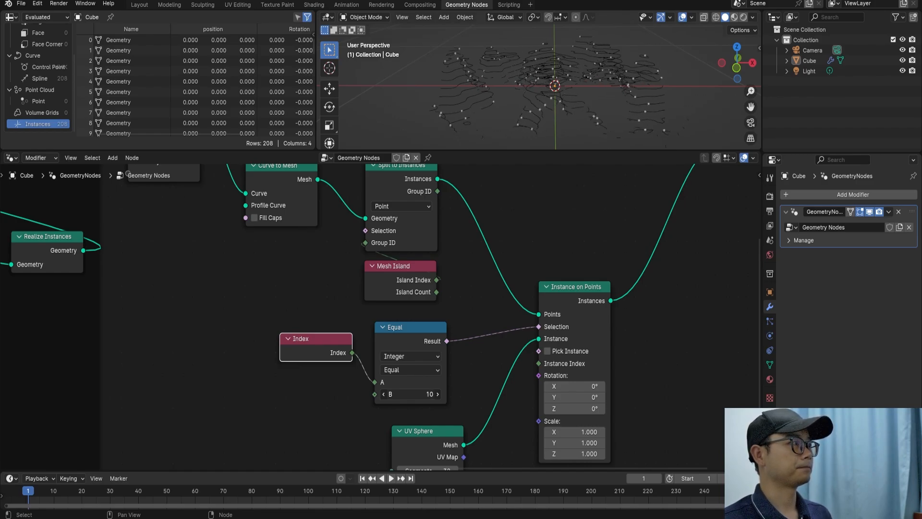
Step: Review the Curve to Mesh, Split to Instances and Mesh Island nodes, including the domains available for splitting
middle_drag(390, 279, 396, 315)
middle_drag(307, 246, 312, 252)
click(310, 245)
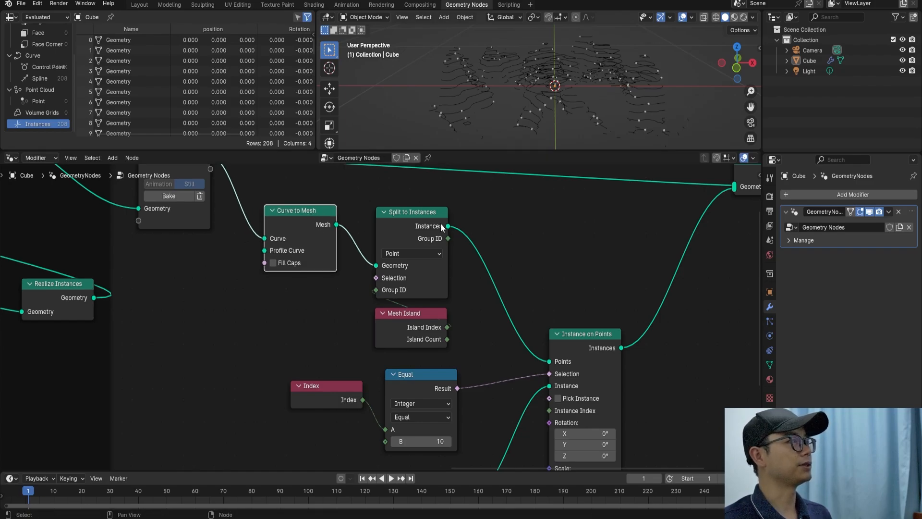
click(401, 229)
click(411, 314)
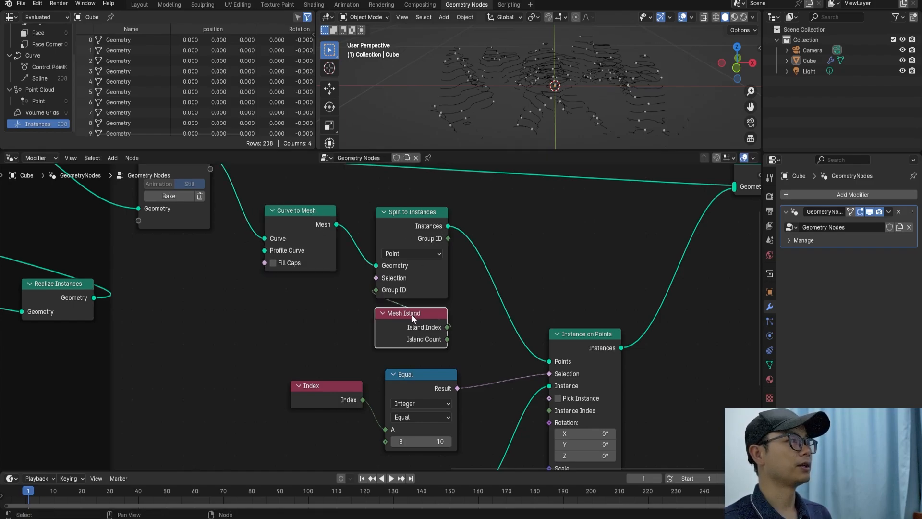
drag(413, 325, 412, 325)
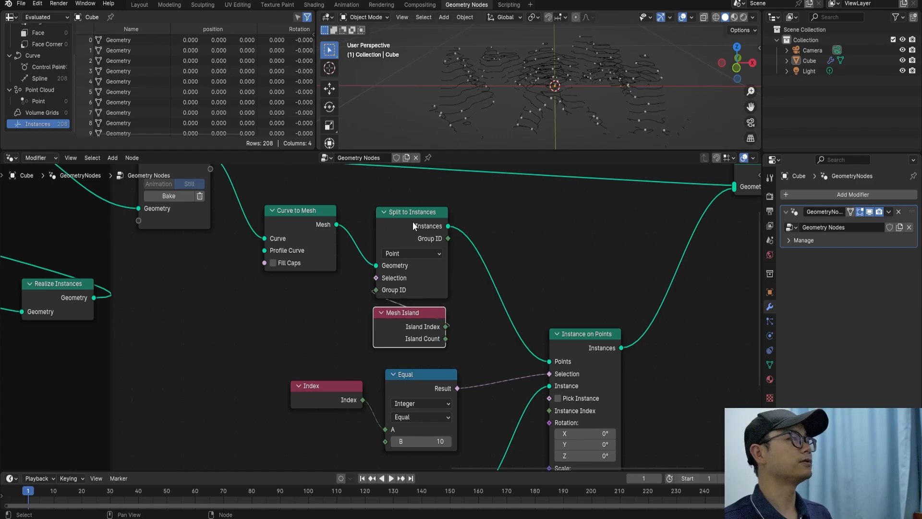
scroll(414, 251, up, 3)
click(364, 262)
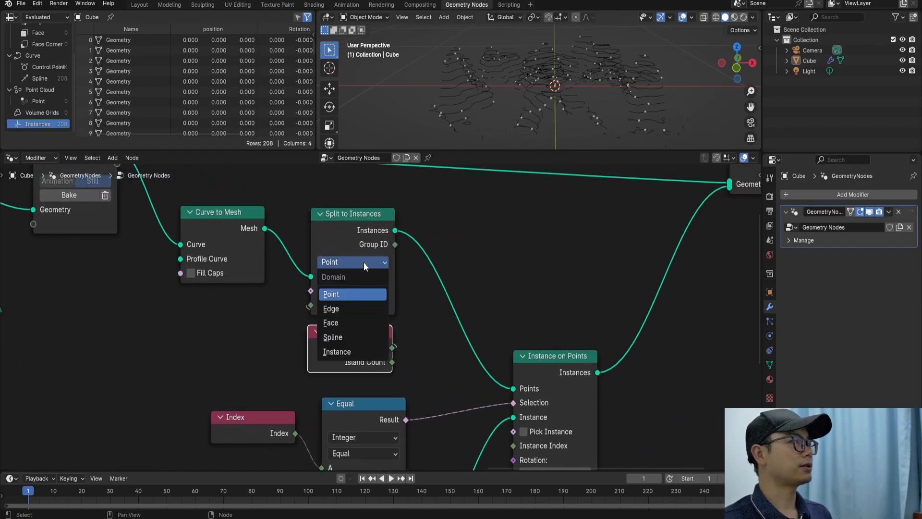
click(356, 262)
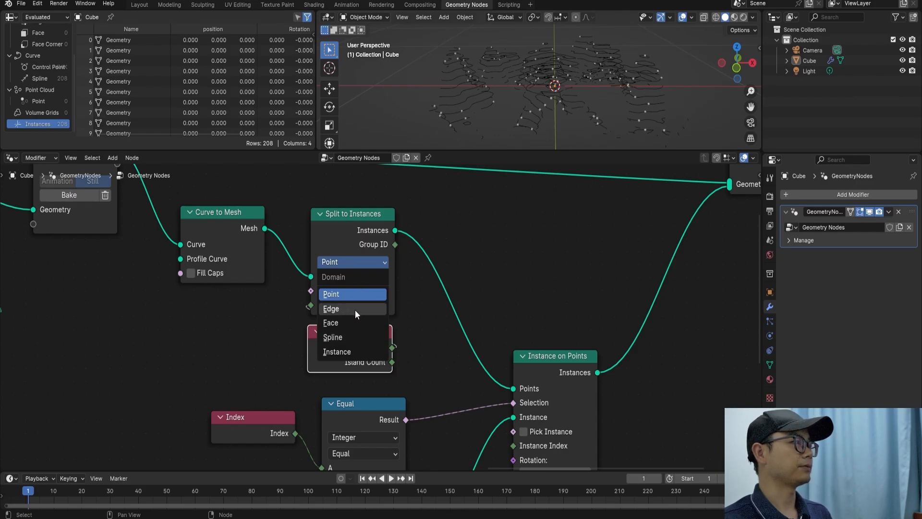
click(387, 277)
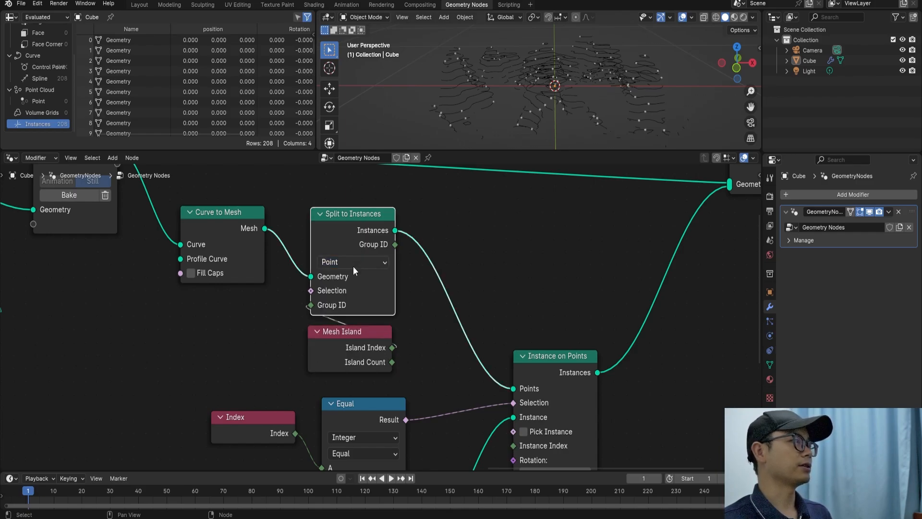
scroll(353, 266, down, 1)
click(374, 329)
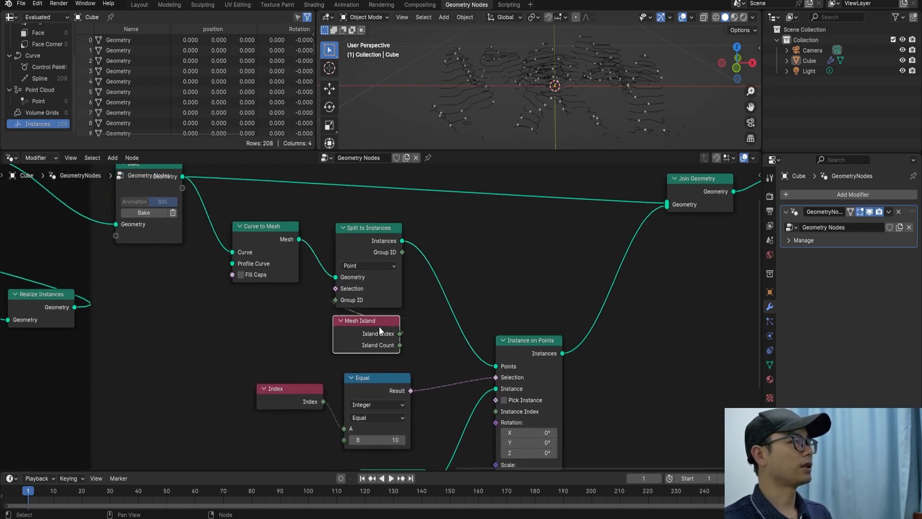
Step: Try the Edge and Face domains on the Split to Instances node and switch it back to Point
click(368, 267)
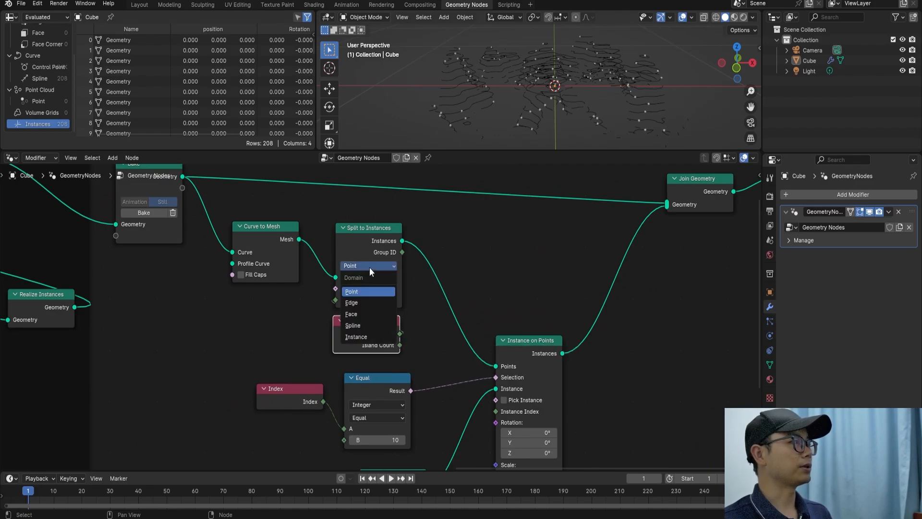
click(369, 302)
click(367, 263)
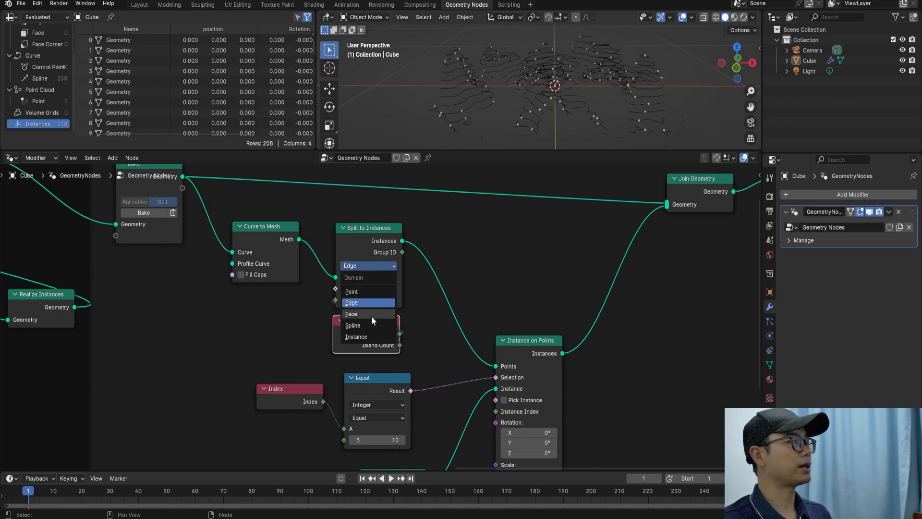
click(371, 318)
click(366, 267)
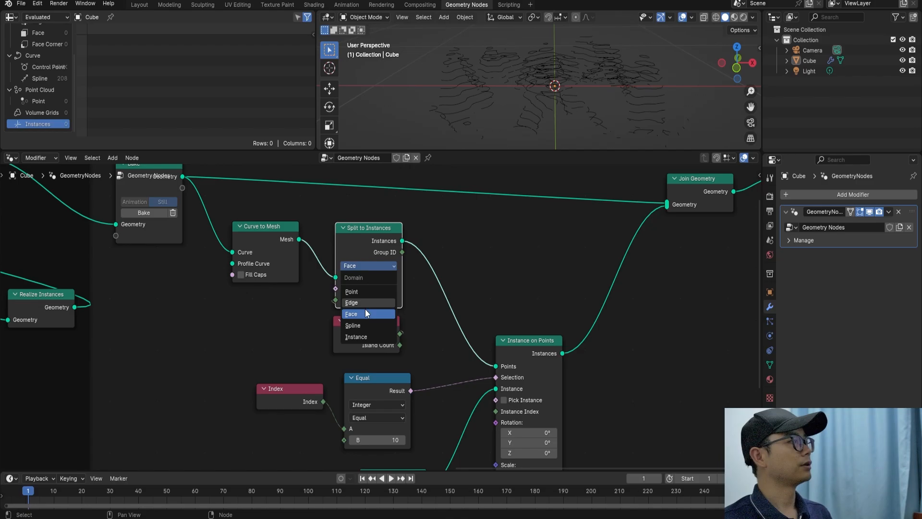
click(367, 303)
click(362, 267)
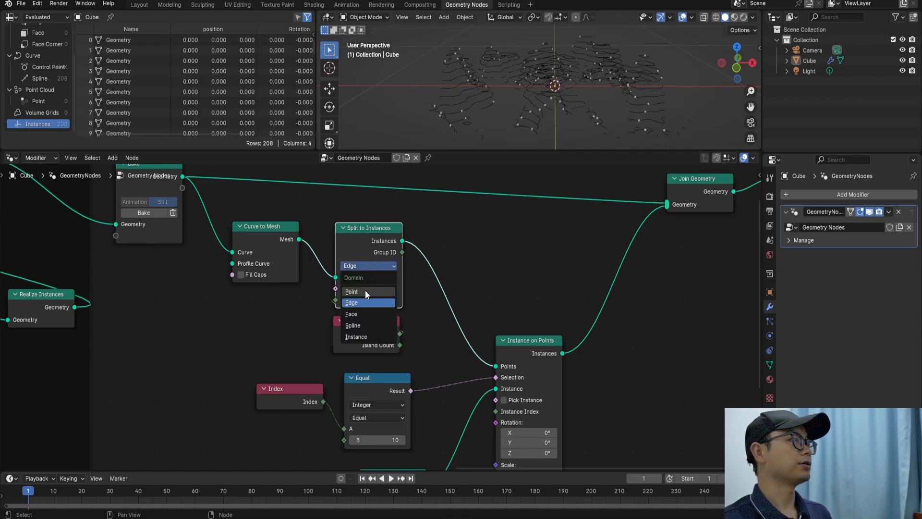
click(365, 290)
click(368, 264)
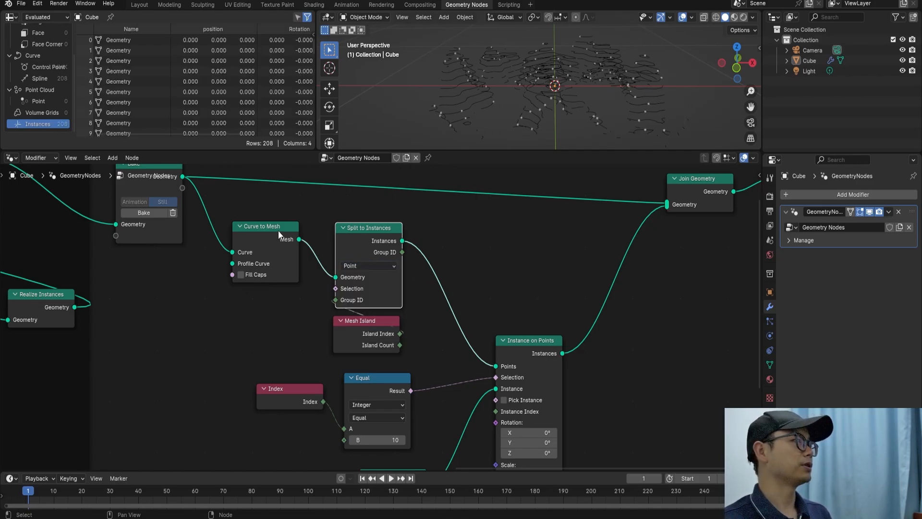
Step: Try feeding the baked curves directly into Split to Instances with the Spline domain, and set the Equal node's B value to 29
click(262, 232)
drag(185, 176, 370, 276)
click(368, 265)
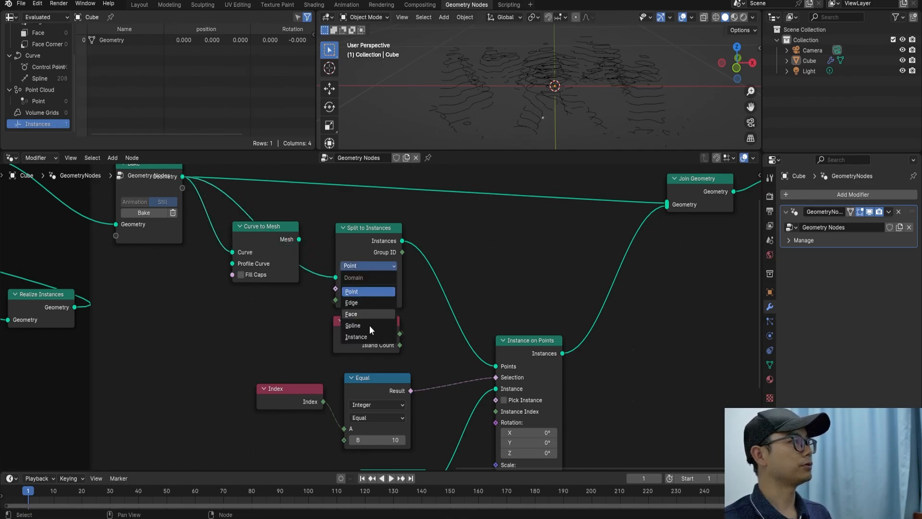
click(366, 325)
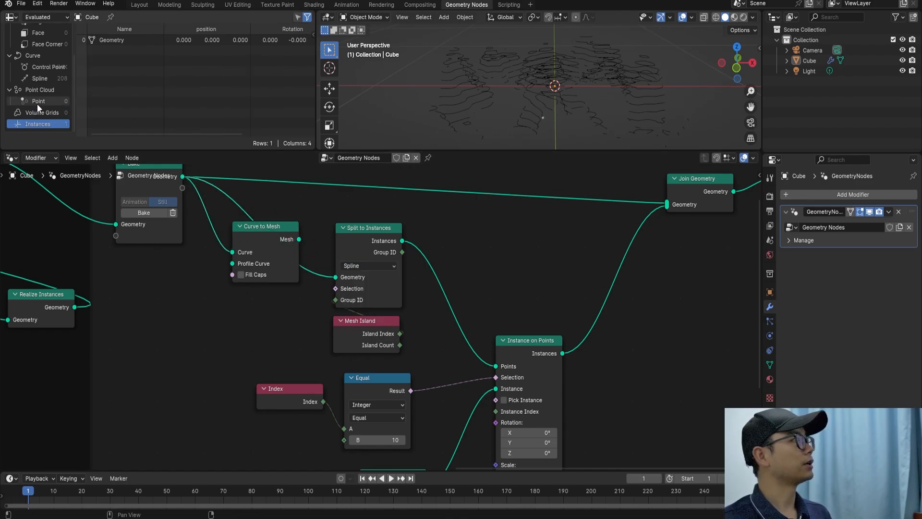
scroll(36, 103, up, 3)
scroll(40, 105, down, 2)
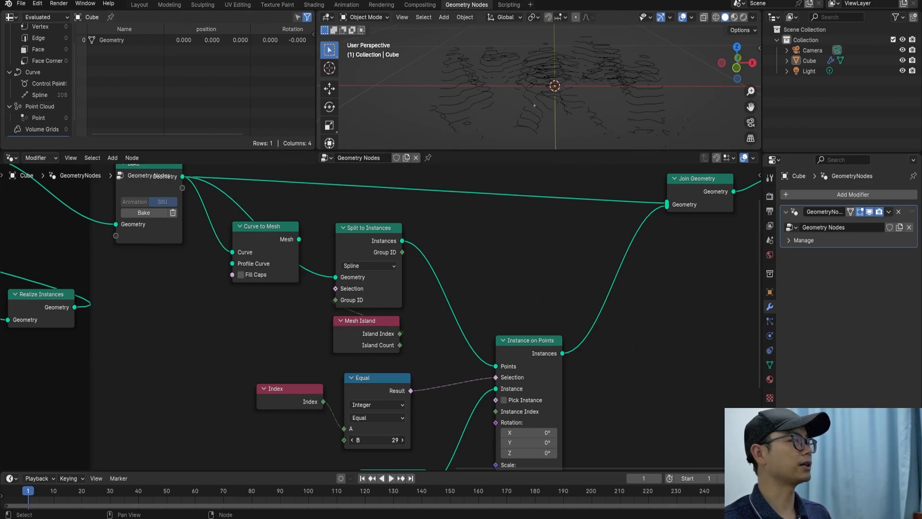
click(271, 236)
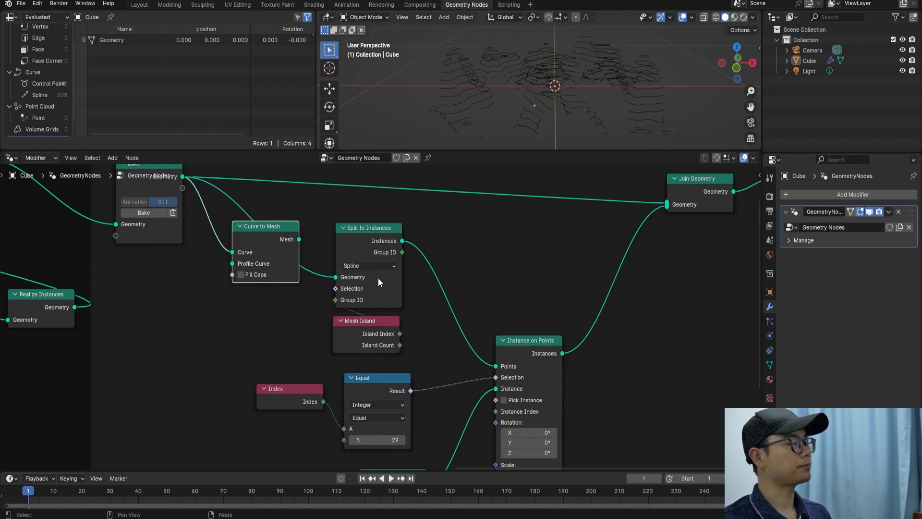
mouse_move(375, 275)
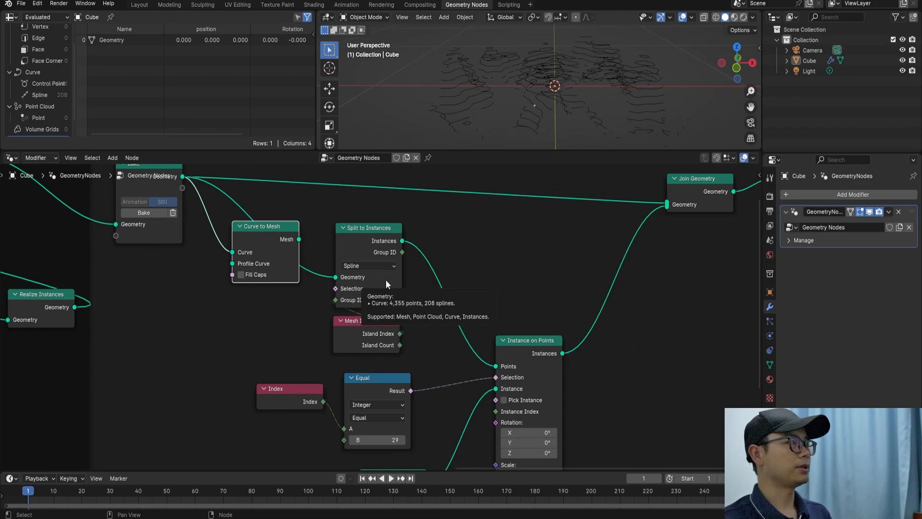
click(364, 252)
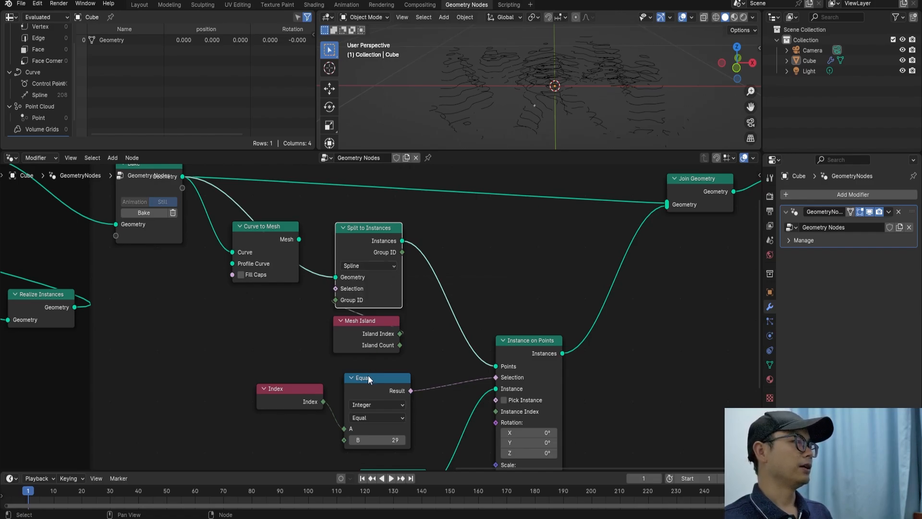
Step: Nudge the Equal and Index nodes slightly to tidy their placement
drag(367, 377, 363, 380)
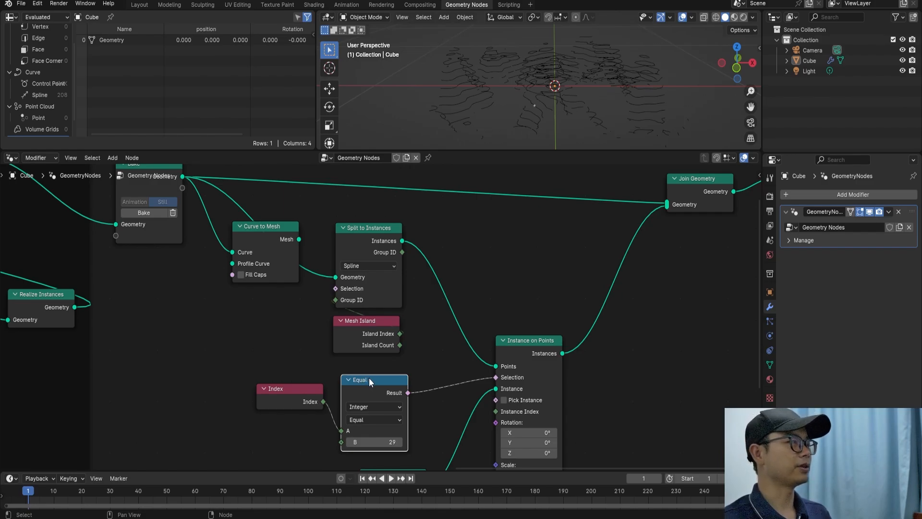
drag(369, 378, 366, 378)
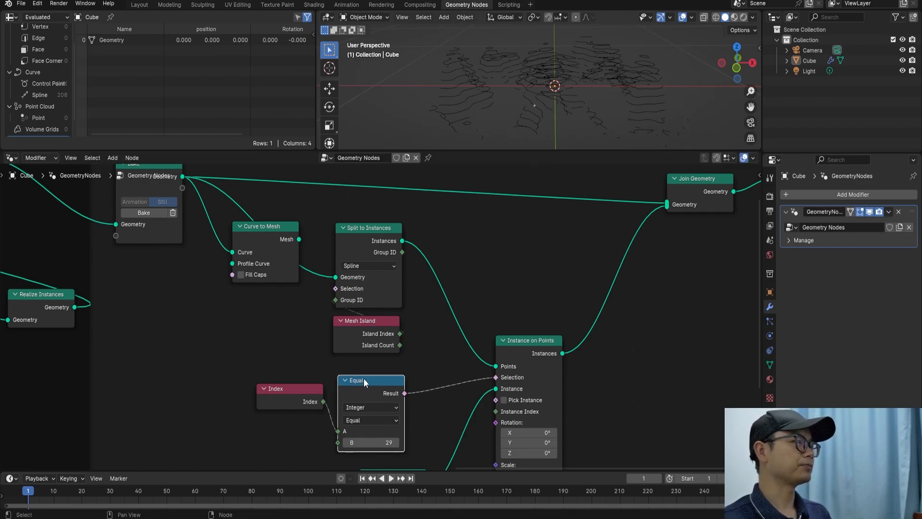
drag(290, 388, 288, 386)
Step: Reconnect the Curve to Mesh output to Split to Instances' Geometry input and set the split domain to Point
drag(299, 238, 336, 277)
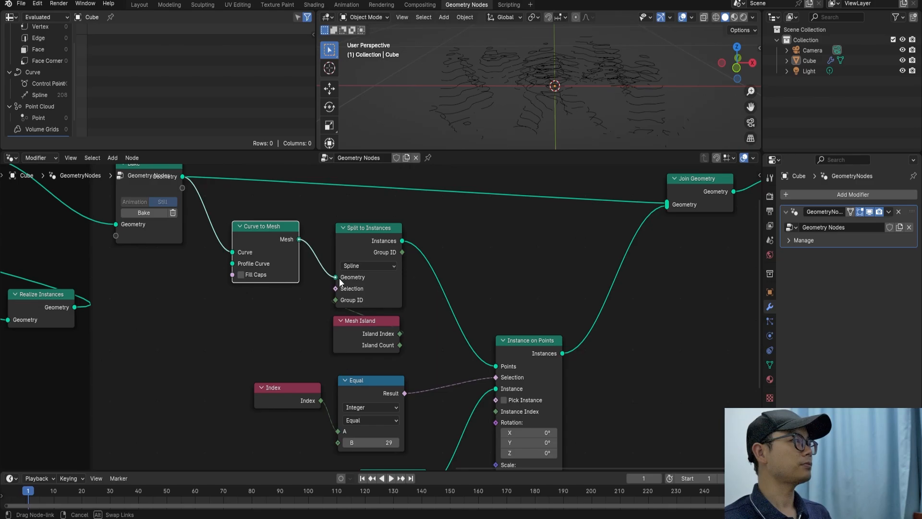
click(382, 267)
click(376, 293)
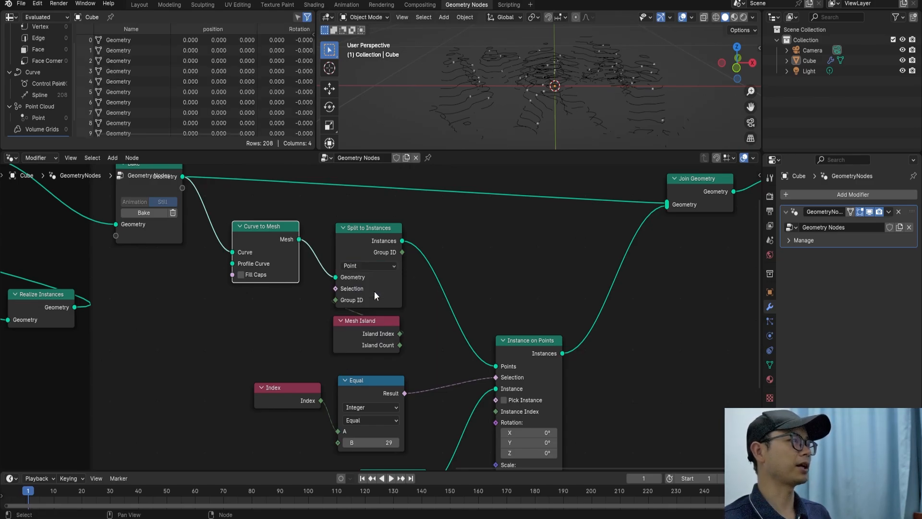
middle_drag(503, 90, 465, 103)
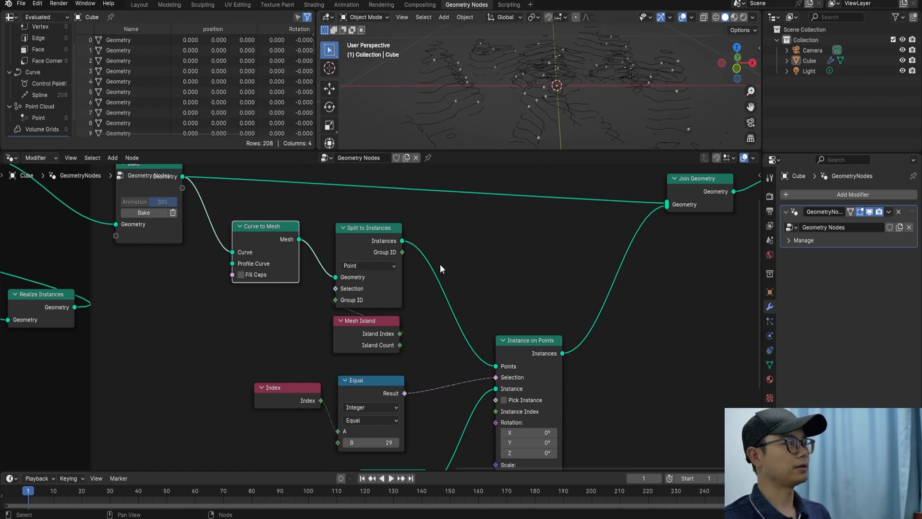
Step: Arrange the Index and Equal nodes side by side beneath the Mesh Island node
middle_drag(390, 335, 403, 333)
drag(376, 384, 368, 385)
drag(310, 386, 307, 385)
middle_drag(429, 137, 448, 100)
middle_drag(454, 399, 473, 362)
click(399, 359)
drag(400, 359, 410, 357)
drag(322, 353, 326, 347)
drag(426, 358, 387, 343)
drag(326, 342, 378, 338)
Step: Align the UV Sphere node under Equal and move Instance on Points and Join Geometry closer to the other nodes
scroll(421, 324, down, 3)
middle_drag(419, 387, 414, 339)
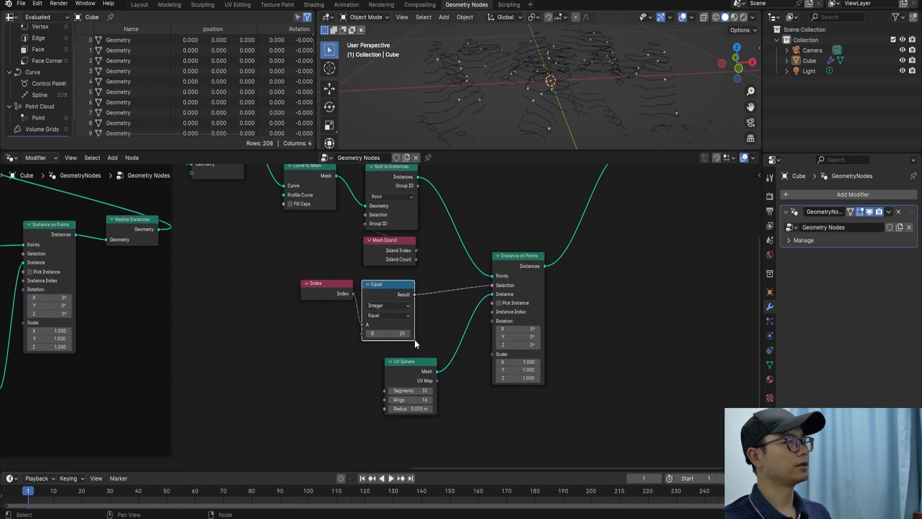
drag(412, 364, 384, 358)
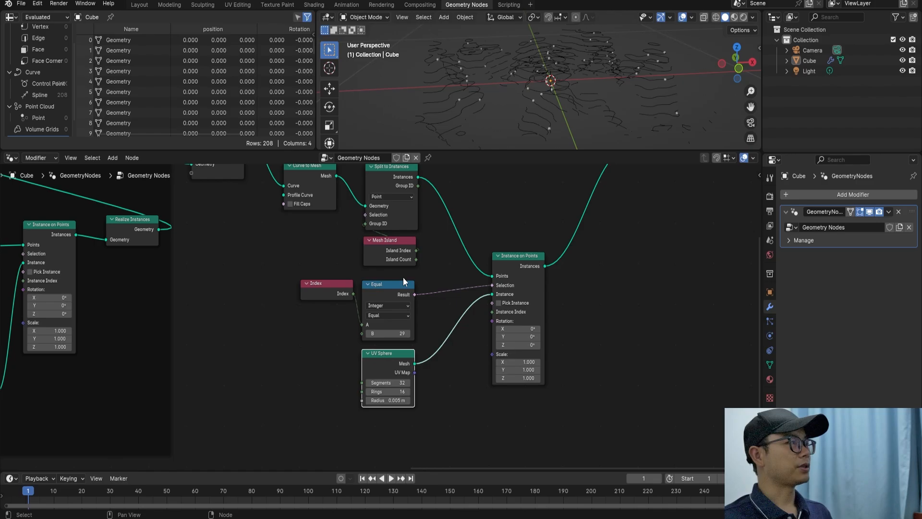
middle_drag(403, 277, 401, 333)
scroll(471, 342, down, 1)
drag(498, 315, 459, 310)
scroll(459, 309, up, 1)
middle_drag(458, 312, 455, 329)
drag(634, 202, 566, 204)
Step: Add a Scene Time node with its Frame output driving the Equal node's B input, and play the animation
middle_drag(371, 385, 475, 356)
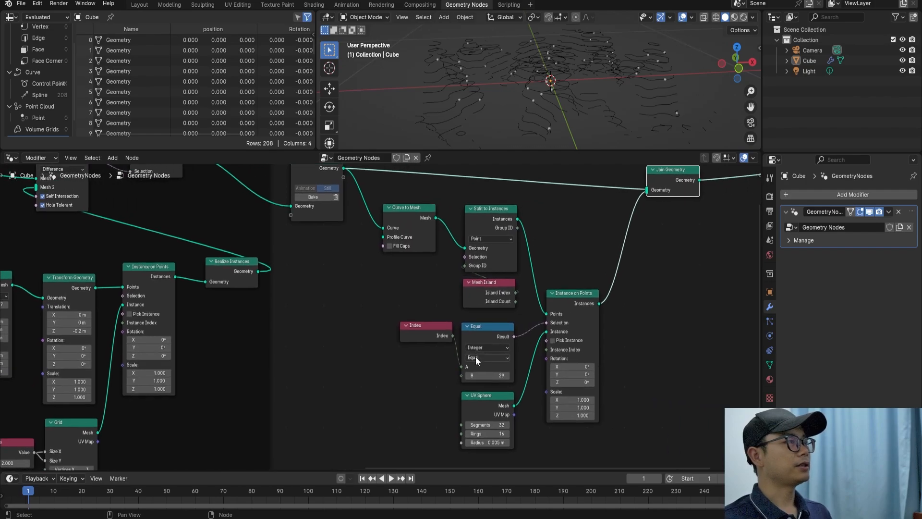
scroll(475, 384, up, 3)
middle_drag(474, 397, 488, 361)
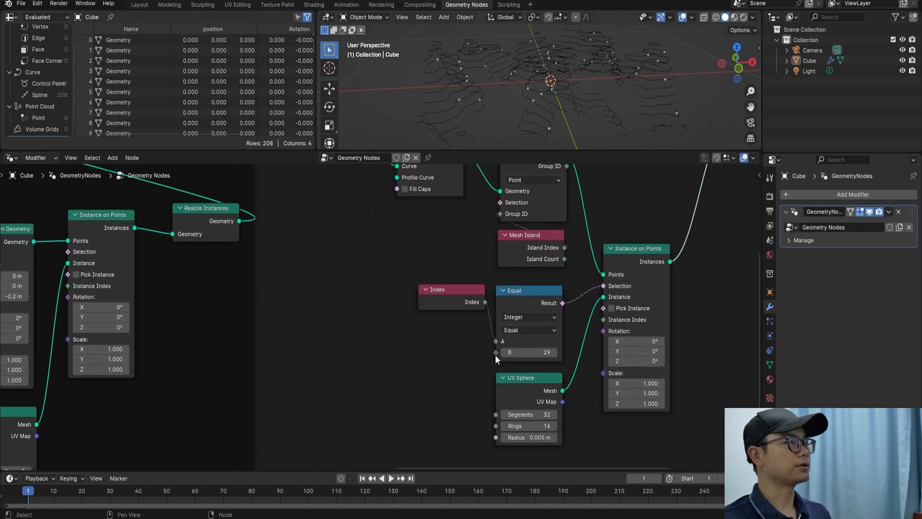
drag(496, 352, 456, 377)
text(sc)
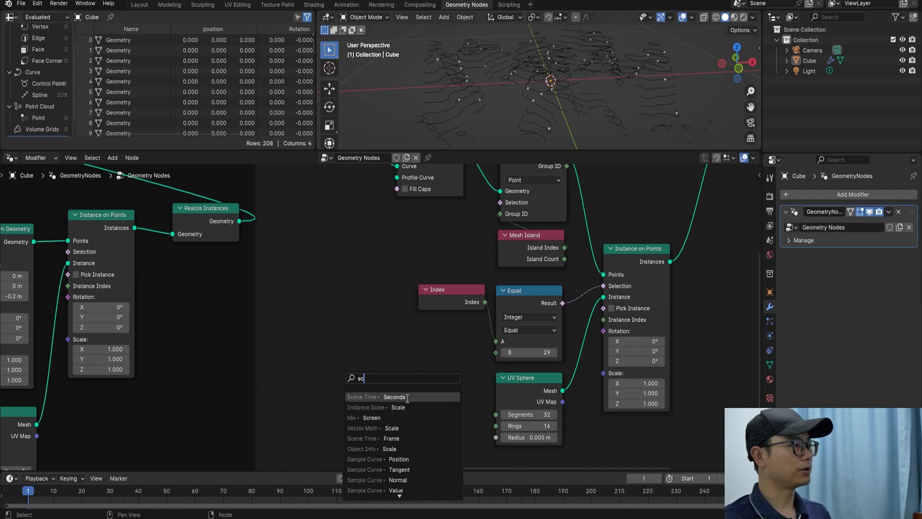
click(392, 438)
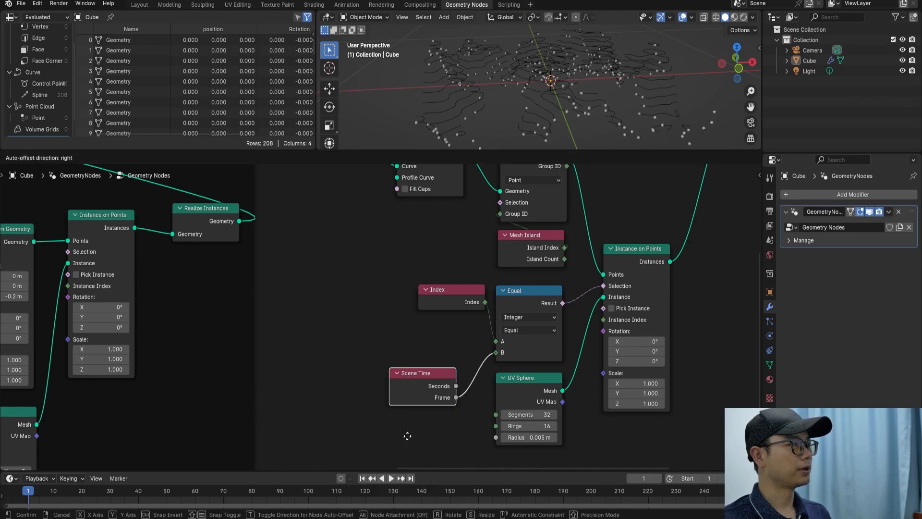
click(330, 400)
drag(352, 349, 329, 345)
key(space)
key(space)
Step: Insert an Add math node on the link between Scene Time's Frame output and the Equal node's B input
key(shift+a)
click(371, 306)
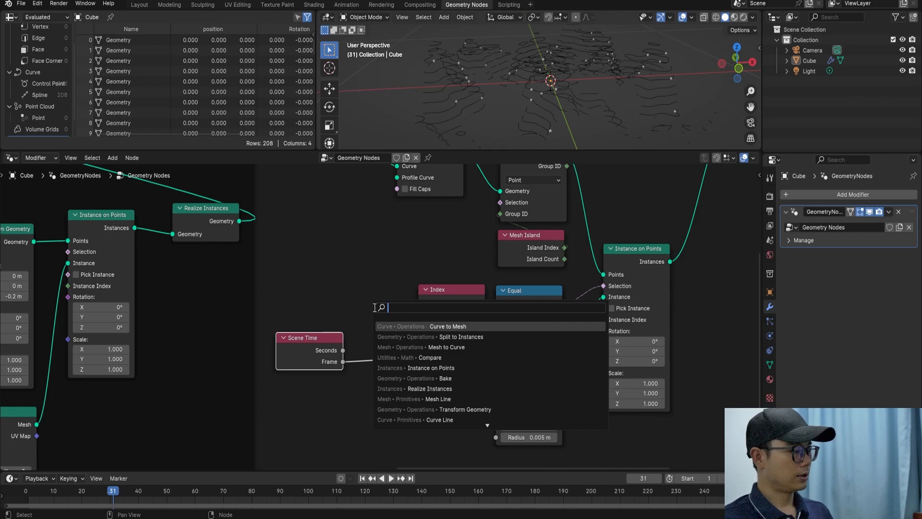
text(add)
key(Return)
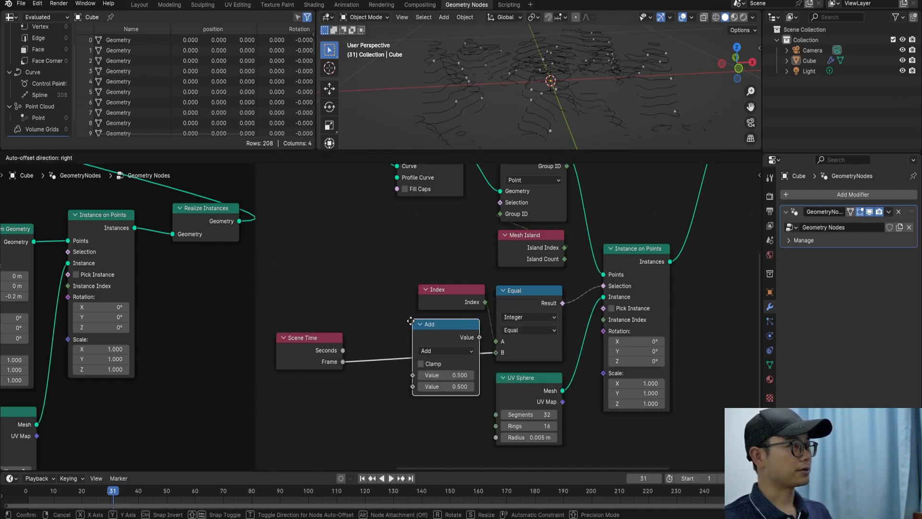
click(356, 331)
drag(404, 346, 381, 346)
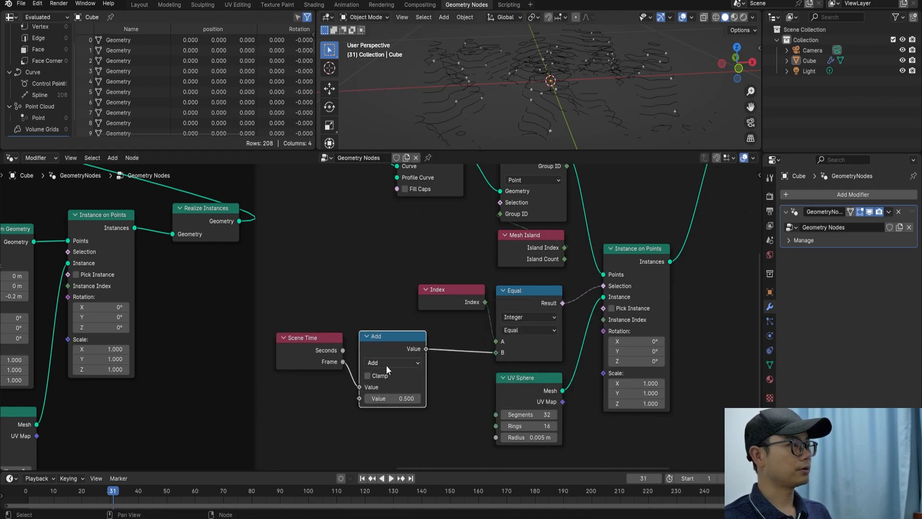
Step: Change the math node's operation to Multiply and play the animation to check the spheres' speed
click(387, 363)
click(425, 411)
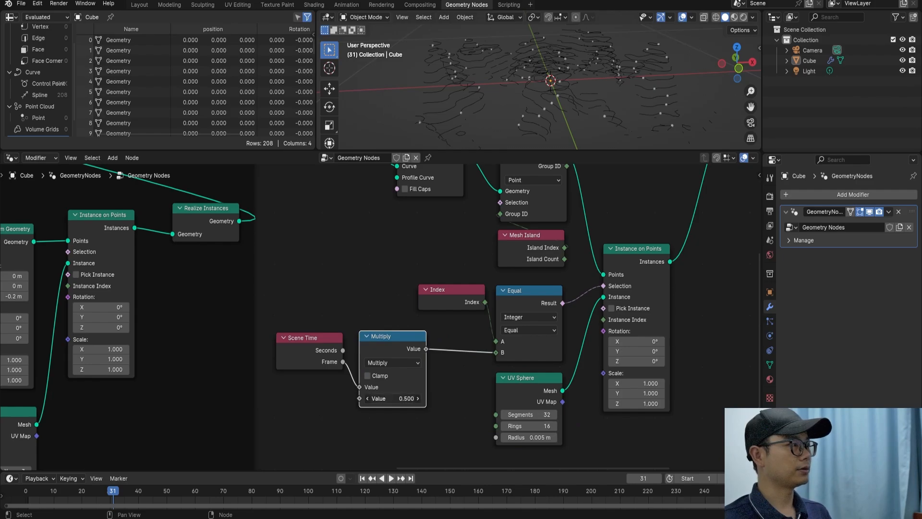
key(space)
key(space)
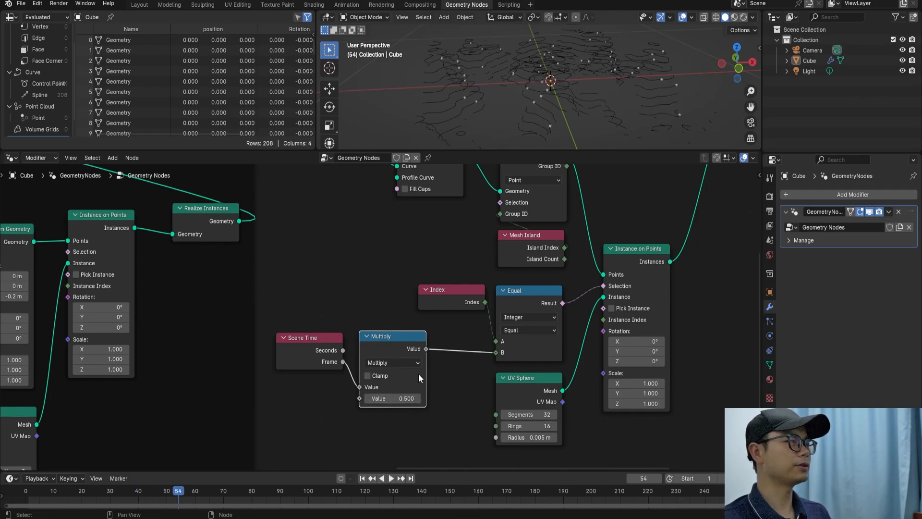
key(space)
key(space)
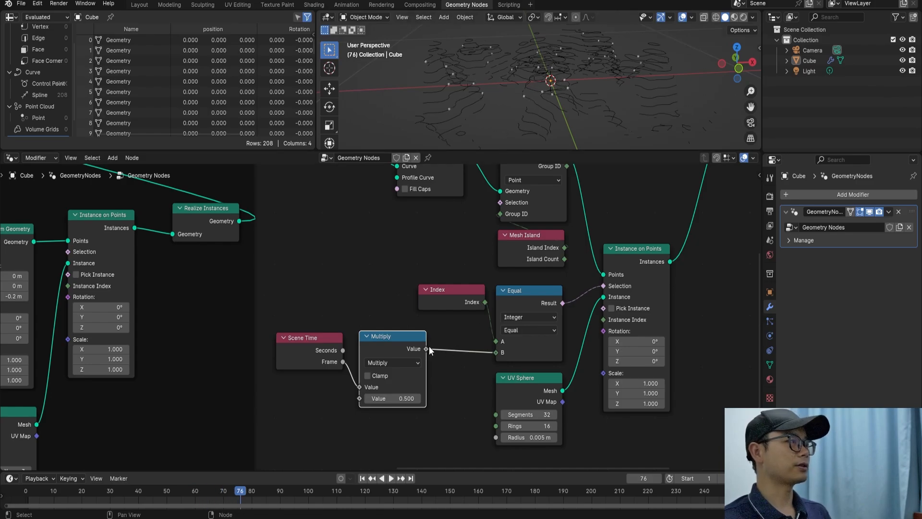
Step: Set the Multiply node's value to 2 and replay the animation from frame 0
click(400, 398)
text(2)
key(Return)
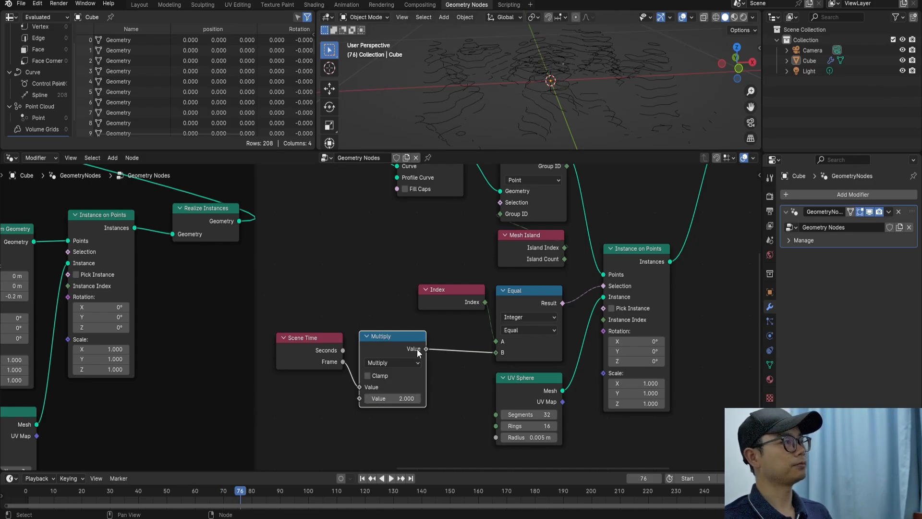
key(space)
key(space)
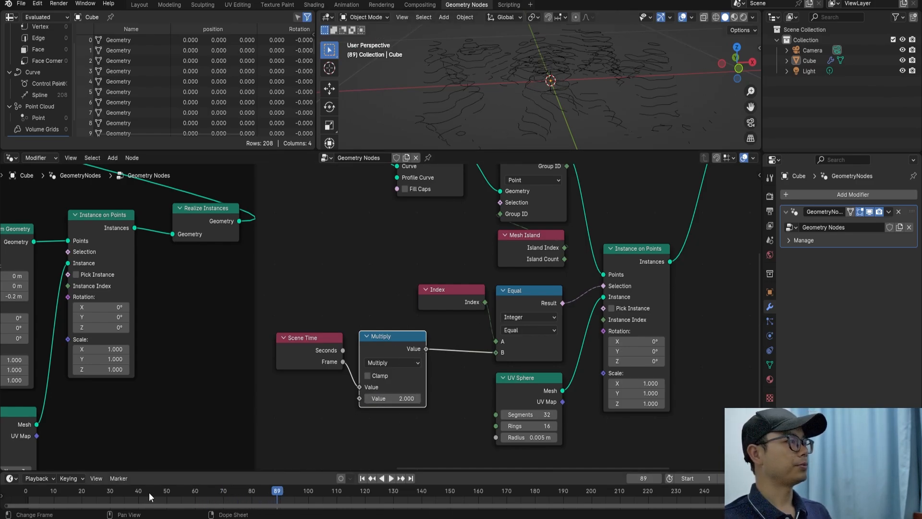
click(24, 492)
key(space)
key(space)
Step: Shift the split, index, compare, sphere and instancing nodes away from Multiply to make room for another node
scroll(427, 296, down, 3)
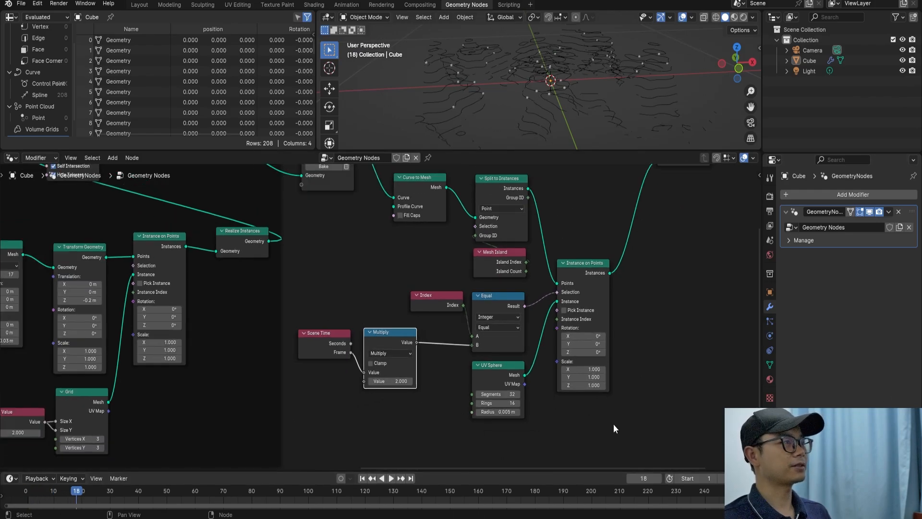
scroll(611, 422, down, 3)
scroll(586, 416, up, 3)
drag(500, 304, 510, 303)
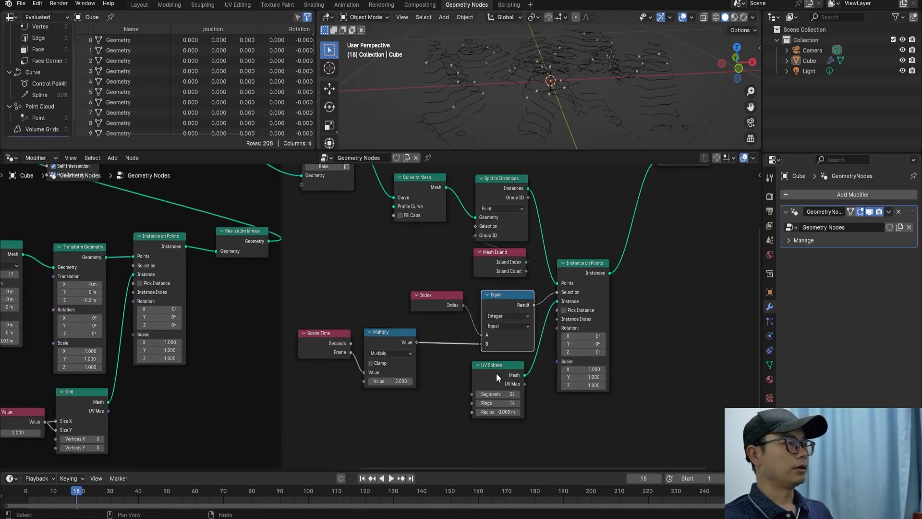
drag(497, 377, 508, 381)
drag(578, 433, 520, 283)
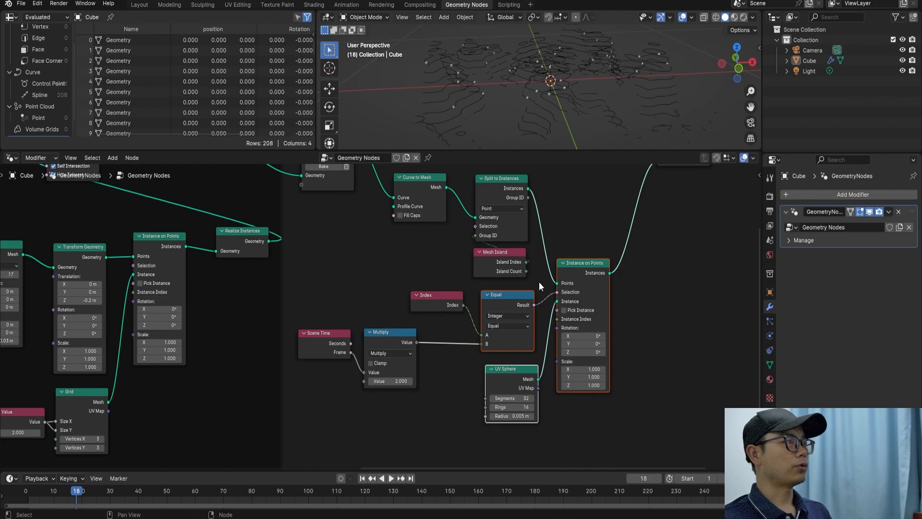
drag(592, 433, 571, 202)
Step: Duplicate the Multiply node and insert the copy on the link between Multiply and the Equal node's B input
middle_drag(571, 202, 530, 194)
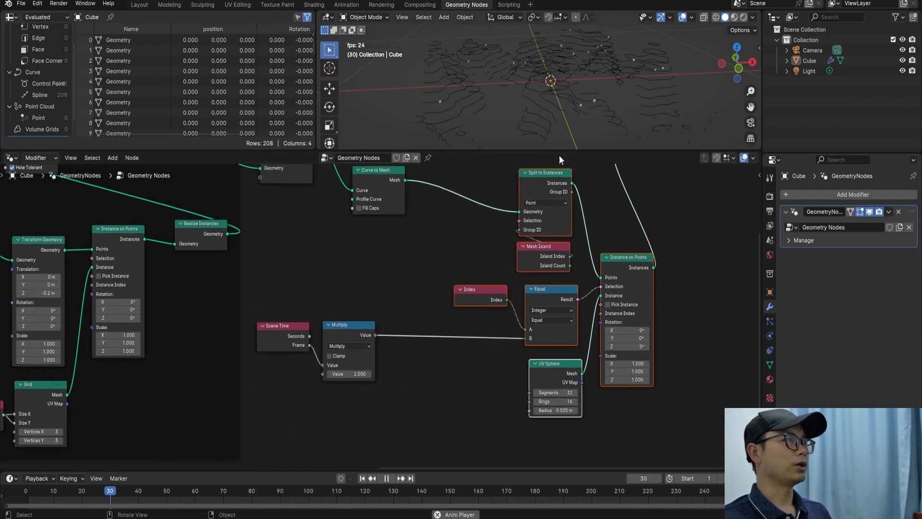
key(shift+a)
click(408, 307)
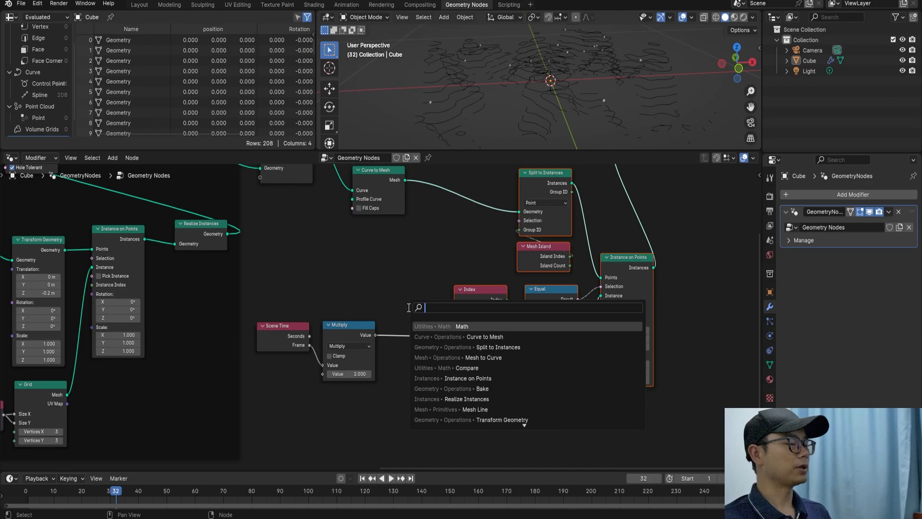
click(334, 330)
key(shift+d)
click(429, 335)
scroll(423, 343, up, 3)
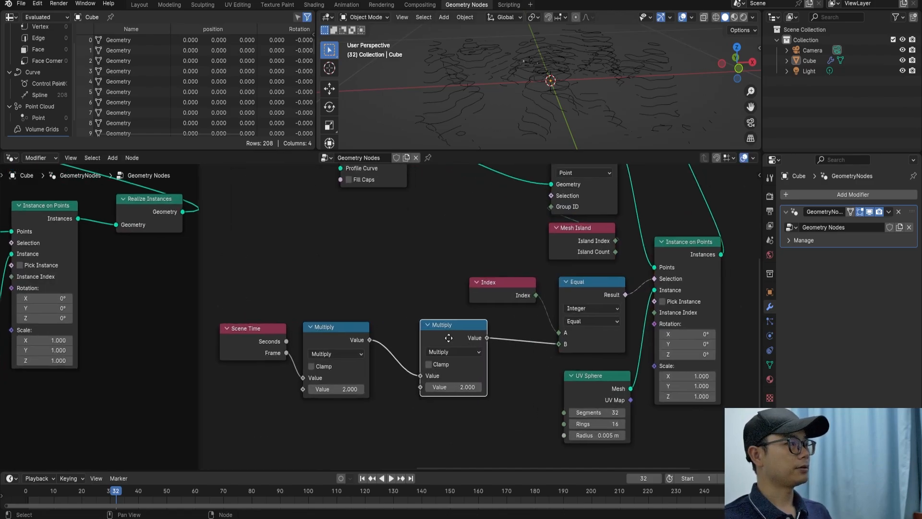
Step: Change the duplicated math node's operation to Floored Modulo, set its value to 10 and play the animation
click(413, 350)
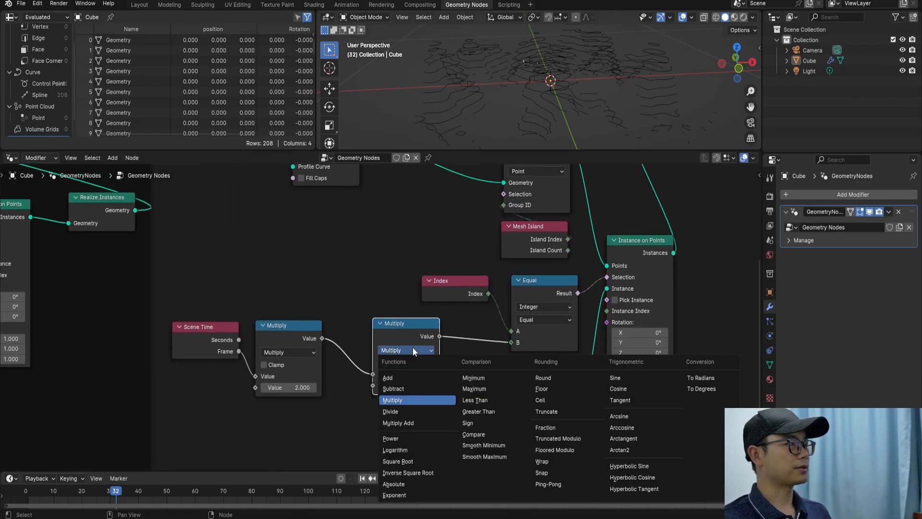
click(569, 449)
mouse_move(411, 377)
mouse_down()
mouse_move(433, 382)
mouse_move(407, 382)
mouse_move(420, 382)
mouse_up()
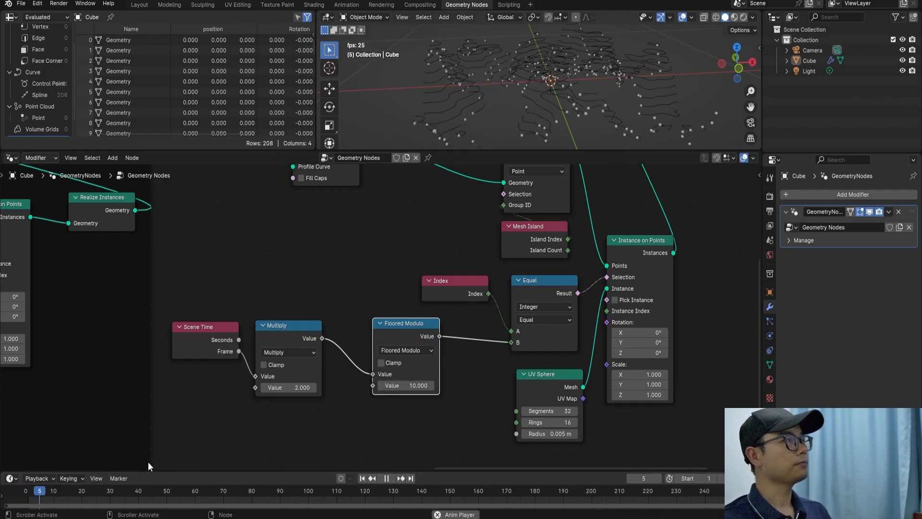
key(space)
Step: Raise the Floored Modulo node's value to 104.2 and play the animation to check the looping spheres
drag(407, 386, 418, 383)
key(space)
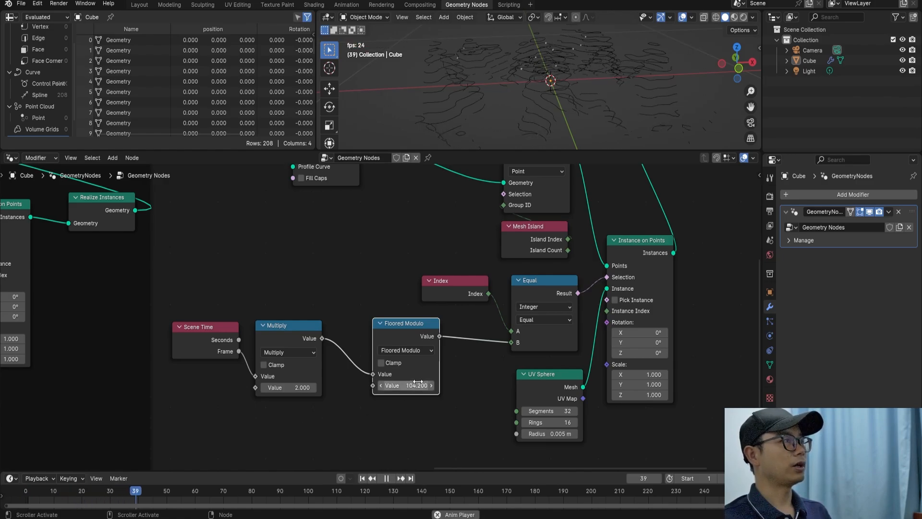
key(space)
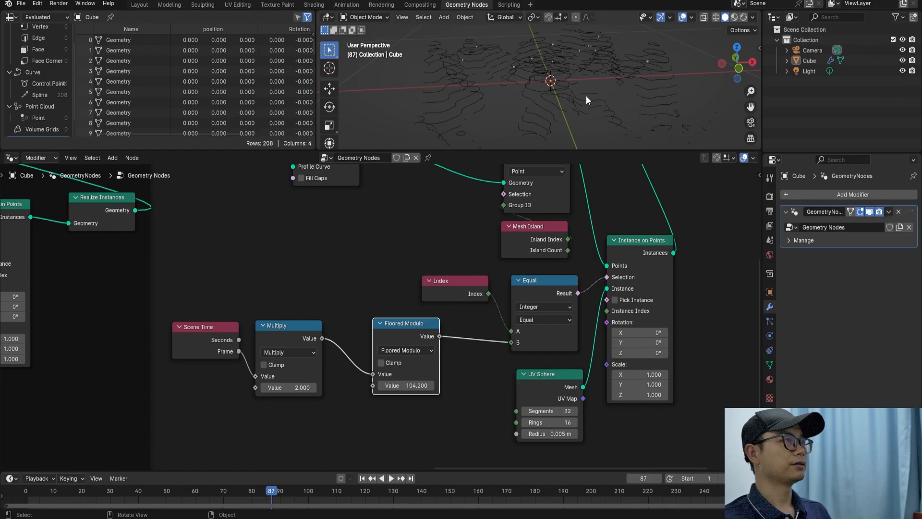
Step: Reposition the Curve to Mesh node to free space after the Bake node and save the file
scroll(481, 308, down, 3)
click(396, 250)
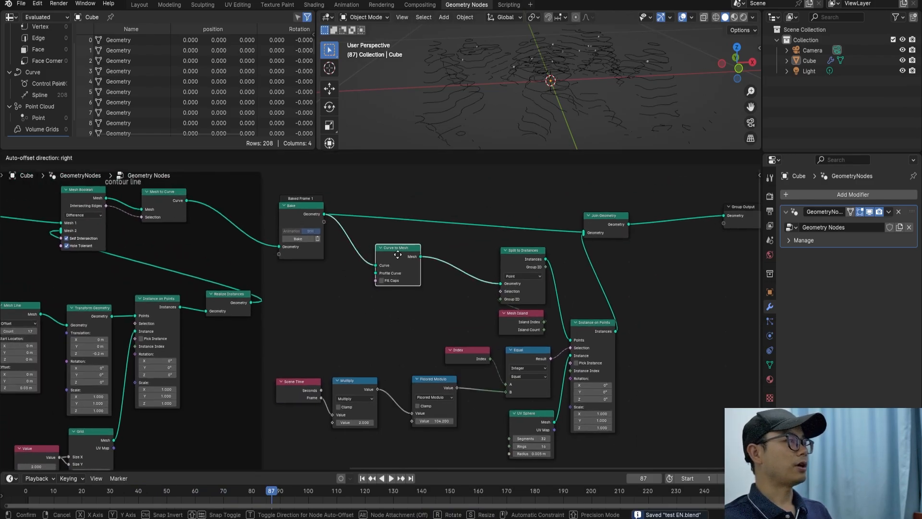
key(ctrl+s)
scroll(394, 249, up, 1)
Step: Move the Bake node and merge its two output links through a reroute point
click(284, 192)
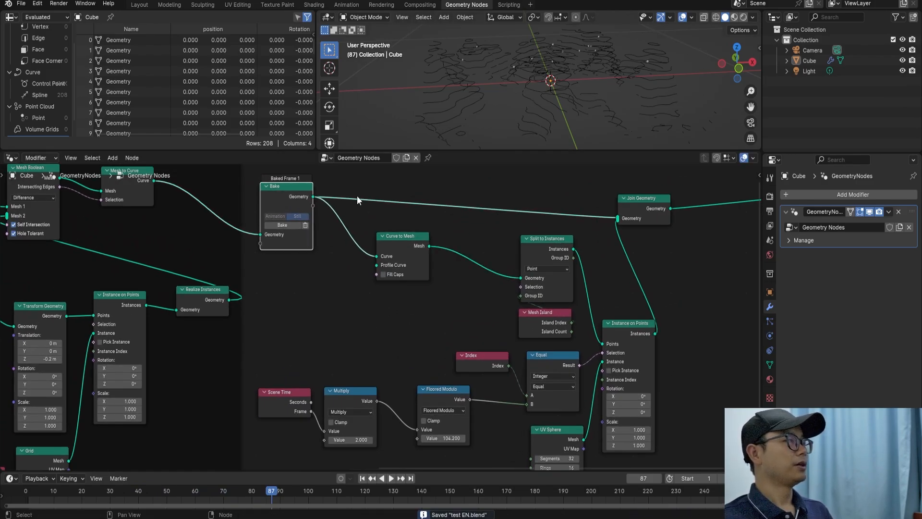
shift+right_drag(350, 245, 364, 194)
click(339, 189)
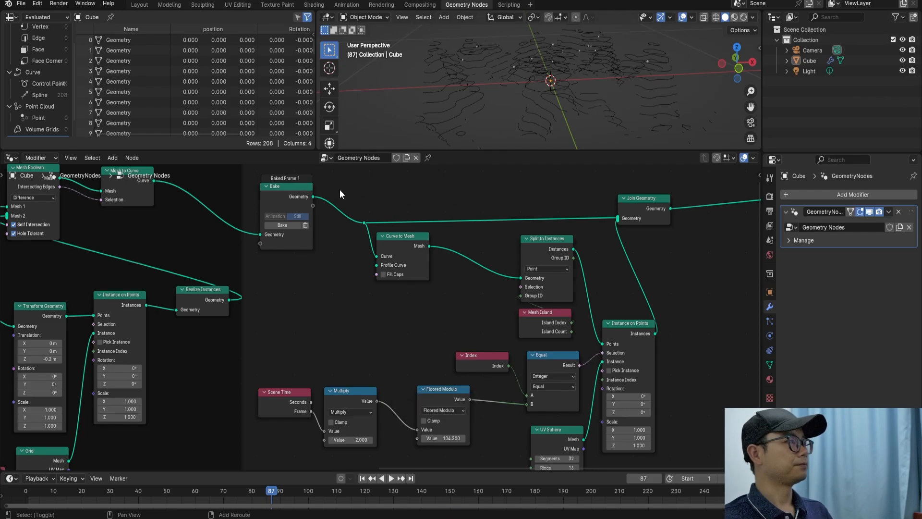
key(shift+a)
click(340, 190)
key(Escape)
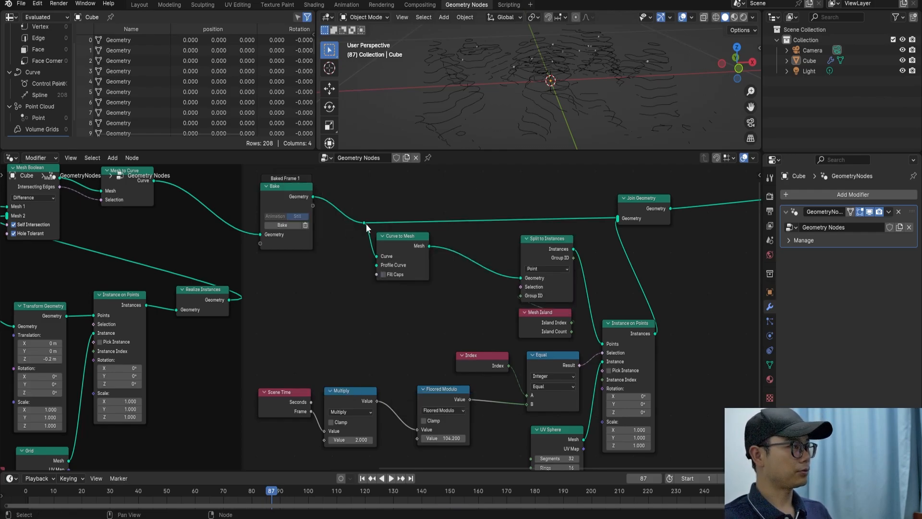
Step: Move the reroute point close to the Bake node's Geometry output
drag(355, 198, 371, 237)
key(g)
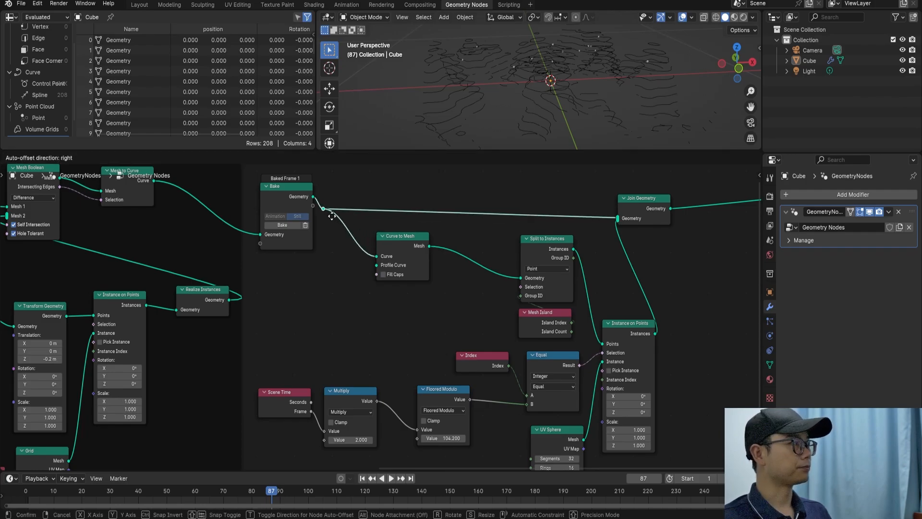
click(333, 219)
Step: Add a Resample Curve node on the link between the reroute point and Curve to Mesh
key(shift+a)
click(356, 221)
text(resa)
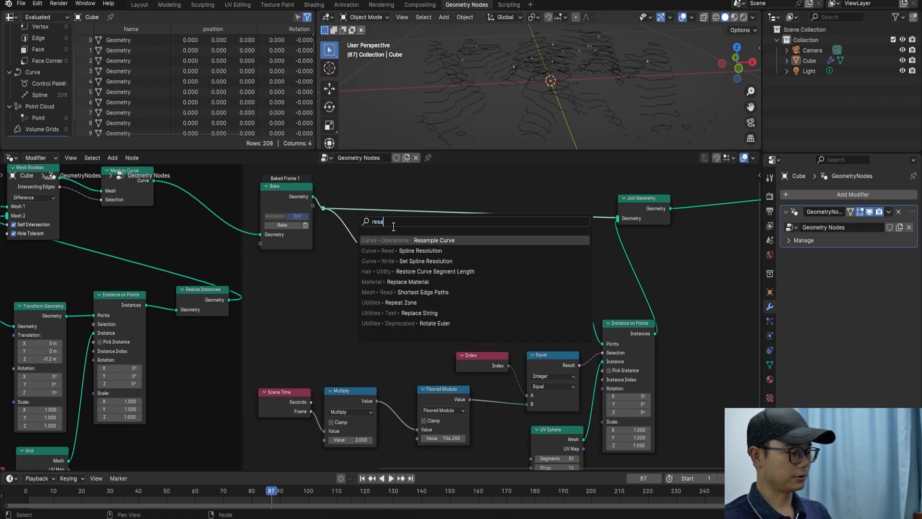
key(Return)
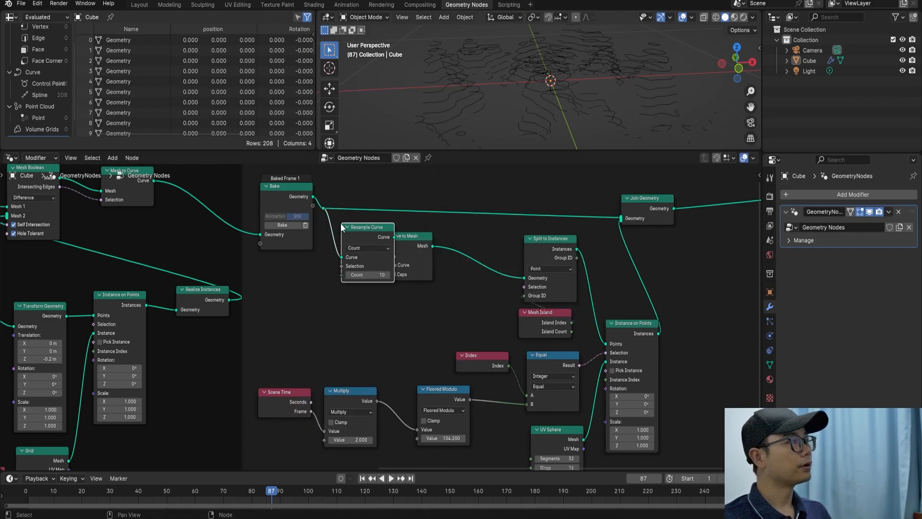
click(403, 264)
middle_drag(403, 265, 379, 260)
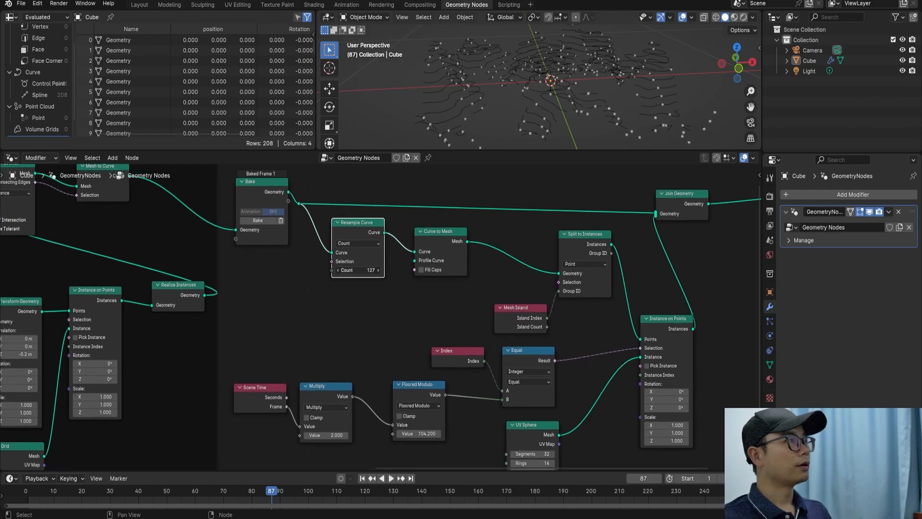
Step: Set the Resample Curve node's count to 1000 and save the file
drag(357, 270, 373, 270)
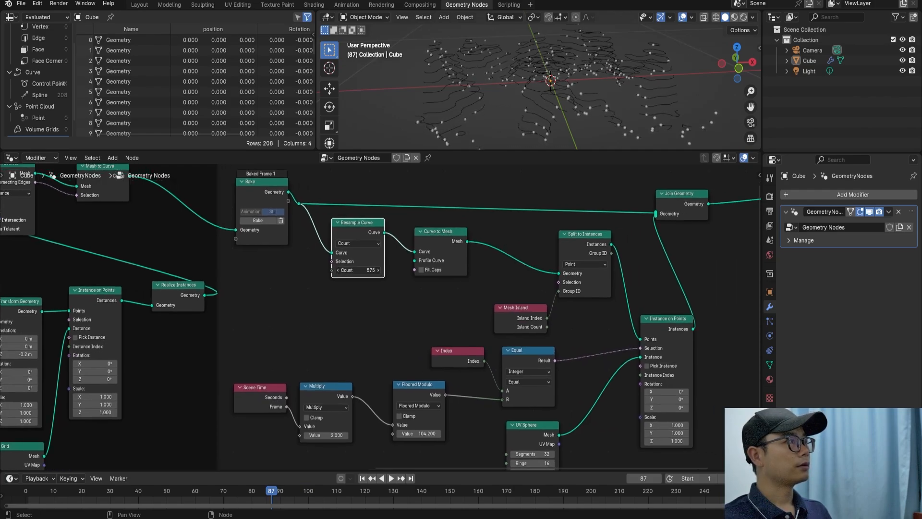
click(374, 270)
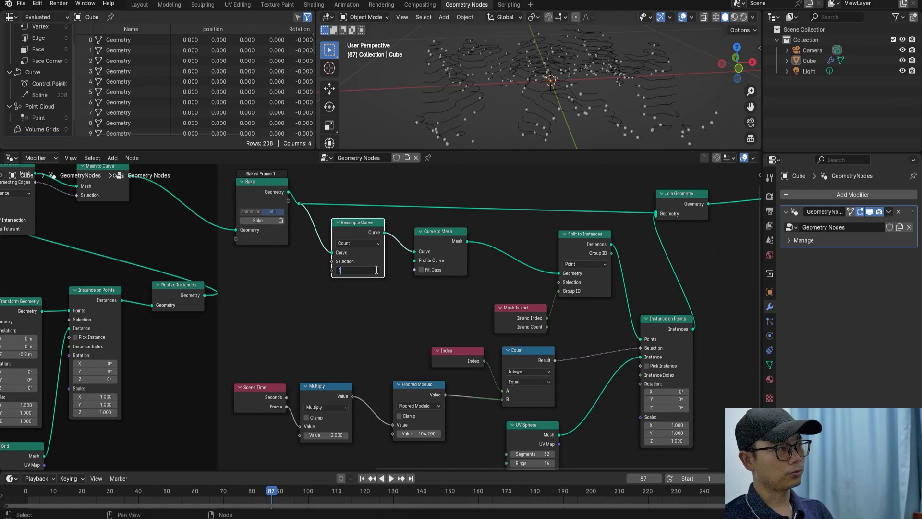
middle_drag(391, 330, 365, 325)
key(ctrl+s)
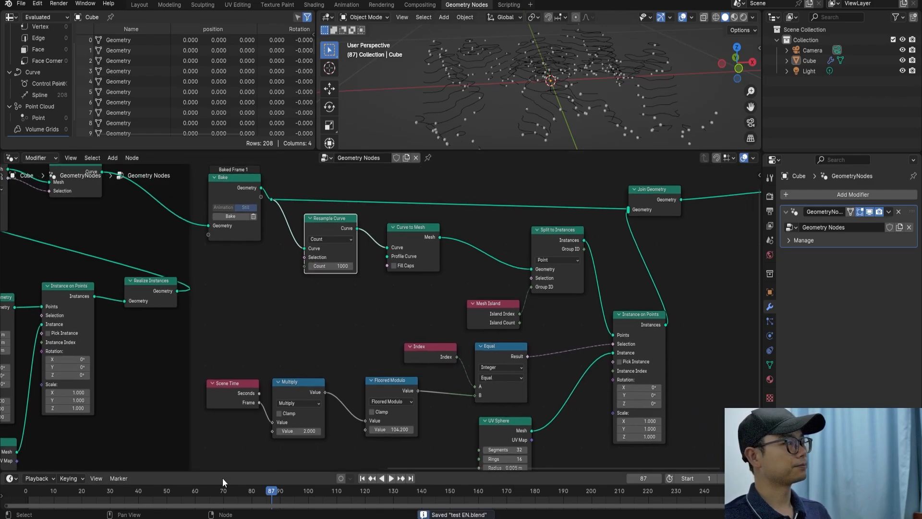
Step: Play the animation from the start and examine how the spheres move along the resampled curves
drag(194, 491, 3, 494)
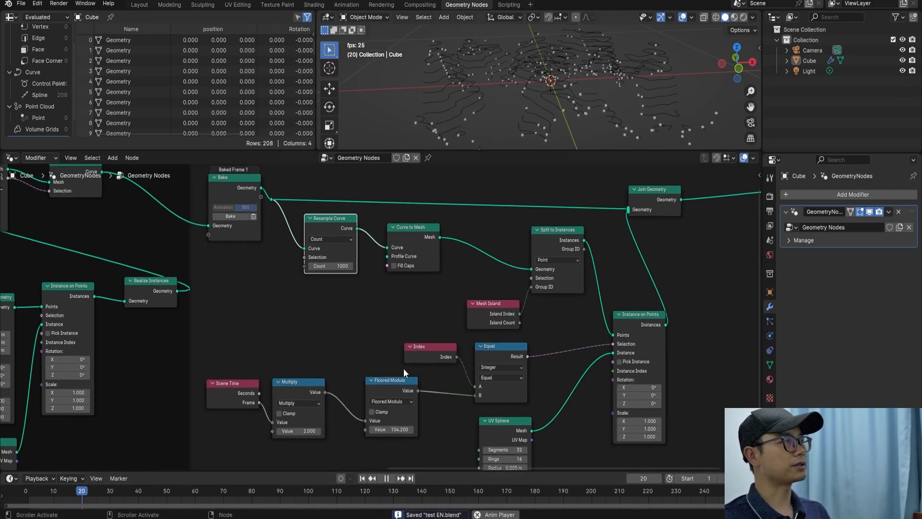
middle_drag(533, 113, 526, 119)
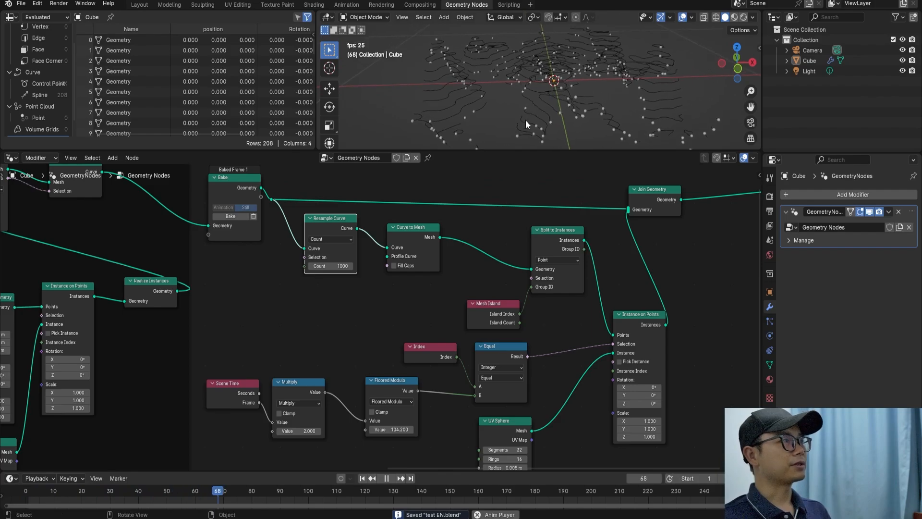
key(space)
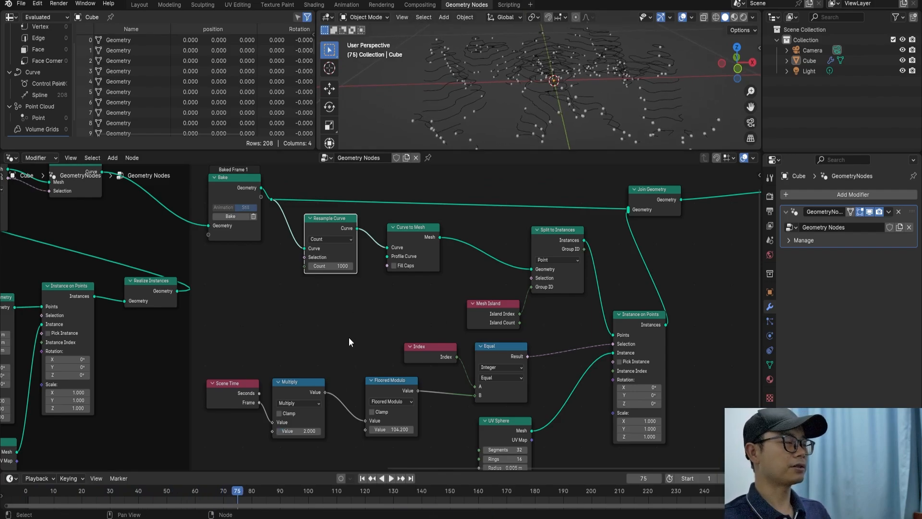
Step: Try values of 10 and 100 in the Multiply node, playing the animation to compare the spheres' speed
click(309, 431)
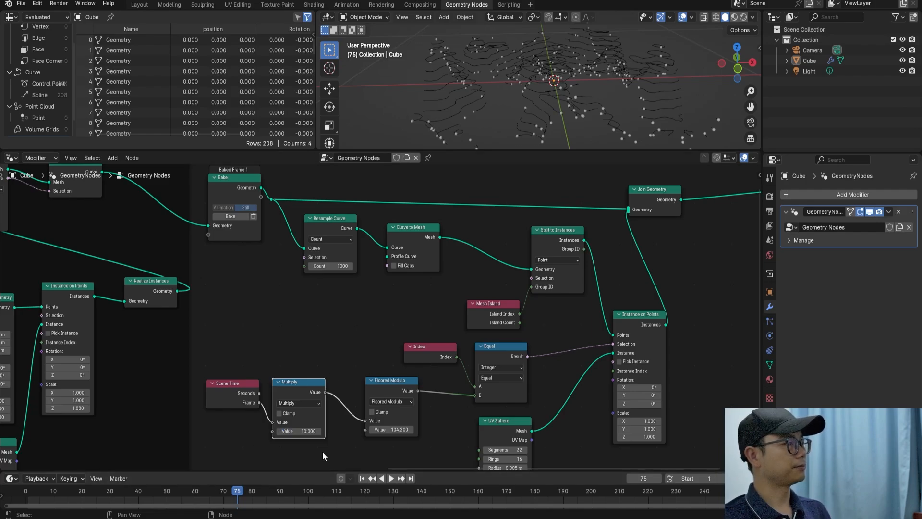
key(space)
key(space)
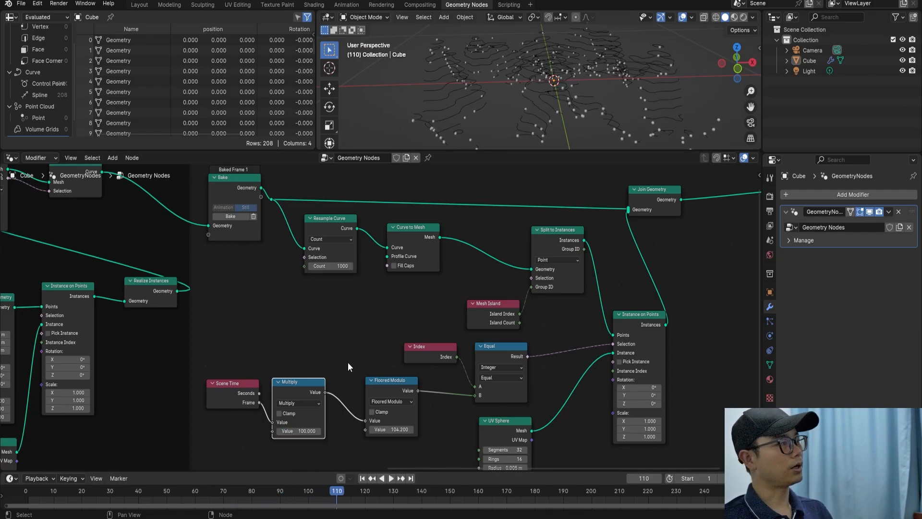
key(space)
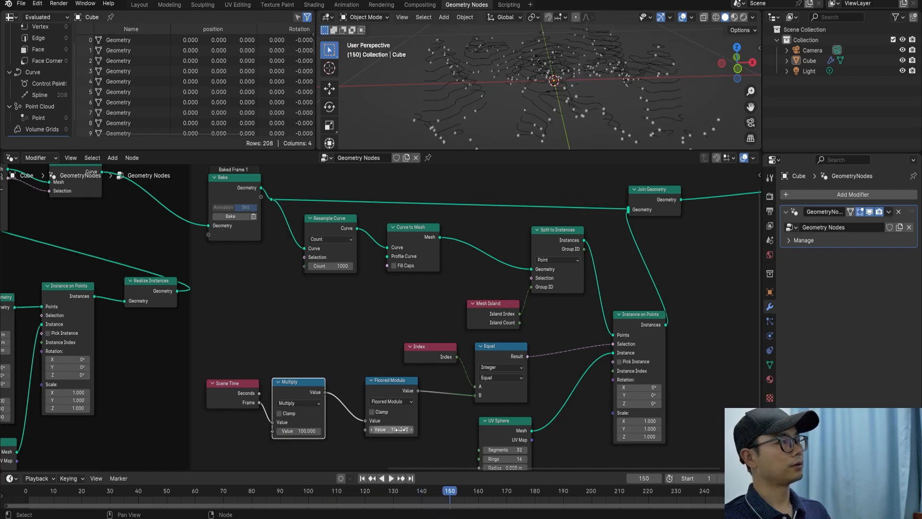
Step: Try values of 1000 and 500 in the Floored Modulo node
drag(399, 429, 397, 429)
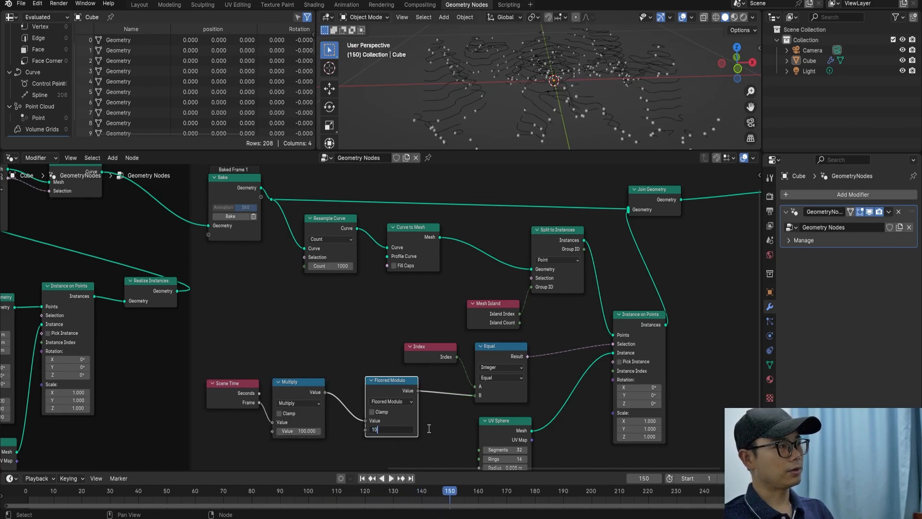
key(Return)
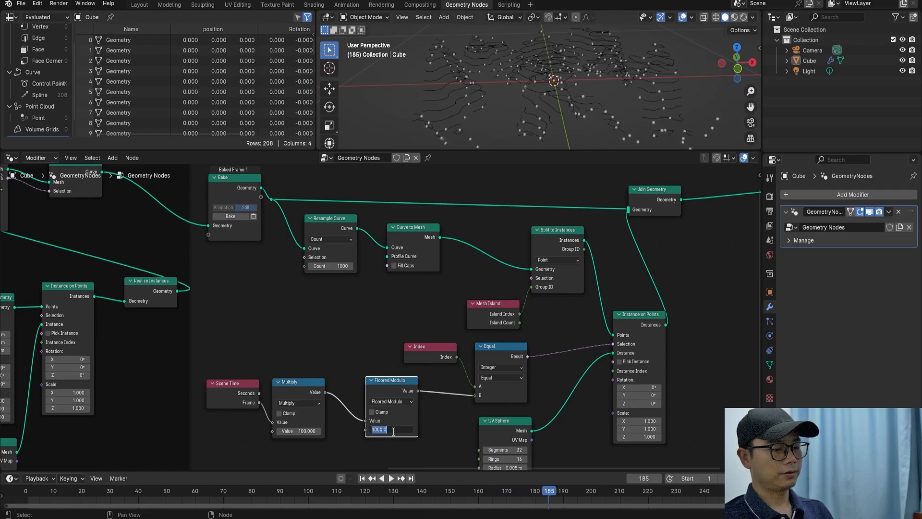
key(Return)
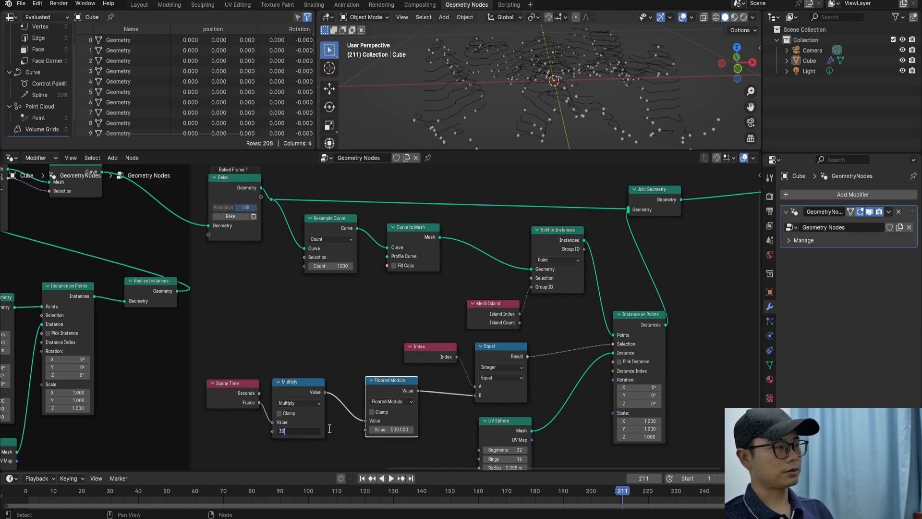
Step: Set the Multiply node's value to 30 and play the animation to check the motion from another angle
text(30)
key(Return)
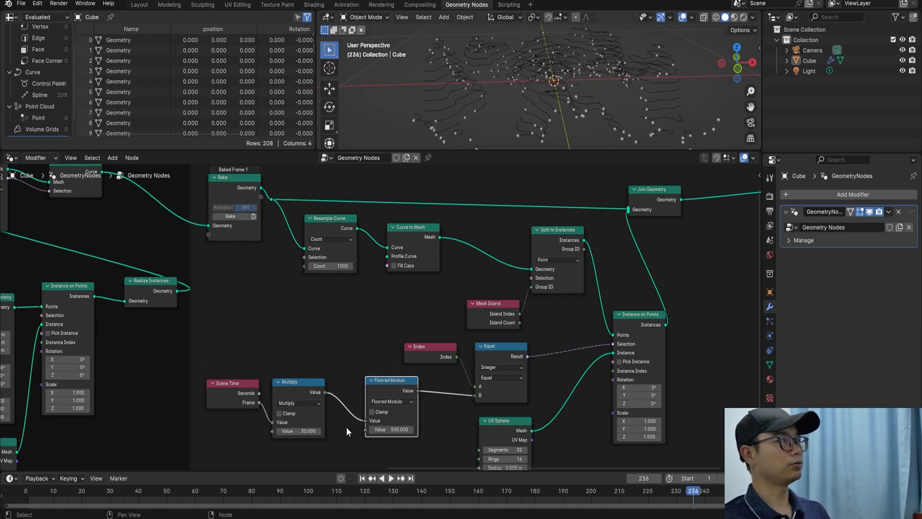
key(space)
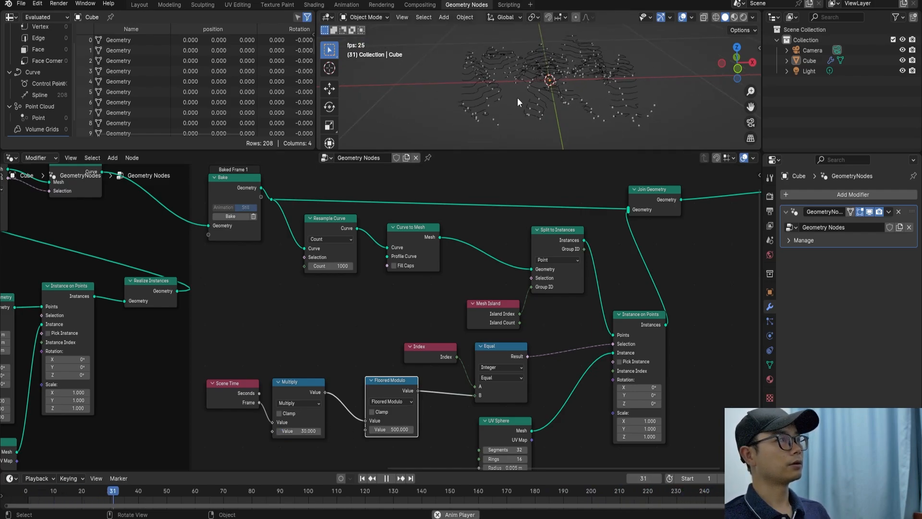
middle_drag(517, 97, 474, 108)
key(space)
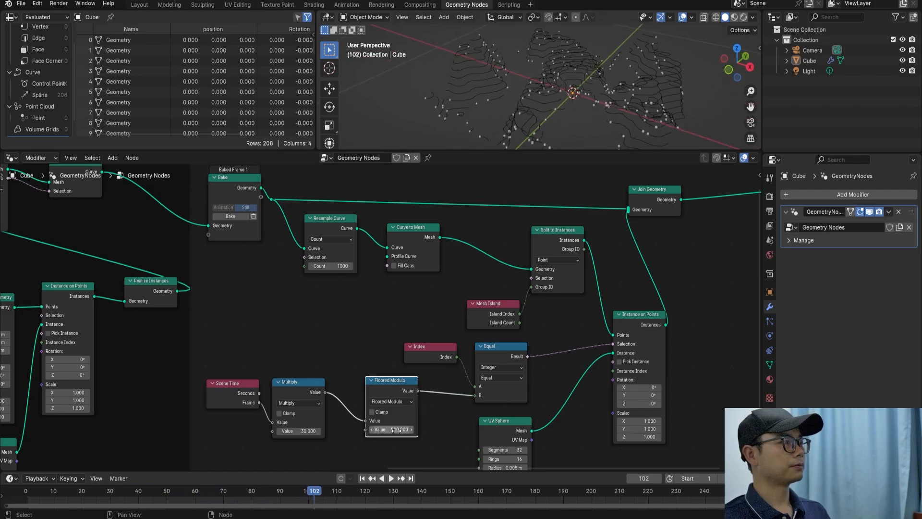
Step: Raise the Floored Modulo node's value to 820.9 and play the animation to inspect the spheres' travel
drag(397, 430, 434, 428)
key(space)
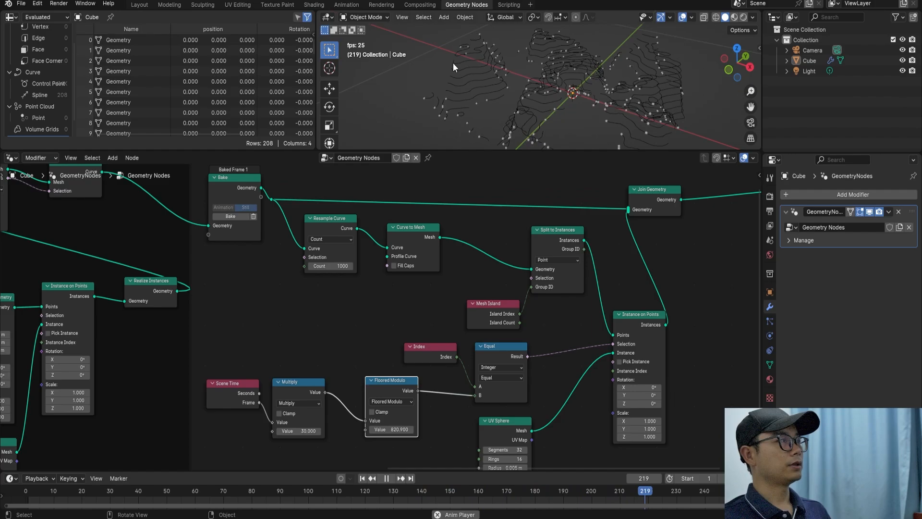
middle_drag(453, 63, 551, 106)
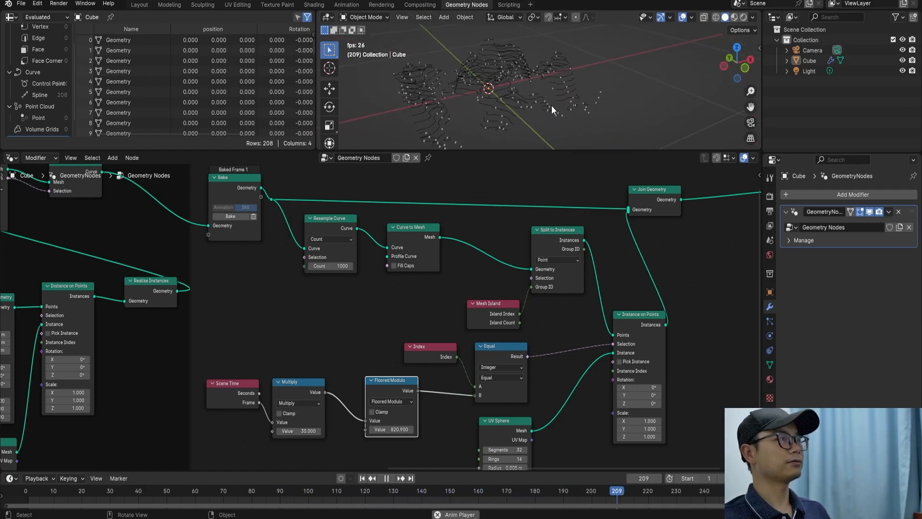
key(space)
Step: Tidy the node graph by moving Index above Floored Modulo and Split to Instances nearer to the sphere-instancing node
scroll(509, 299, down, 2)
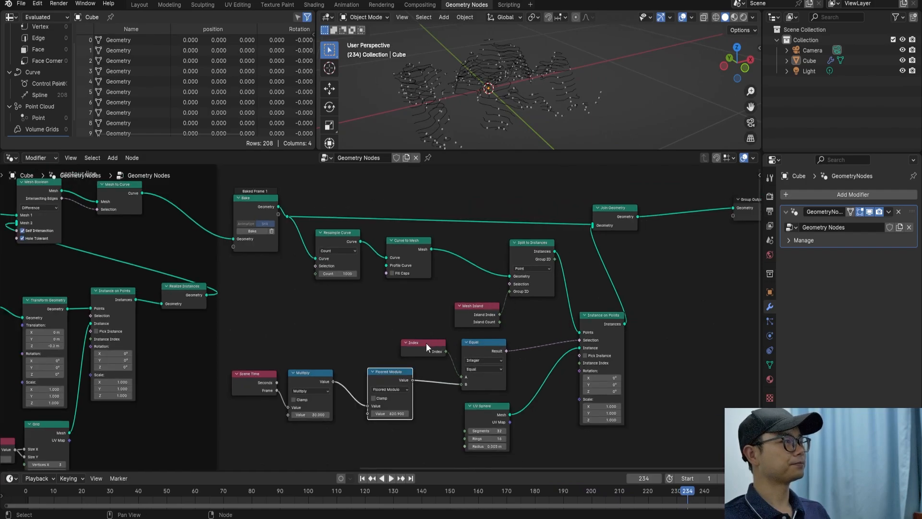
drag(426, 347, 393, 340)
scroll(430, 347, up, 2)
middle_drag(431, 346, 407, 340)
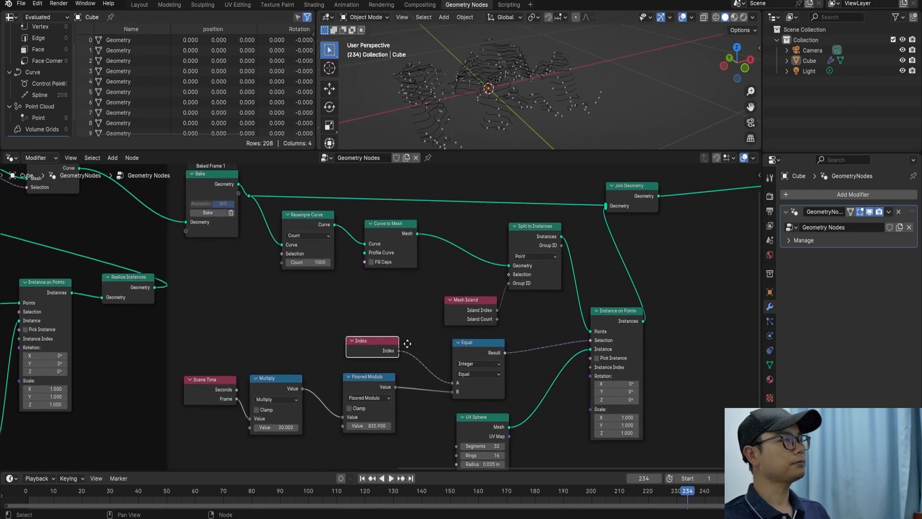
middle_drag(481, 349, 459, 337)
drag(459, 338, 463, 336)
middle_drag(463, 335, 411, 327)
scroll(420, 329, down, 2)
middle_drag(459, 309, 424, 313)
drag(420, 225, 434, 225)
scroll(408, 281, down, 3)
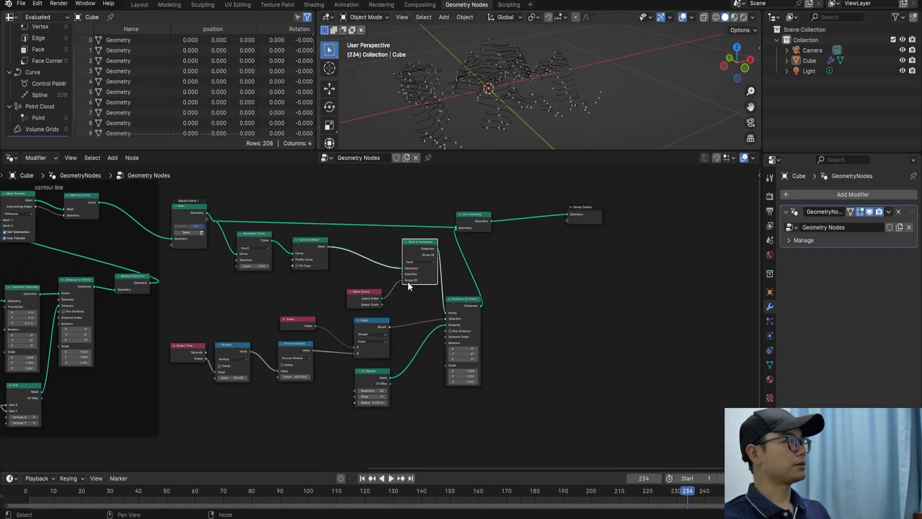
Step: Move Scene Time and Multiply closer to Floored Modulo, and enclose the nodes from Bake through Join Geometry in a new frame
middle_drag(389, 333, 440, 327)
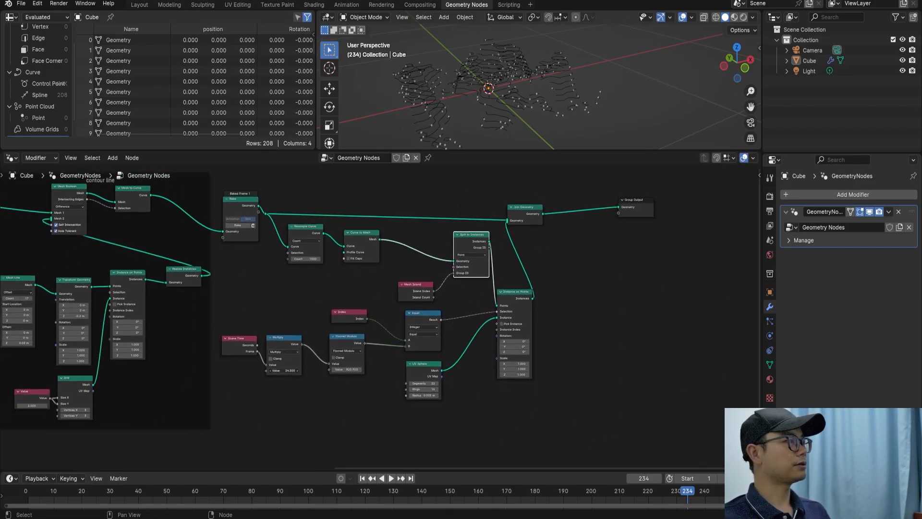
drag(288, 399, 299, 342)
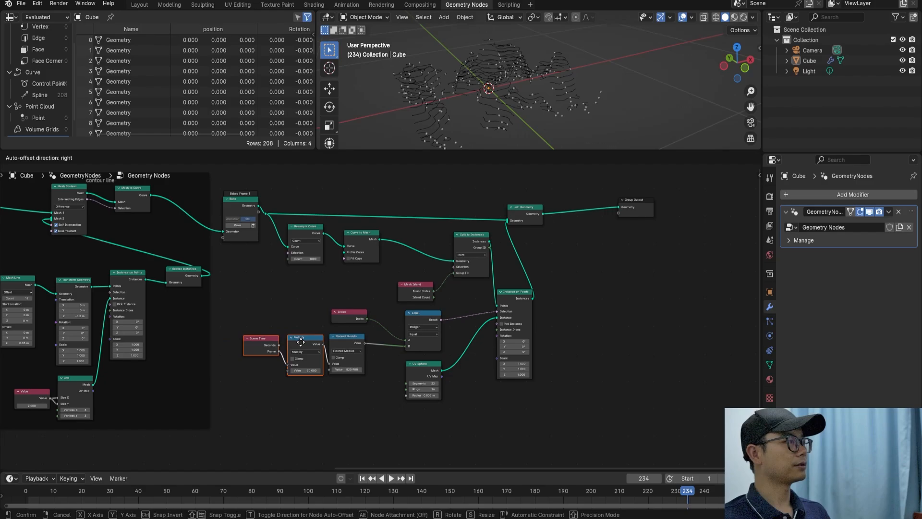
drag(222, 165, 551, 431)
key(ctrl+j)
scroll(408, 259, up, 1)
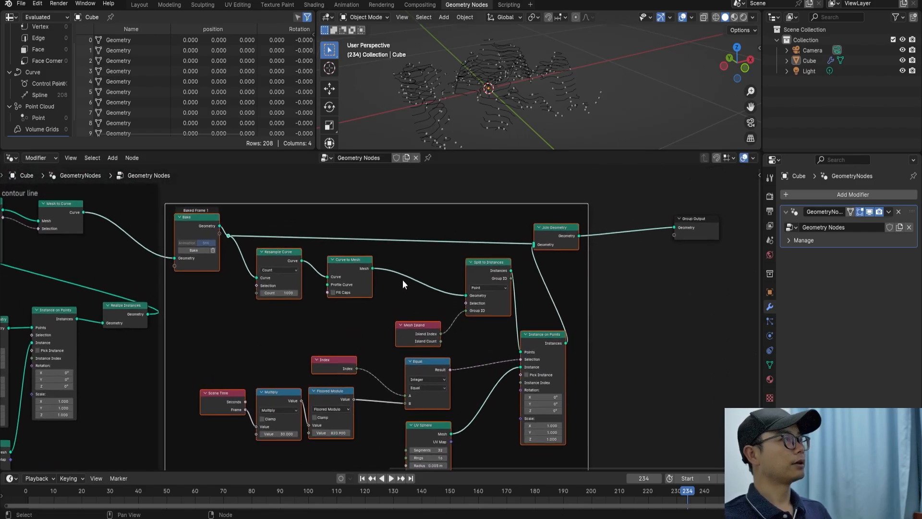
Step: Label the new frame "sphere on point"
right_click(407, 217)
click(404, 219)
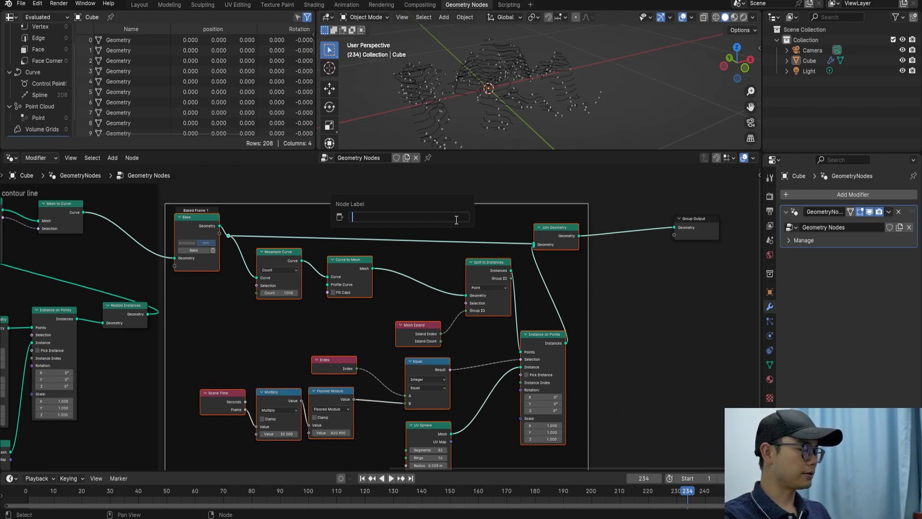
text(sphere o)
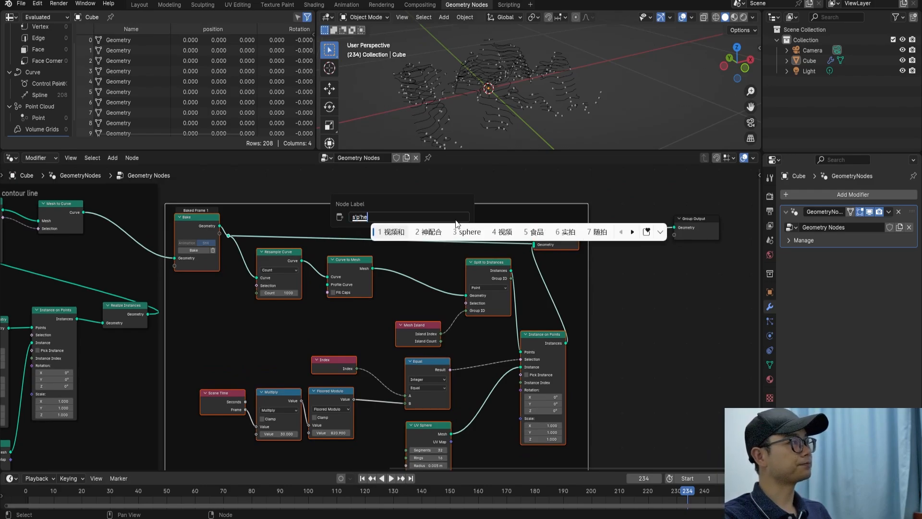
text(n pio)
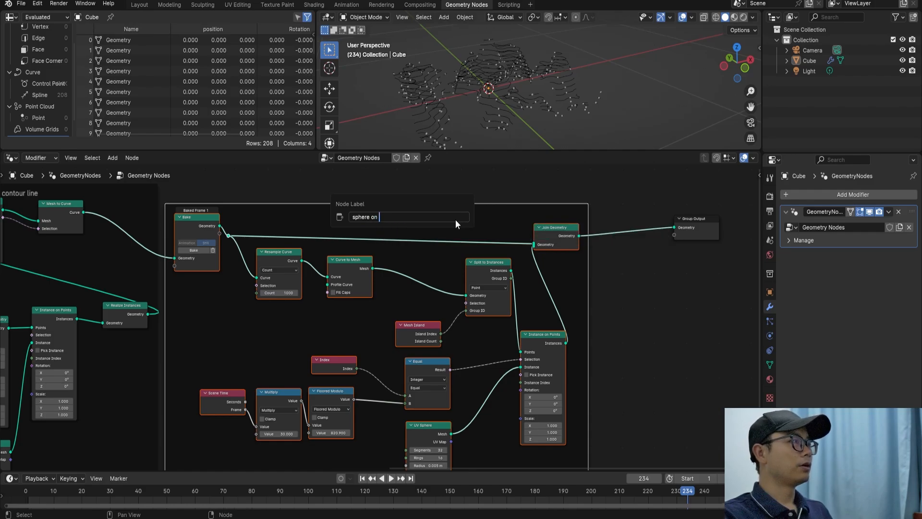
key(BackSpace)
key(BackSpace)
text(oint)
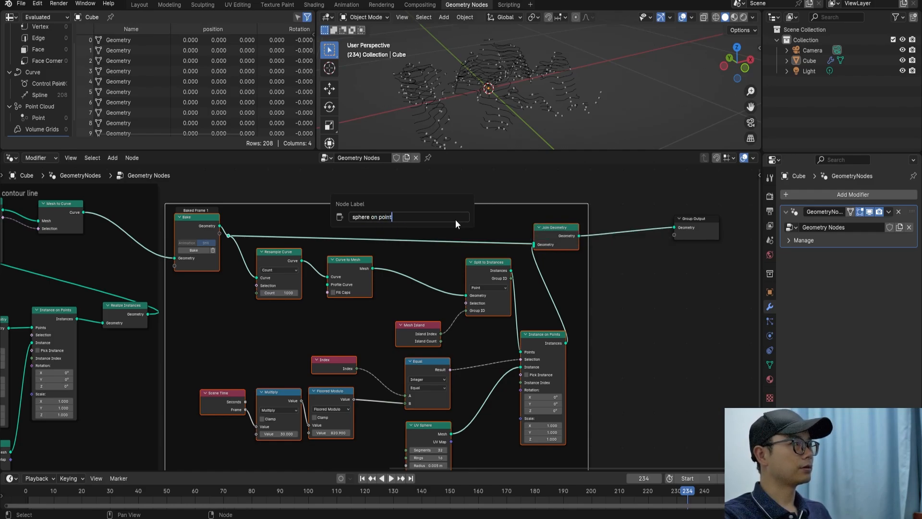
key(Return)
Step: Insert a Curve to Mesh node on the direct link between Bake and Join Geometry
scroll(455, 220, up, 2)
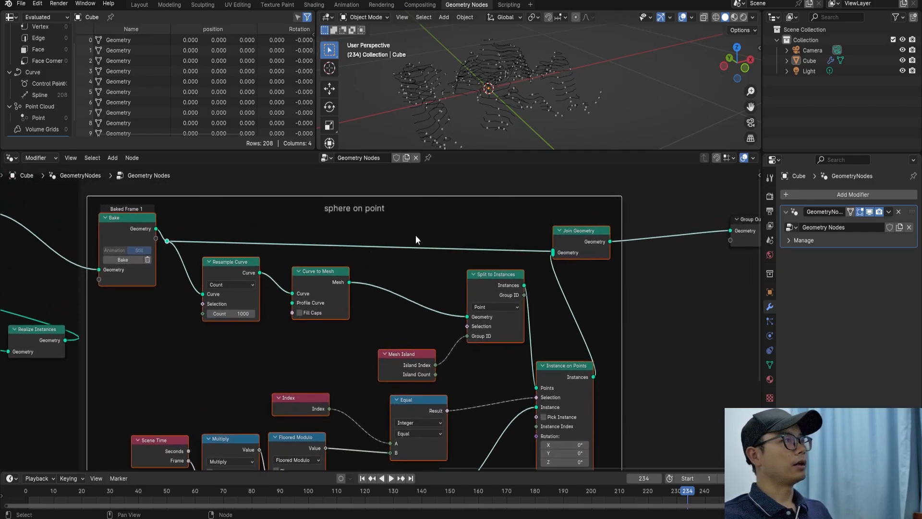
scroll(496, 95, up, 2)
scroll(496, 95, down, 2)
key(shift+a)
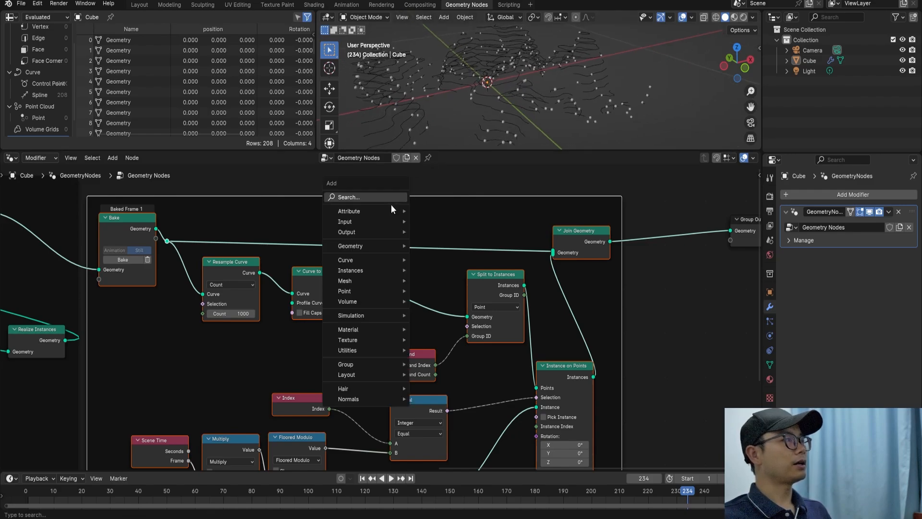
click(390, 196)
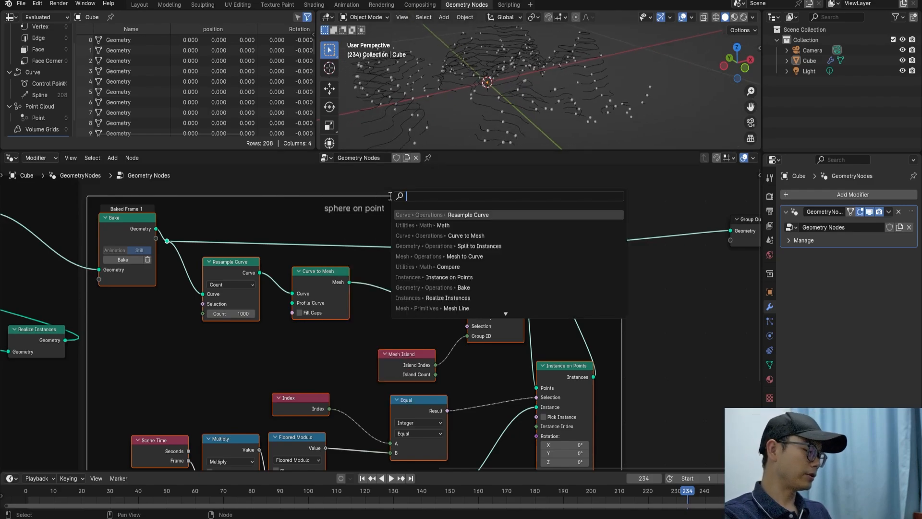
text(m)
key(BackSpace)
text(cur)
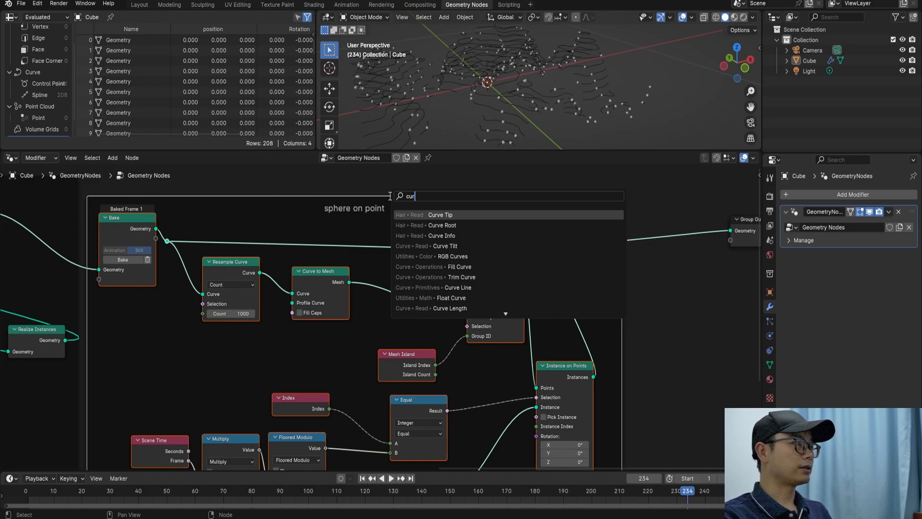
text( t m)
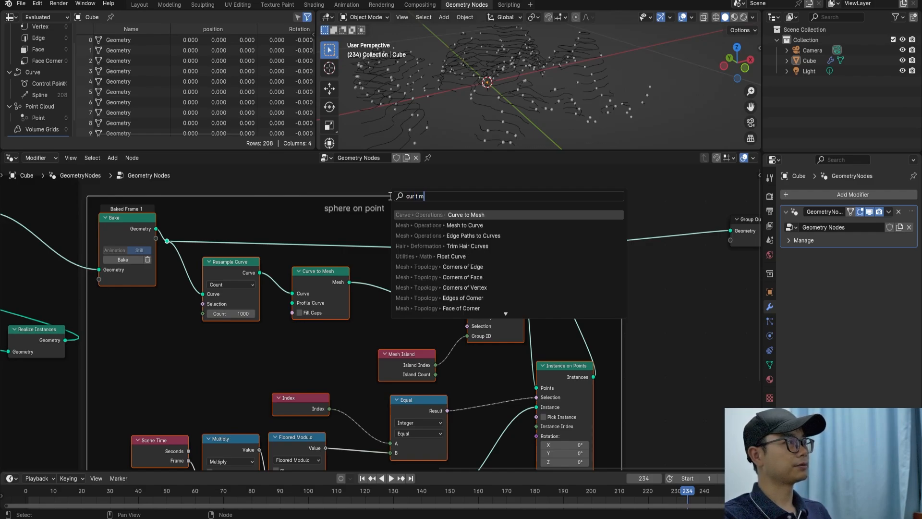
key(Return)
click(390, 219)
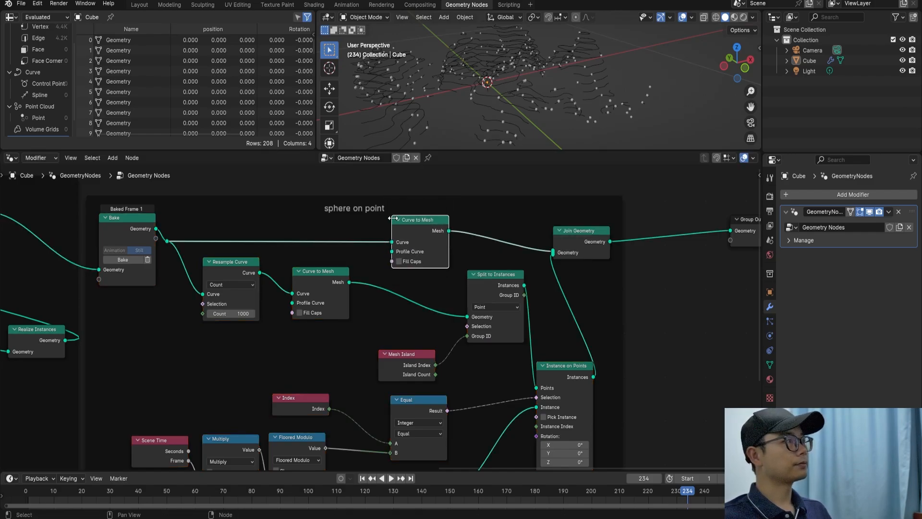
Step: Connect a Curve Circle to the new Curve to Mesh node's Profile Curve input and space the two nodes apart
drag(391, 251, 380, 255)
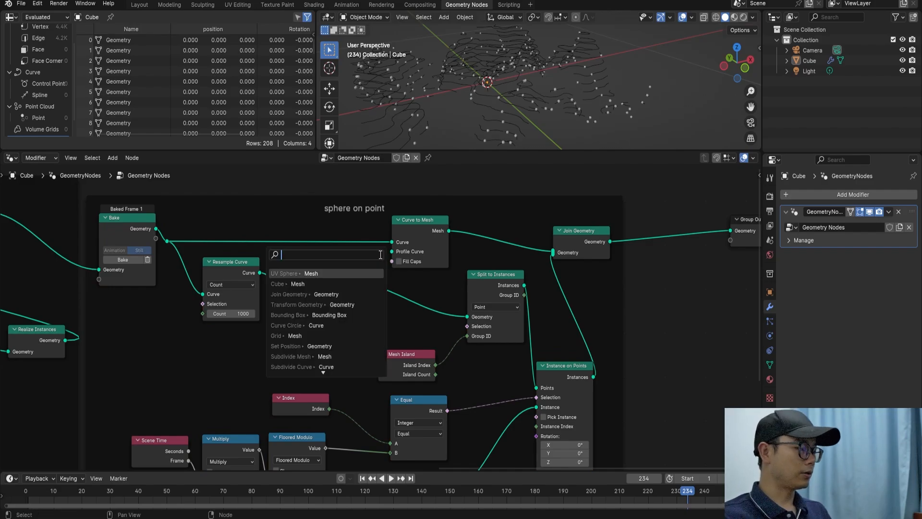
text(cir)
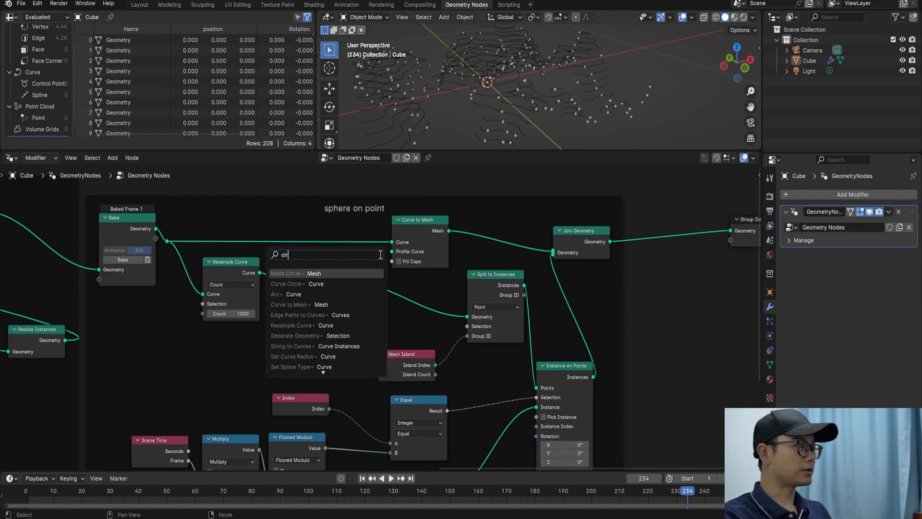
click(341, 284)
click(368, 281)
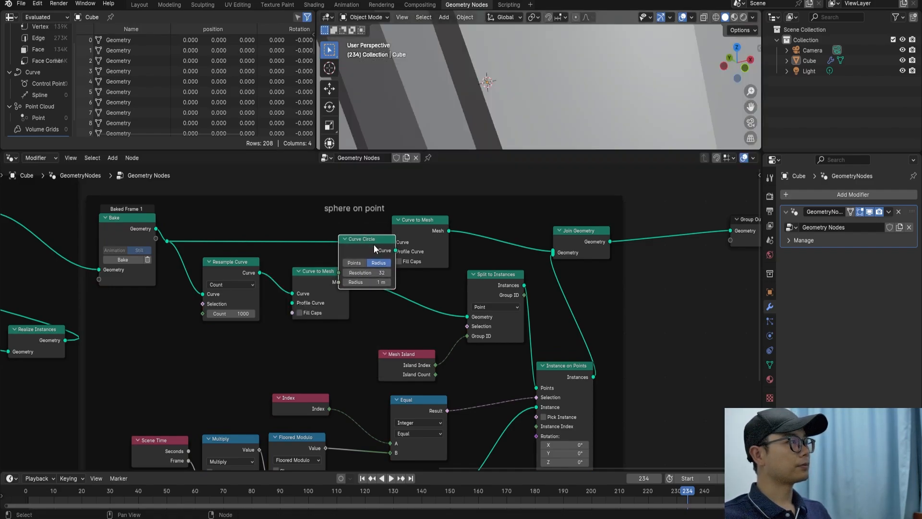
scroll(374, 244, down, 1)
drag(417, 228, 457, 196)
drag(382, 257, 413, 248)
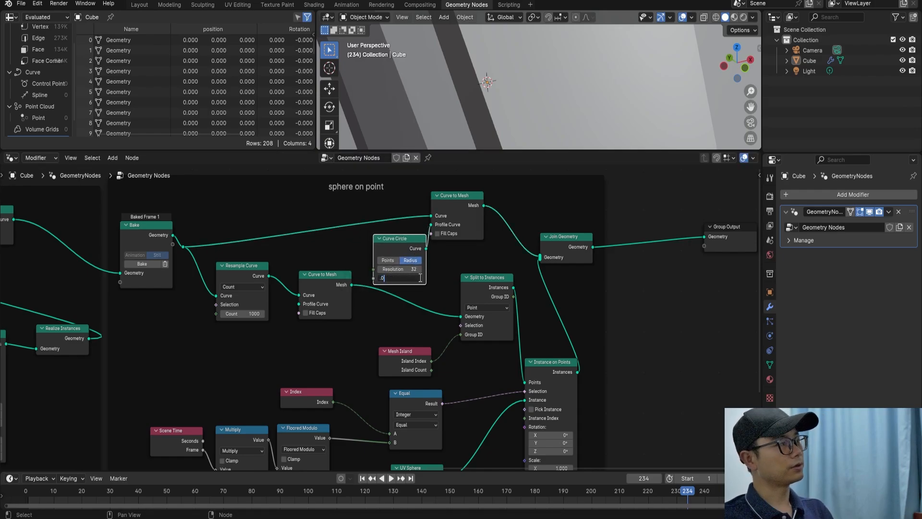
Step: Try Curve Circle radii of 0.02 m and 0.002 m, settle on 0.0003 m, and save the file
text(2)
key(Return)
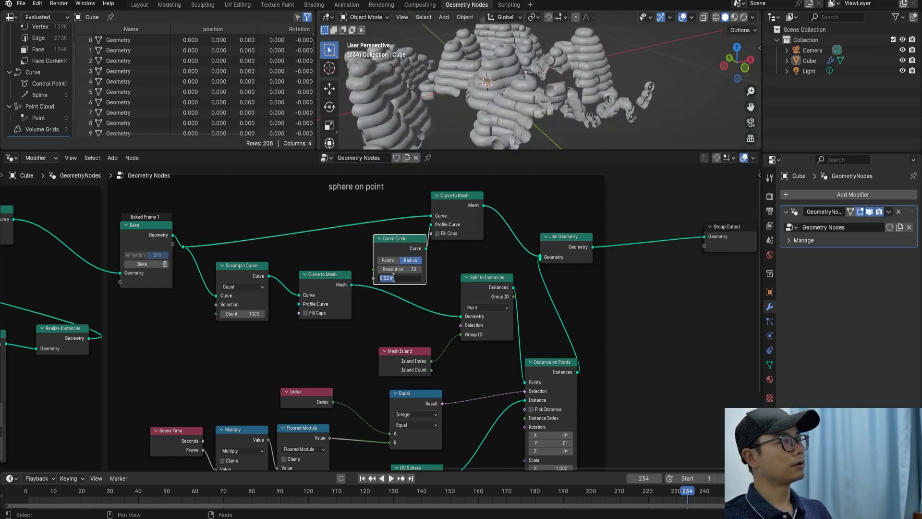
key(Return)
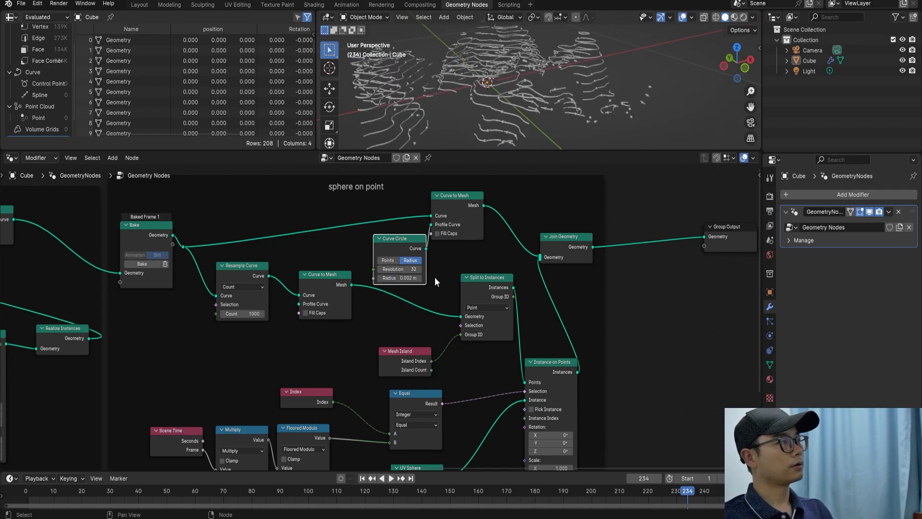
middle_drag(508, 74, 494, 102)
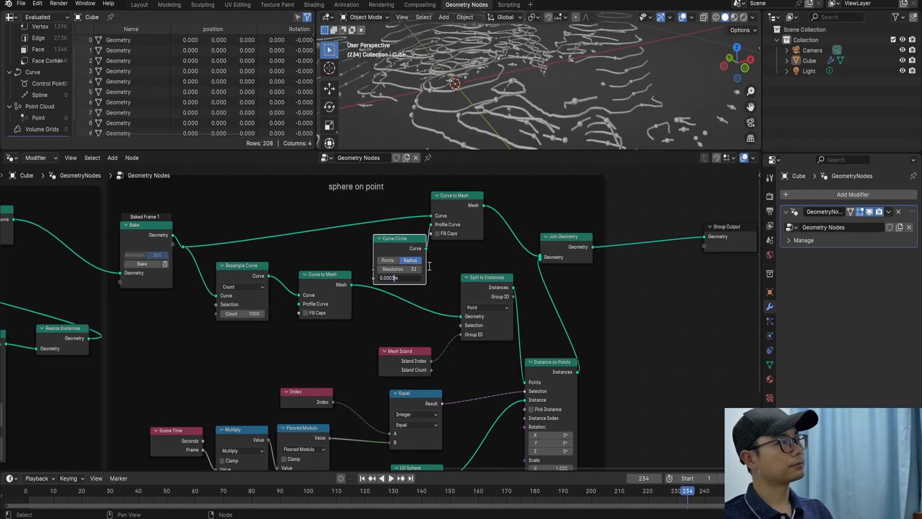
key(Return)
middle_drag(523, 39, 514, 98)
key(ctrl+s)
Step: Move Join Geometry farther from the nodes feeding it to make room on both branches
scroll(502, 247, down, 3)
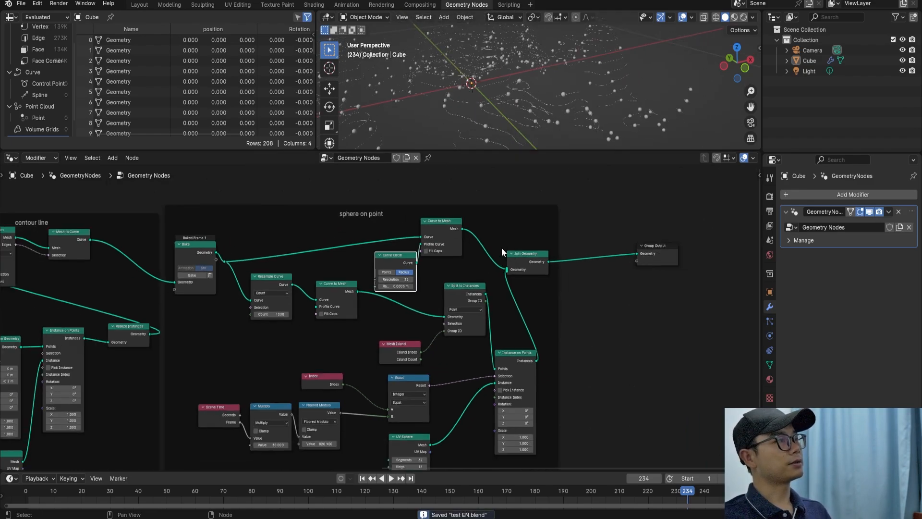
middle_drag(501, 247, 469, 228)
drag(500, 231, 578, 240)
Step: Play the animation to check the spheres moving along the thin curves from another angle, and save the file
key(space)
middle_drag(524, 77, 480, 79)
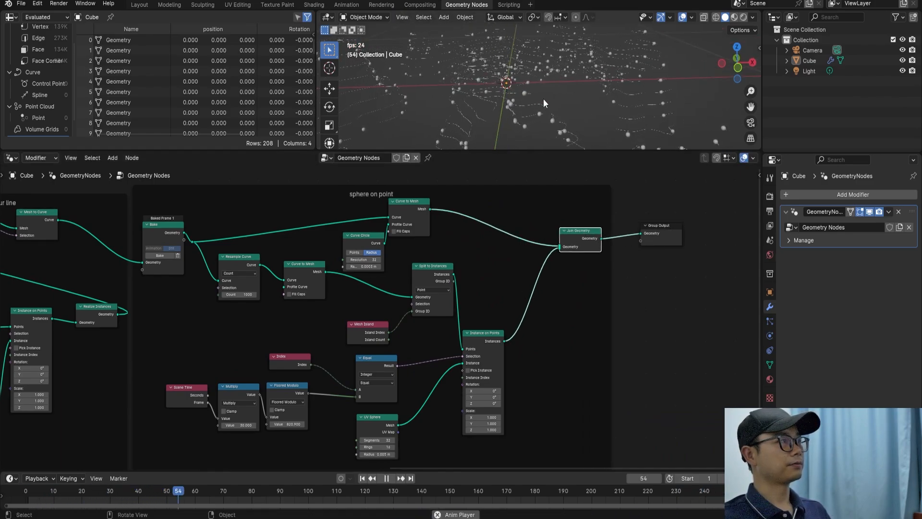
key(space)
key(ctrl+s)
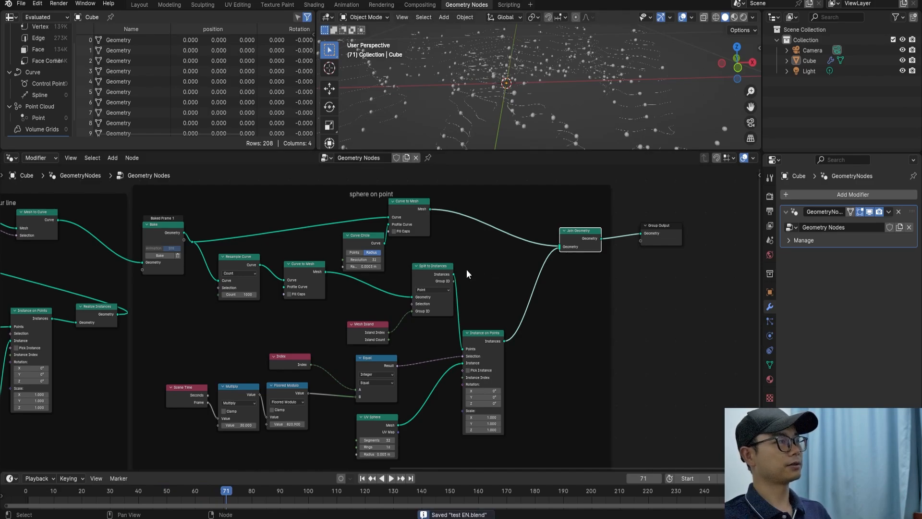
Step: Insert a Set Material node between the new Curve to Mesh node and Join Geometry
middle_drag(466, 269, 430, 279)
click(368, 220)
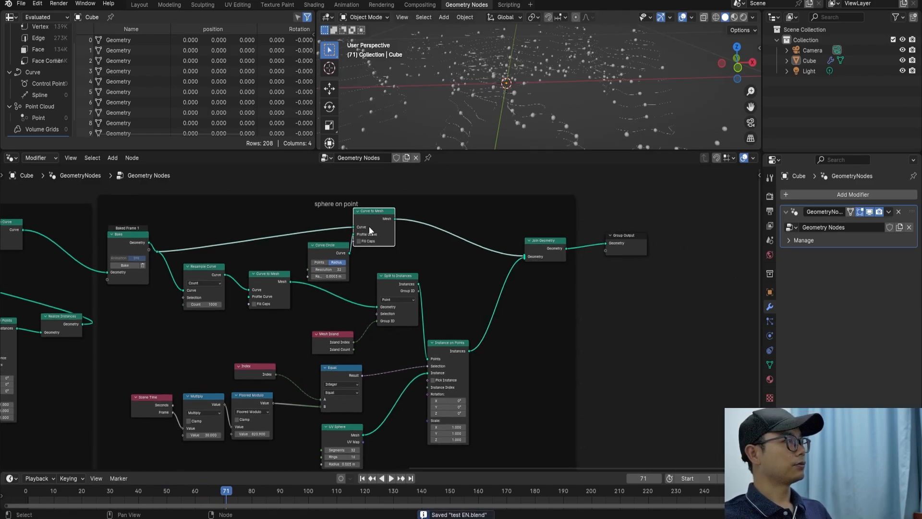
key(shift+a)
text(set)
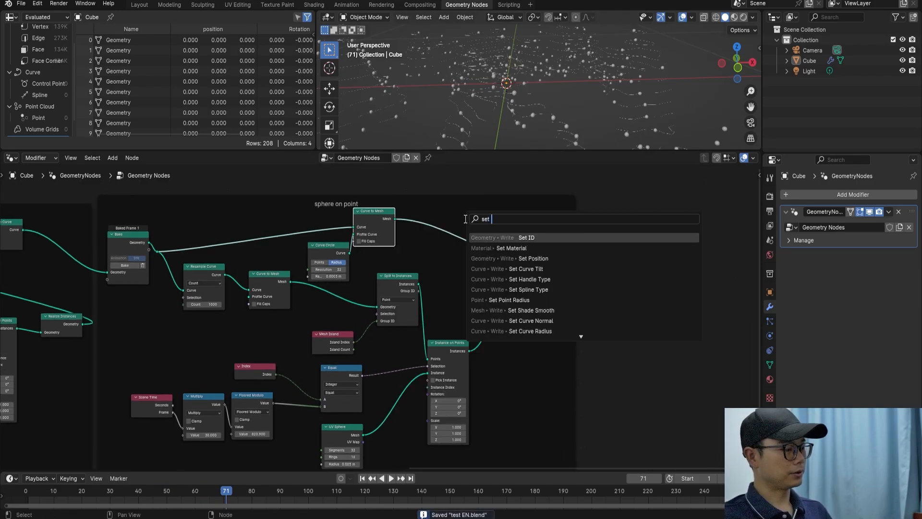
text( m)
click(517, 237)
click(459, 230)
Step: Duplicate Set Material onto the link from Instance on Points to Join Geometry, and roughly align the original above the copy
key(shift+d)
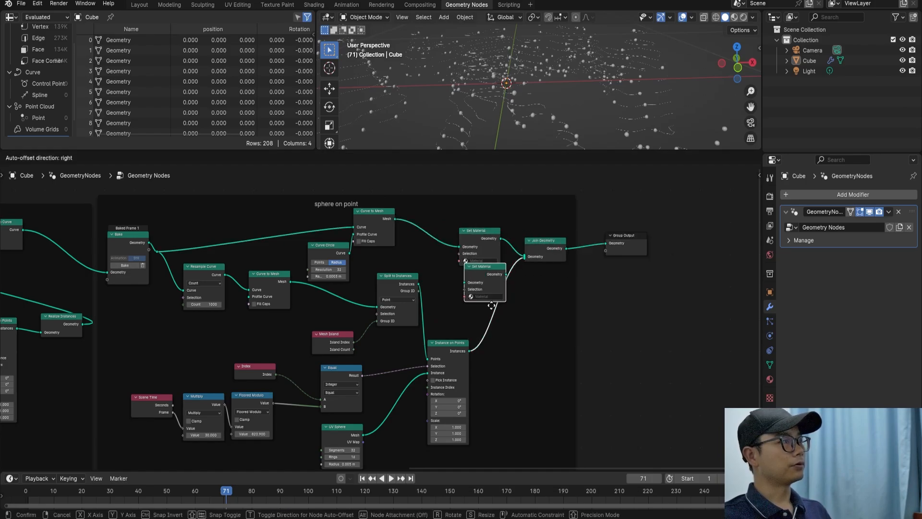
click(520, 351)
click(473, 233)
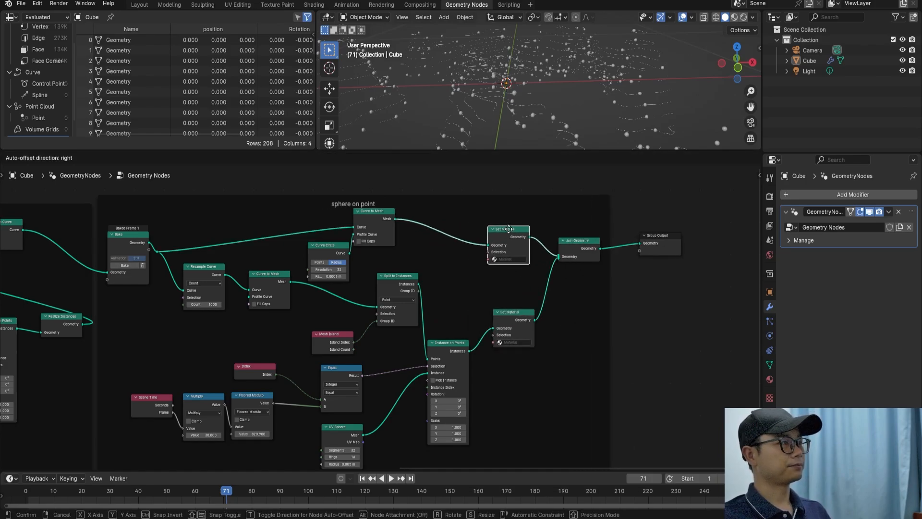
Step: Move the "sphere on point" frame away from the "contour line" frame and shift Group Output farther from Join Geometry
scroll(499, 245, down, 2)
scroll(480, 287, down, 3)
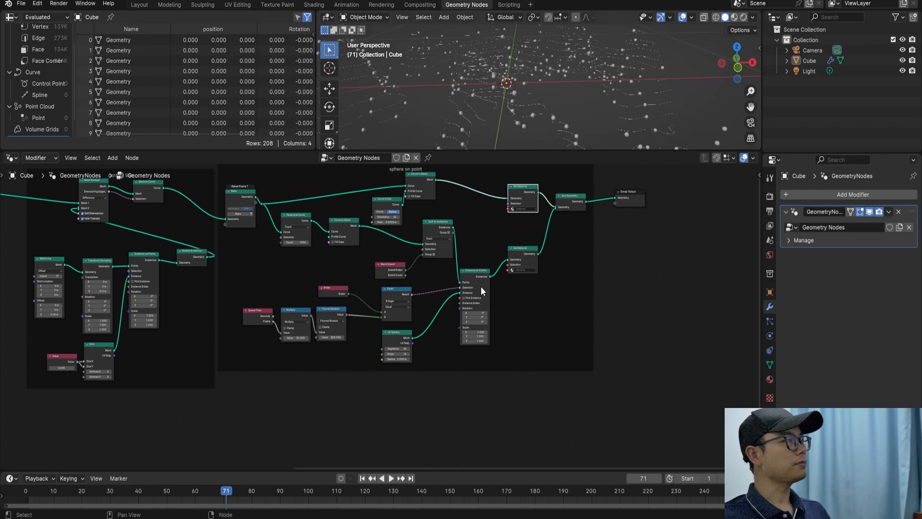
click(509, 210)
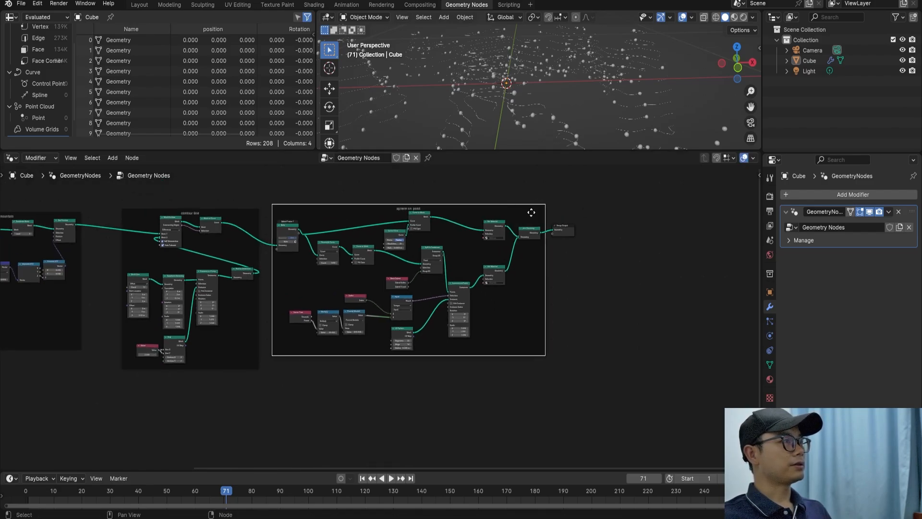
click(566, 228)
scroll(562, 241, up, 1)
middle_drag(557, 253, 561, 236)
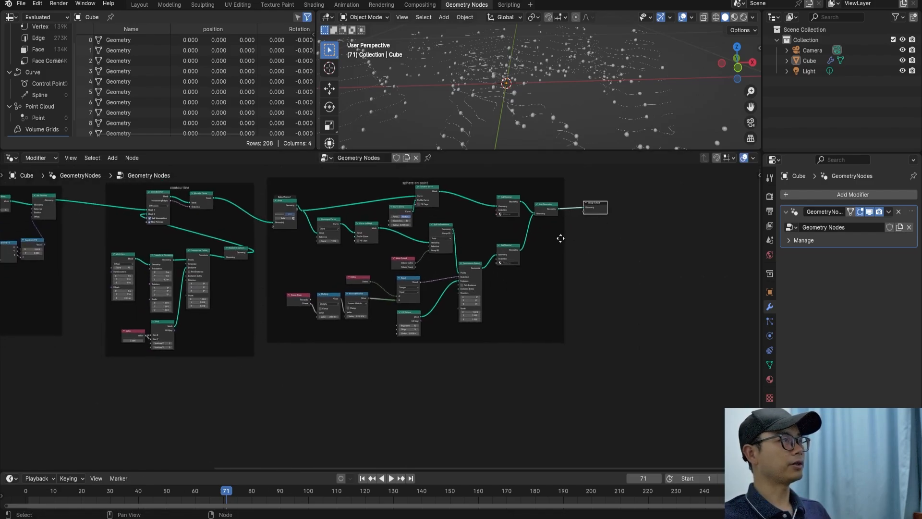
Step: Look over the whole node tree and briefly switch to the other open Blender project to review its finished sphere setup
scroll(528, 267, down, 2)
middle_drag(490, 299, 556, 285)
scroll(540, 294, down, 3)
middle_drag(444, 314, 471, 297)
scroll(557, 304, up, 1)
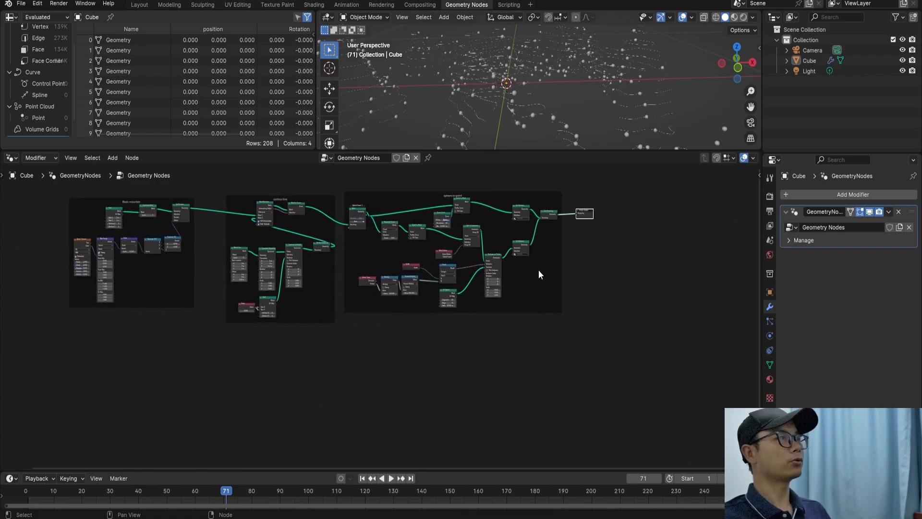
scroll(538, 270, up, 1)
key(shift+a)
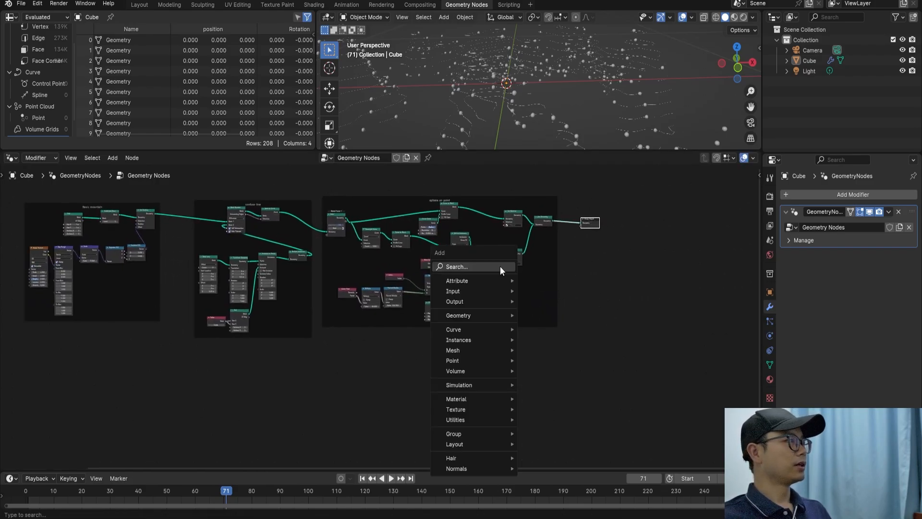
mouse_move(551, 513)
click(525, 475)
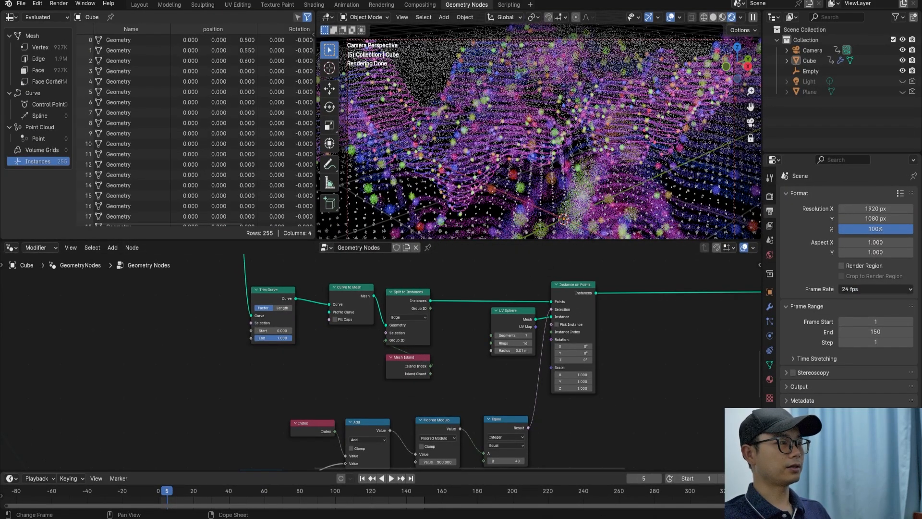
mouse_move(601, 513)
click(626, 484)
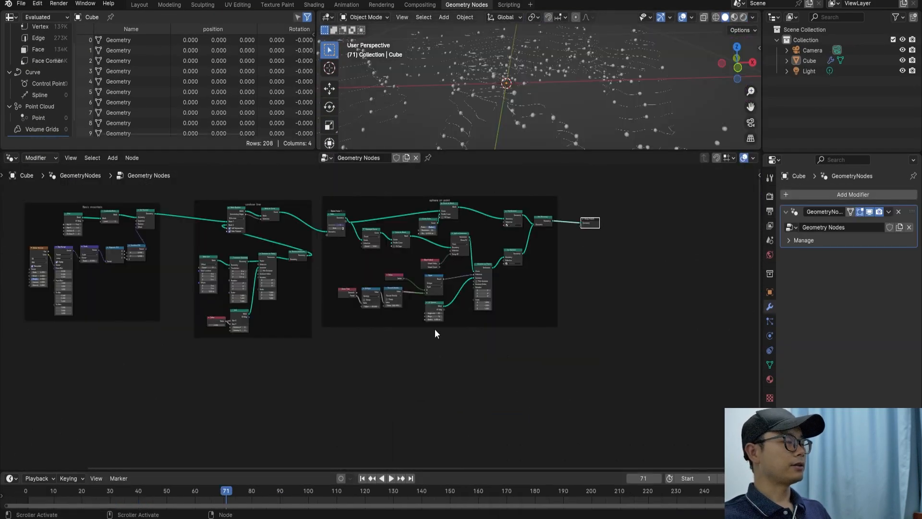
Step: Add a Grid node in the empty area below the "sphere on point" frame
key(shift+a)
click(425, 304)
text(gr)
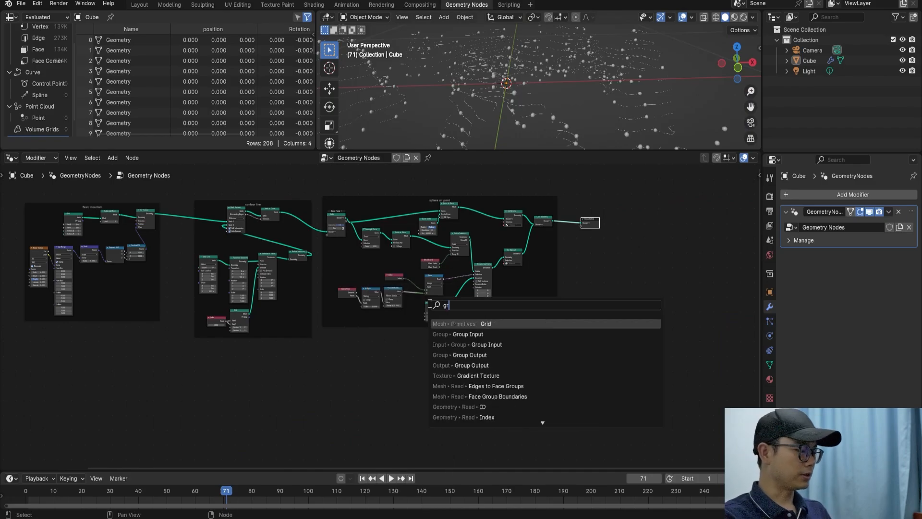
key(Return)
click(454, 353)
scroll(493, 370, up, 5)
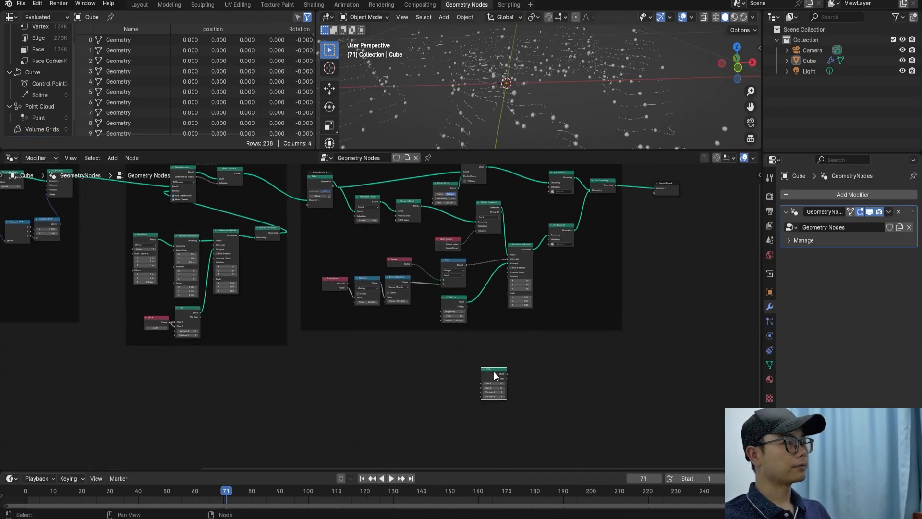
middle_drag(382, 377, 376, 365)
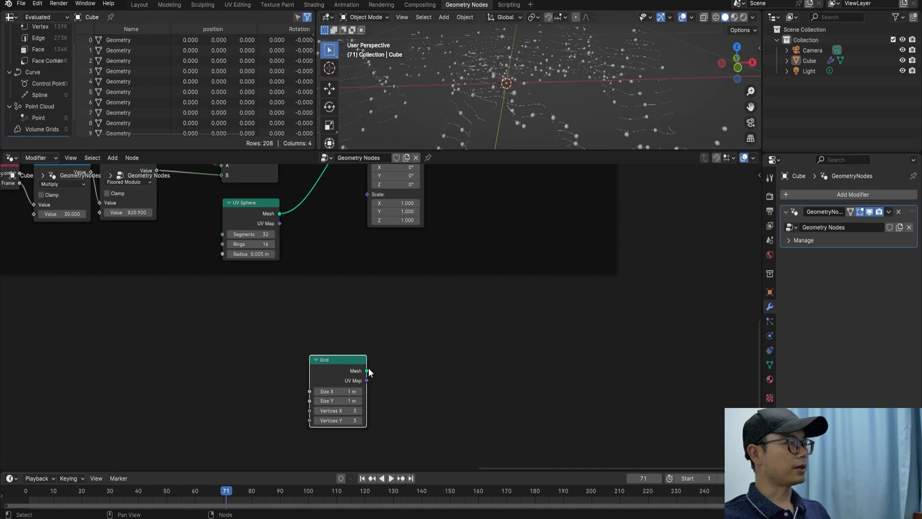
Step: Add a Subdivide Mesh node fed by the Grid's Mesh output, with its level at 6
key(shift+a)
text(sub)
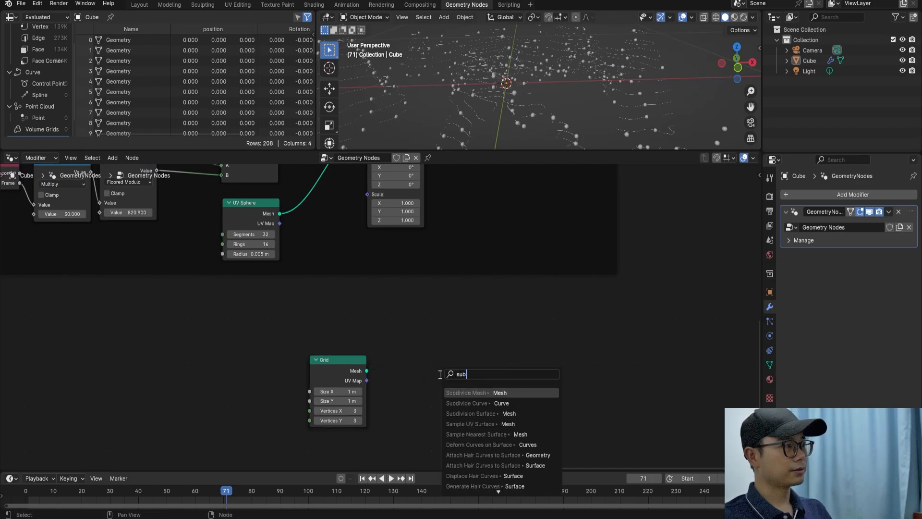
click(488, 390)
click(456, 383)
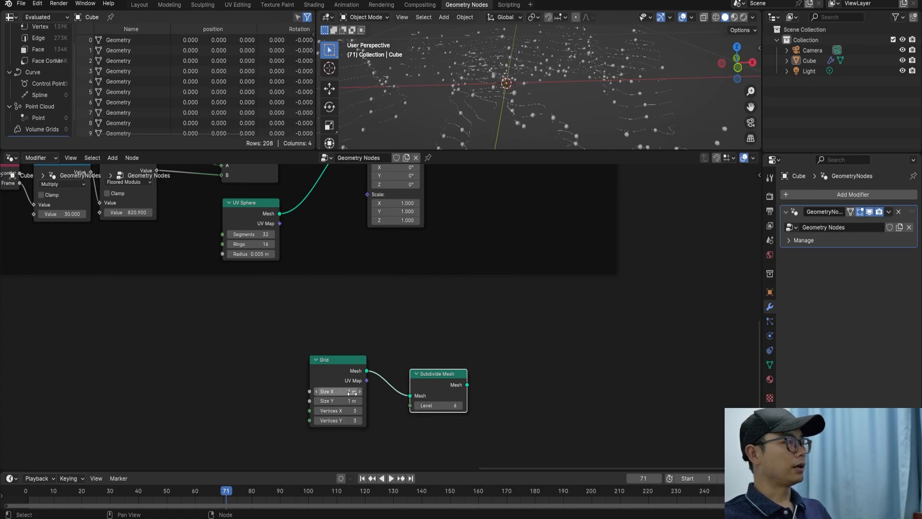
Step: Drive the Grid's Size X and Size Y with one Value node set to 5
click(312, 394)
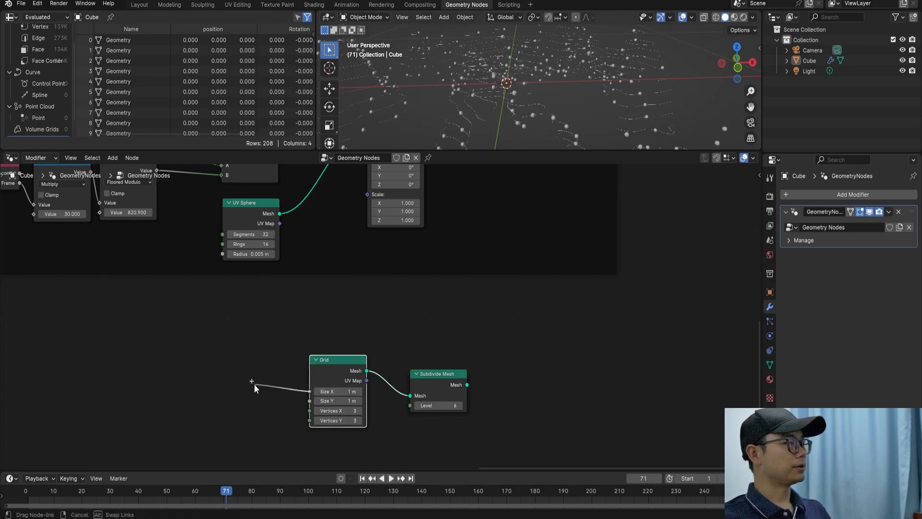
key(shift+a)
text(val)
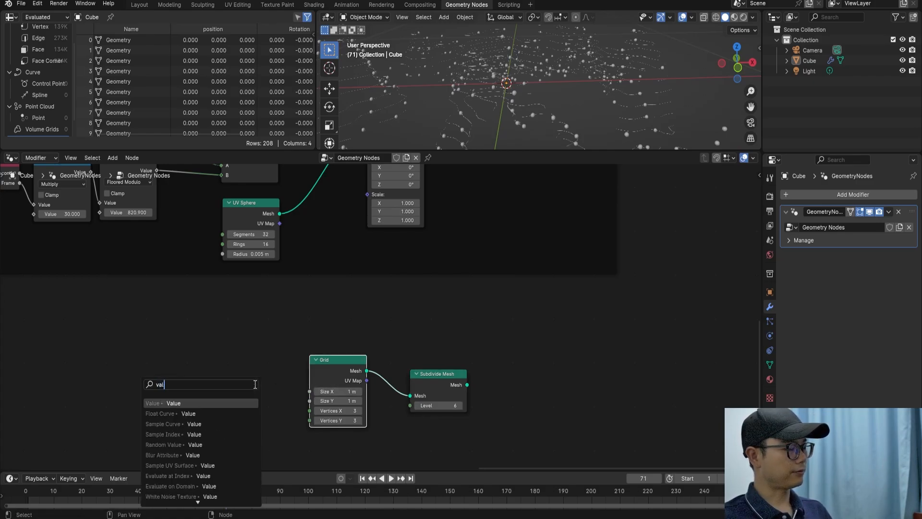
text(id)
key(BackSpace)
key(BackSpace)
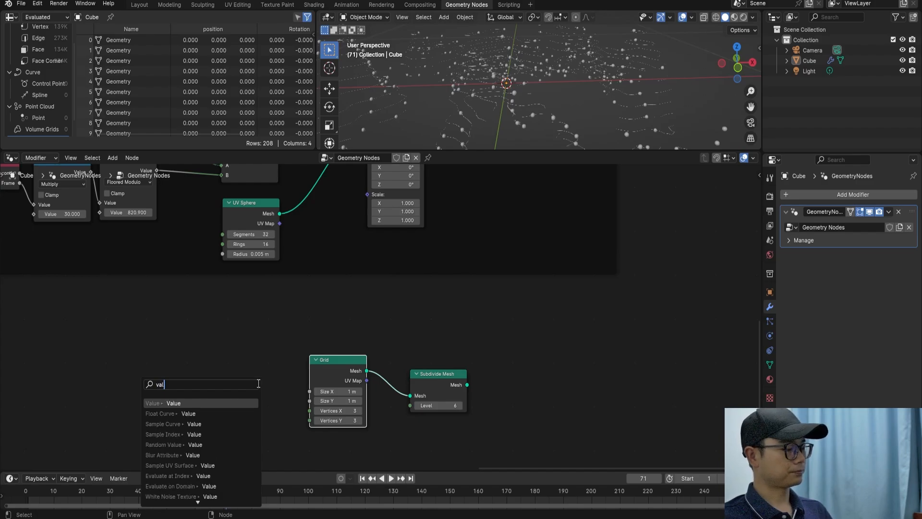
key(Return)
click(254, 385)
drag(270, 385, 310, 401)
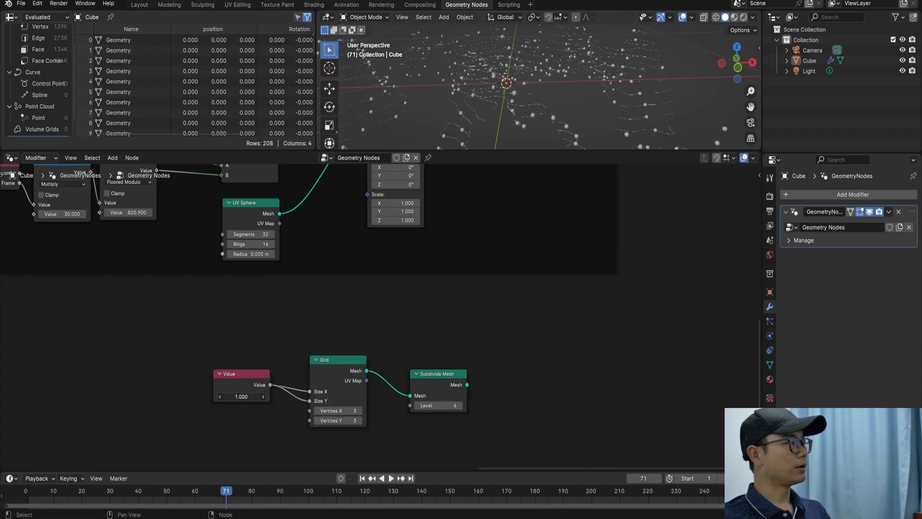
scroll(285, 411, down, 1)
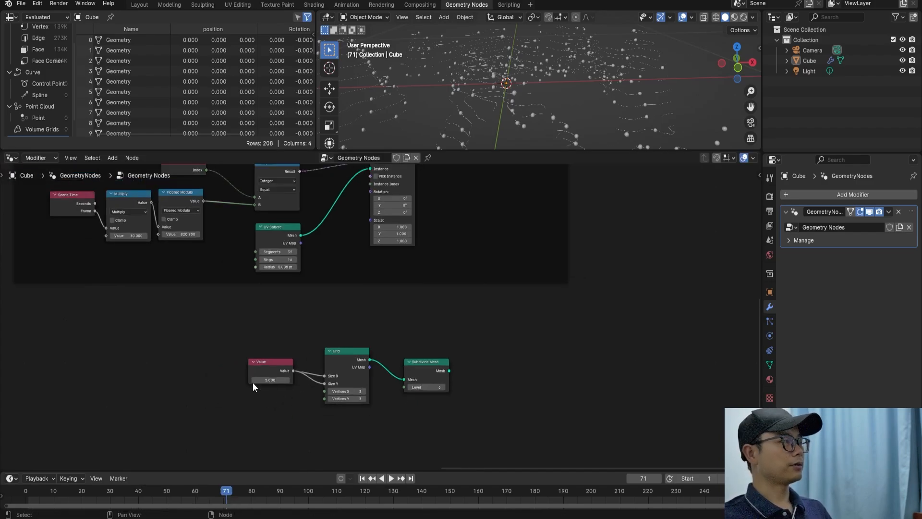
Step: Connect a Mesh to Points node in Vertices mode to the Subdivide Mesh output
drag(253, 383, 261, 388)
drag(335, 389, 313, 388)
drag(367, 378, 456, 375)
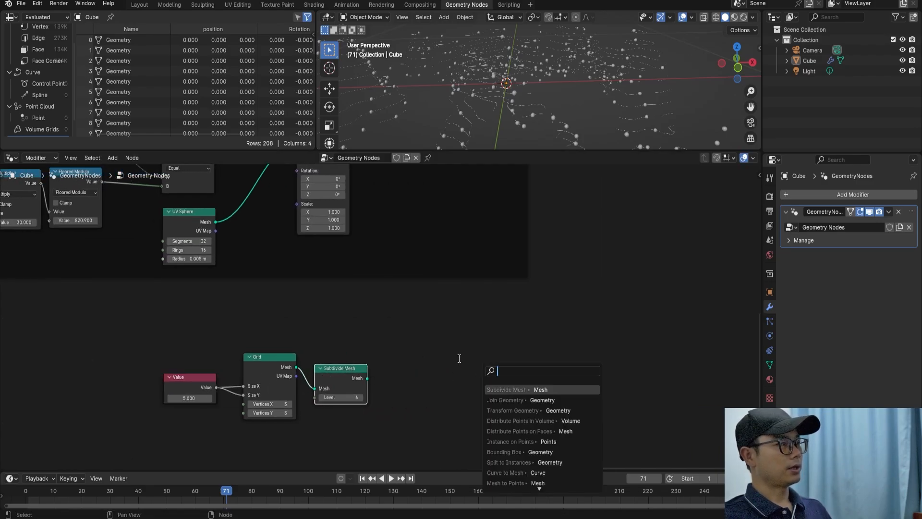
text(m)
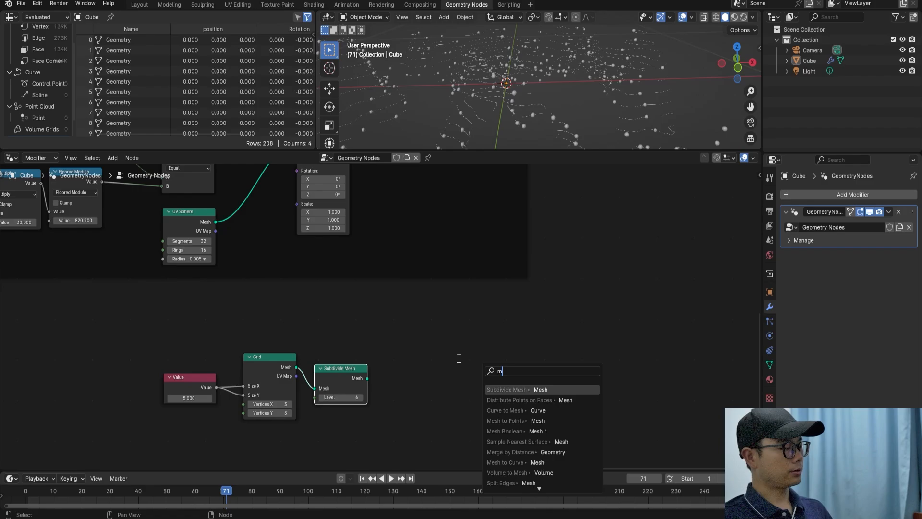
text(esh t)
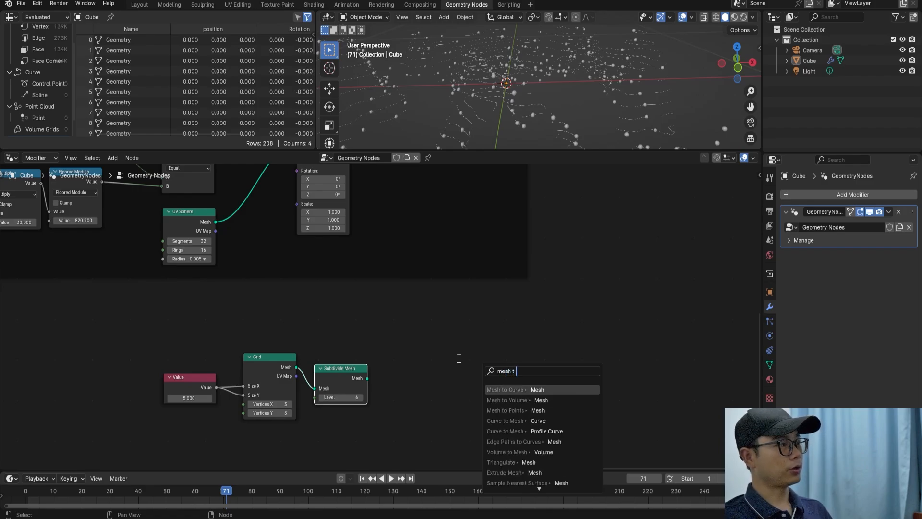
text(o p)
key(Return)
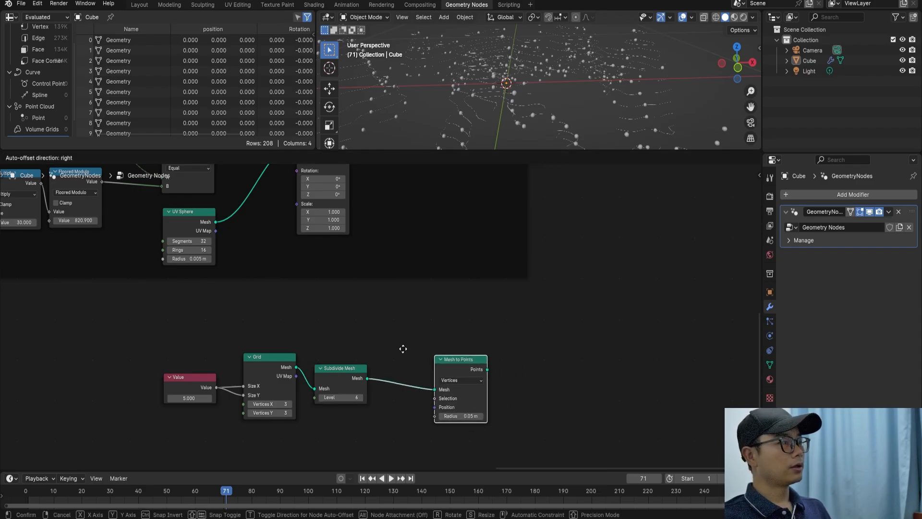
click(486, 377)
scroll(488, 378, up, 1)
click(465, 387)
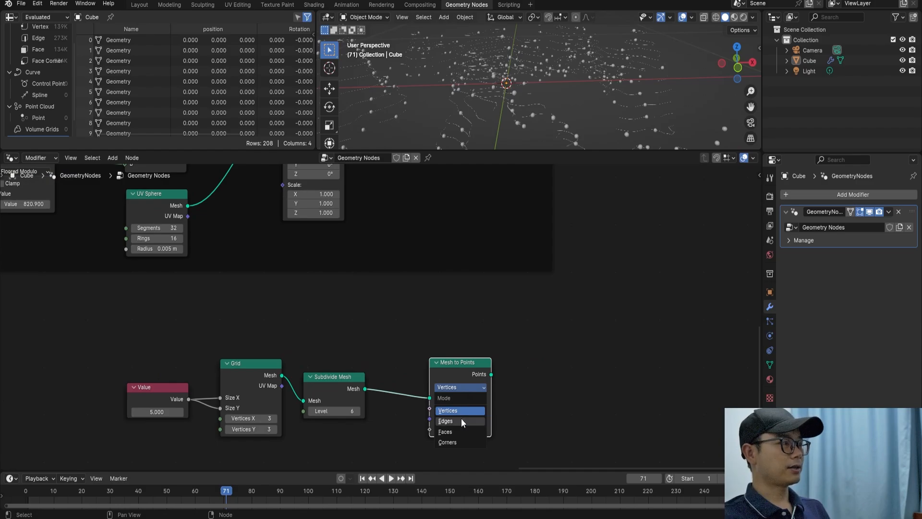
scroll(457, 371, down, 2)
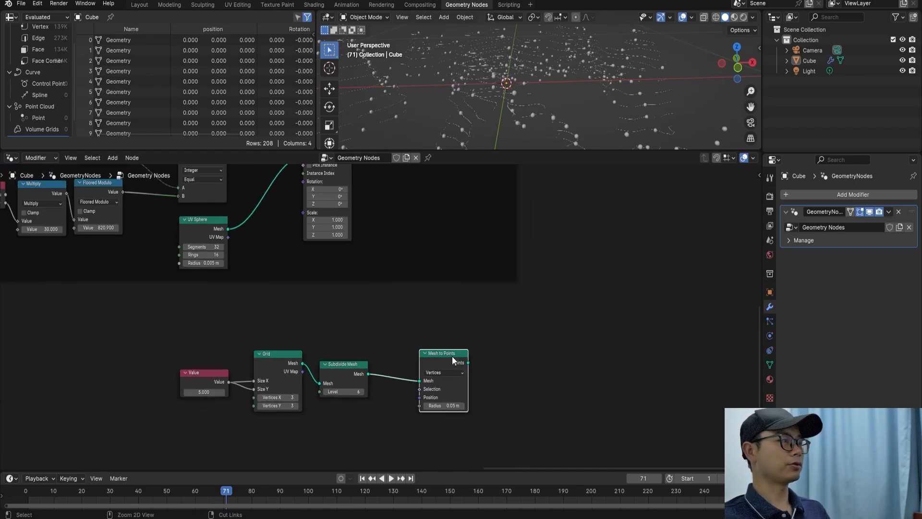
Step: Preview the Mesh to Points result through a Viewer node and inspect the whole point grid in the viewport
ctrl+shift+click(451, 356)
scroll(508, 114, down, 10)
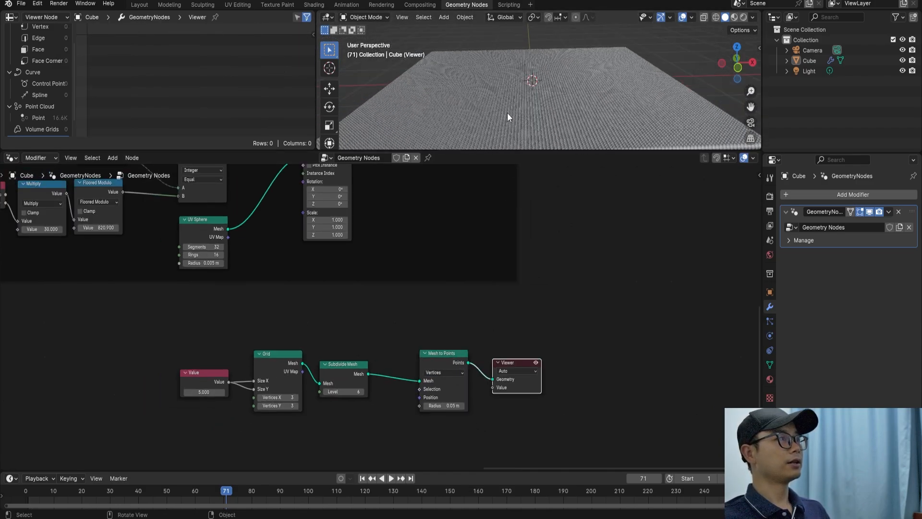
middle_drag(507, 112, 479, 118)
scroll(487, 371, up, 3)
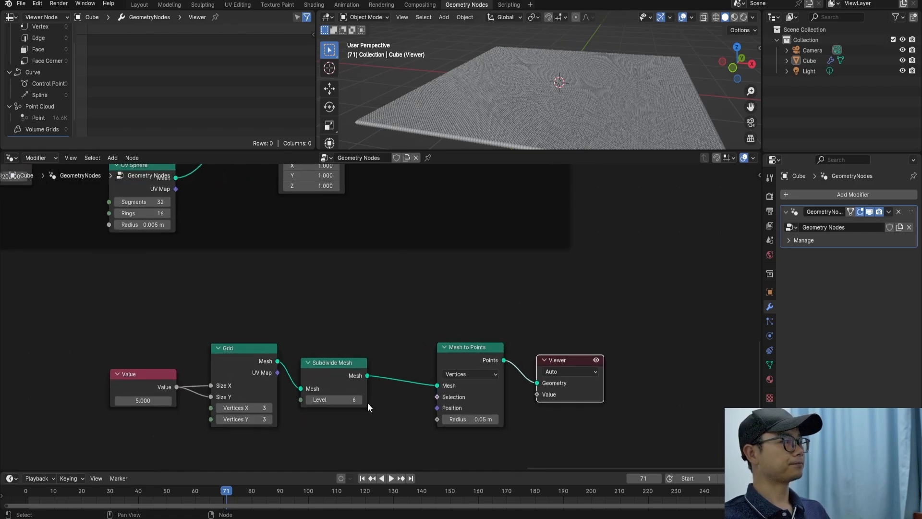
Step: Try lower Subdivide Mesh levels such as 3 to thin out the points, and settle on level 4
drag(333, 399, 319, 399)
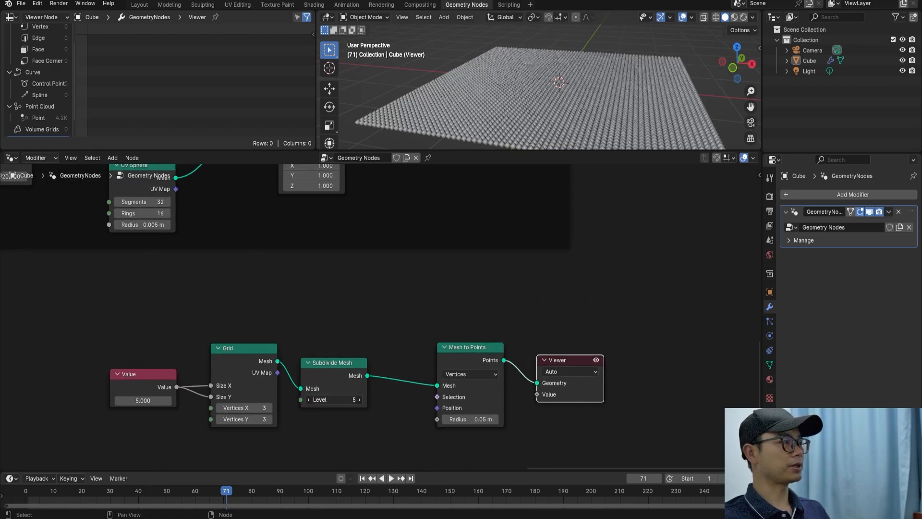
text(3)
key(Return)
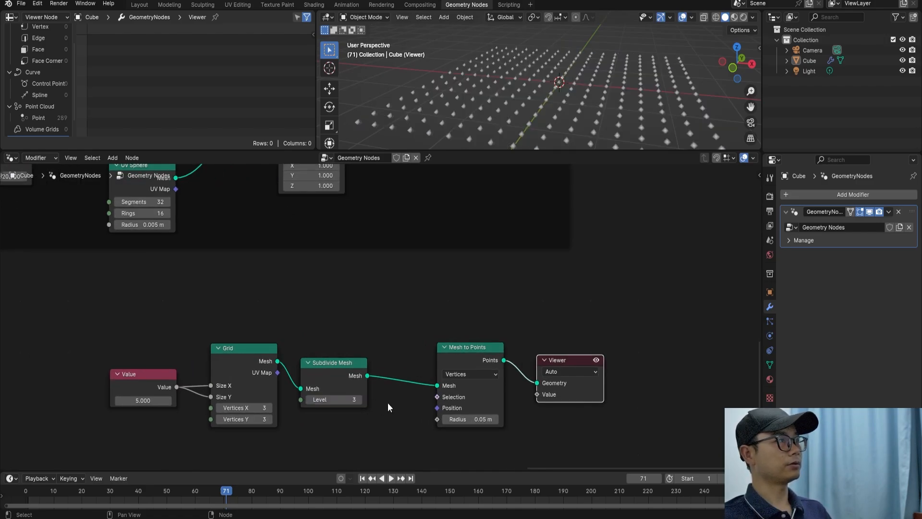
key(Return)
scroll(392, 408, down, 1)
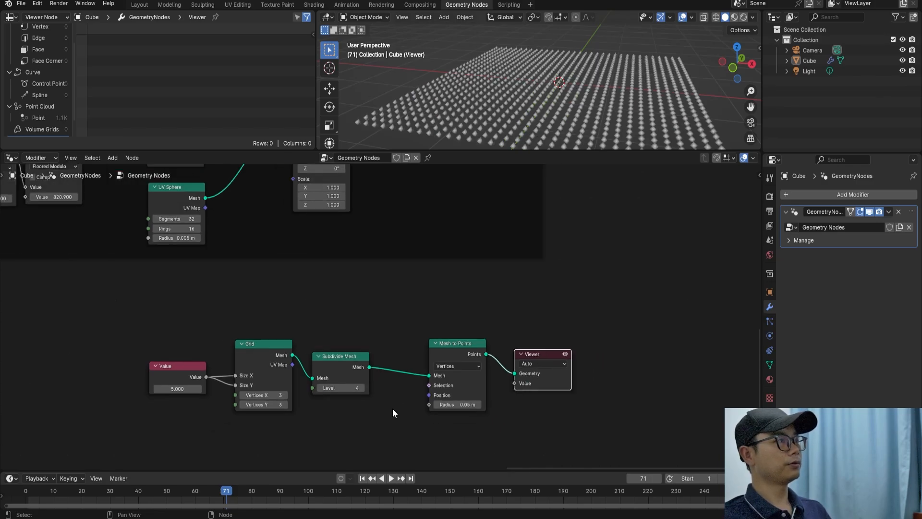
Step: Insert Instance on Points between Mesh to Points and the Viewer, feeding the points only into its Instance input
middle_drag(437, 409, 405, 410)
key(g)
click(726, 386)
key(shift+a)
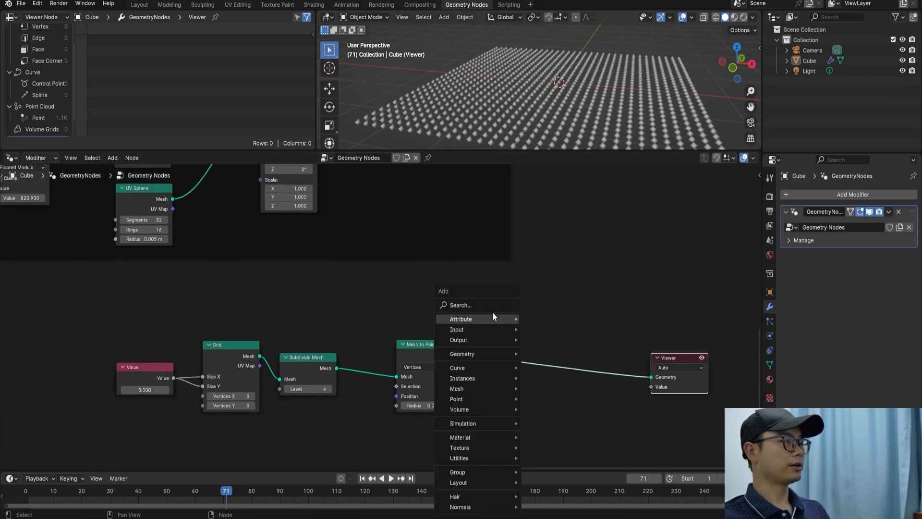
click(491, 306)
text(ins)
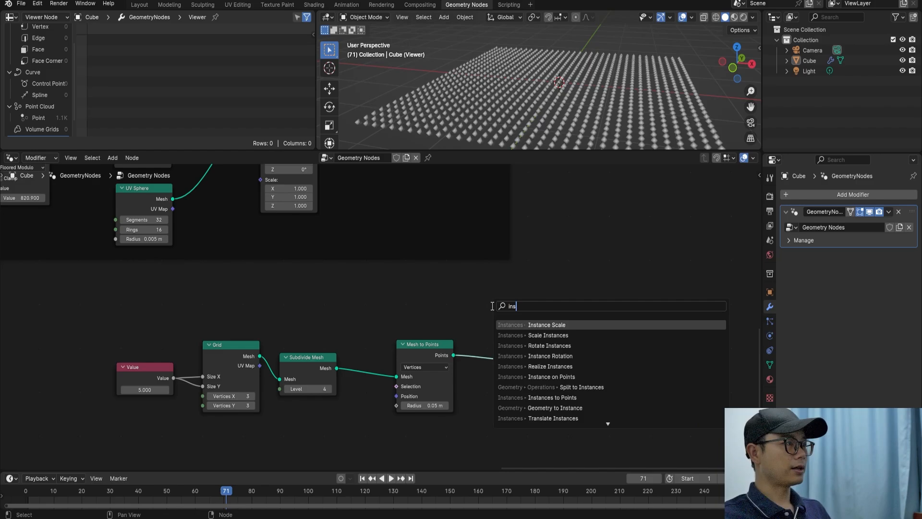
text( on)
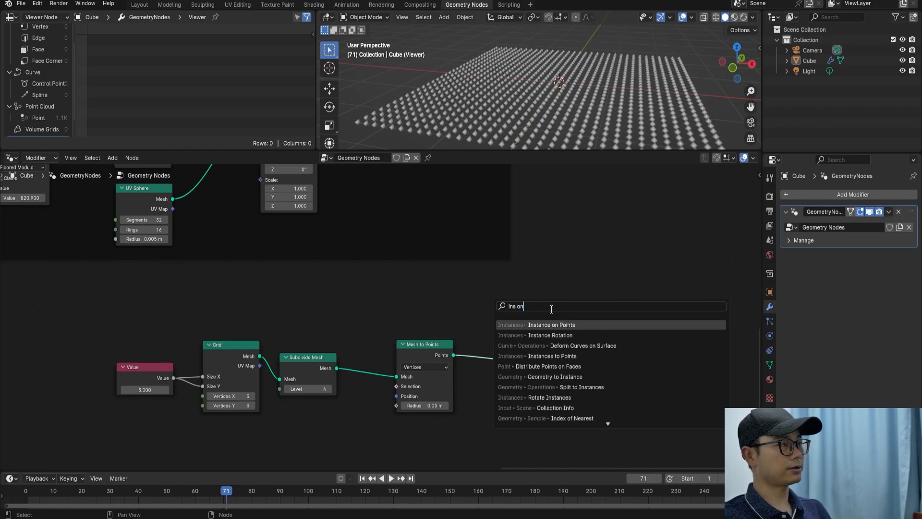
click(551, 325)
click(536, 301)
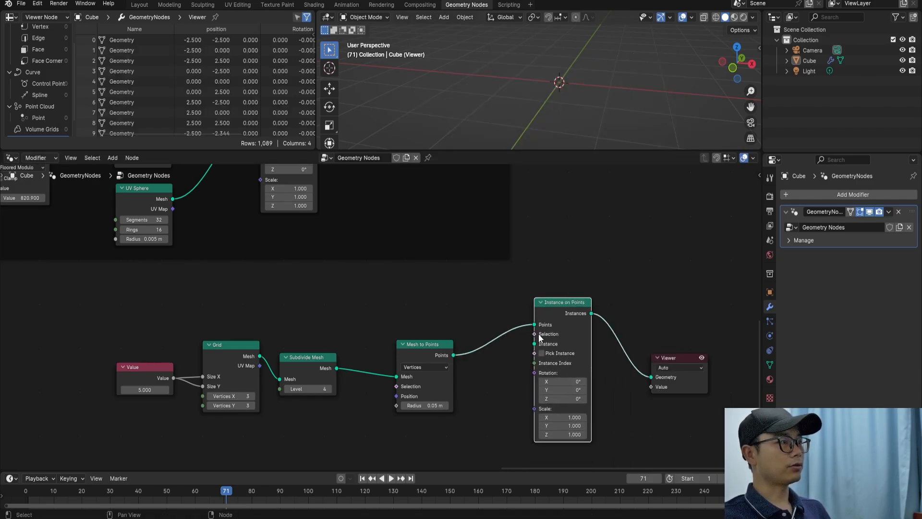
mouse_move(453, 355)
mouse_down()
mouse_move(543, 355)
mouse_move(536, 344)
mouse_up()
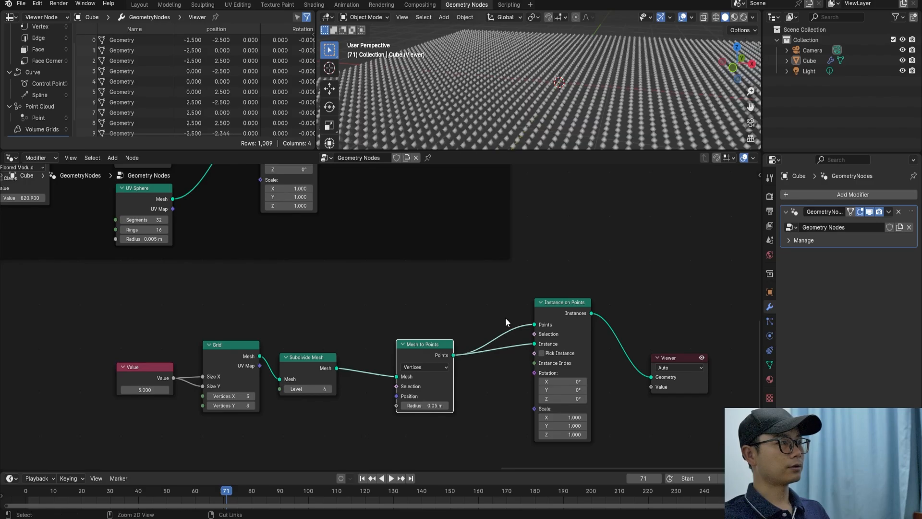
ctrl+right_drag(505, 318, 524, 335)
Step: Add a Mesh Line node feeding the Points input of Instance on Points
drag(534, 324, 463, 298)
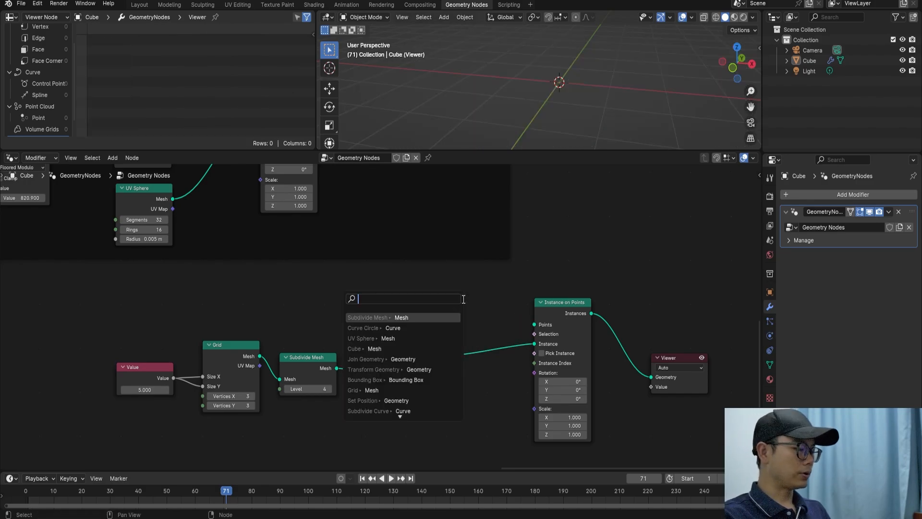
text(line)
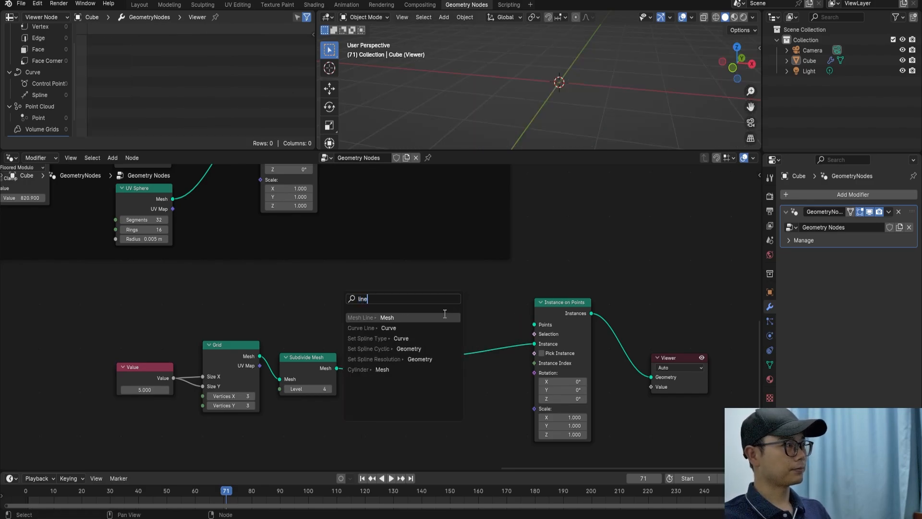
click(445, 316)
click(439, 288)
scroll(442, 293, down, 2)
middle_drag(448, 296, 448, 332)
scroll(446, 345, up, 2)
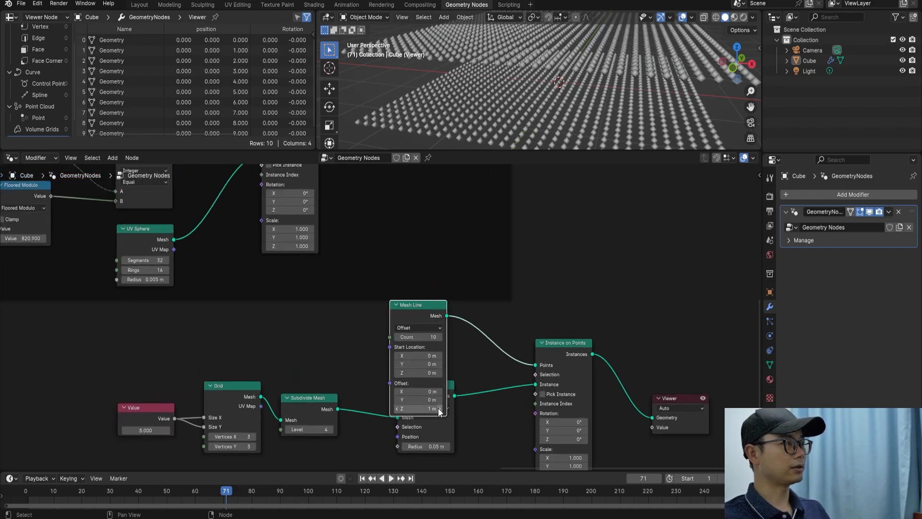
key(g)
click(456, 378)
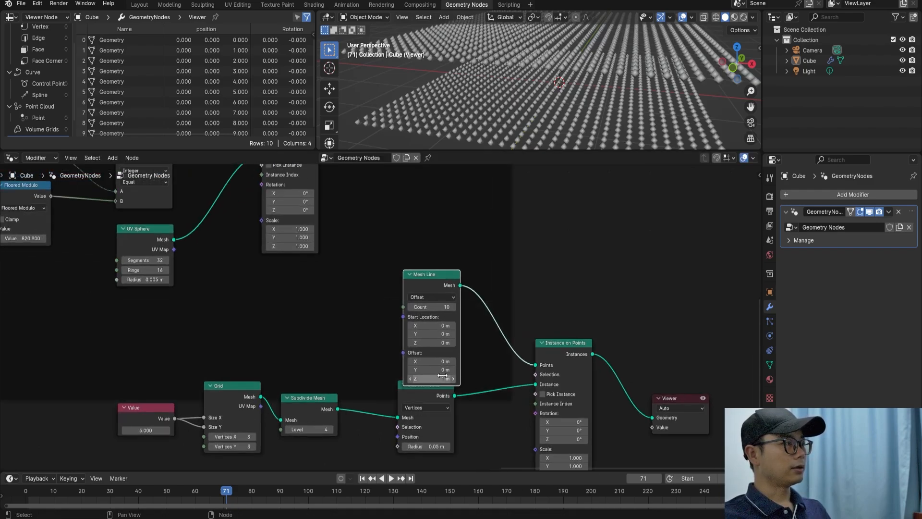
key(ctrl+z)
Step: Move Mesh to Points below the Mesh Line node so the two nodes no longer overlap
scroll(408, 307, down, 3)
middle_drag(449, 391, 450, 354)
click(433, 368)
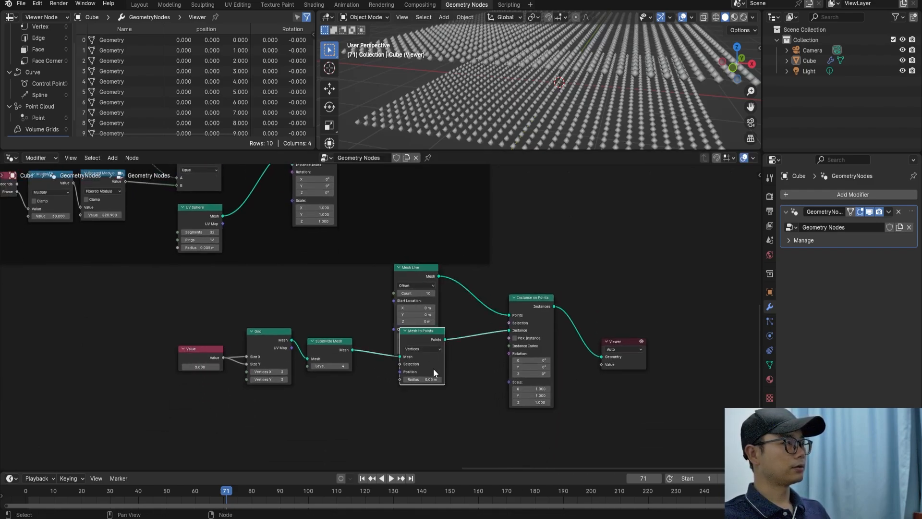
key(g)
click(434, 398)
scroll(377, 317, up, 2)
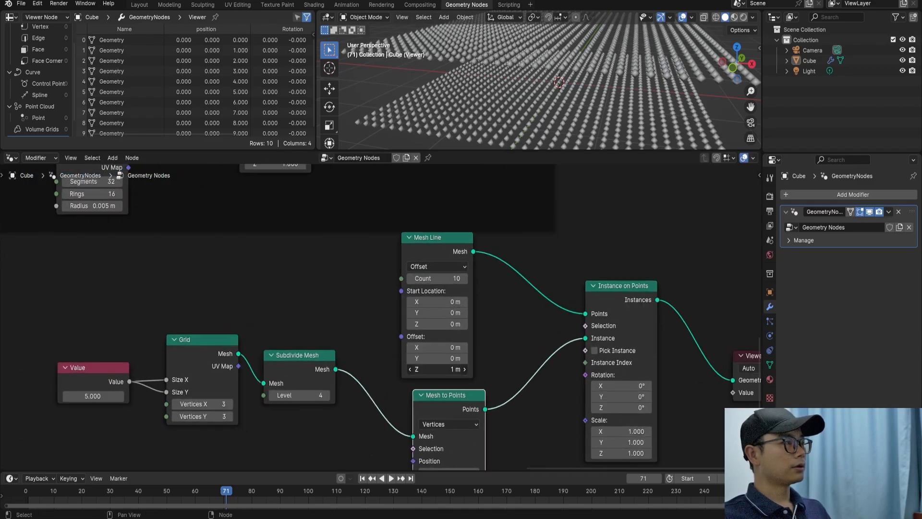
Step: Set the Mesh Line's Z offset to 0.1 m and its count to 5, and save the file
text(.1)
key(Return)
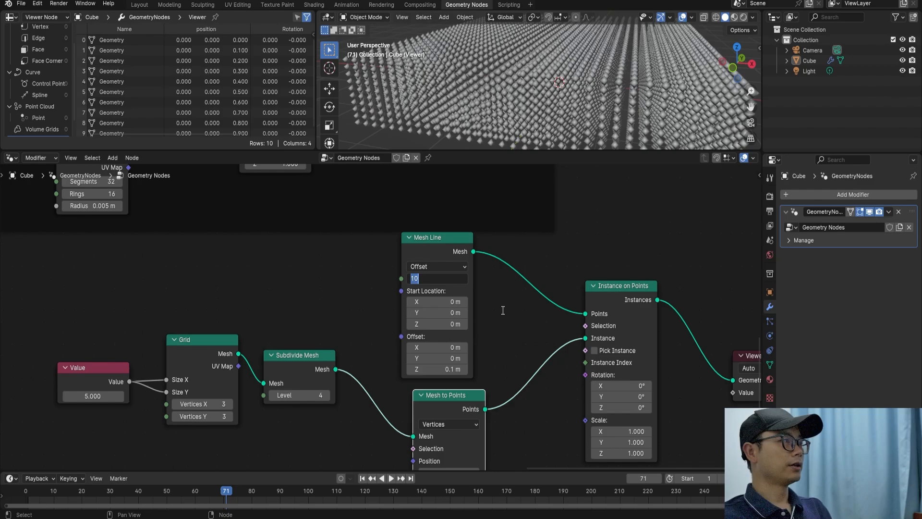
text(5)
key(Return)
scroll(398, 324, down, 2)
key(ctrl+s)
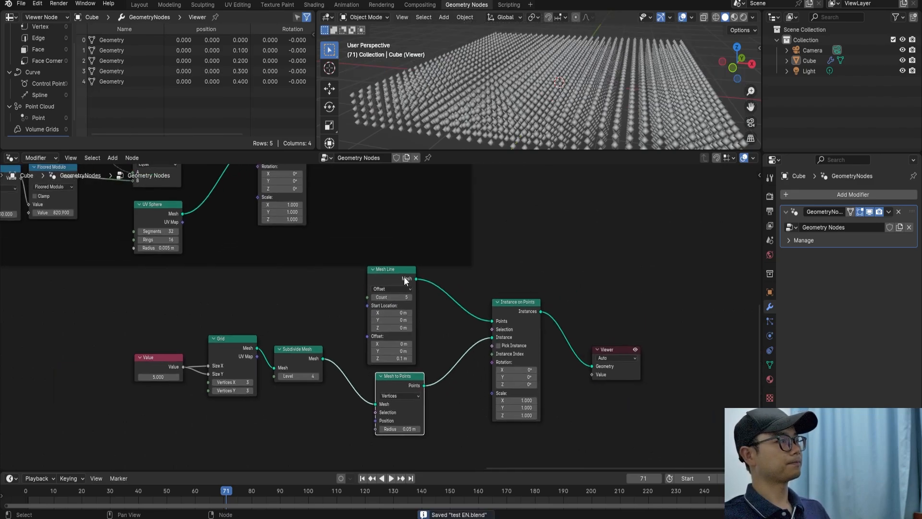
click(404, 276)
scroll(426, 305, up, 3)
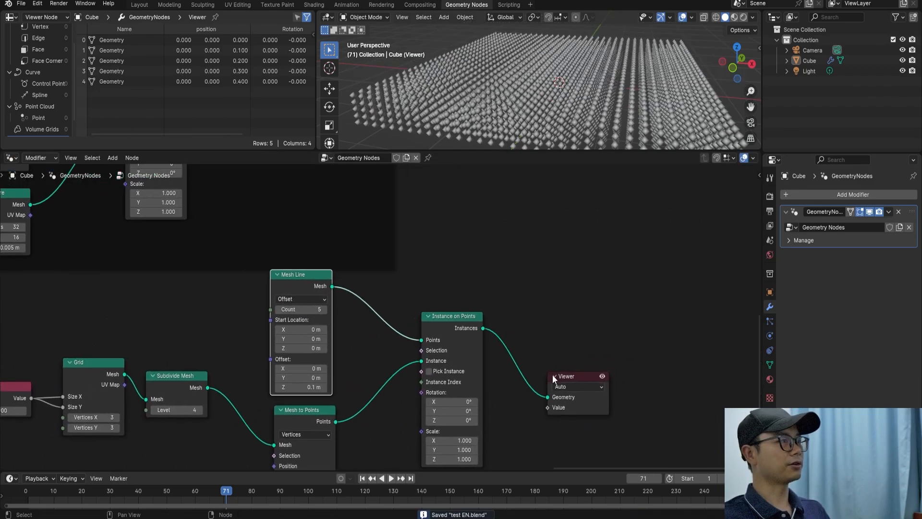
Step: Move the Viewer node away from Instance on Points and insert a Set Point Radius node on the link between them
click(572, 387)
drag(568, 376, 615, 362)
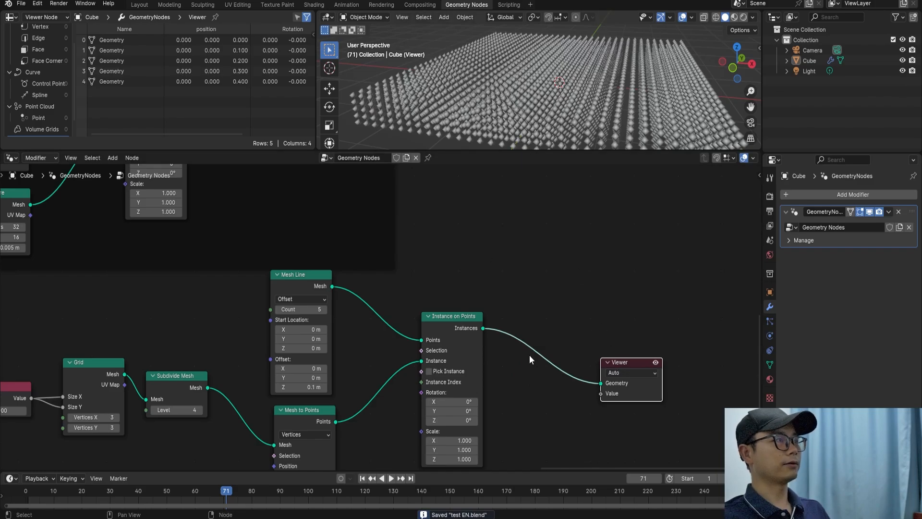
key(shift+a)
text(se)
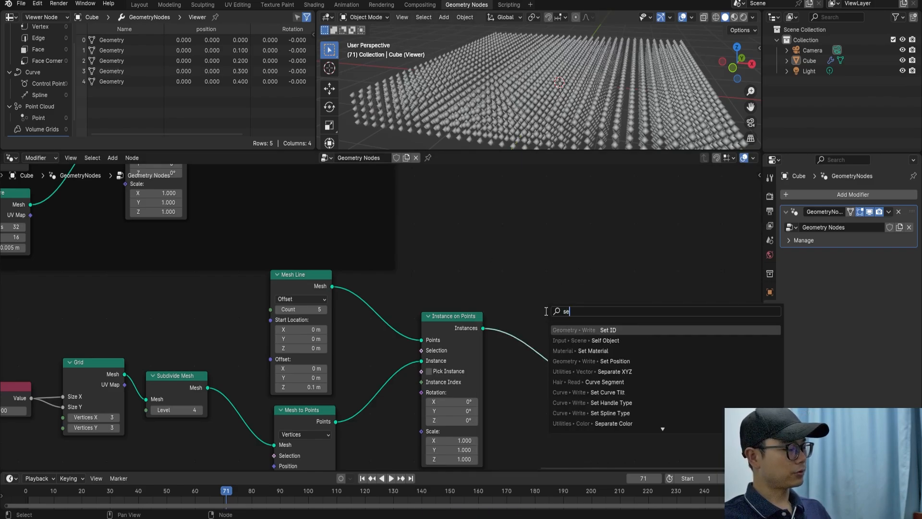
text(t poin r)
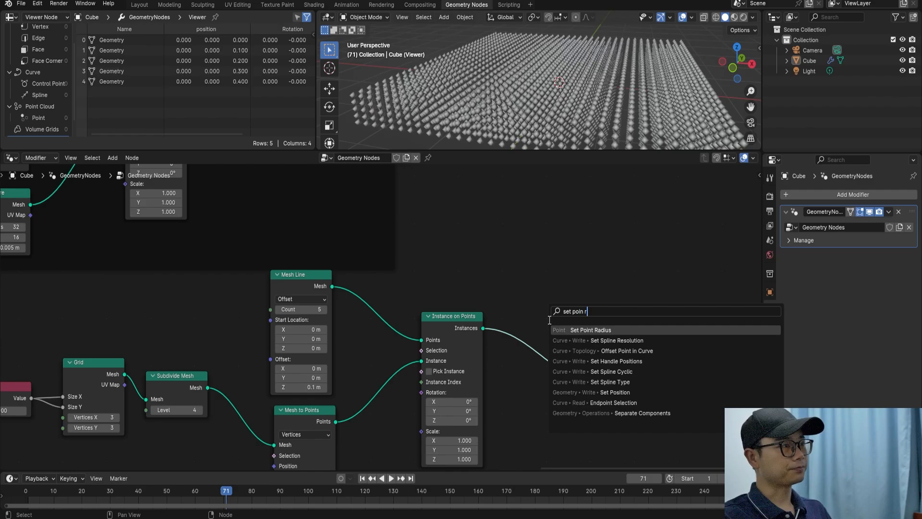
key(Return)
click(517, 323)
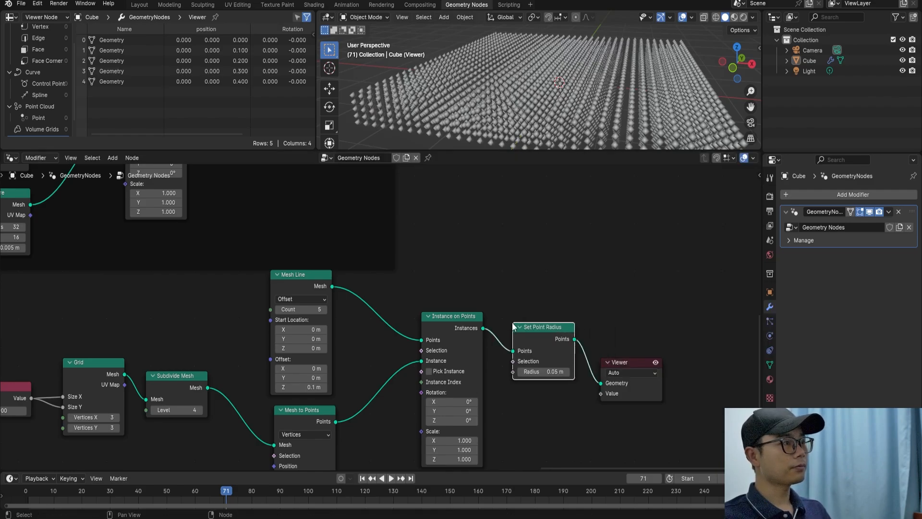
Step: Set the radius in the Set Point Radius node to 0.01 m
scroll(550, 346, up, 1)
middle_drag(545, 345, 480, 335)
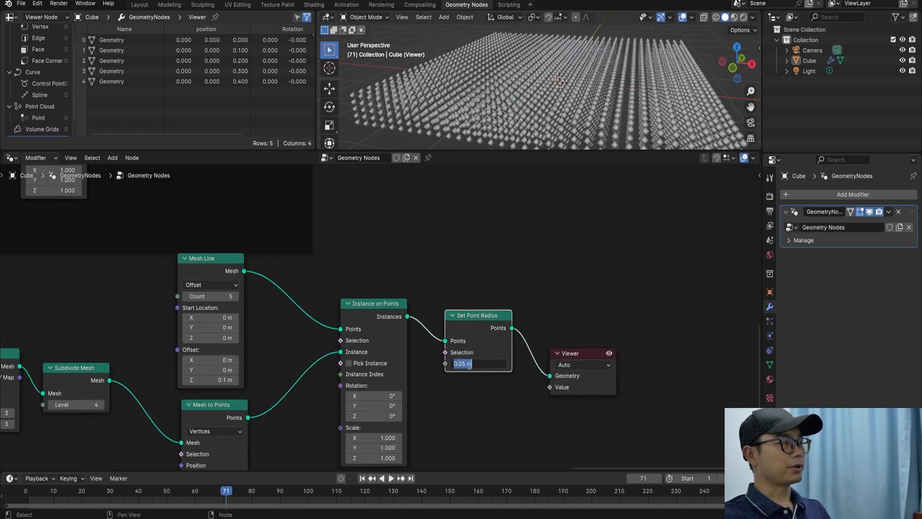
text(1)
key(Return)
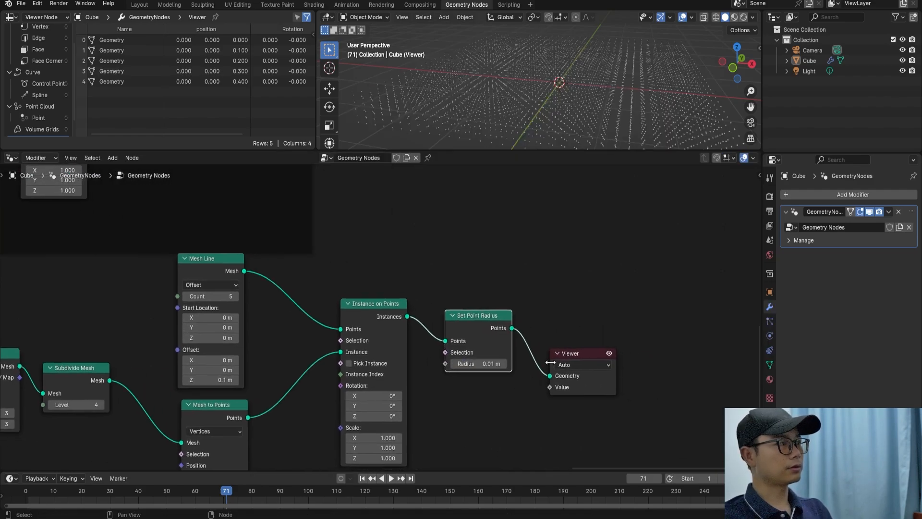
Step: Move Group Output farther along, insert a duplicated Join Geometry on its incoming link, and remove the duplicate from the frame
scroll(549, 310, down, 5)
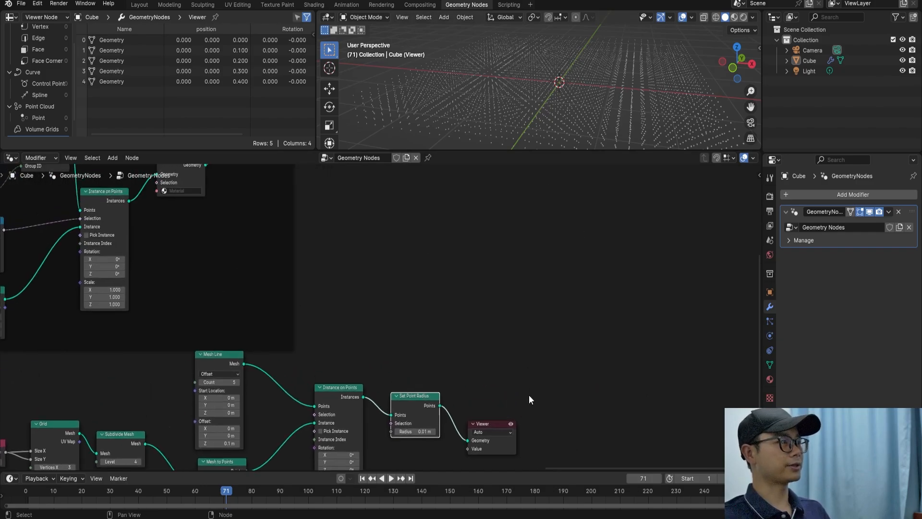
drag(387, 215, 582, 232)
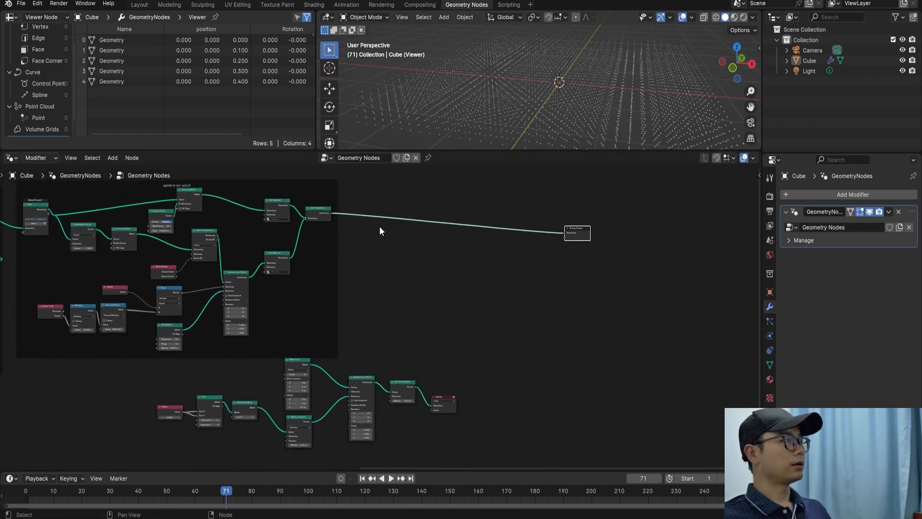
key(shift+d)
click(492, 221)
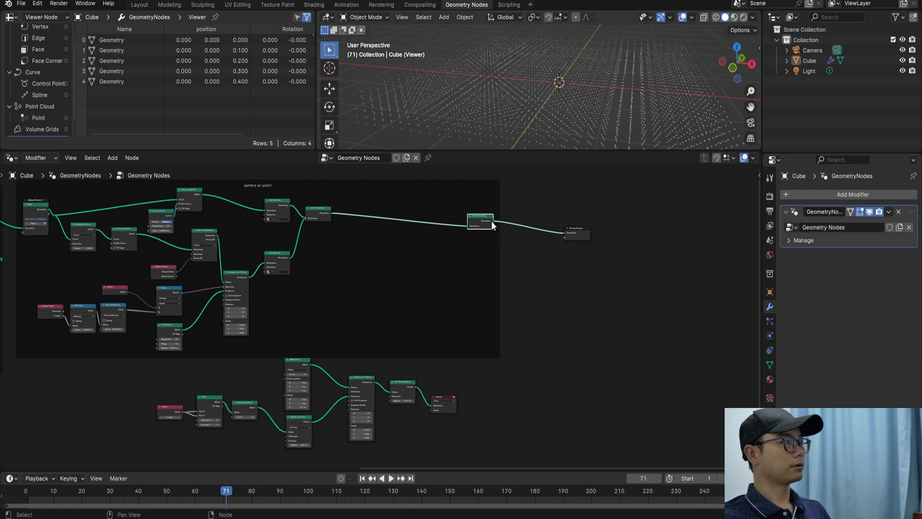
key(alt+p)
right_click(492, 221)
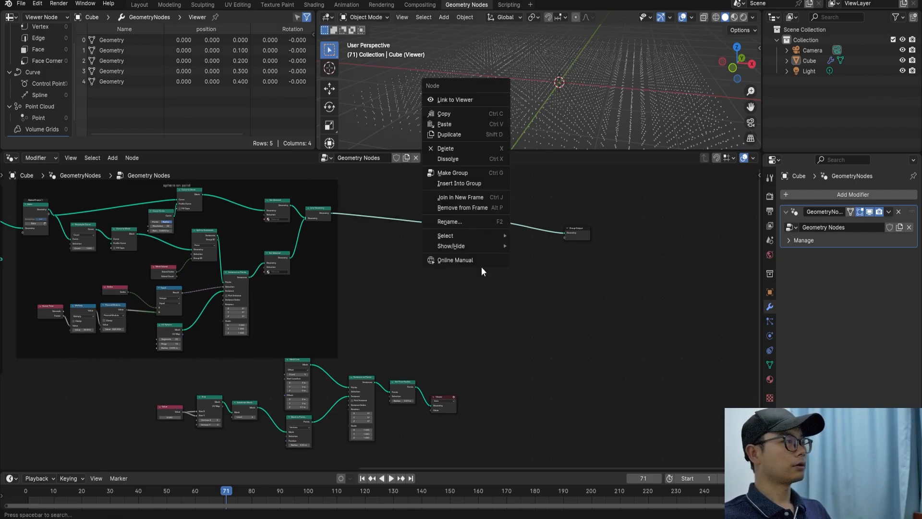
scroll(385, 315, up, 3)
Step: Connect the Set Point Radius output to the new Join Geometry node and delete the Viewer node
drag(426, 405, 485, 206)
scroll(550, 206, up, 1)
middle_drag(539, 212, 481, 218)
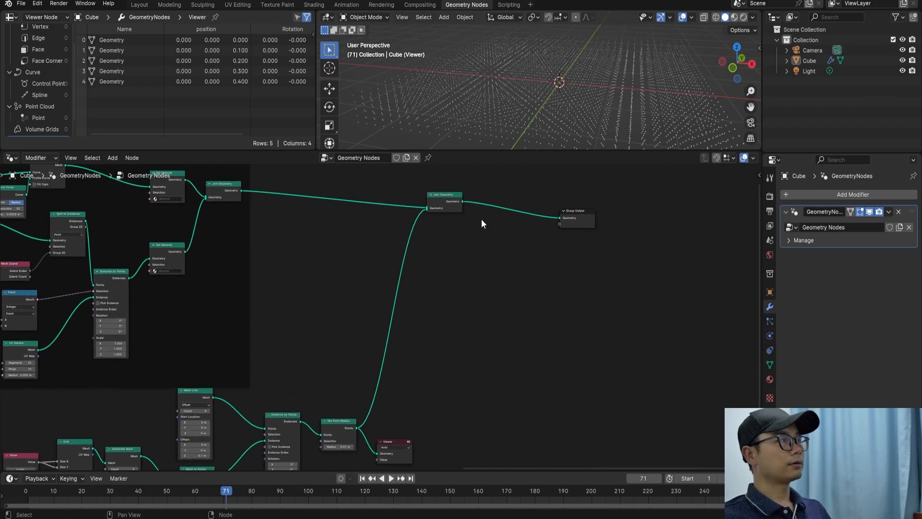
click(406, 450)
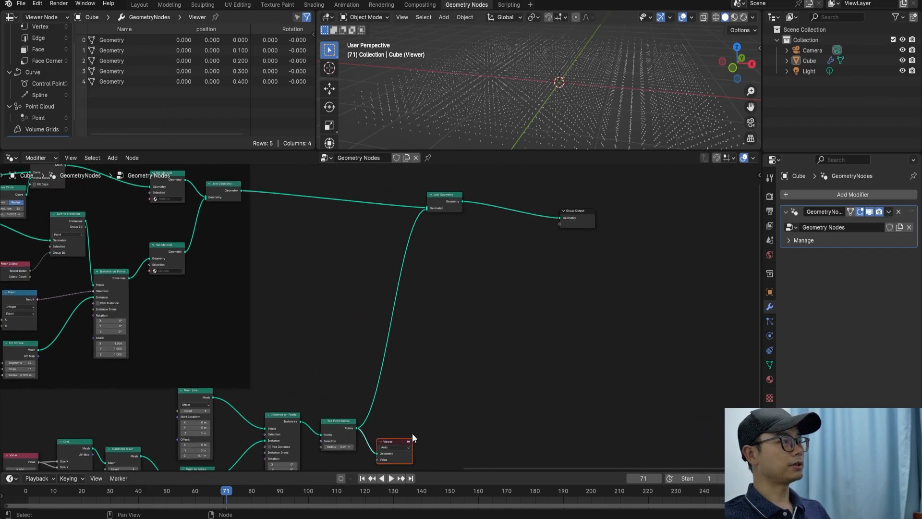
key(x)
scroll(611, 83, up, 4)
shift+middle_drag(627, 85, 583, 19)
scroll(564, 108, up, 3)
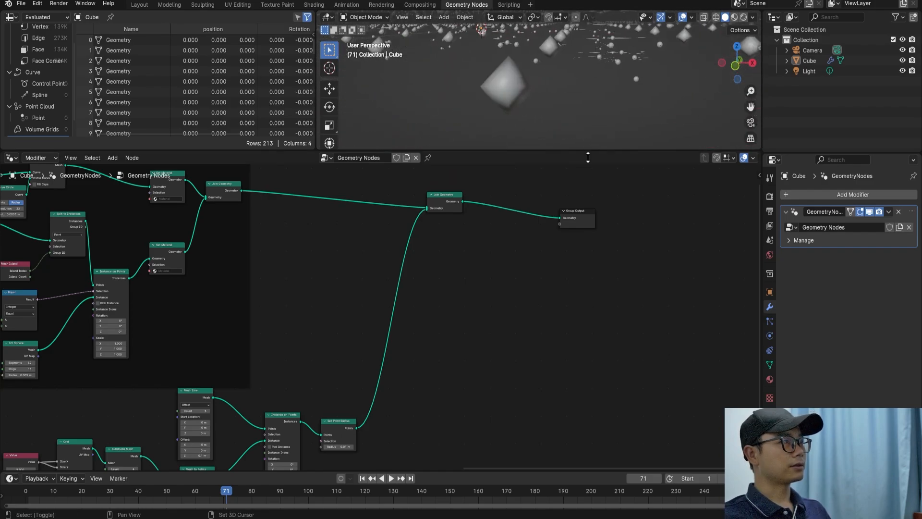
middle_drag(598, 91, 587, 94)
scroll(586, 94, up, 2)
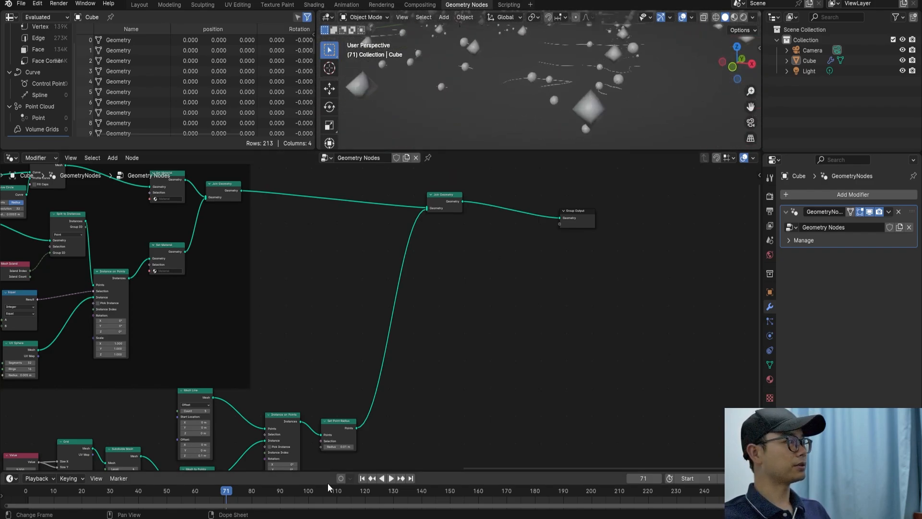
Step: Set the Value node driving the Grid's X and Y size to 1
scroll(273, 429, down, 3)
middle_drag(273, 429, 452, 368)
scroll(330, 387, up, 7)
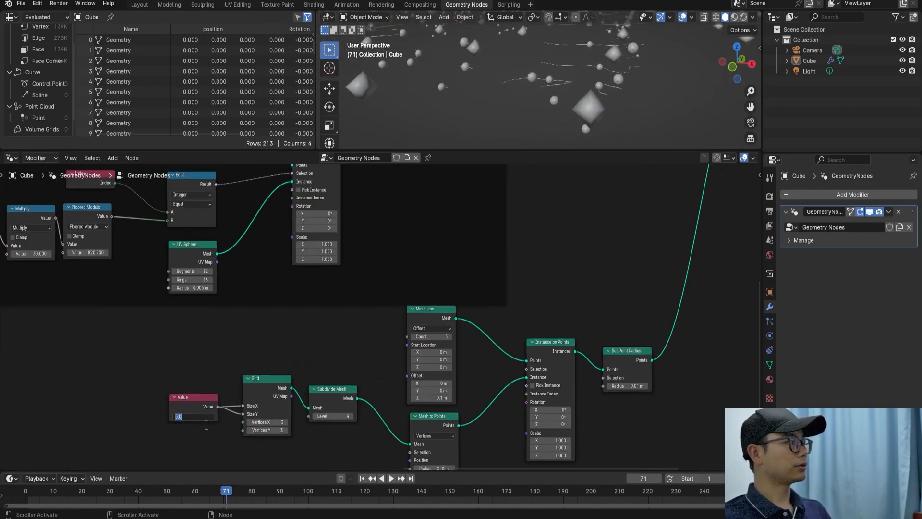
key(Return)
middle_drag(546, 119, 547, 65)
Step: Set the Mesh Line's Z offset to 0.02 m
scroll(510, 384, up, 4)
middle_drag(494, 360, 416, 336)
click(381, 395)
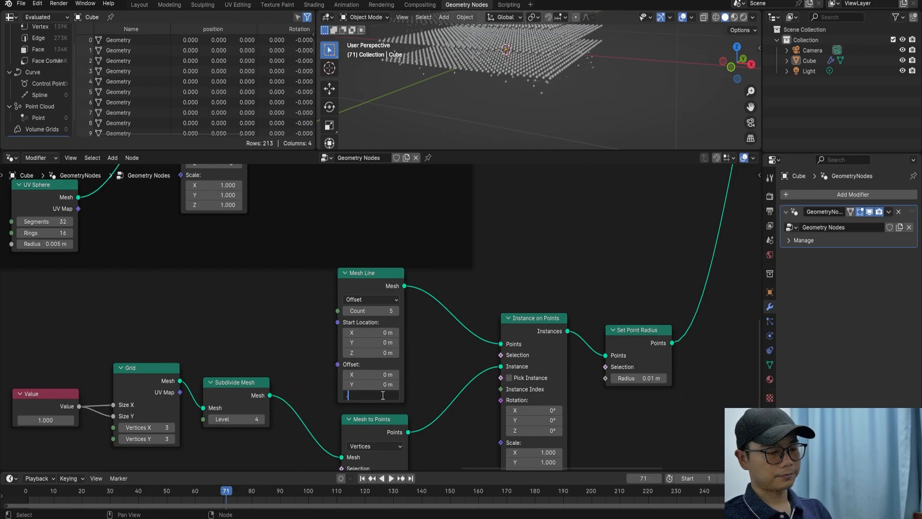
key(Return)
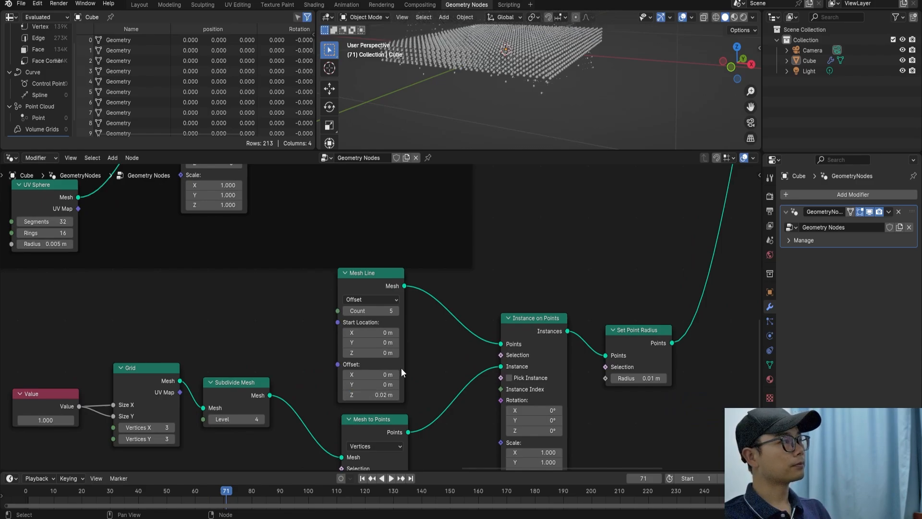
Step: Add a Transform Geometry node on the link after Set Point Radius
scroll(401, 367, down, 2)
middle_drag(401, 368, 390, 343)
key(shift+a)
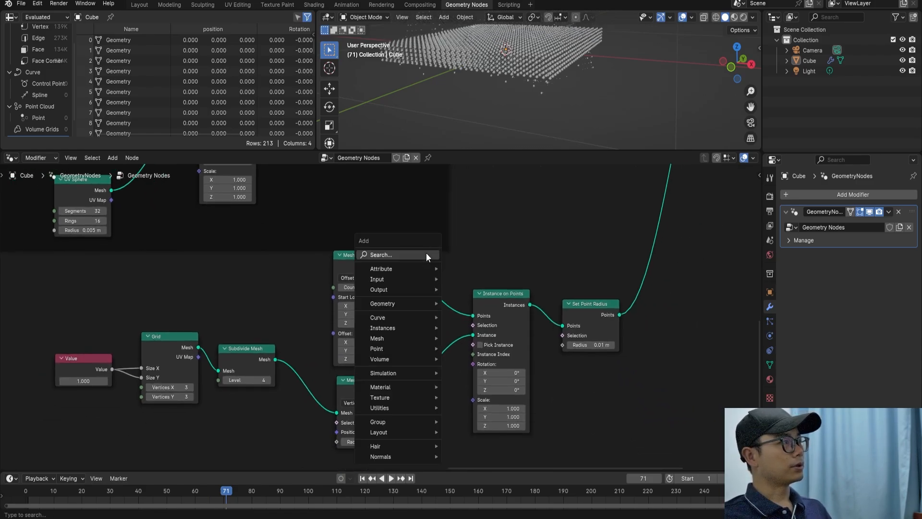
text(tra)
click(513, 270)
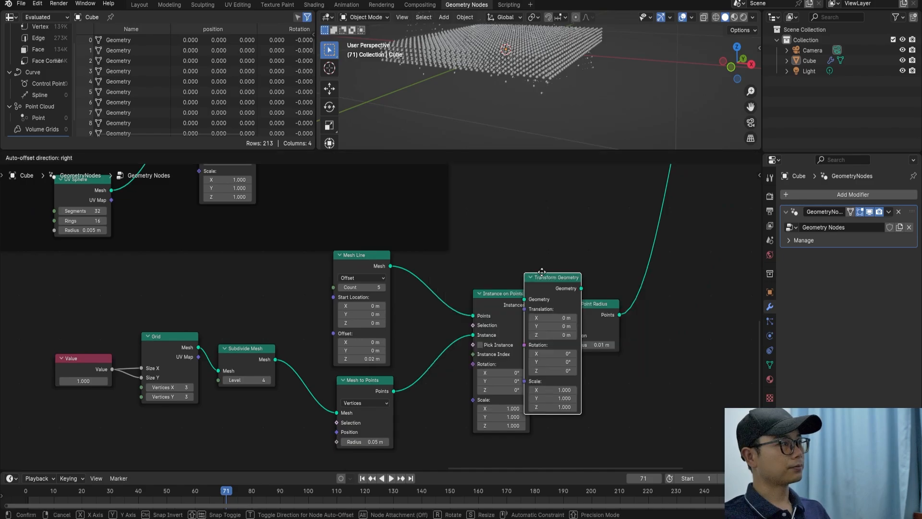
click(632, 279)
Step: Set the Transform Geometry node's Z translation to -0.1 m to lower the point grid
middle_drag(704, 375, 559, 367)
scroll(559, 367, up, 1)
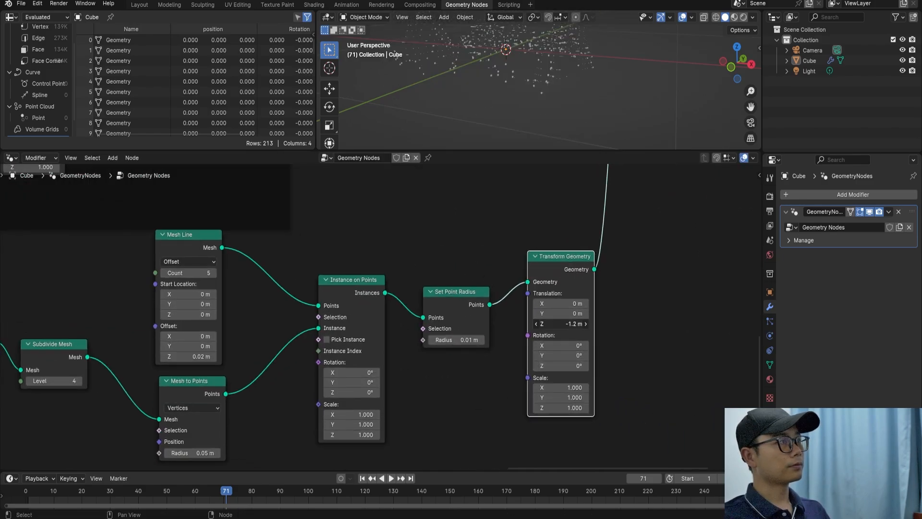
drag(560, 324, 554, 323)
middle_drag(556, 69, 547, 96)
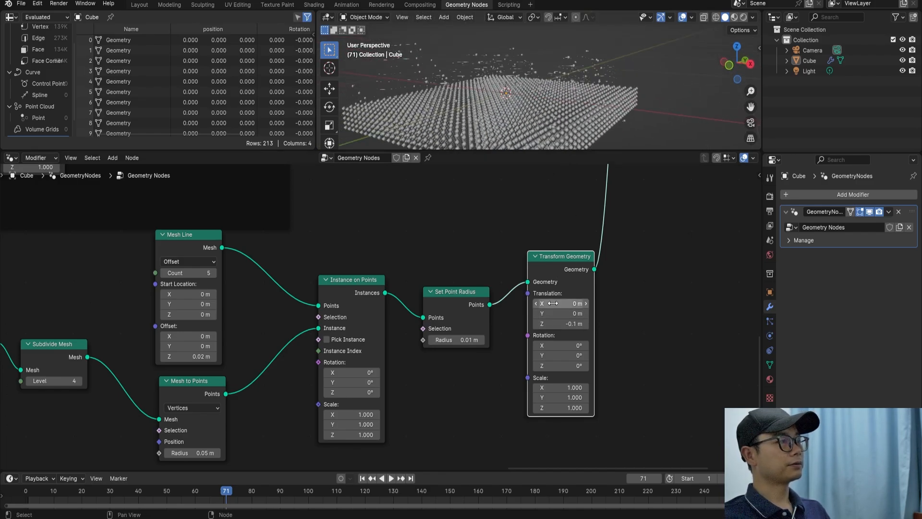
Step: Set the Value node driving the Grid size to 2
middle_drag(180, 319, 188, 354)
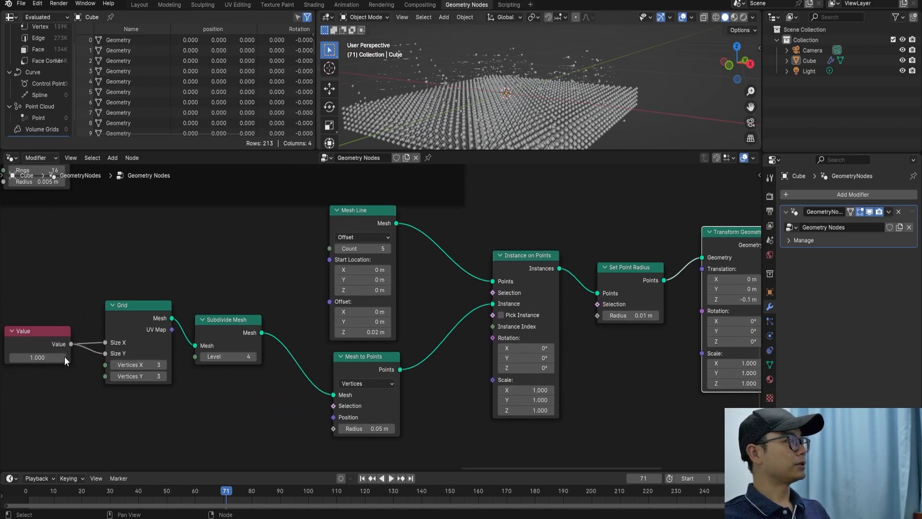
text(2)
key(Return)
middle_drag(474, 143, 538, 107)
Step: Set the point radius in the Set Point Radius node to 0.002 m and save the file
middle_drag(543, 311, 430, 327)
scroll(430, 328, up, 2)
click(475, 336)
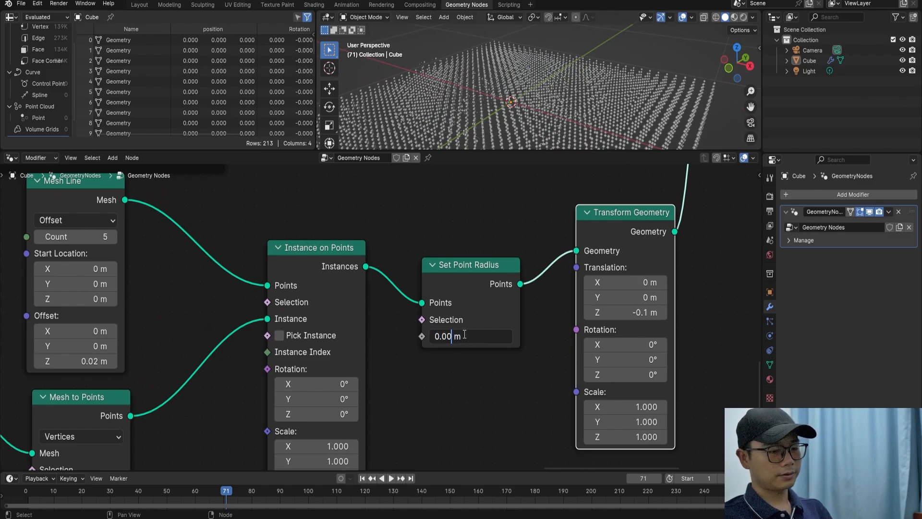
text(2)
key(Return)
shift+middle_drag(563, 97, 563, 73)
scroll(559, 72, up, 3)
scroll(552, 112, down, 2)
key(ctrl+s)
scroll(605, 295, down, 1)
scroll(604, 295, down, 1)
scroll(587, 252, down, 1)
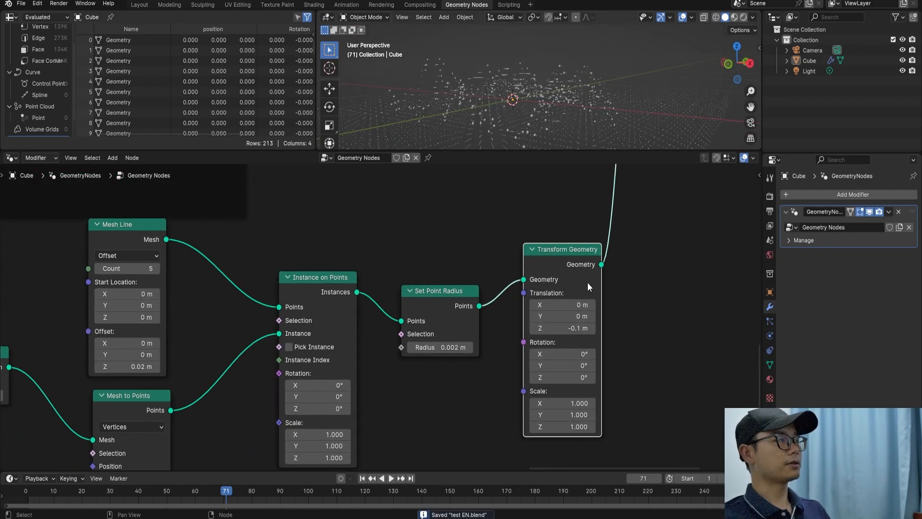
scroll(366, 330, down, 1)
scroll(373, 317, down, 1)
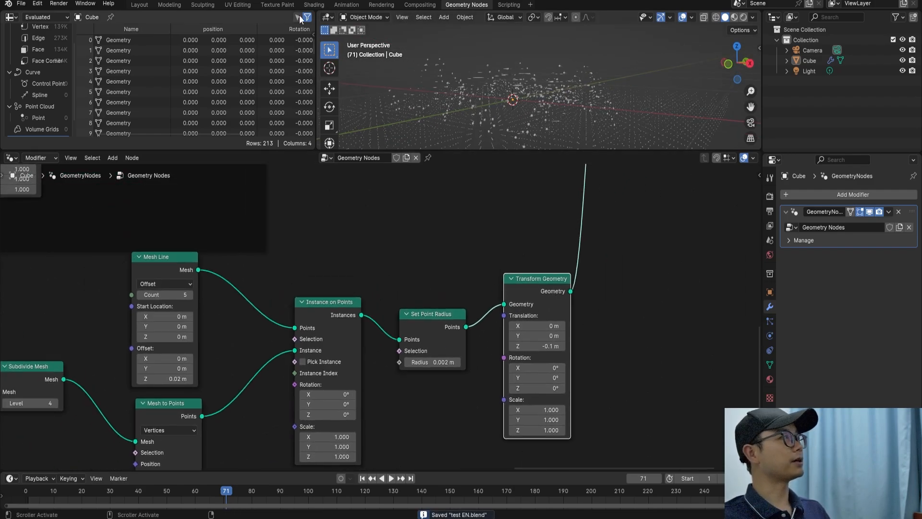
Step: Switch to the Shading workspace and set the render engine to Cycles with GPU Compute as the device
click(313, 5)
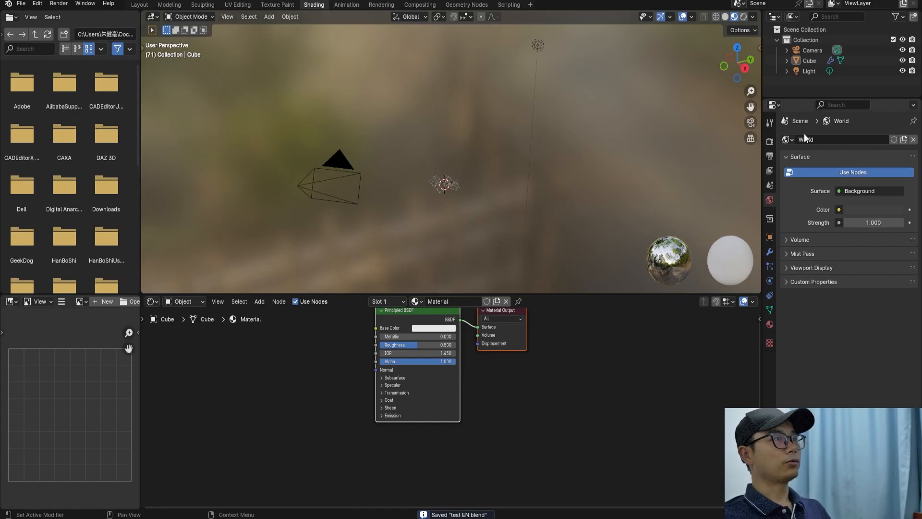
click(769, 123)
click(770, 142)
click(859, 140)
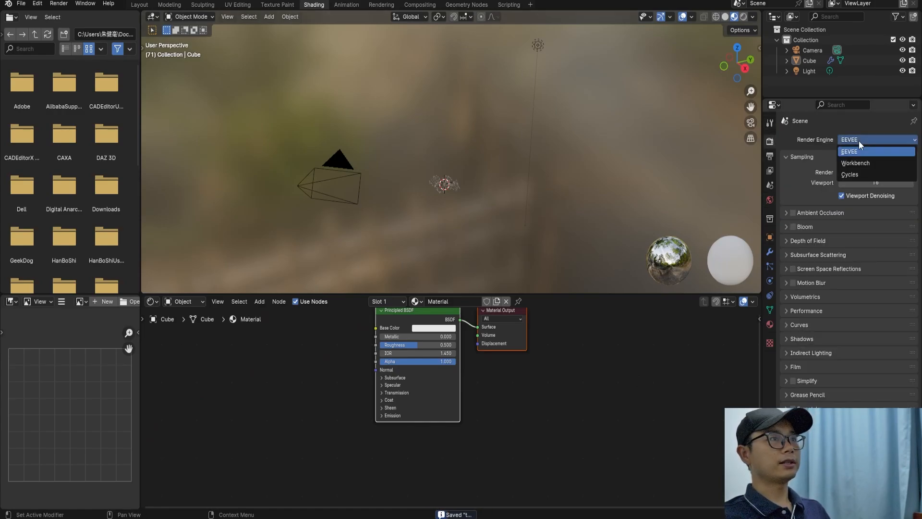
click(855, 171)
click(851, 166)
click(860, 188)
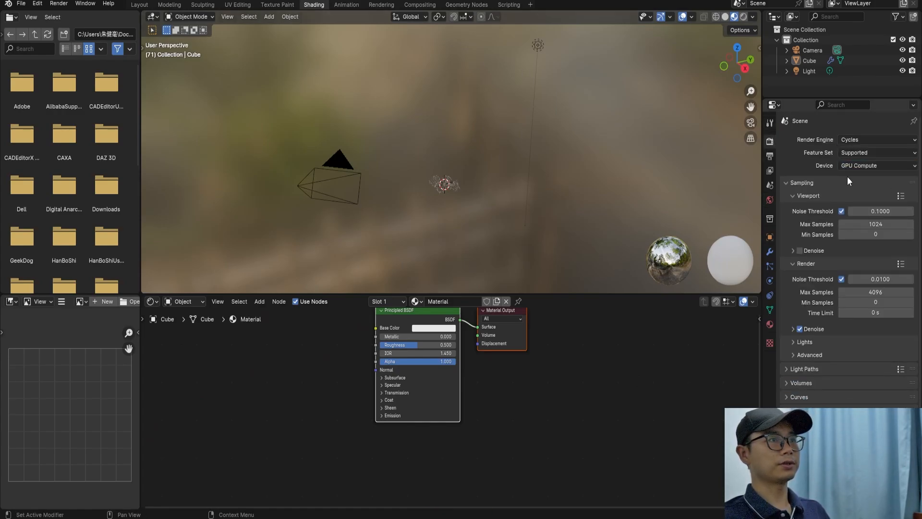
Step: Set the maximum samples to 10 for both viewport and render, with viewport denoising enabled
click(875, 223)
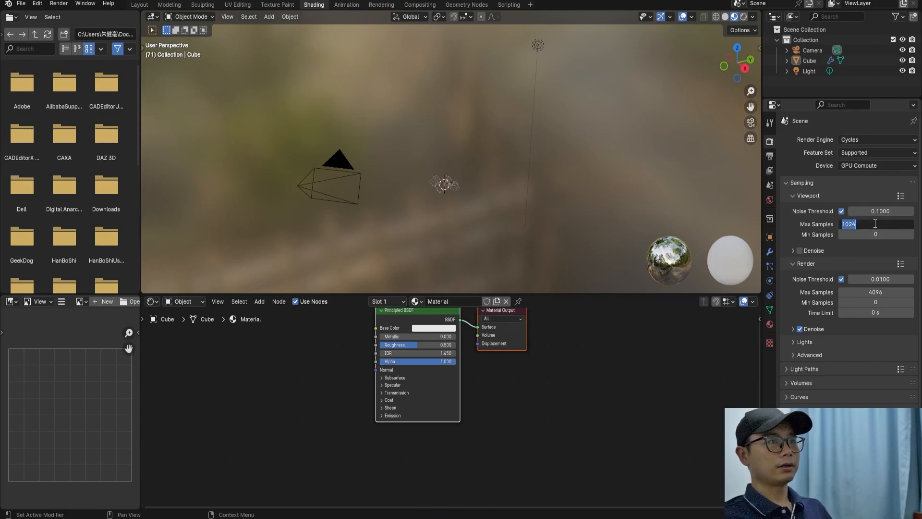
text(10)
click(870, 292)
text(10)
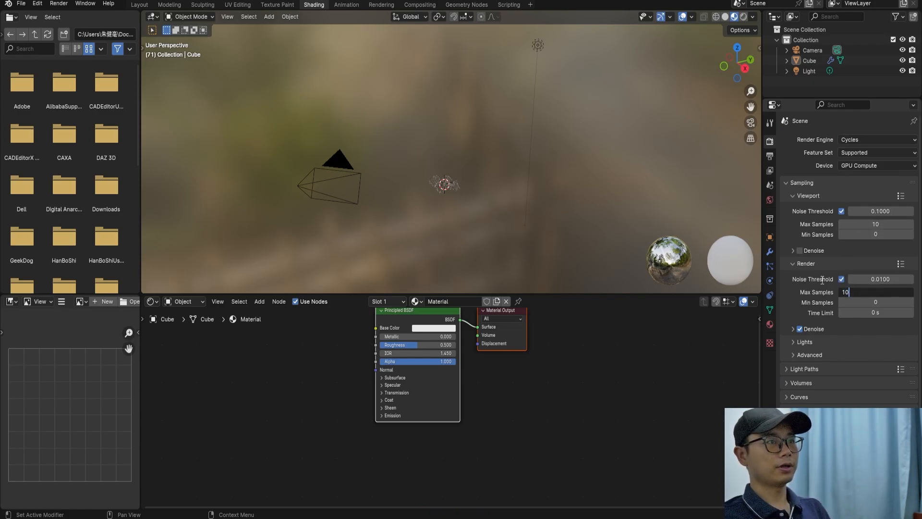
key(Return)
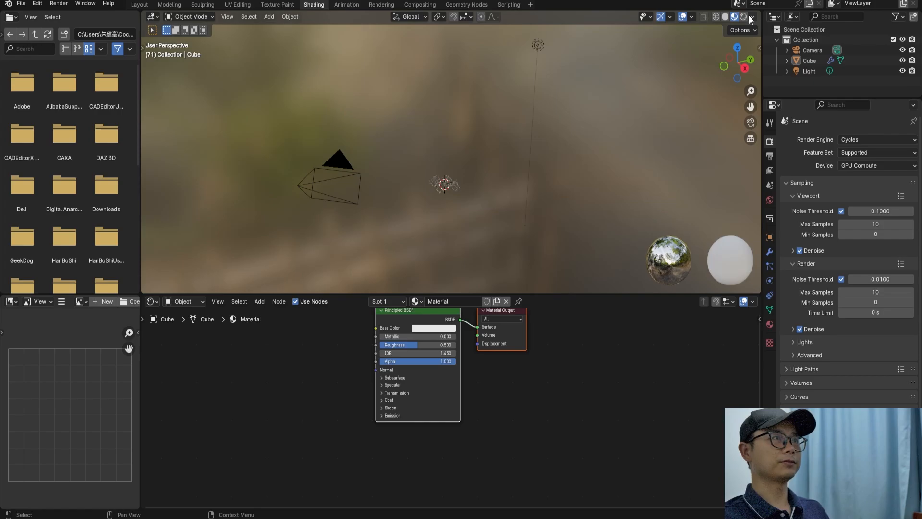
Step: Show the viewport in Rendered shading, frame the terrain and point grid close up, and save the file
click(743, 17)
scroll(457, 209, up, 5)
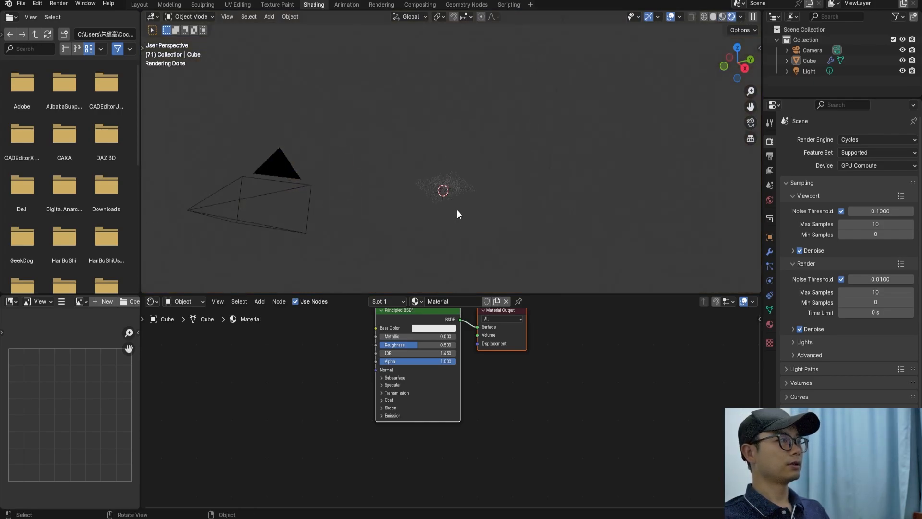
shift+middle_drag(453, 236, 476, 183)
scroll(474, 196, up, 7)
scroll(473, 196, up, 5)
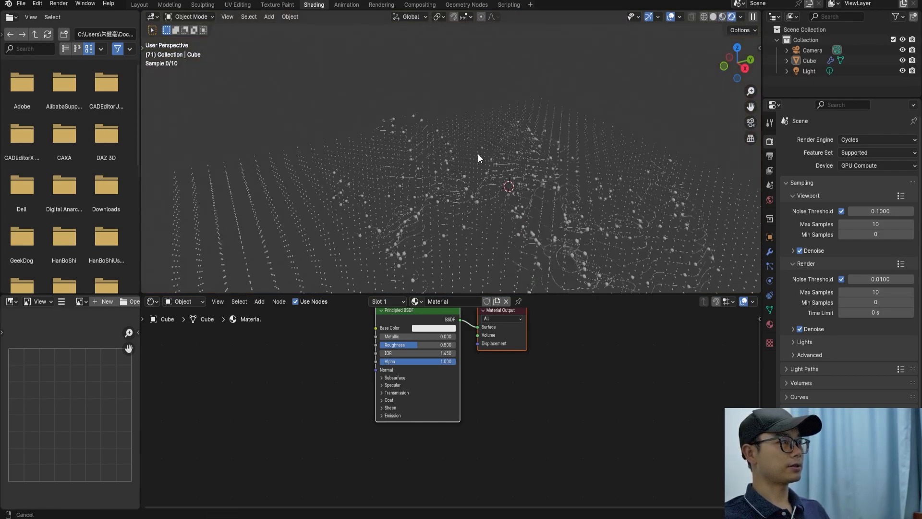
middle_drag(513, 253, 515, 172)
key(ctrl+s)
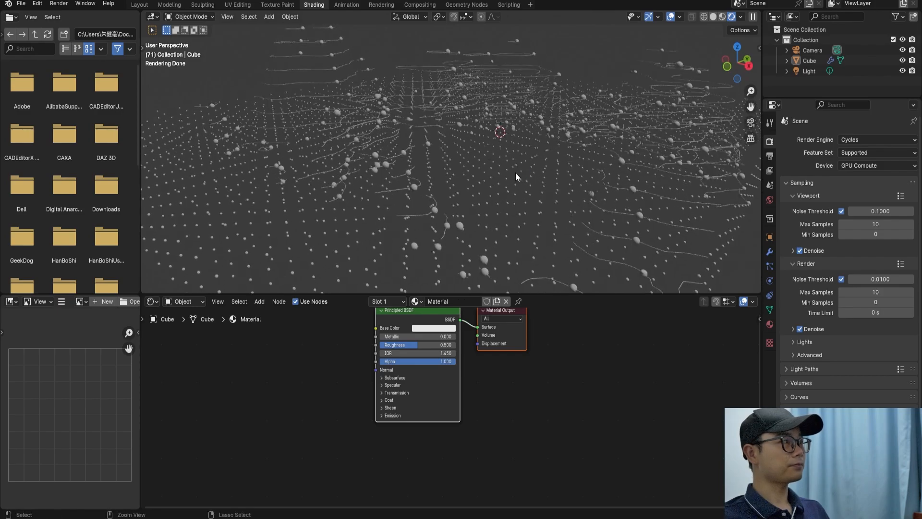
scroll(480, 408, up, 4)
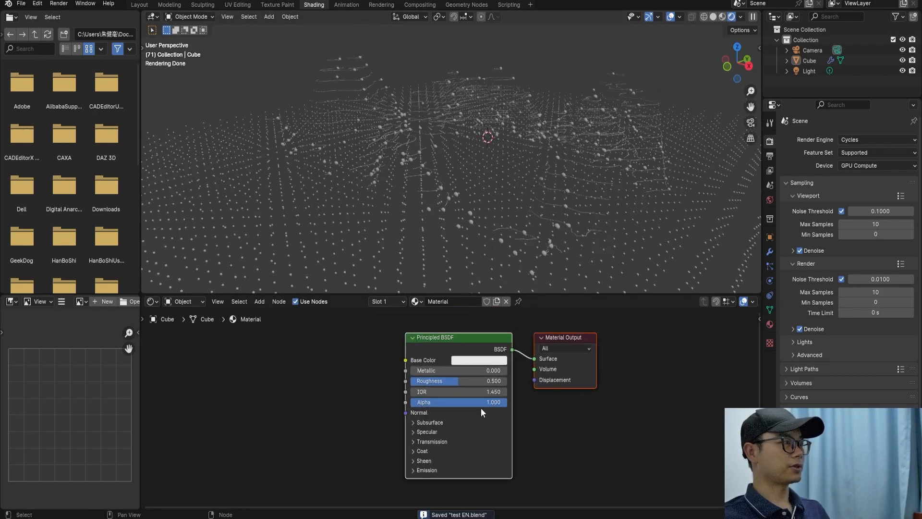
Step: Lower the roughness of the material's Principled BSDF to 0.232
drag(461, 395, 422, 396)
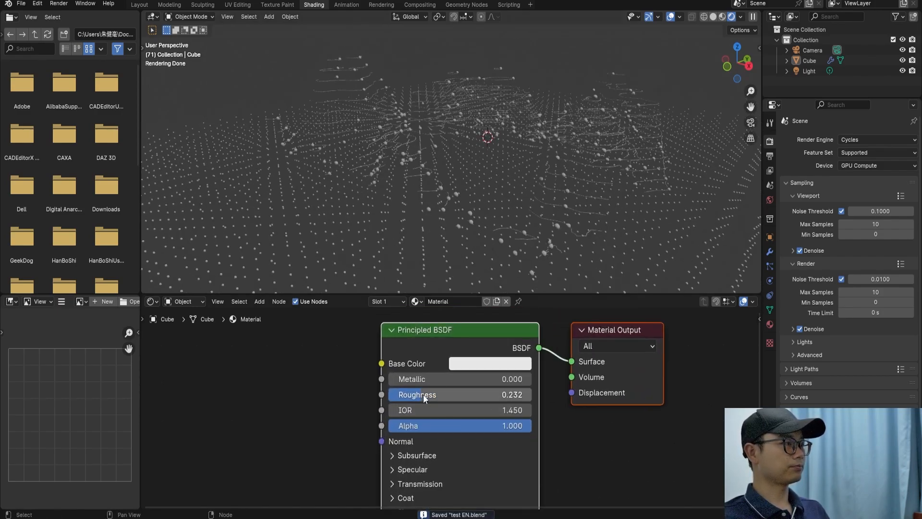
middle_drag(440, 386, 457, 374)
Step: In the Geometry Nodes workspace, assign Material to both Set Material nodes feeding the Join Geometry node, and save the file
click(458, 5)
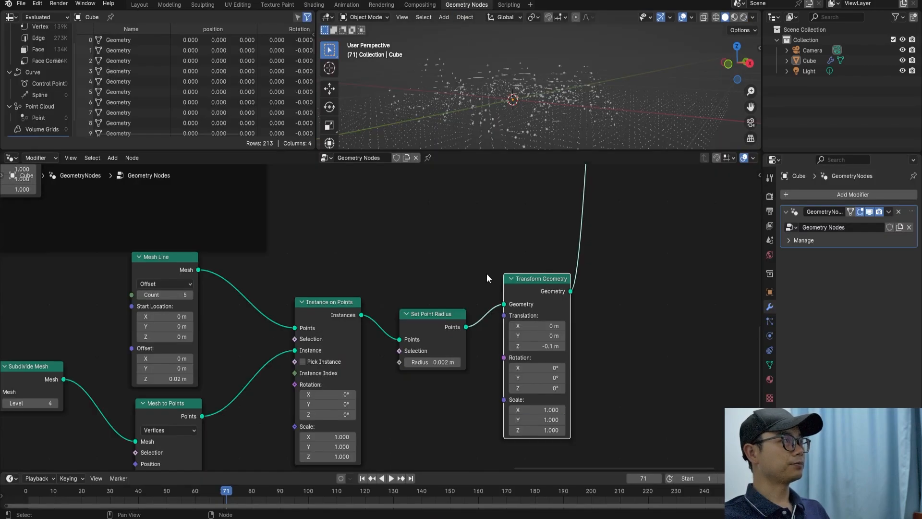
scroll(453, 368, down, 6)
middle_drag(432, 304, 559, 469)
scroll(388, 304, up, 4)
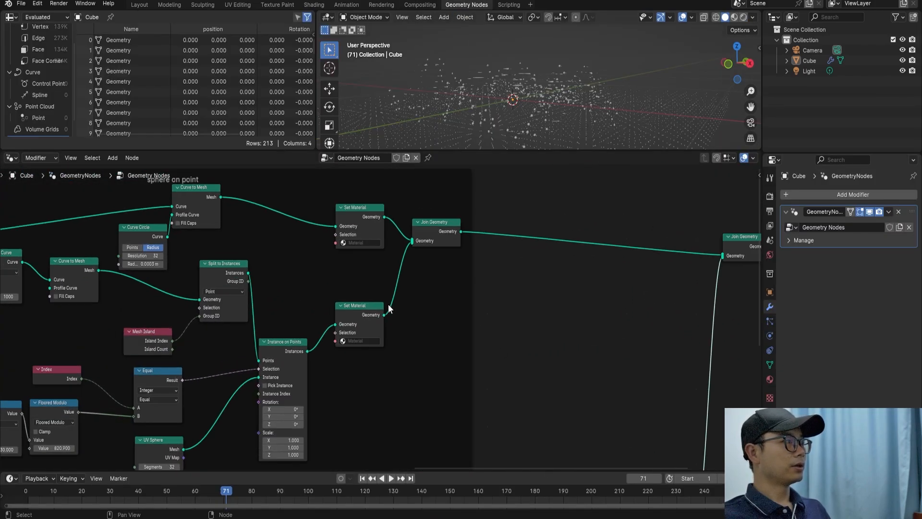
click(430, 254)
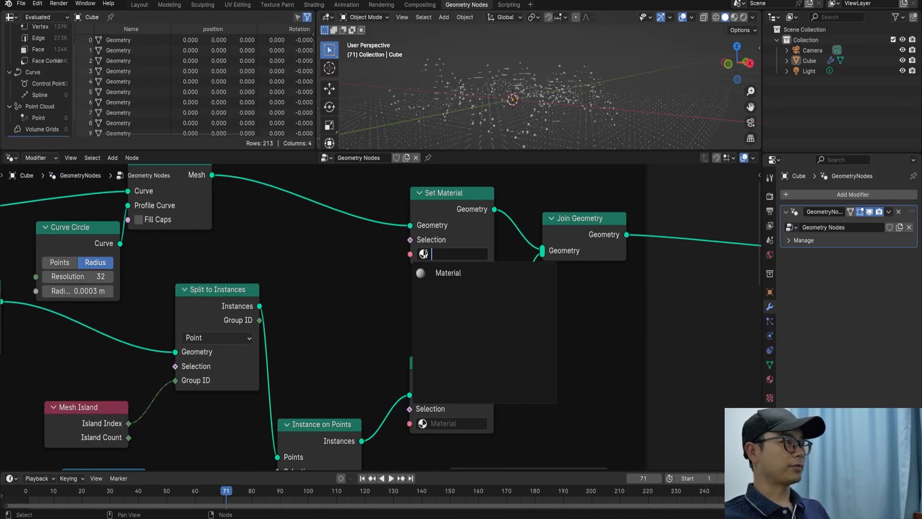
click(437, 270)
click(423, 423)
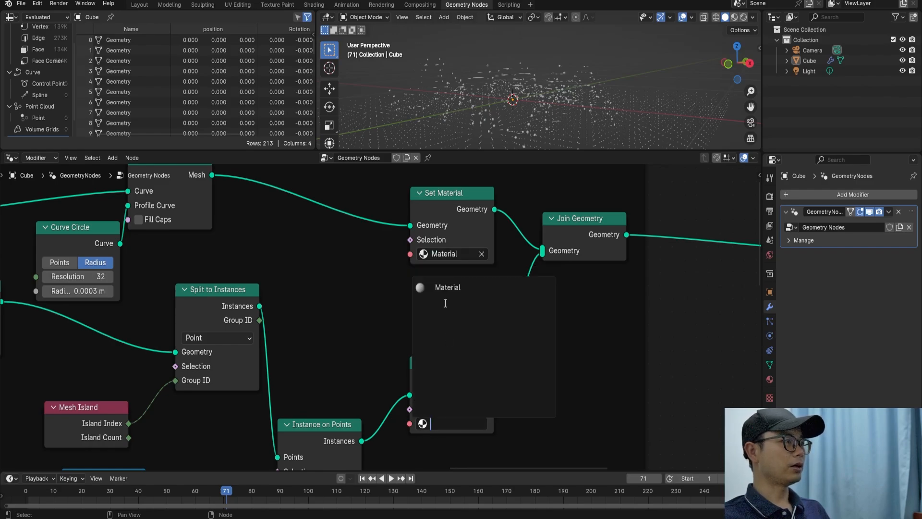
click(448, 284)
key(ctrl+s)
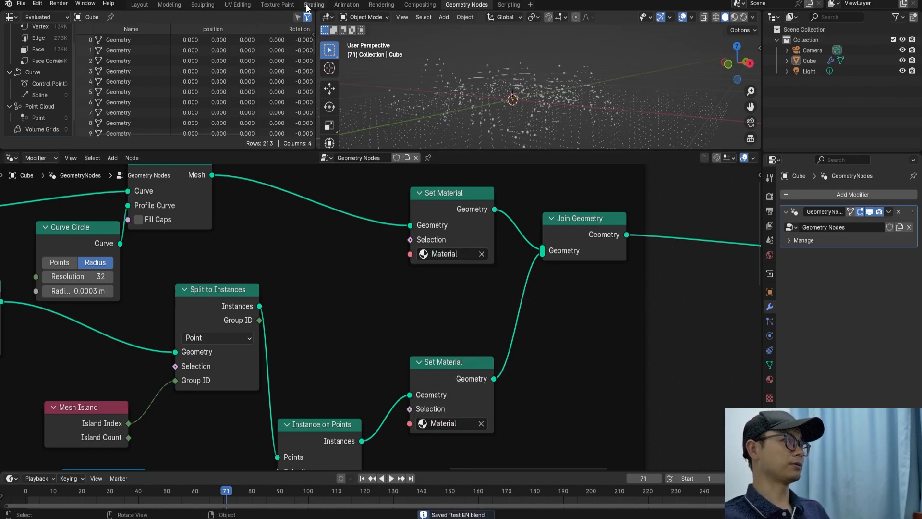
Step: Return to the Shading workspace and set the Principled BSDF's emission strength to 1
click(313, 4)
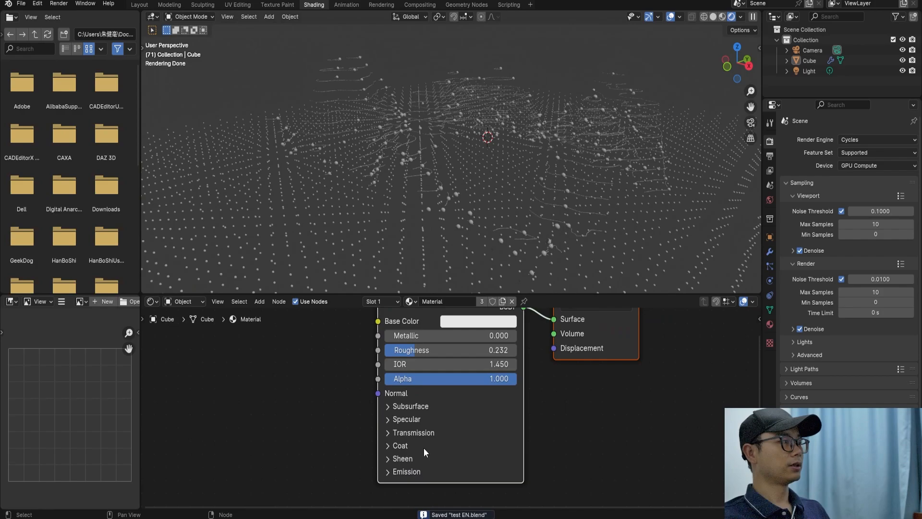
click(413, 474)
middle_drag(431, 486, 423, 447)
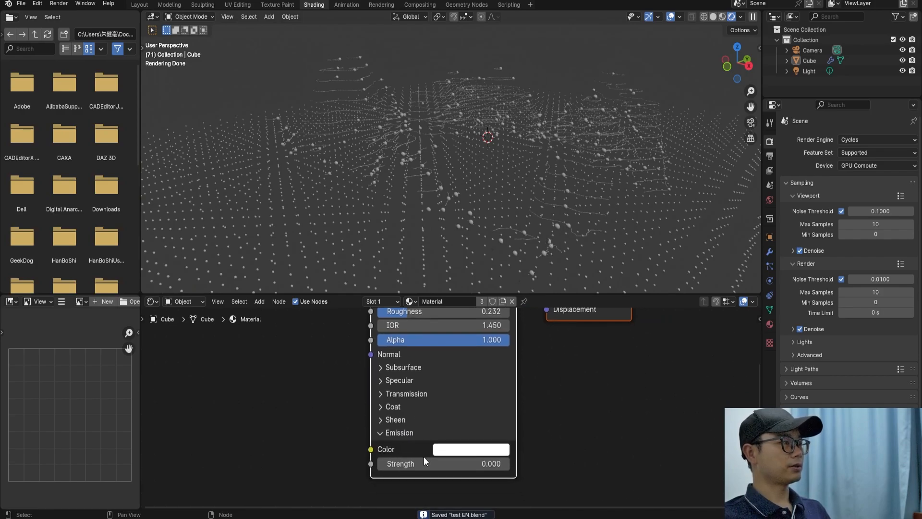
click(461, 460)
text(1)
click(567, 459)
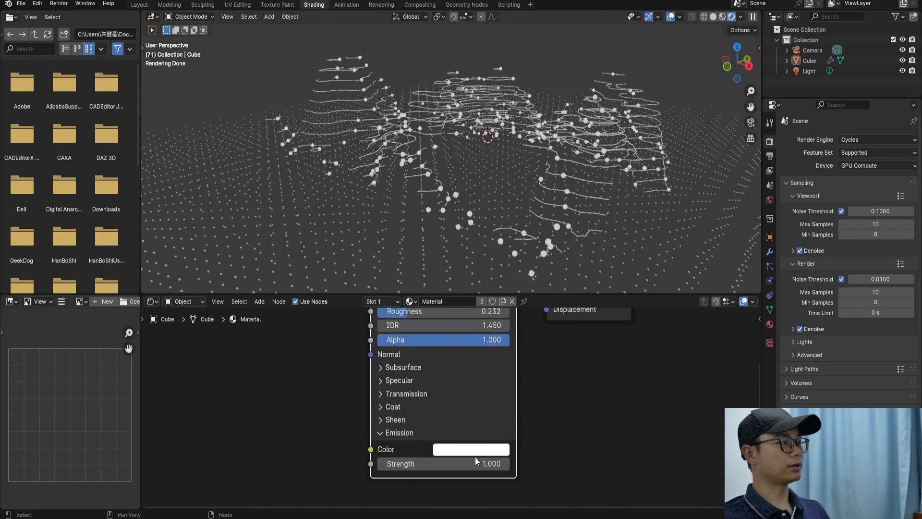
Step: Set the World background strength to 0 and hide the Light object
click(770, 199)
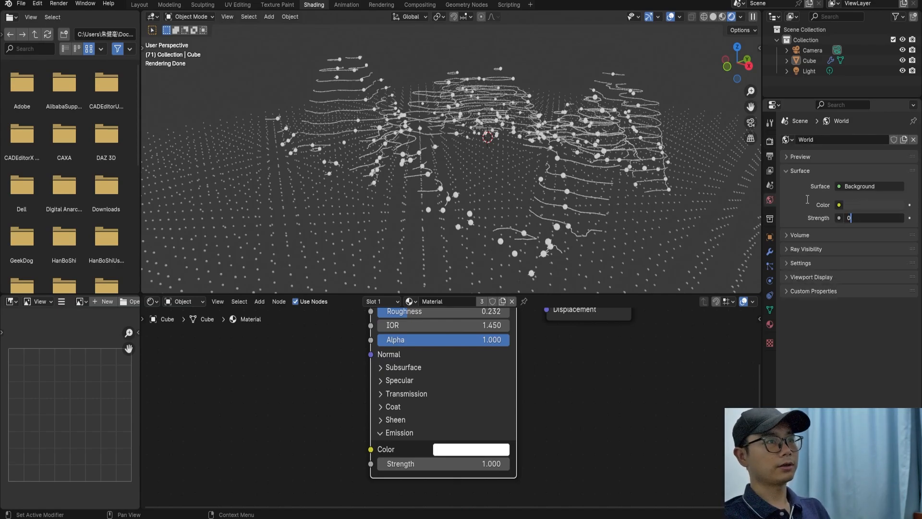
text(0)
key(Return)
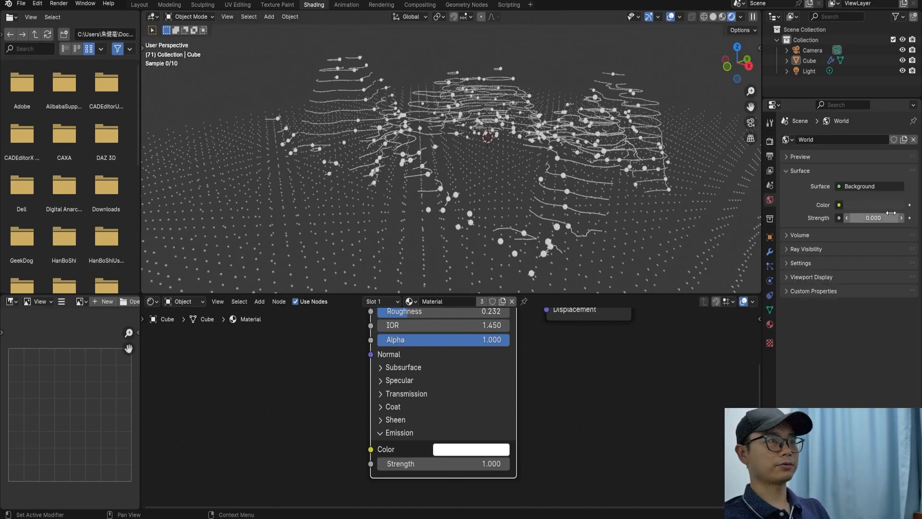
click(912, 71)
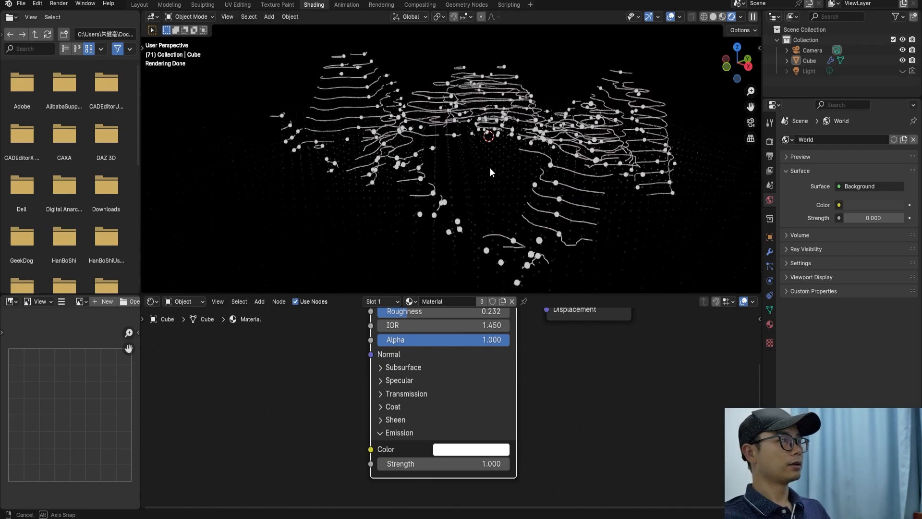
Step: Add a Noise Texture and connect its Fac output to the Principled BSDF's emission color
drag(371, 449, 304, 421)
text(noise)
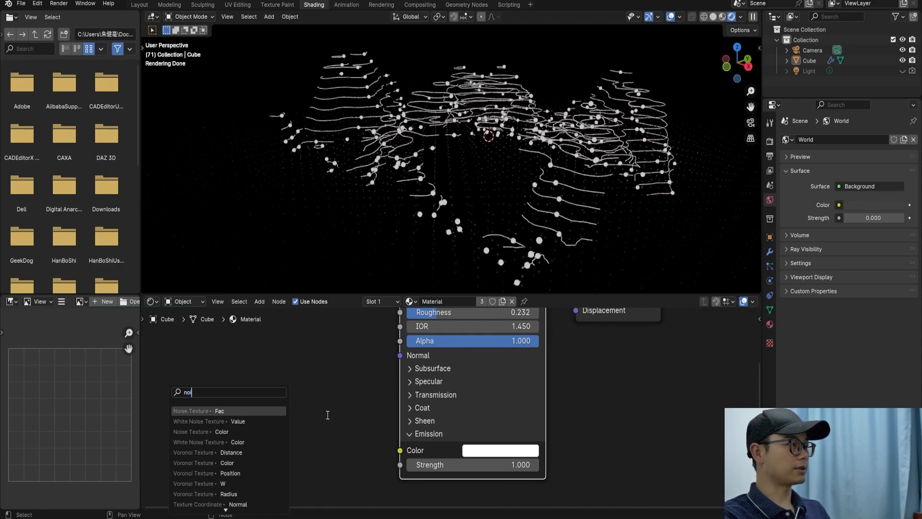
key(Return)
click(349, 384)
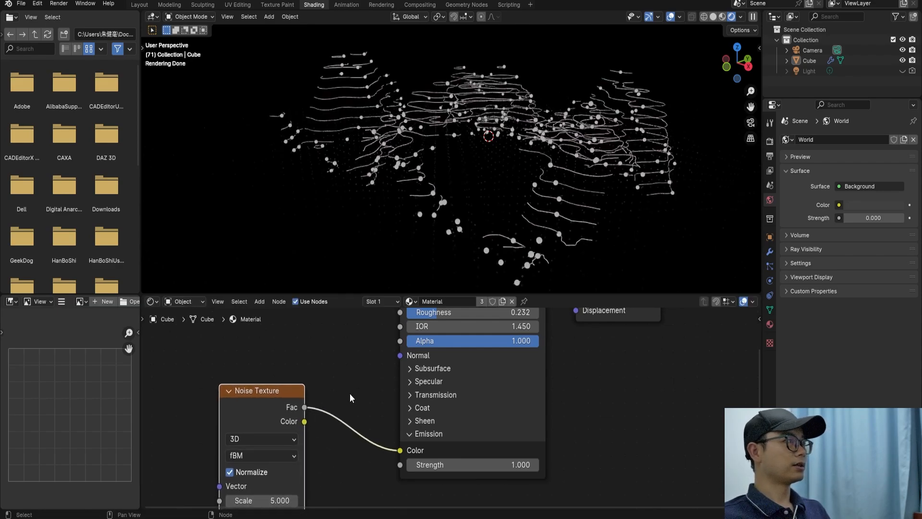
Step: Add Texture Coordinate and Mapping nodes to the Noise Texture and move all three away from the Principled BSDF to make room
scroll(336, 404, down, 2)
middle_drag(336, 403, 427, 381)
key(ctrl+t)
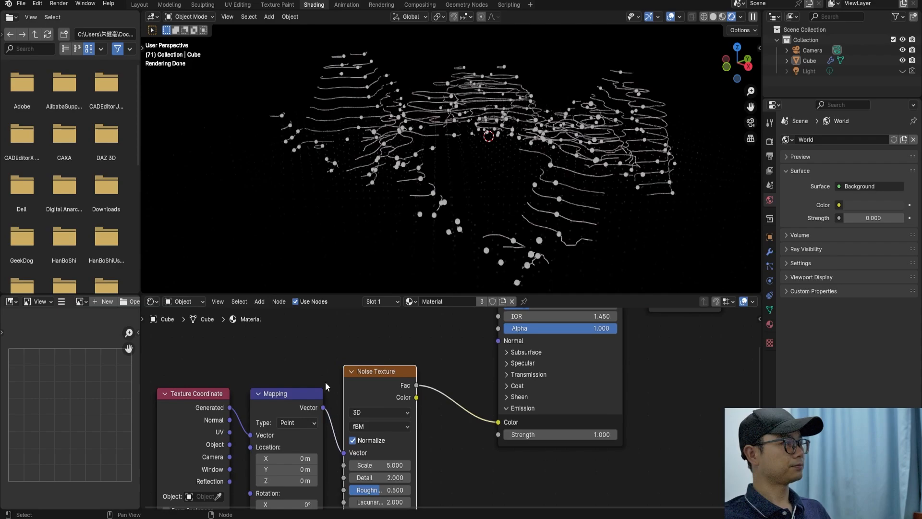
drag(176, 335, 404, 470)
drag(378, 386, 277, 370)
Step: Insert a Color Ramp between the Noise Texture's Fac output and the emission color
key(shift+a)
text(ra)
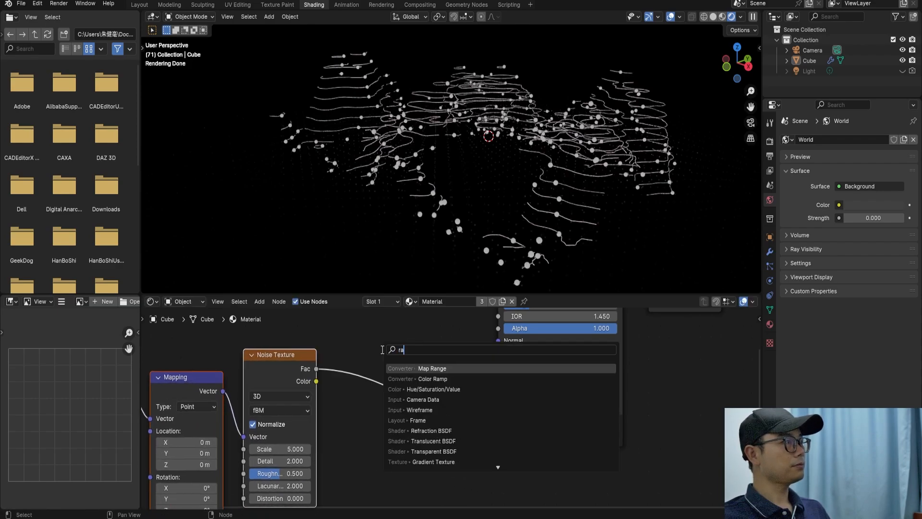
text(mp)
key(Return)
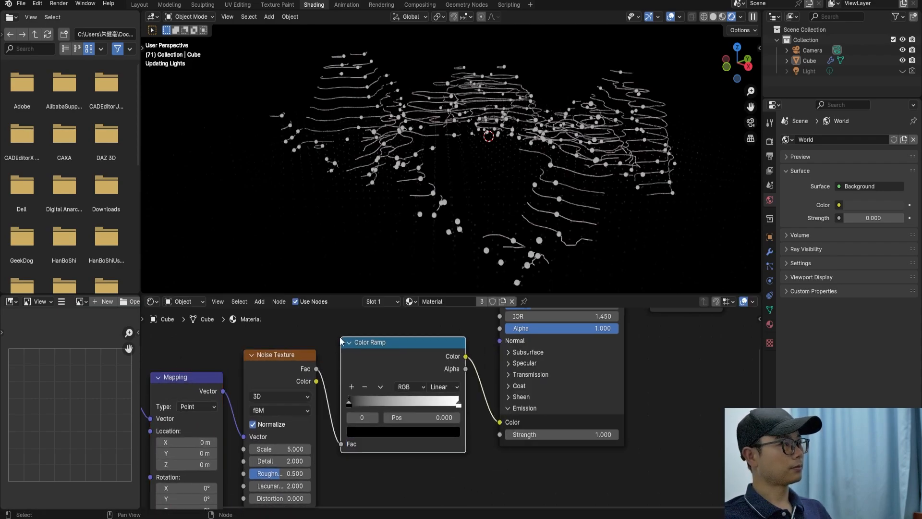
click(392, 417)
Step: Color the Color Ramp's first stop pure blue and its last stop magenta
click(382, 432)
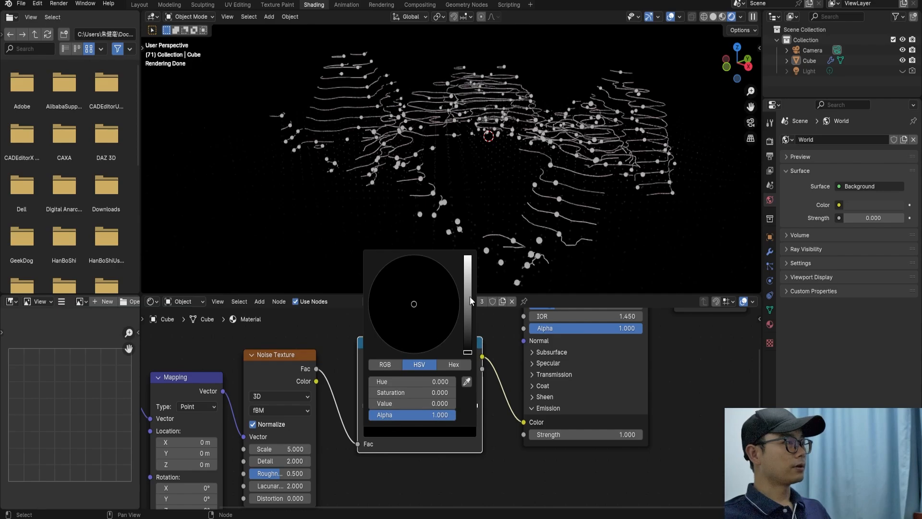
drag(468, 278, 468, 253)
click(453, 280)
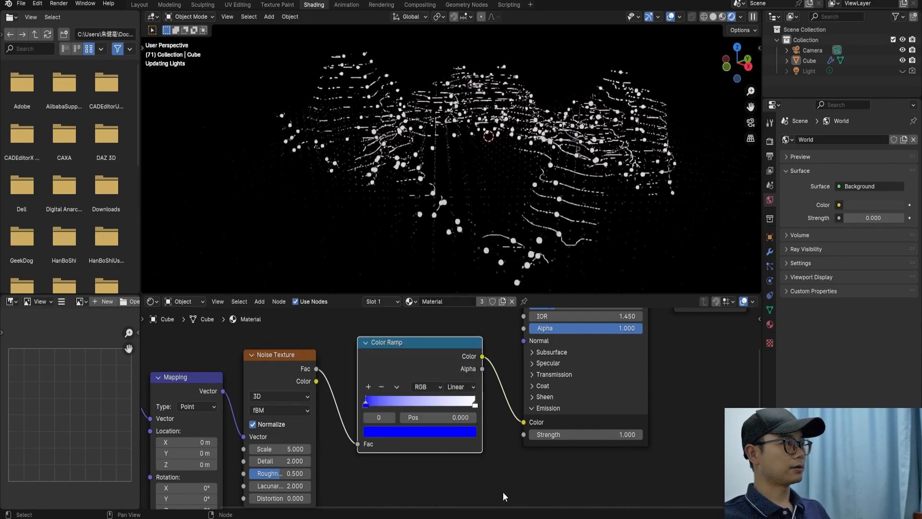
click(474, 405)
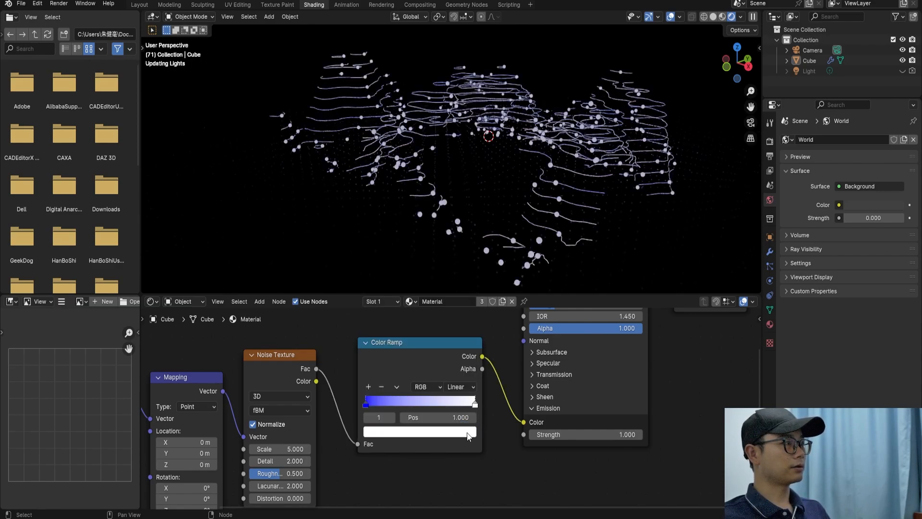
click(470, 433)
click(424, 351)
drag(435, 319, 451, 344)
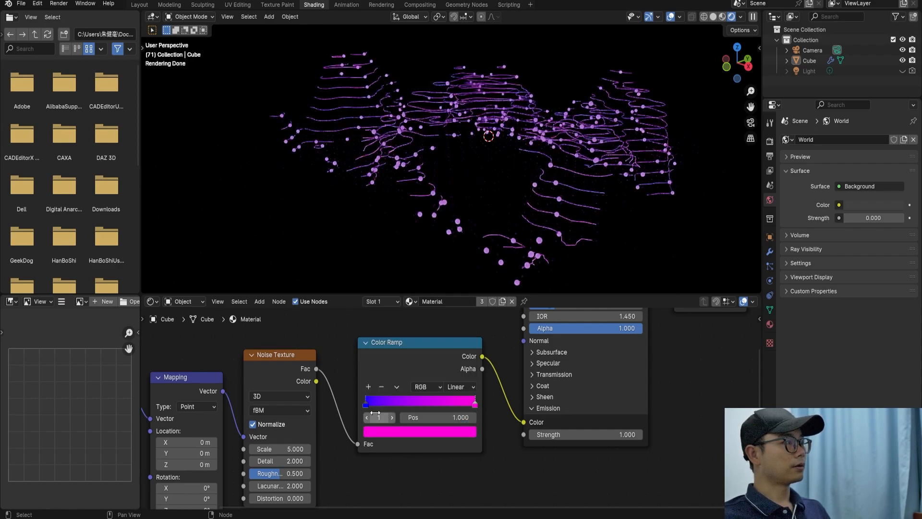
Step: Feed the Mapping node's vector from the Texture Coordinate's Object output instead of Generated, and save the file
middle_drag(378, 405, 454, 399)
scroll(323, 383, down, 1)
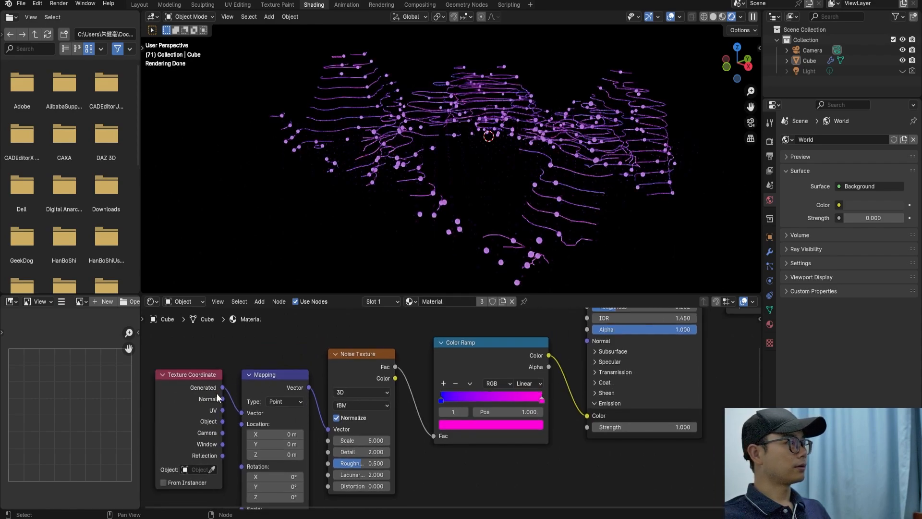
scroll(227, 427, up, 1)
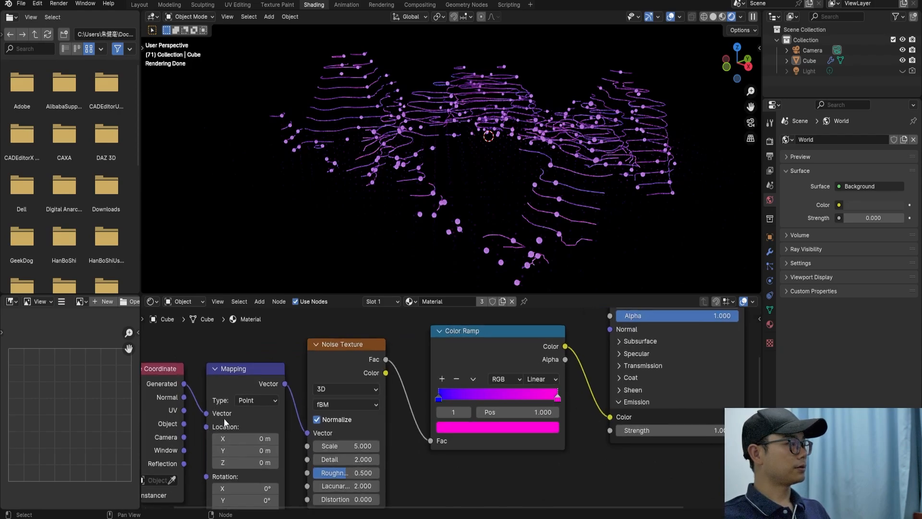
drag(186, 424, 194, 419)
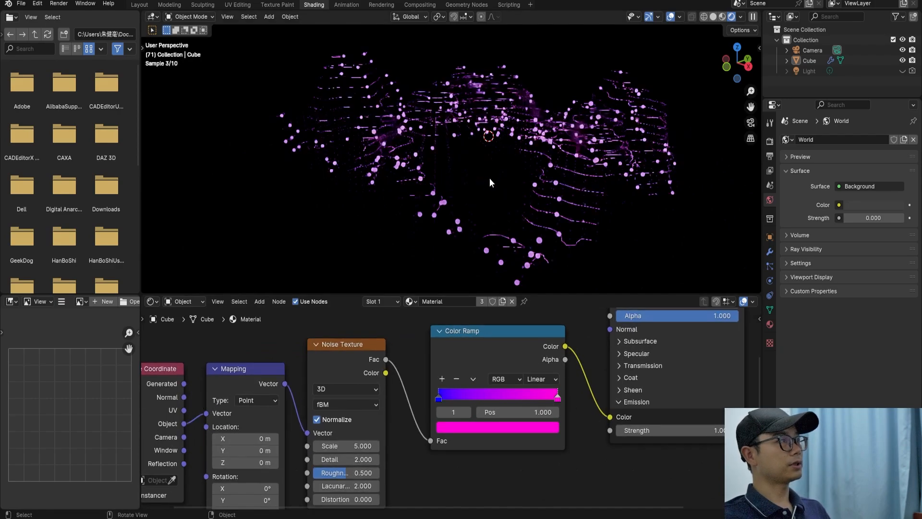
middle_drag(488, 177, 625, 173)
key(ctrl+s)
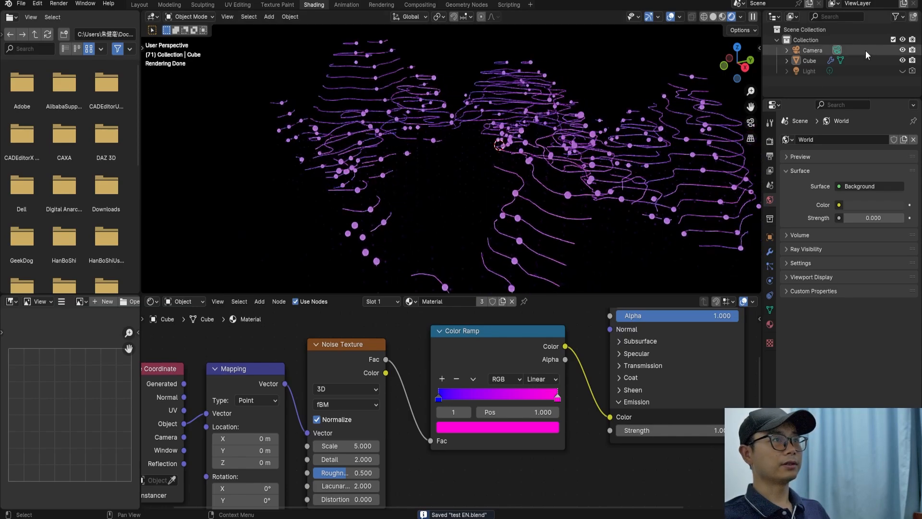
Step: Look through the camera, lock the camera to the view, and move it in until the terrain fills the frame
click(812, 50)
click(562, 148)
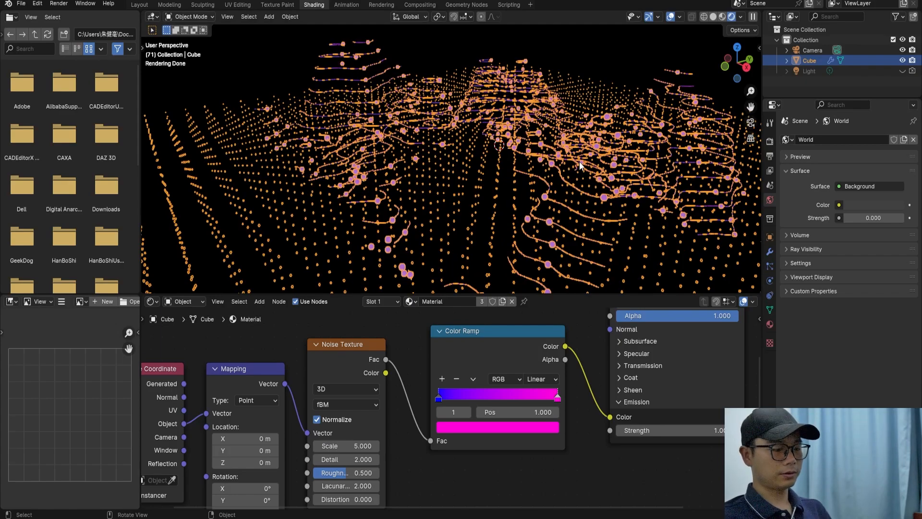
key(KP_0)
key(n)
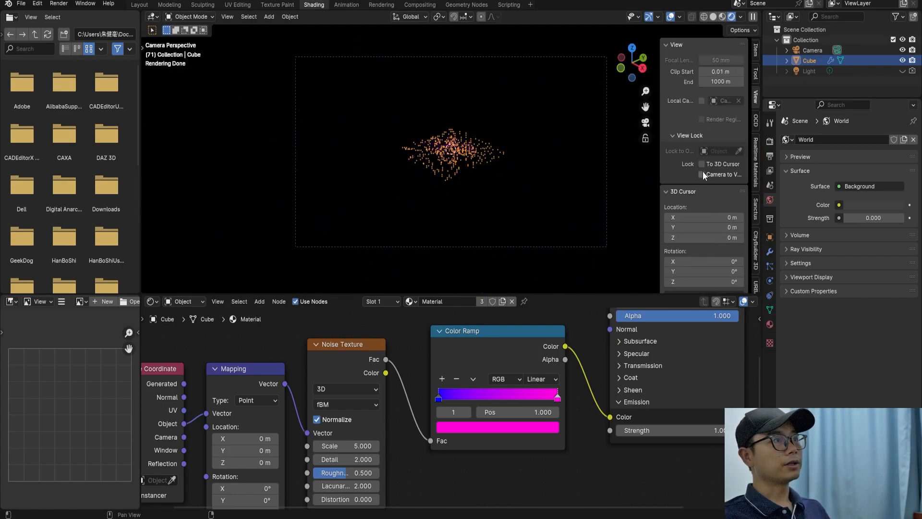
click(701, 174)
scroll(526, 91, up, 10)
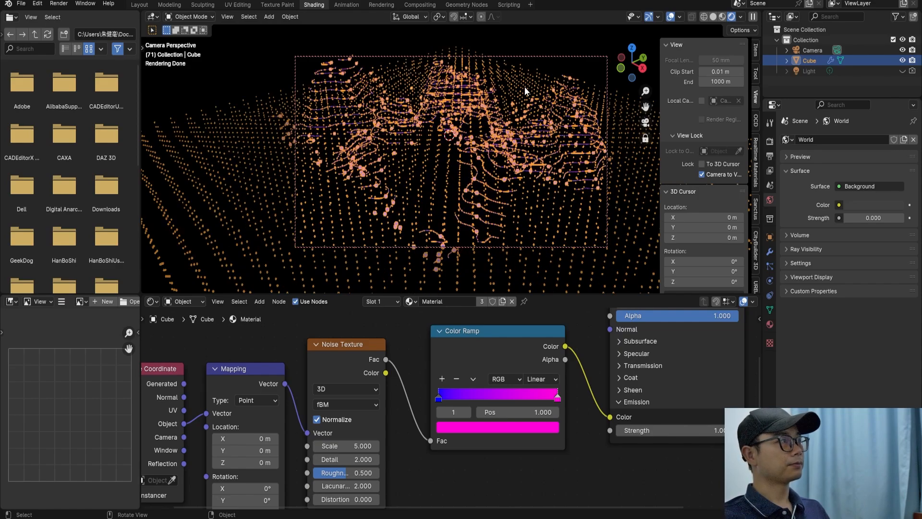
Step: Enable depth of field on the camera and pick the Cube as its focus object
click(813, 82)
click(811, 51)
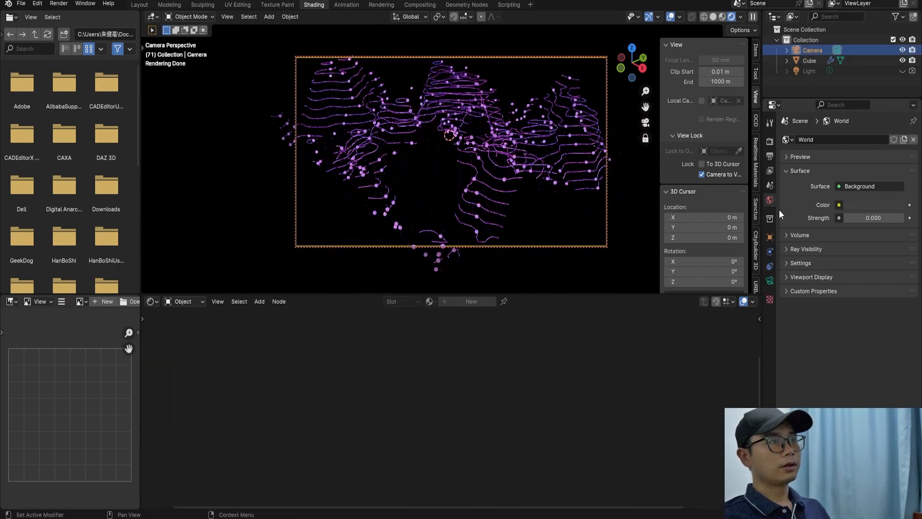
click(769, 281)
click(793, 327)
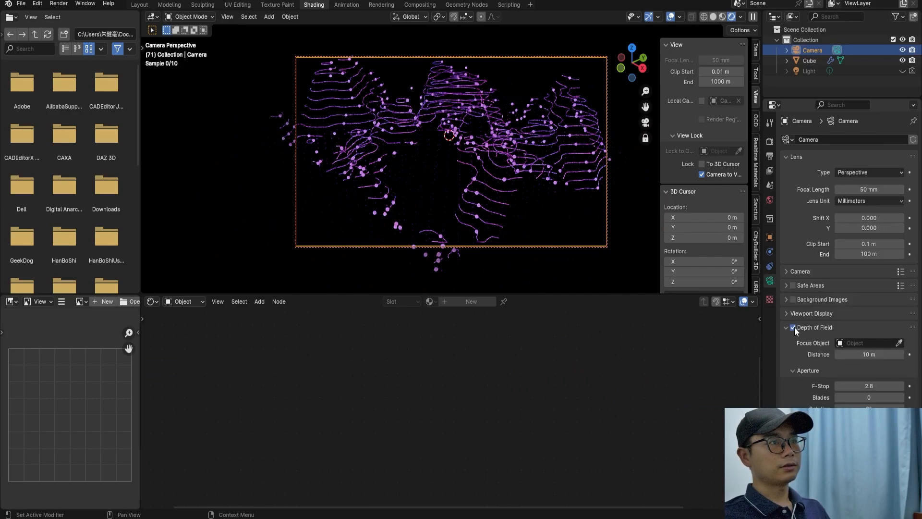
click(899, 344)
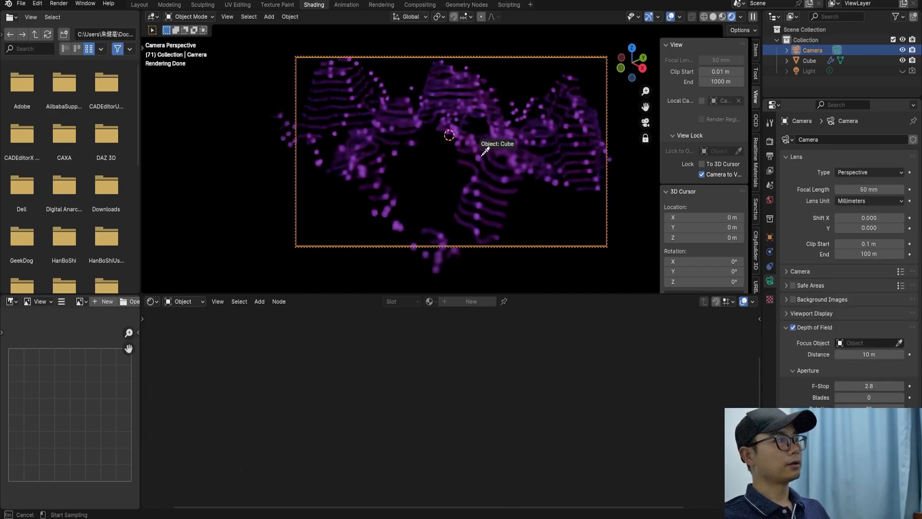
click(476, 149)
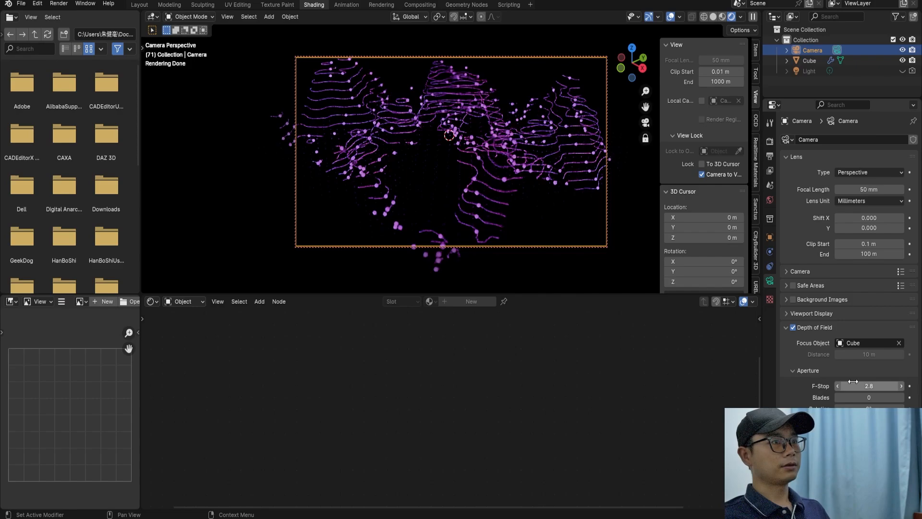
Step: Set the F-Stop of the camera's depth of field to 0.1
click(867, 385)
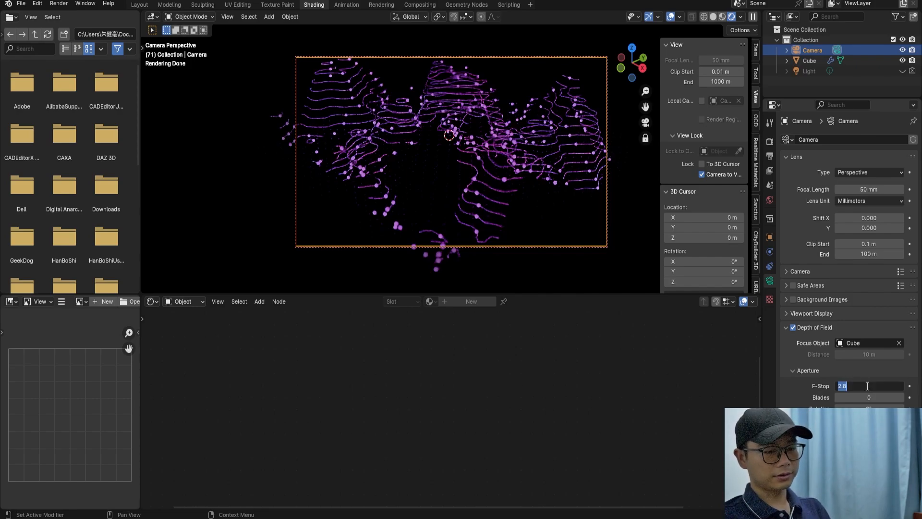
text(0.1)
key(Return)
Step: Set the F-Stop of the camera's depth of field to 0.3 and save the file
click(889, 387)
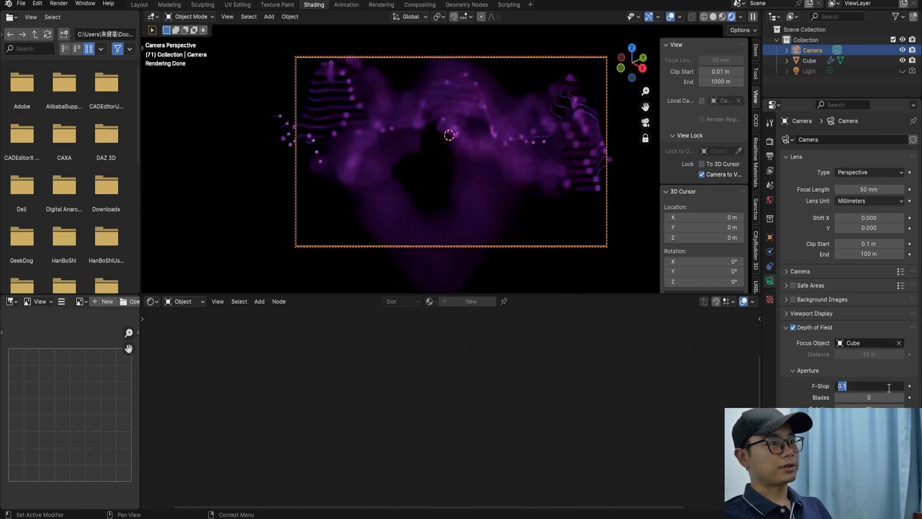
text(.0)
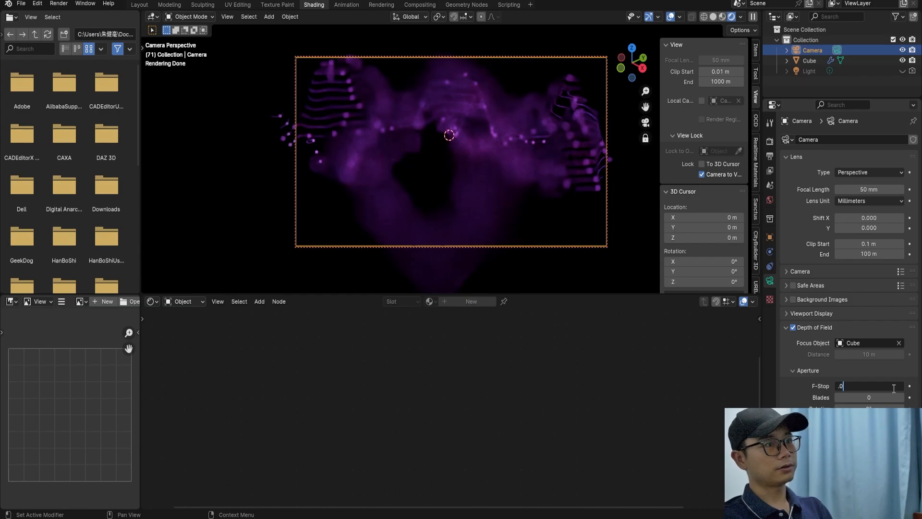
key(Return)
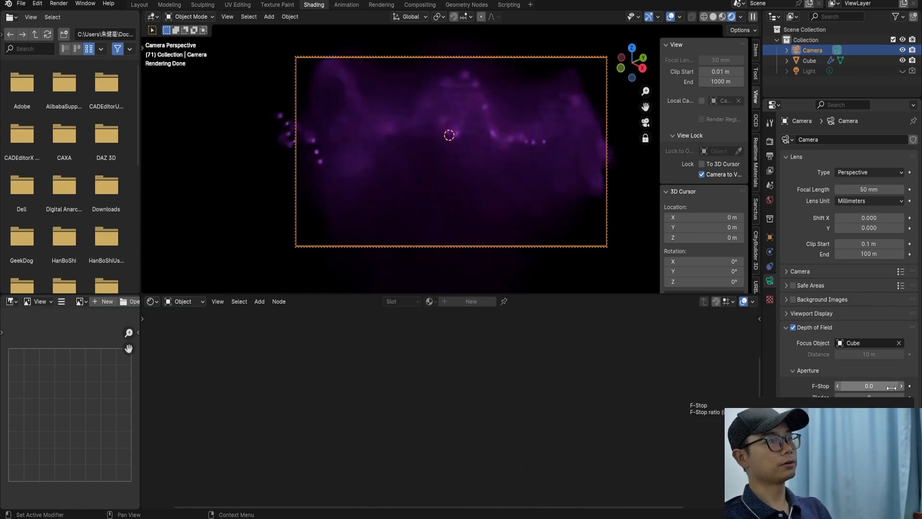
key(Return)
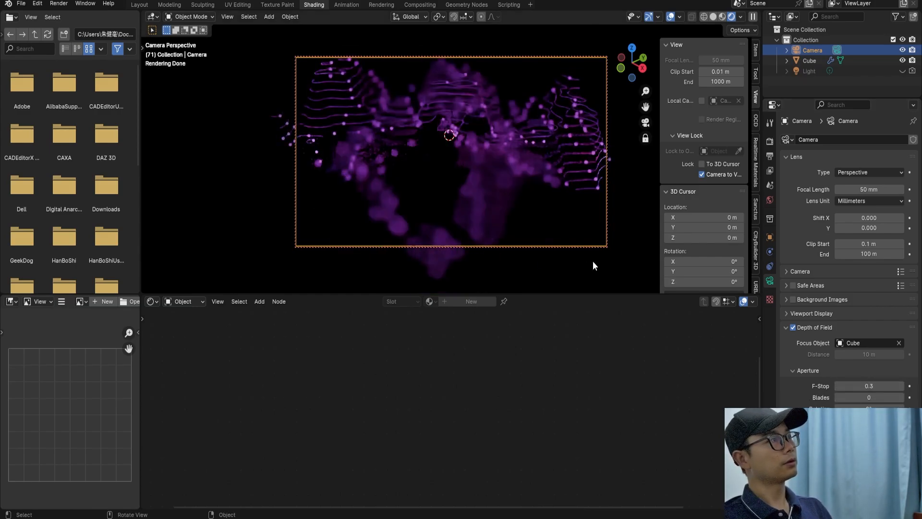
key(ctrl+s)
middle_drag(476, 143, 477, 144)
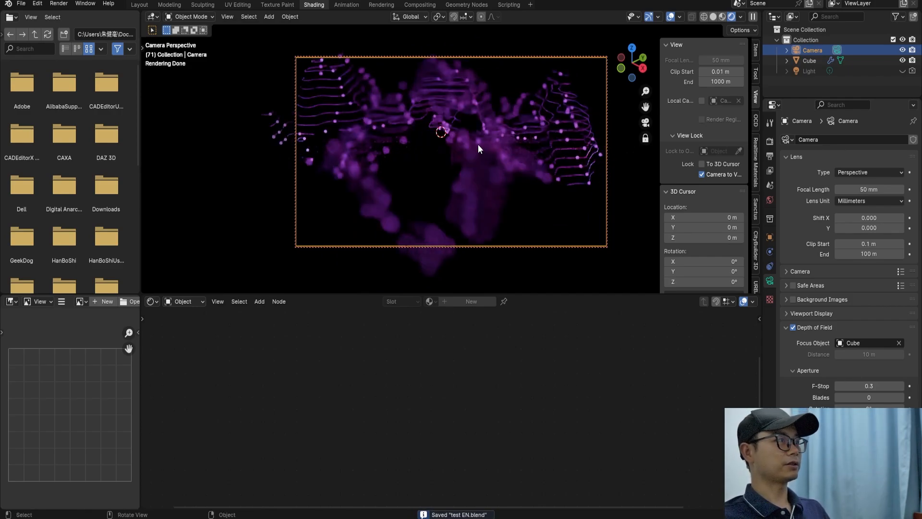
Step: Set the Set Point Radius node of the Cube's point grid to 0.01 m and check the rendered camera view
click(467, 5)
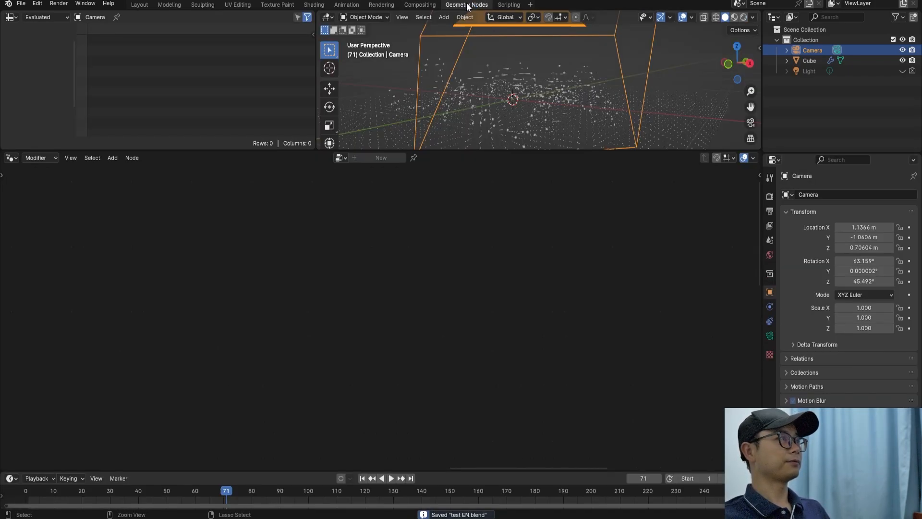
click(455, 125)
scroll(467, 394, down, 1)
middle_drag(466, 394, 492, 288)
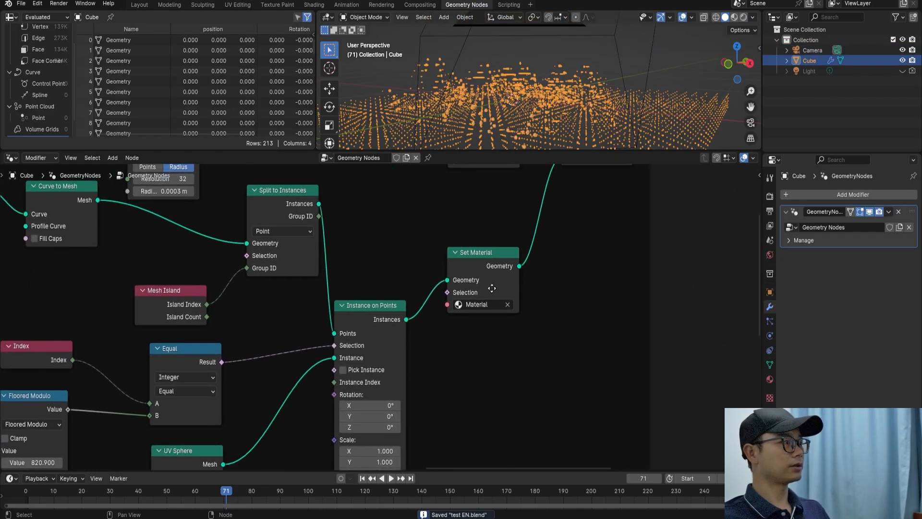
scroll(432, 368, down, 5)
middle_drag(432, 368, 316, 175)
scroll(499, 310, up, 1)
middle_drag(547, 342, 443, 309)
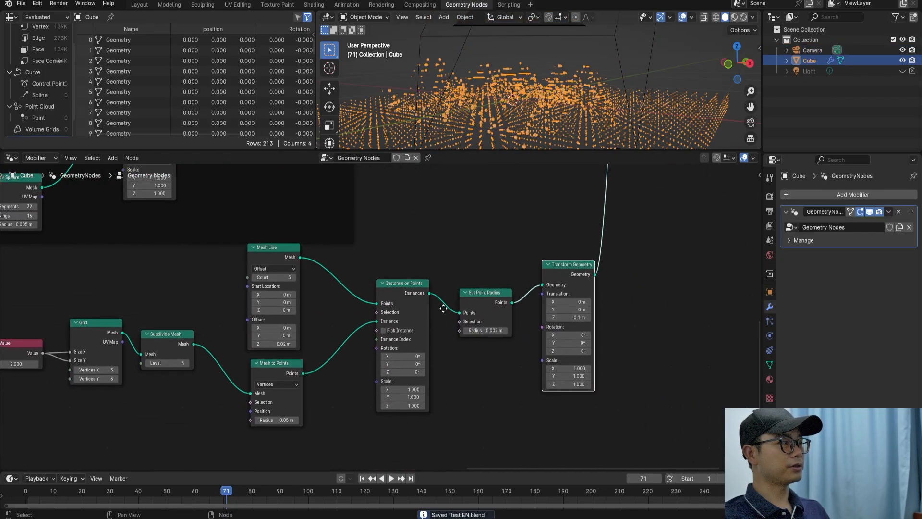
scroll(486, 333, up, 1)
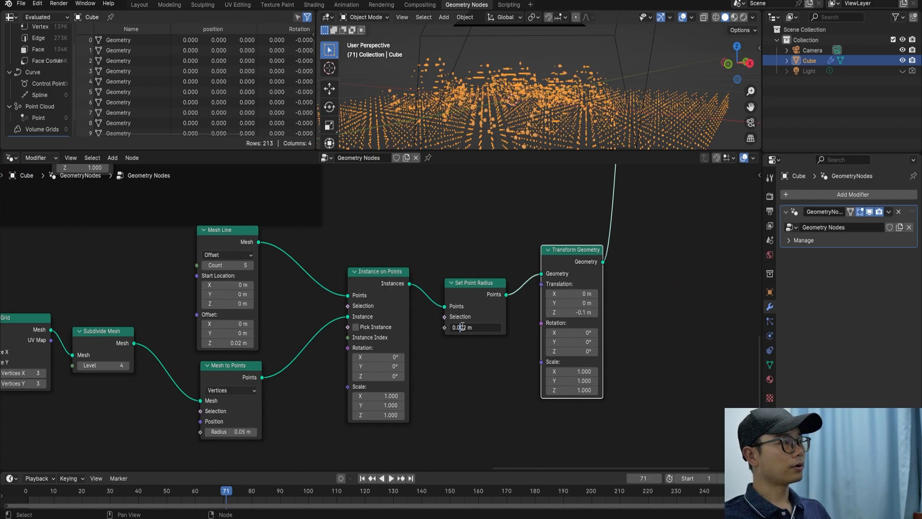
key(Return)
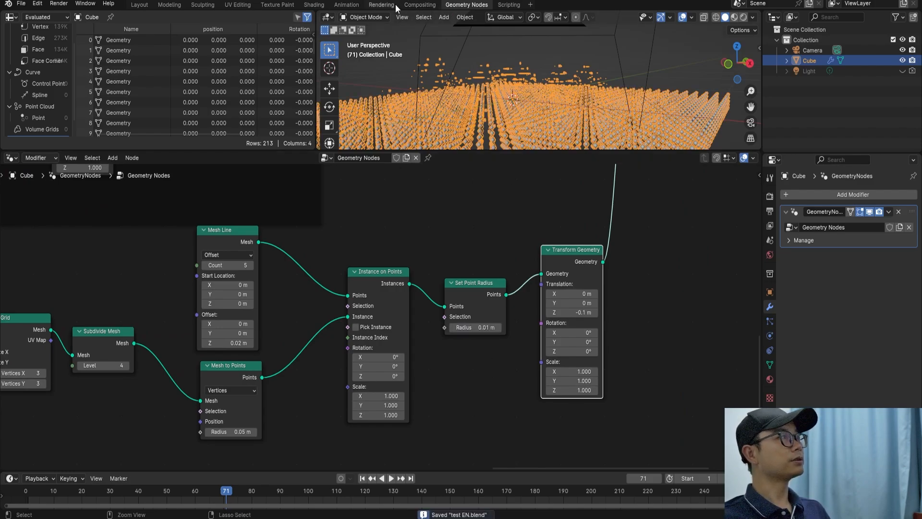
click(314, 5)
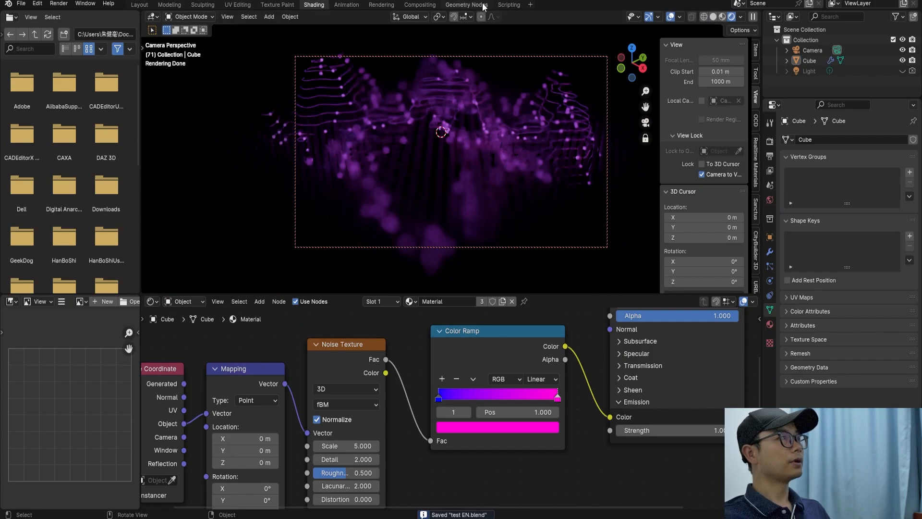
scroll(523, 443, down, 3)
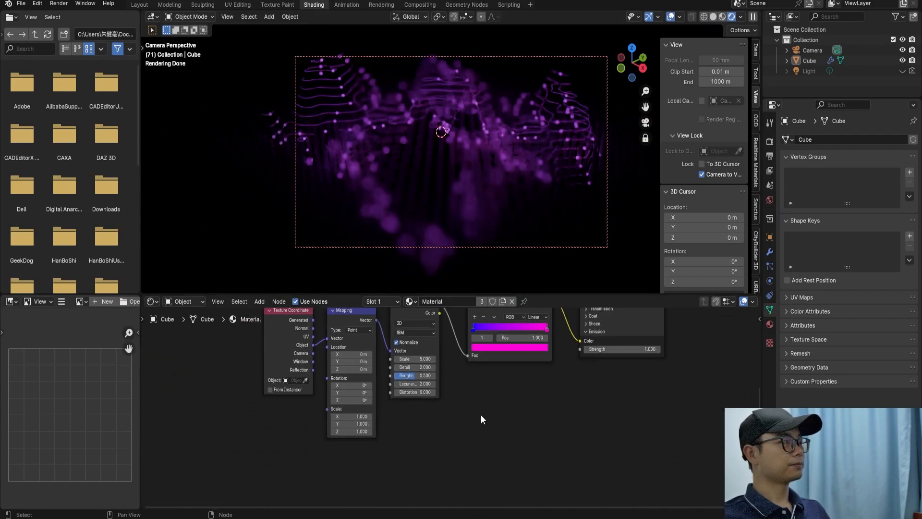
scroll(518, 339, down, 2)
middle_drag(517, 339, 357, 417)
scroll(451, 422, up, 6)
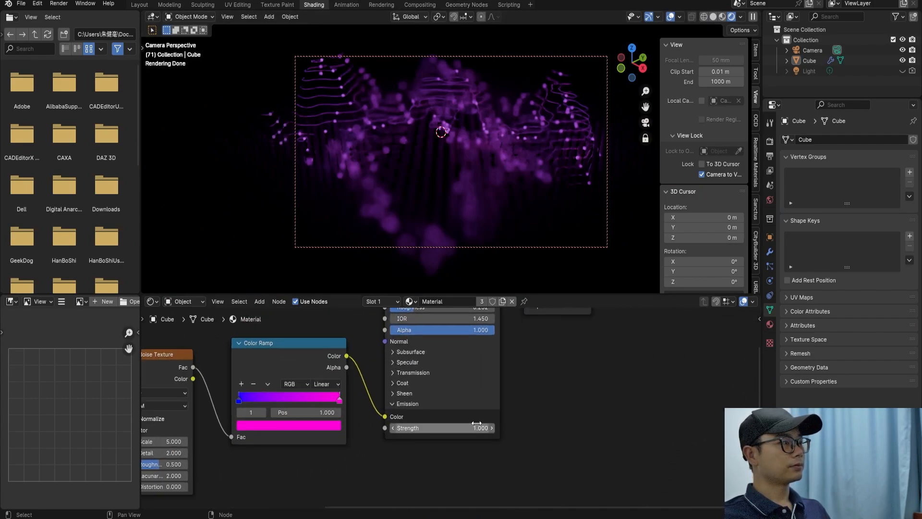
Step: Duplicate a Set Material node, insert it between the point grid's Transform Geometry and the final Join Geometry, and save the file
click(469, 5)
scroll(490, 378, down, 3)
middle_drag(506, 255, 512, 393)
click(282, 262)
key(shift+d)
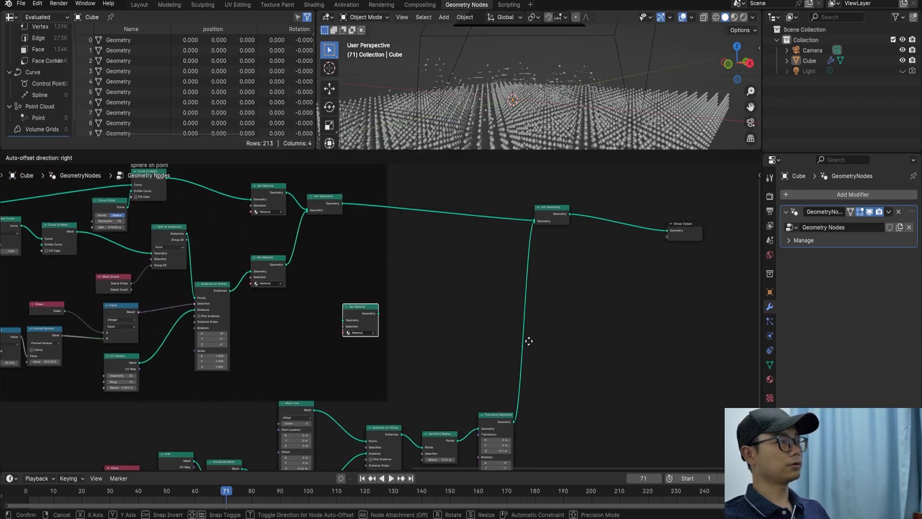
click(508, 323)
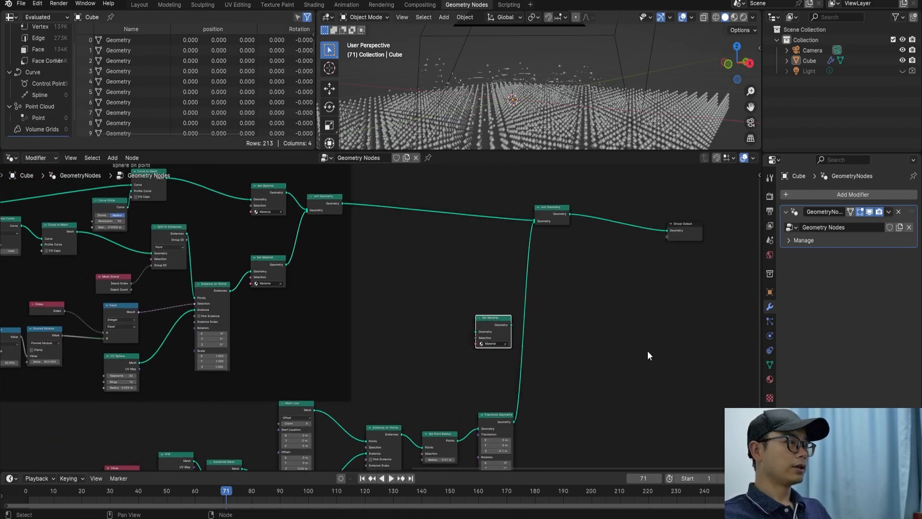
scroll(571, 383, up, 2)
drag(524, 326, 599, 335)
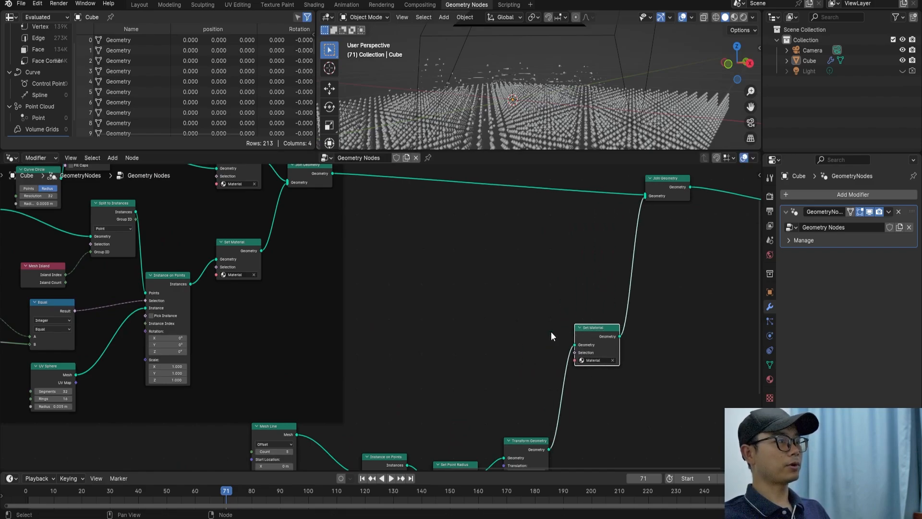
middle_drag(435, 296, 411, 290)
key(ctrl+s)
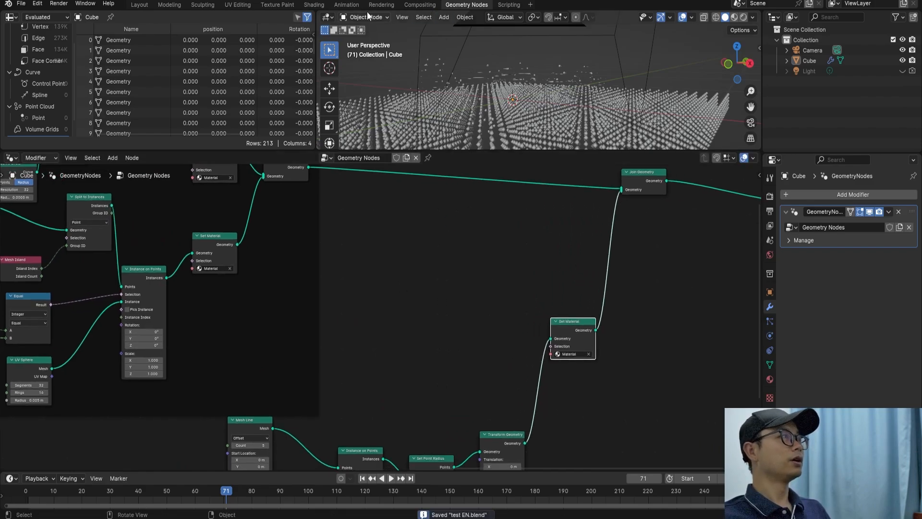
click(316, 5)
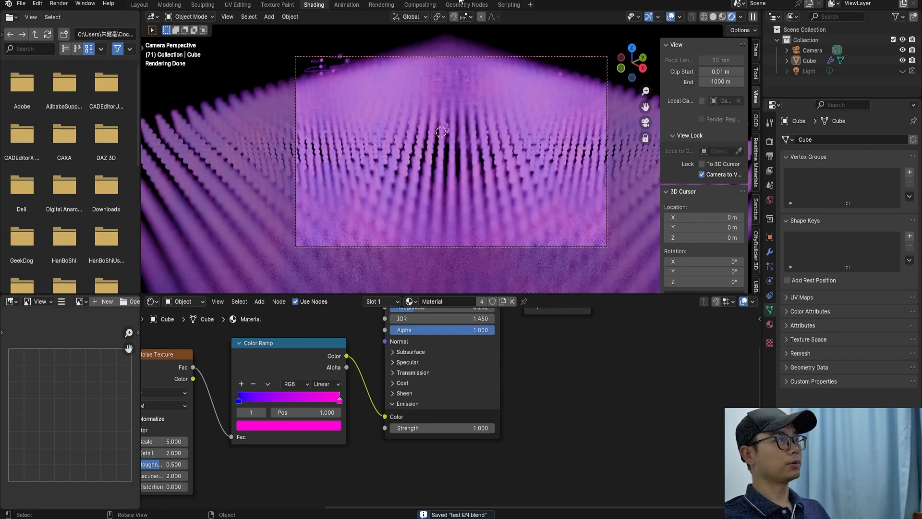
Step: Set the point grid's Set Point Radius to 0.002 m, save the file, and return to the rendered camera view
click(463, 4)
scroll(445, 345, up, 5)
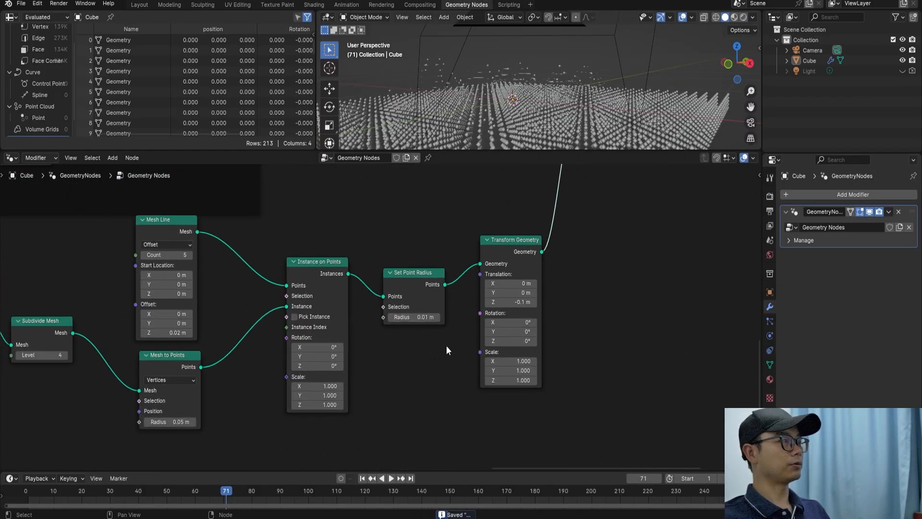
scroll(382, 316, up, 3)
click(407, 316)
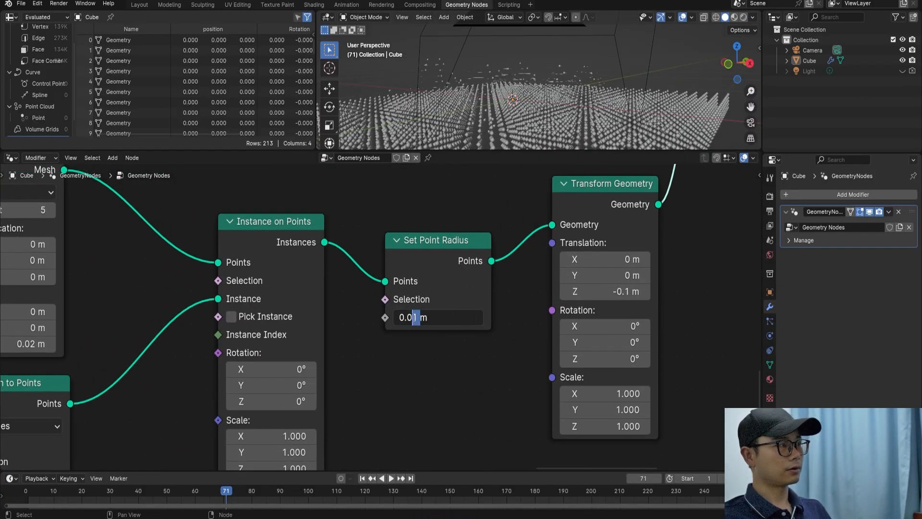
key(Return)
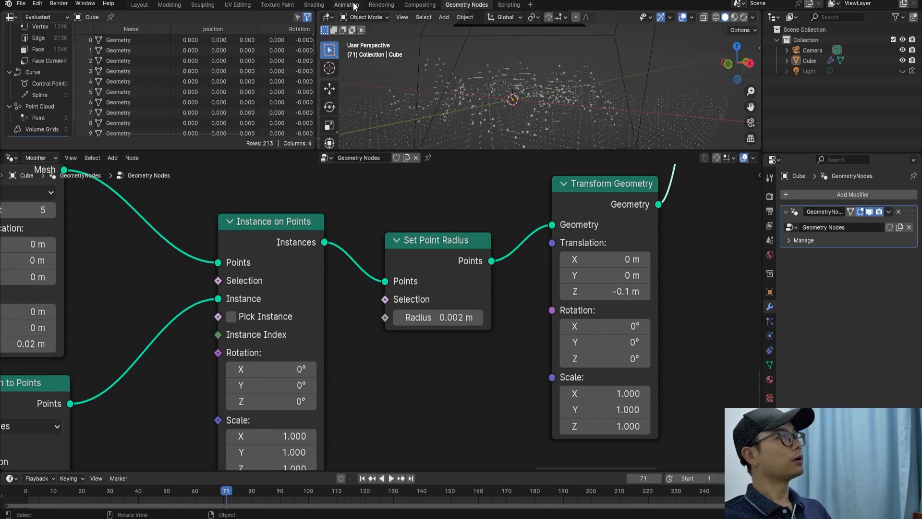
key(ctrl+s)
click(315, 4)
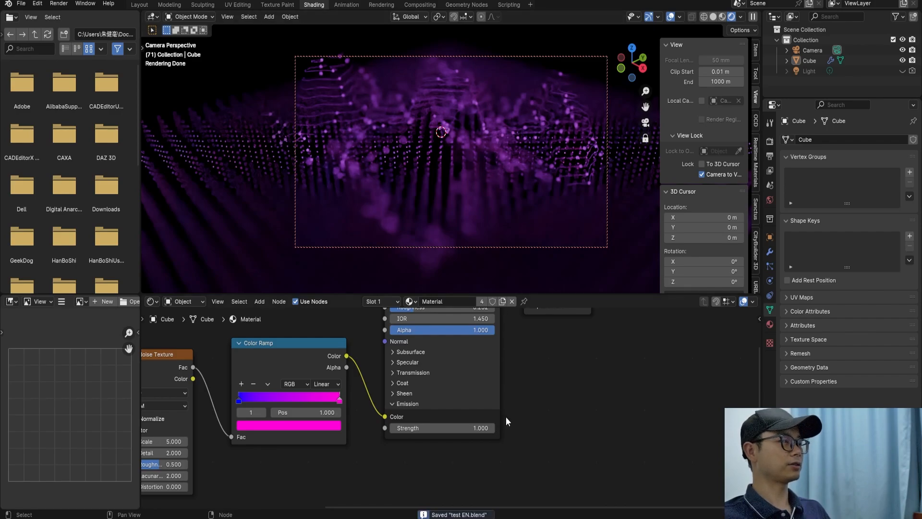
Step: Expand the Transmission, Specular and Subsurface sections of the material's Principled BSDF node
scroll(507, 419, down, 3)
middle_drag(461, 386, 501, 422)
scroll(486, 433, down, 3)
scroll(515, 418, up, 2)
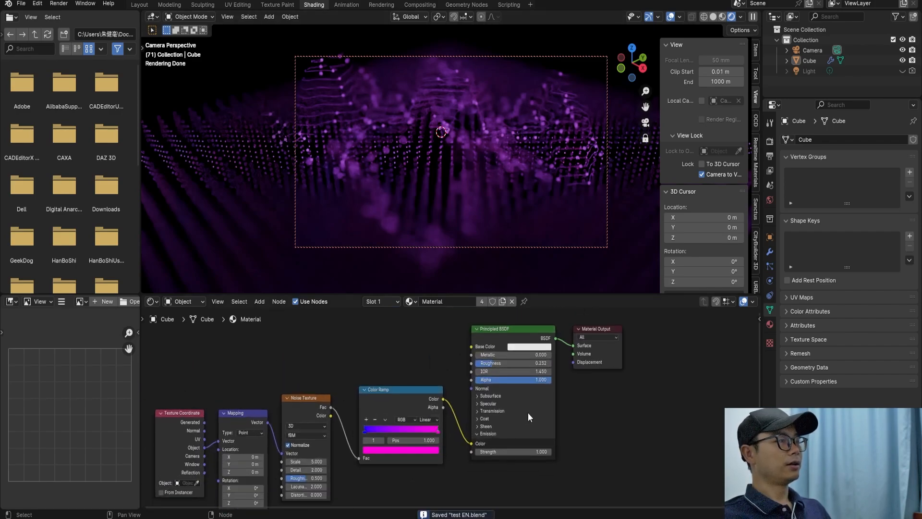
click(528, 411)
click(534, 403)
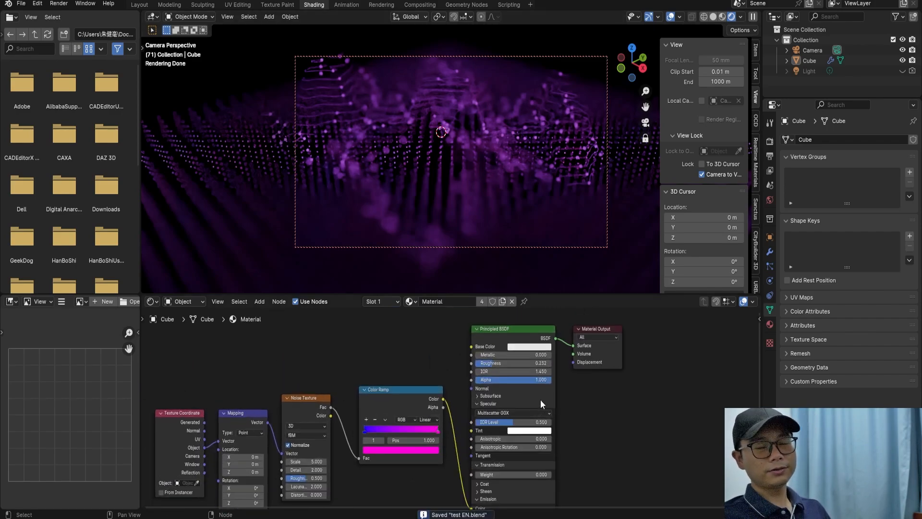
click(532, 397)
Step: Tidy the positions of the Principled BSDF and Material Output nodes and save the file
click(531, 327)
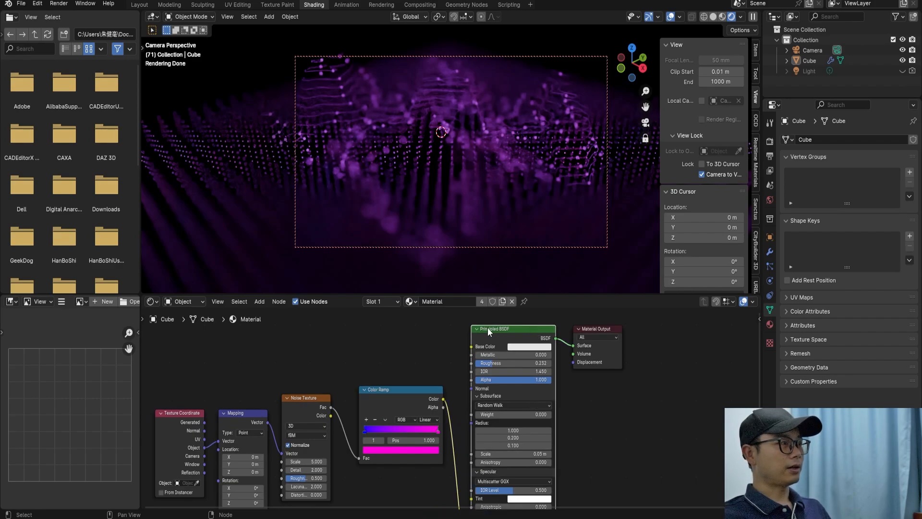
mouse_move(484, 326)
mouse_down()
mouse_move(470, 327)
mouse_move(481, 326)
mouse_up()
middle_drag(602, 335, 558, 335)
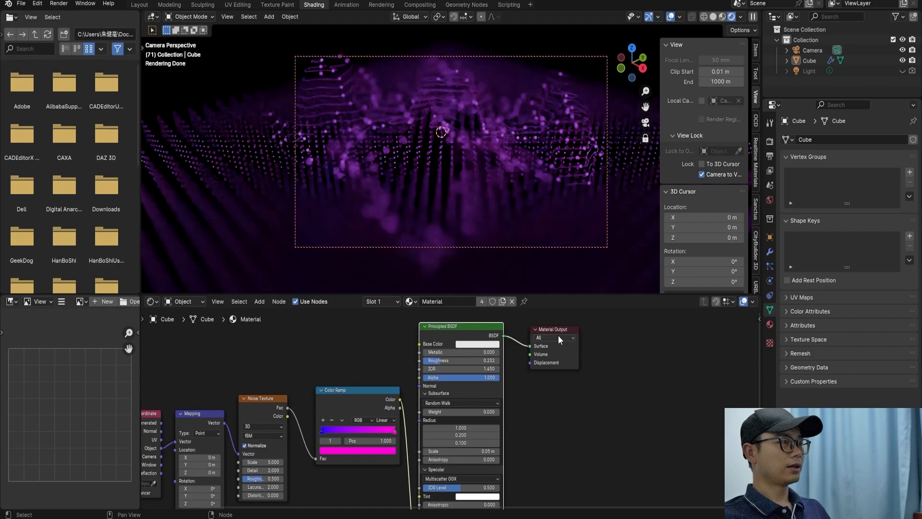
scroll(547, 330, up, 1)
drag(554, 328, 534, 327)
key(ctrl+s)
middle_drag(468, 171, 470, 171)
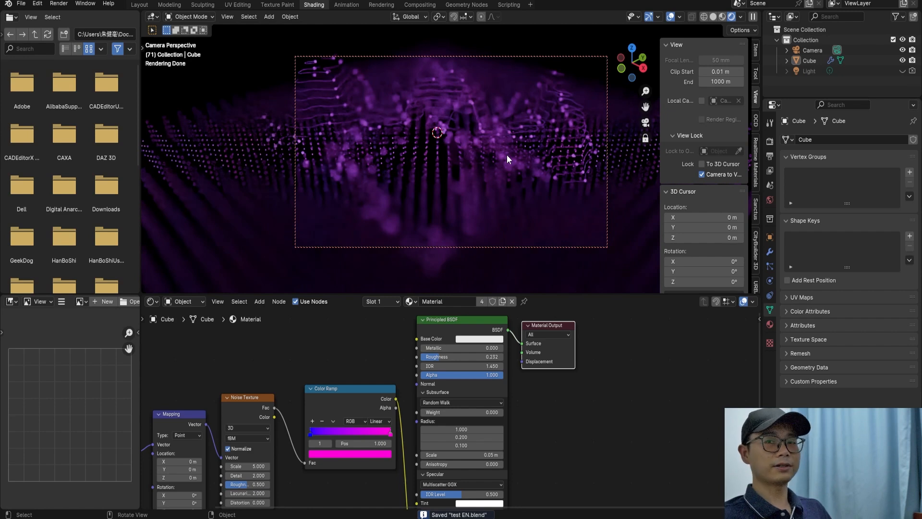